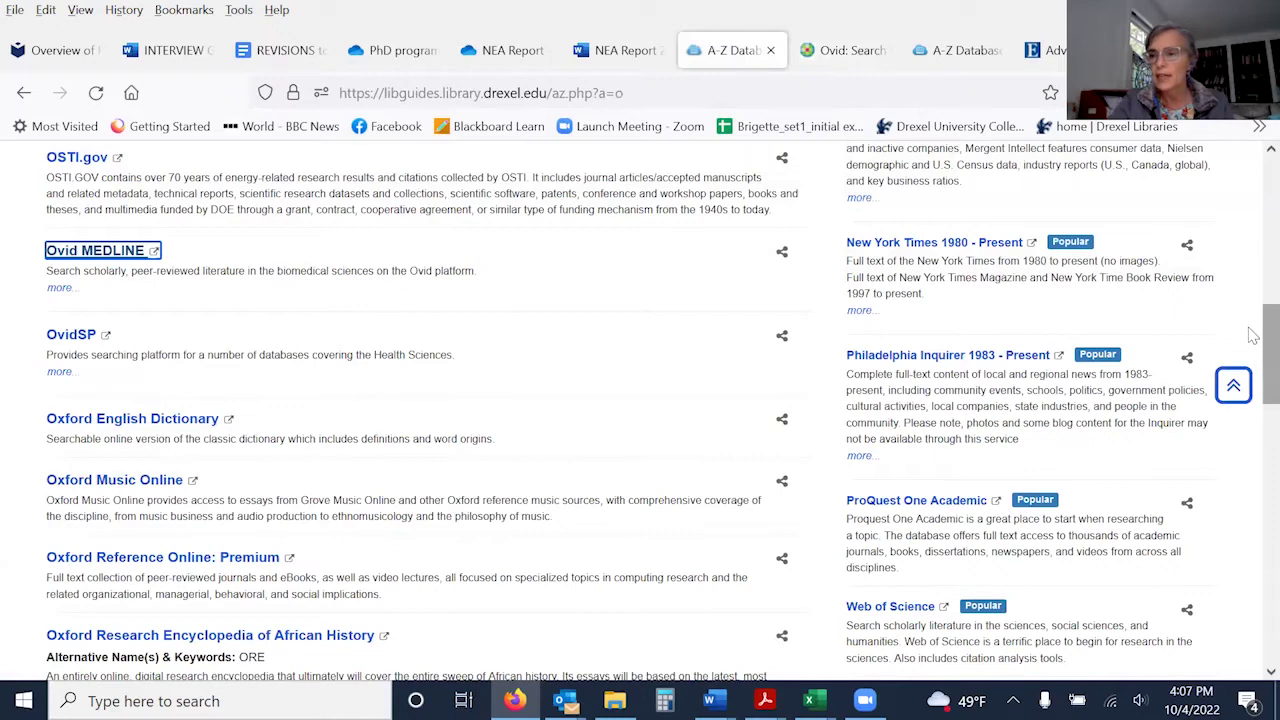
- Open the Ovid MEDLINE database from the O section of the library's A-Z Databases list
drag(1252, 349, 1249, 214)
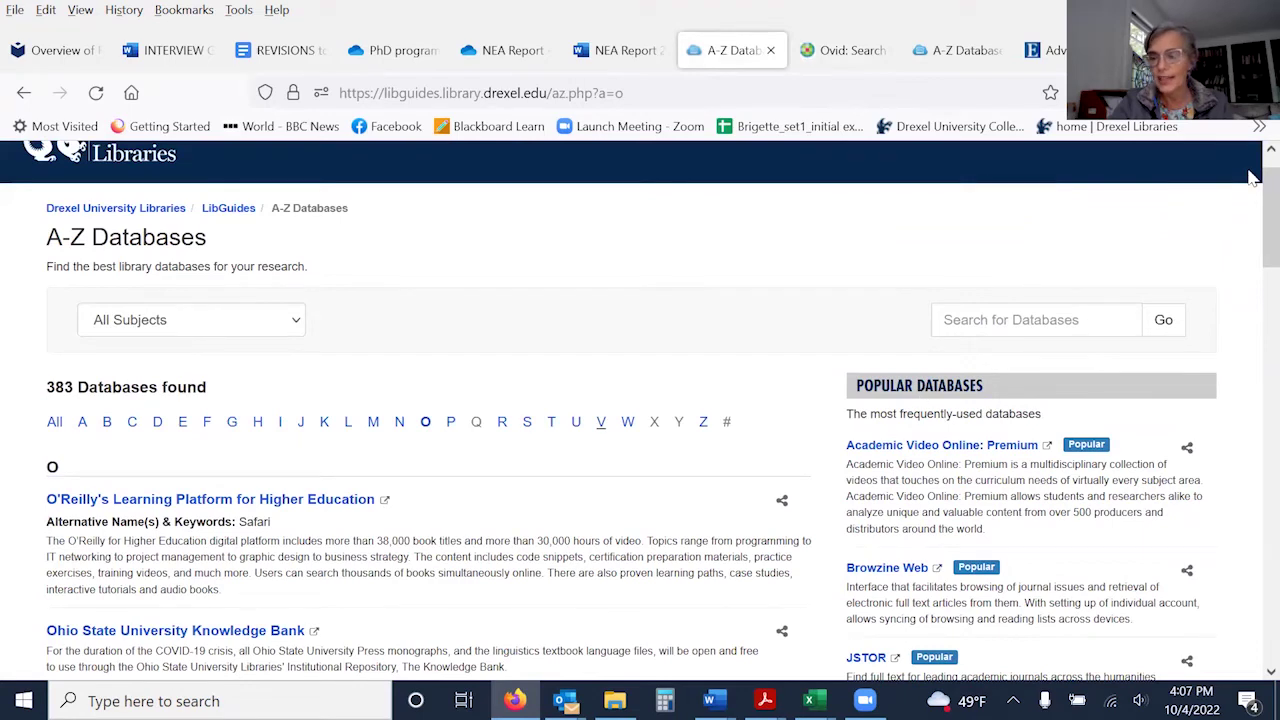
scroll(1250, 240, down, 9)
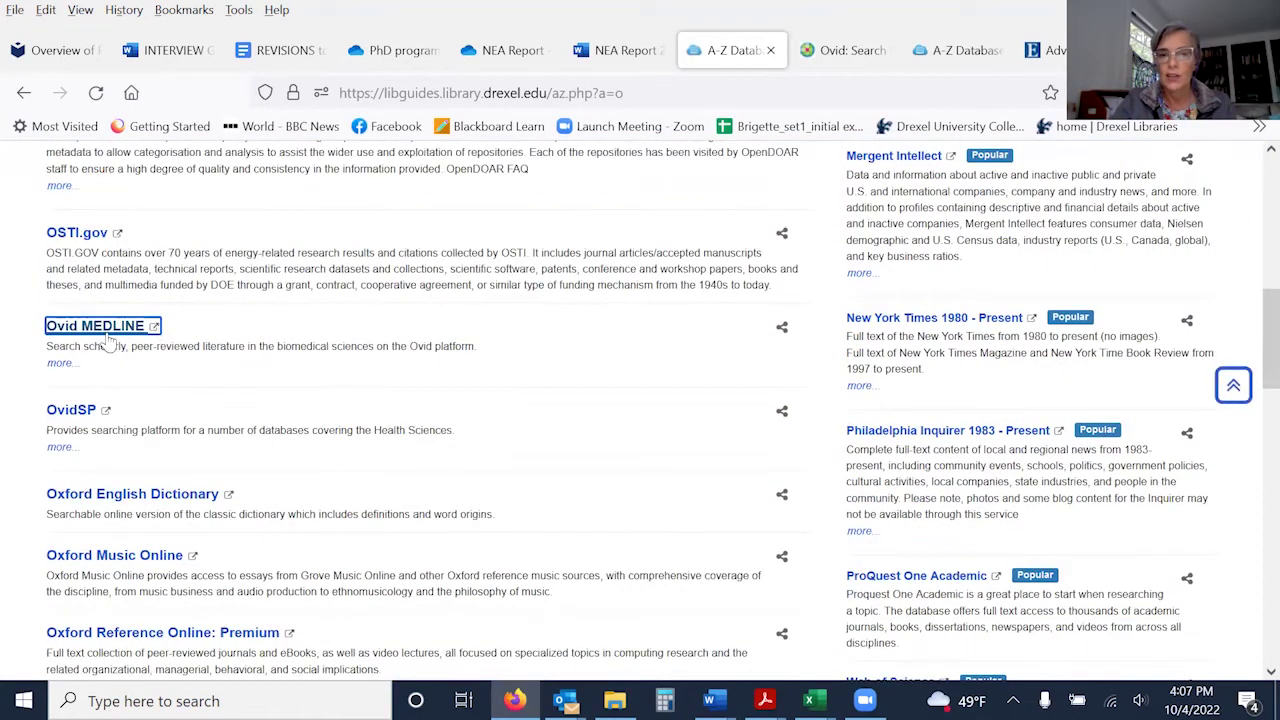
click(106, 338)
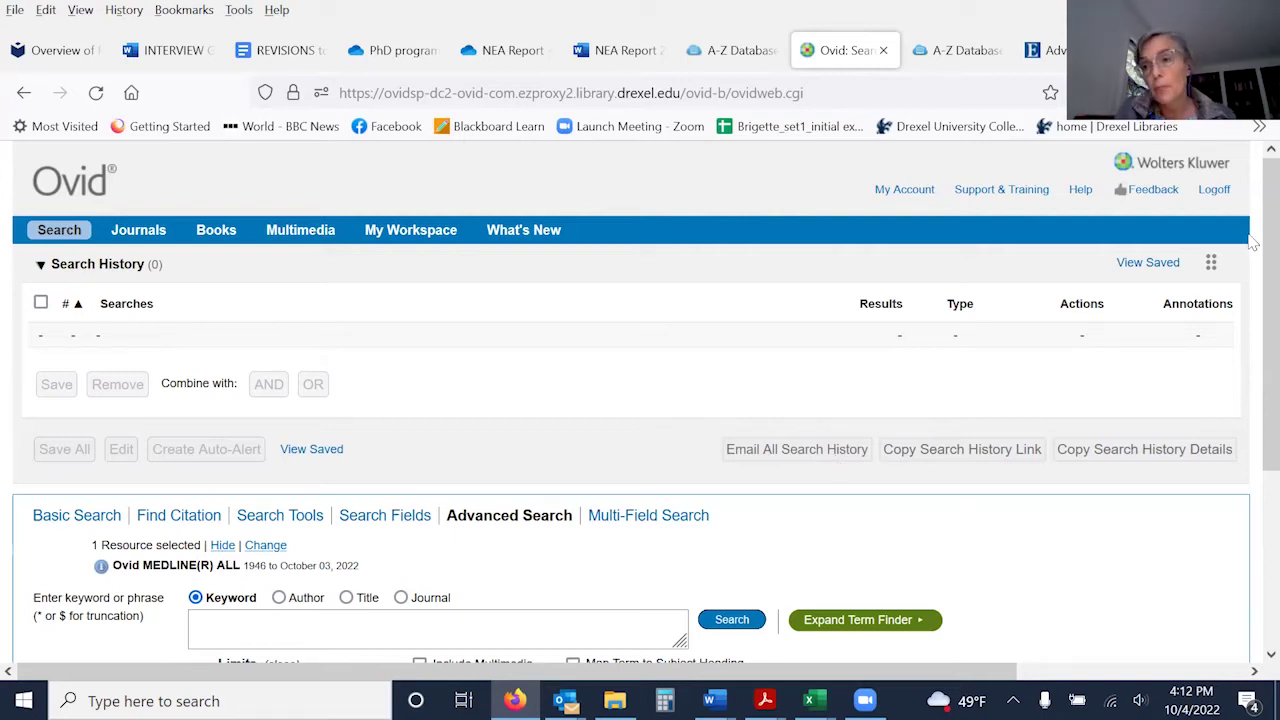
- Run an advanced keyword search in Ovid MEDLINE for the subject heading "music/"
scroll(1254, 316, down, 2)
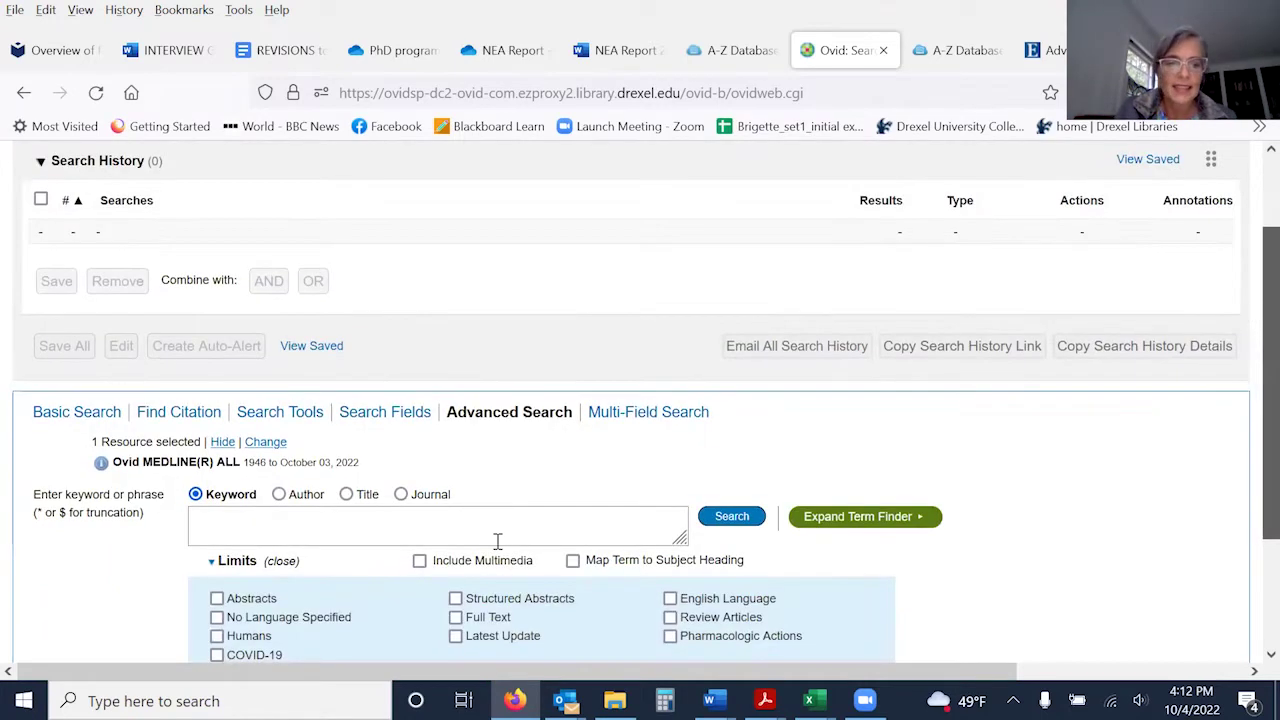
click(492, 524)
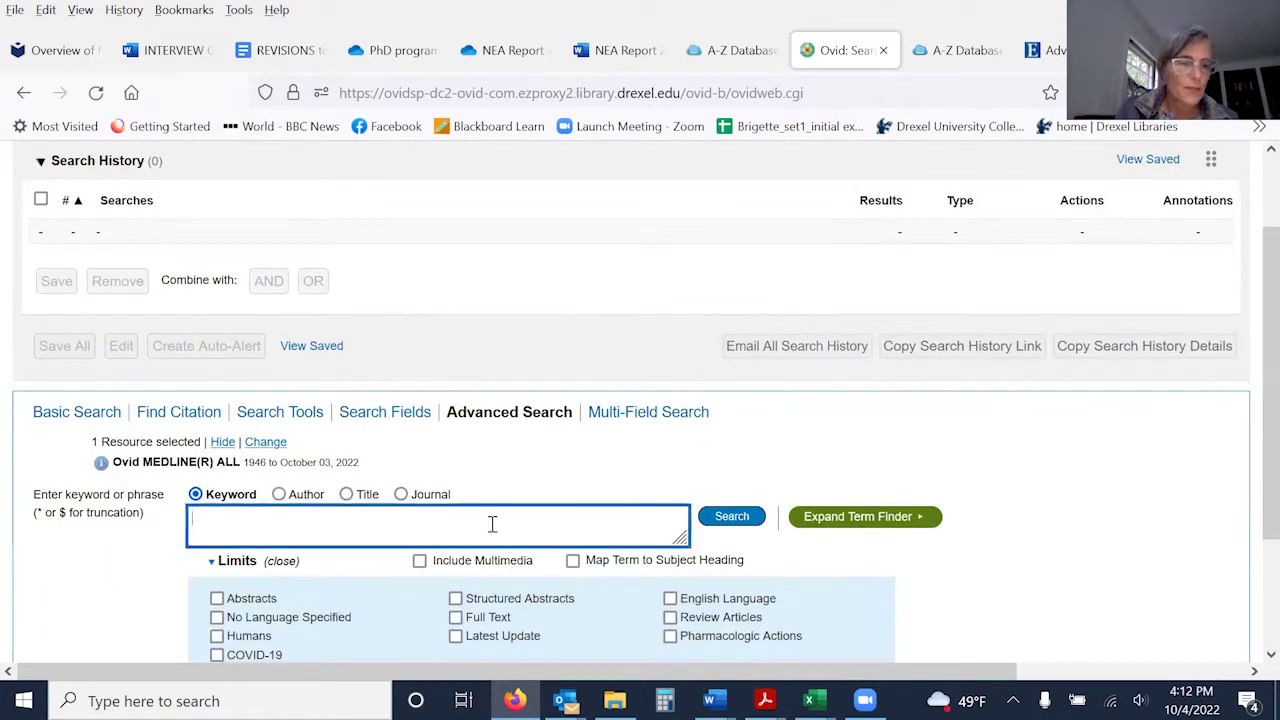
double_click(494, 410)
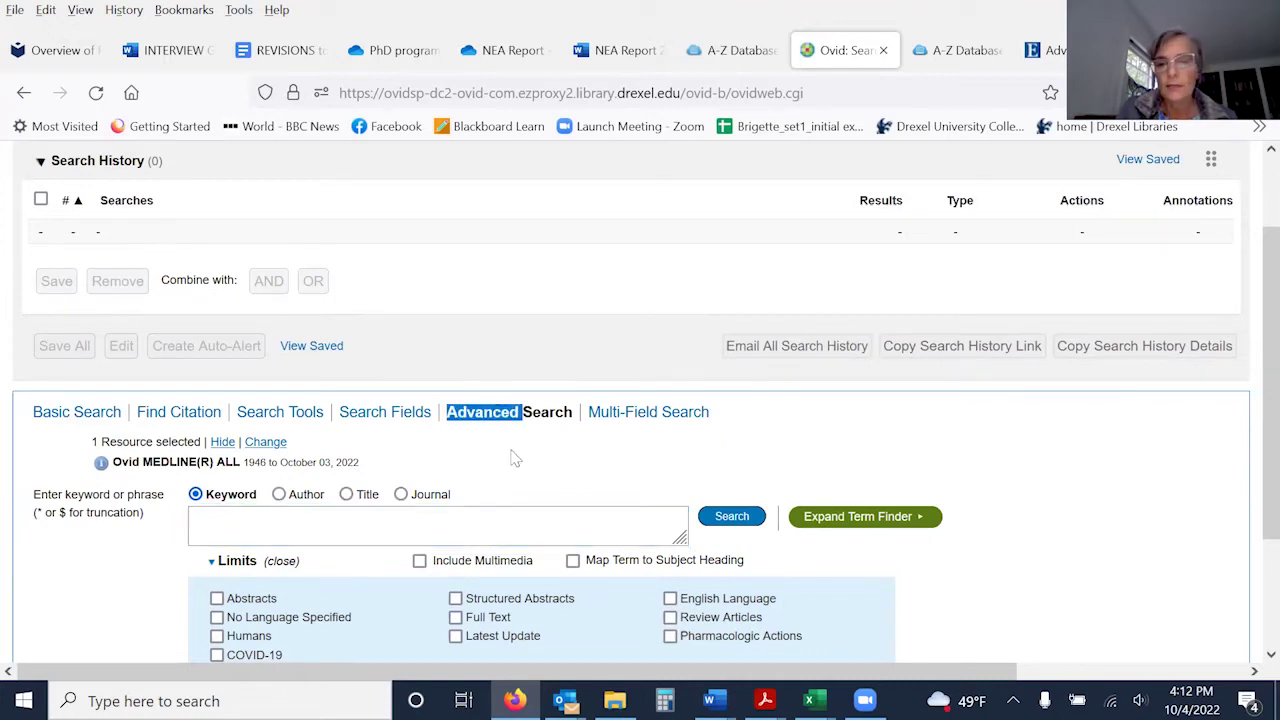
click(437, 525)
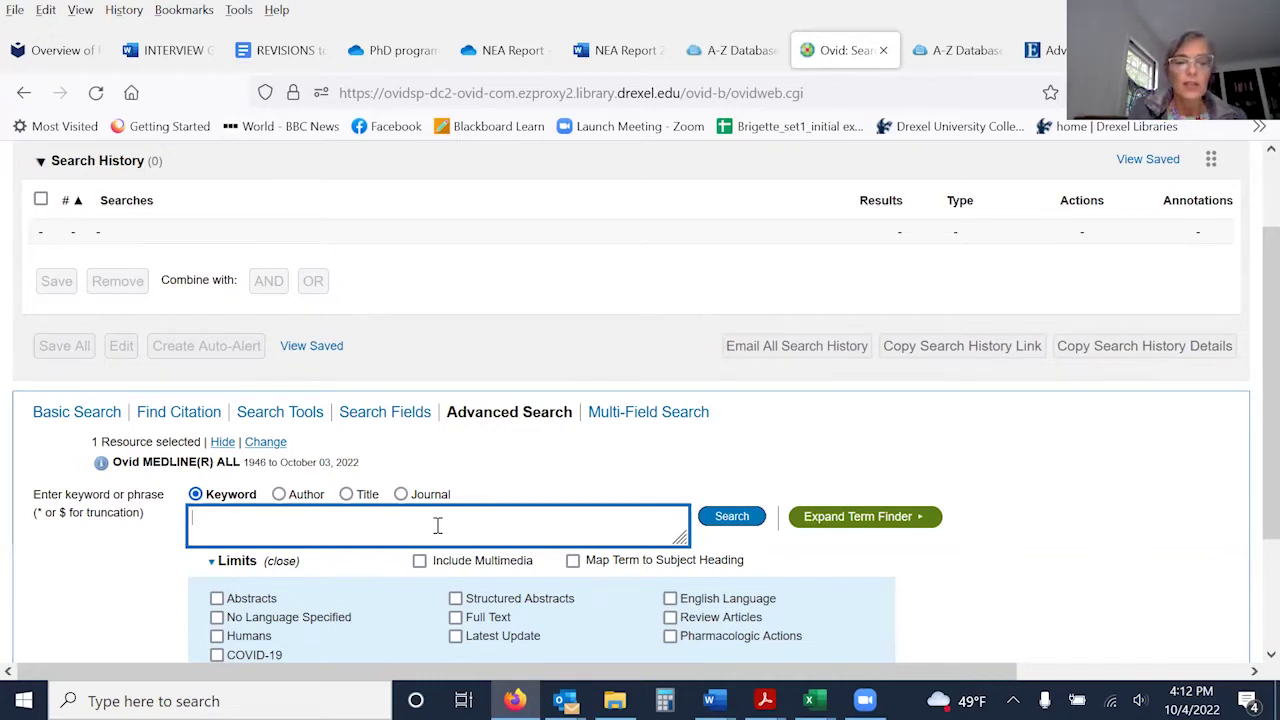
text(music)
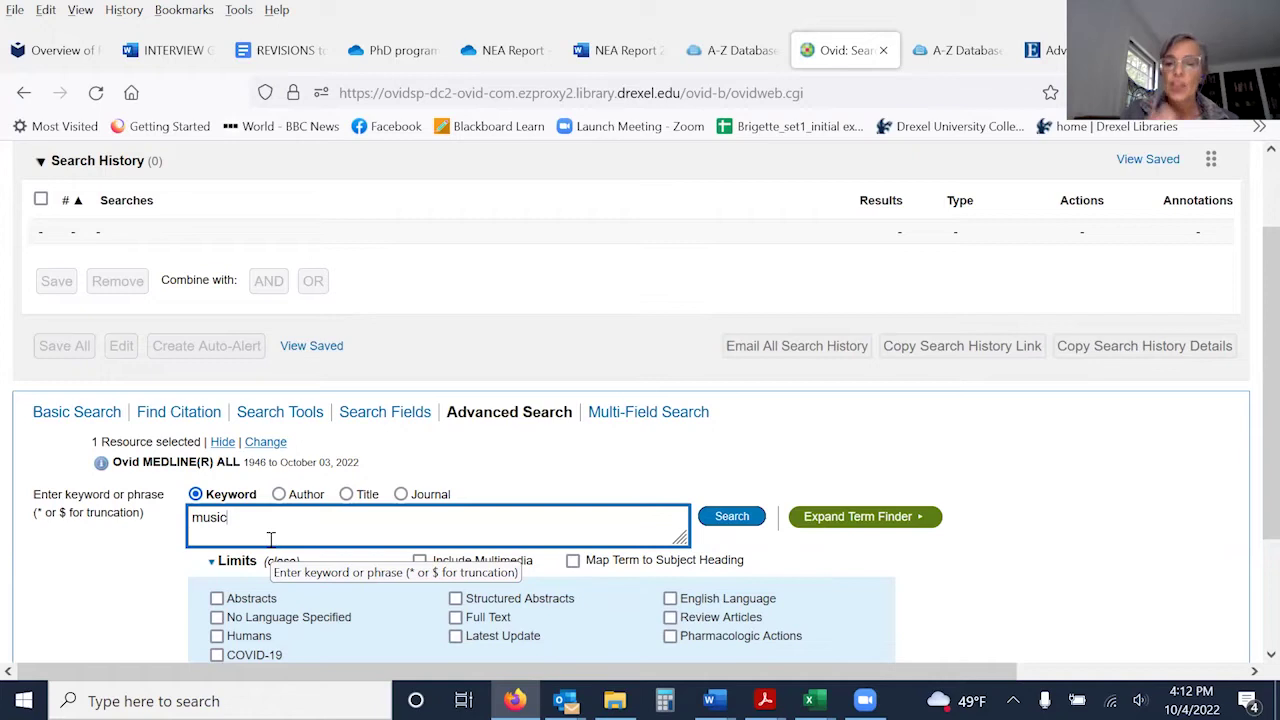
text(/)
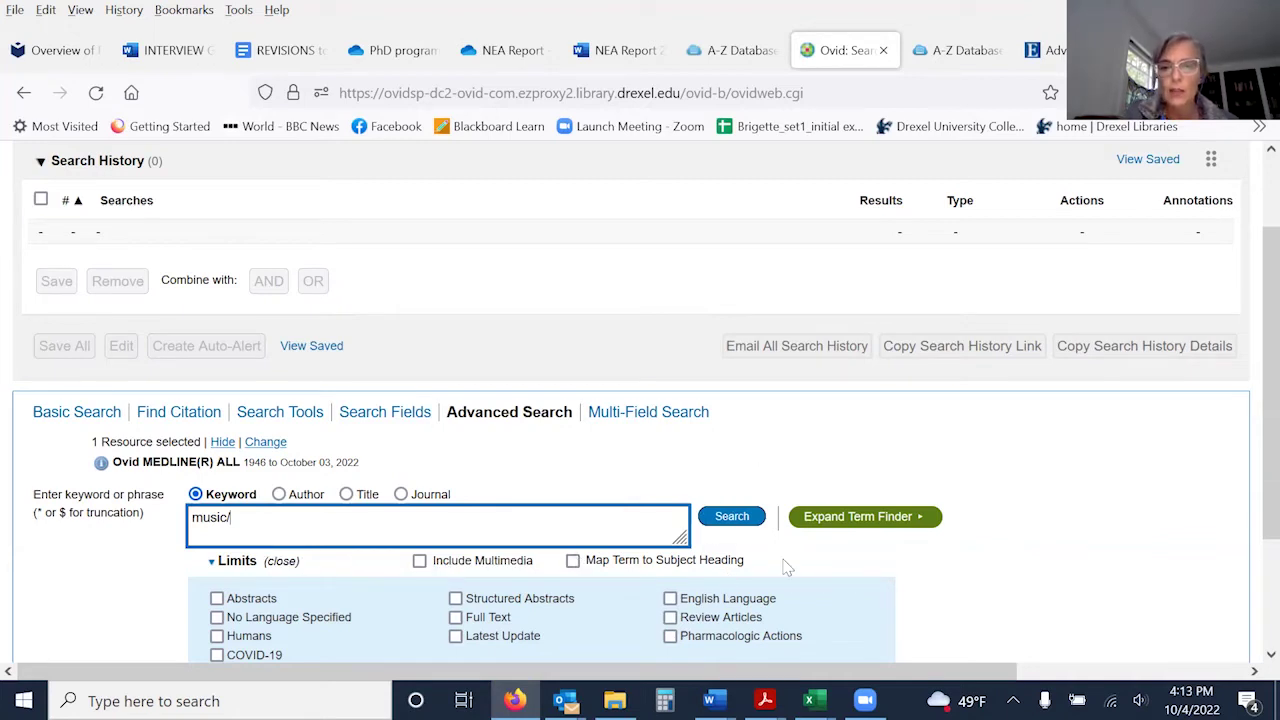
click(727, 518)
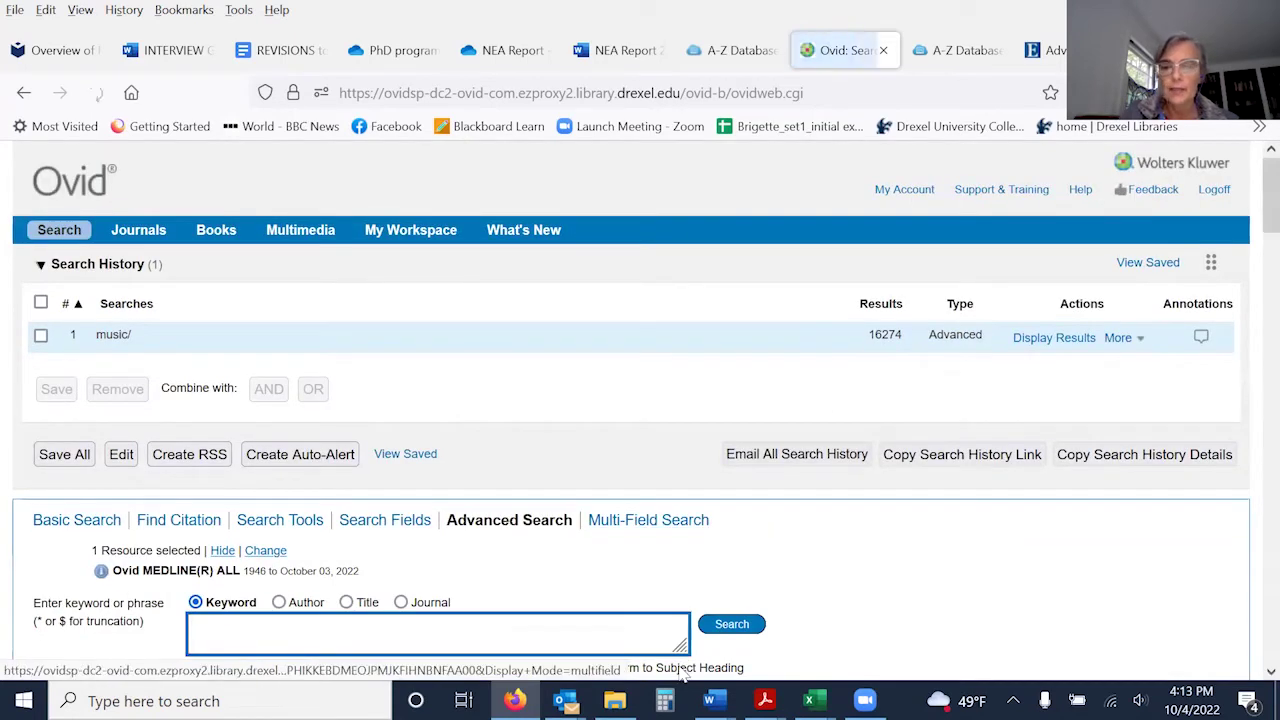
- Run a second advanced search for the subject heading "music therapy/"
scroll(1250, 215, down, 2)
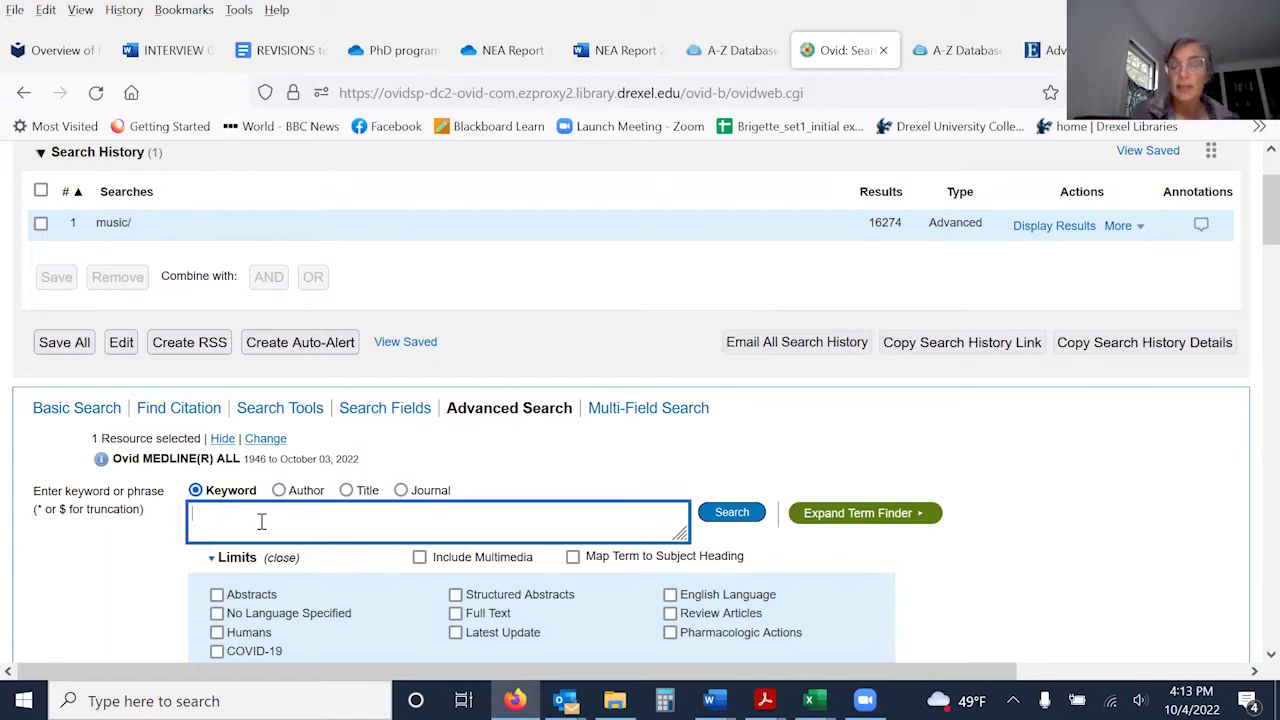
text(mus)
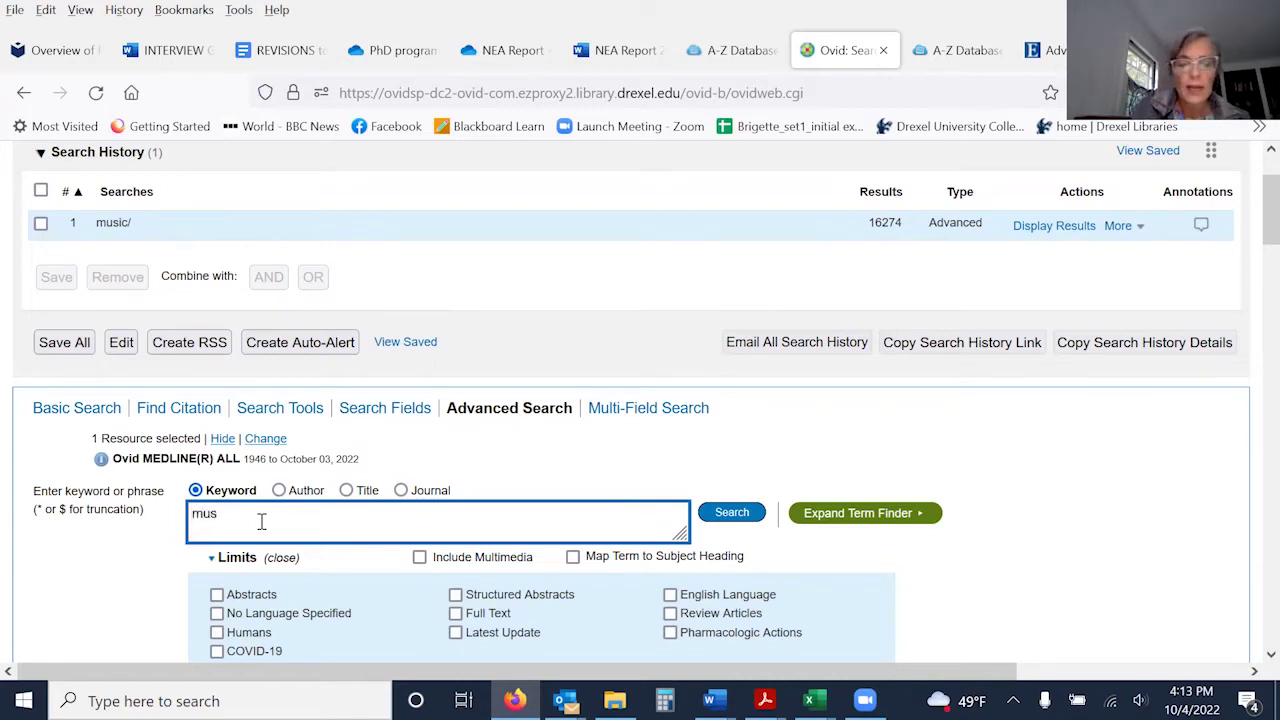
text(ic therapy)
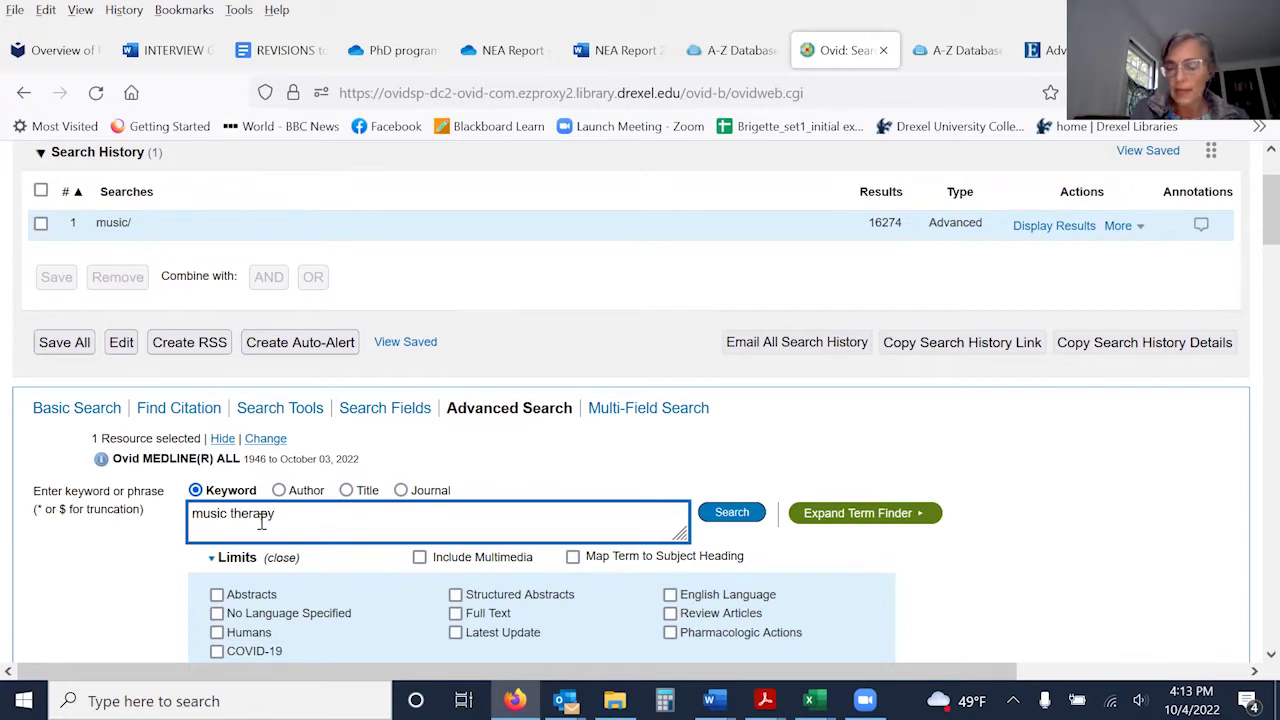
text(/)
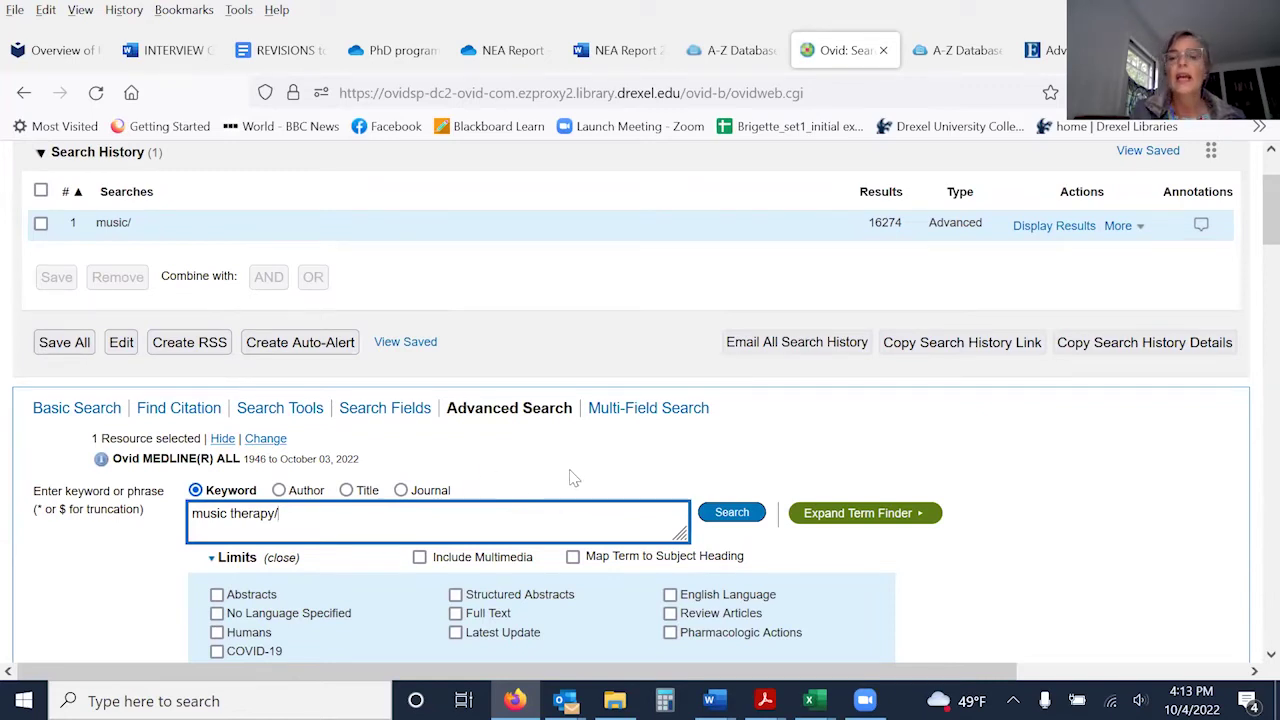
click(729, 514)
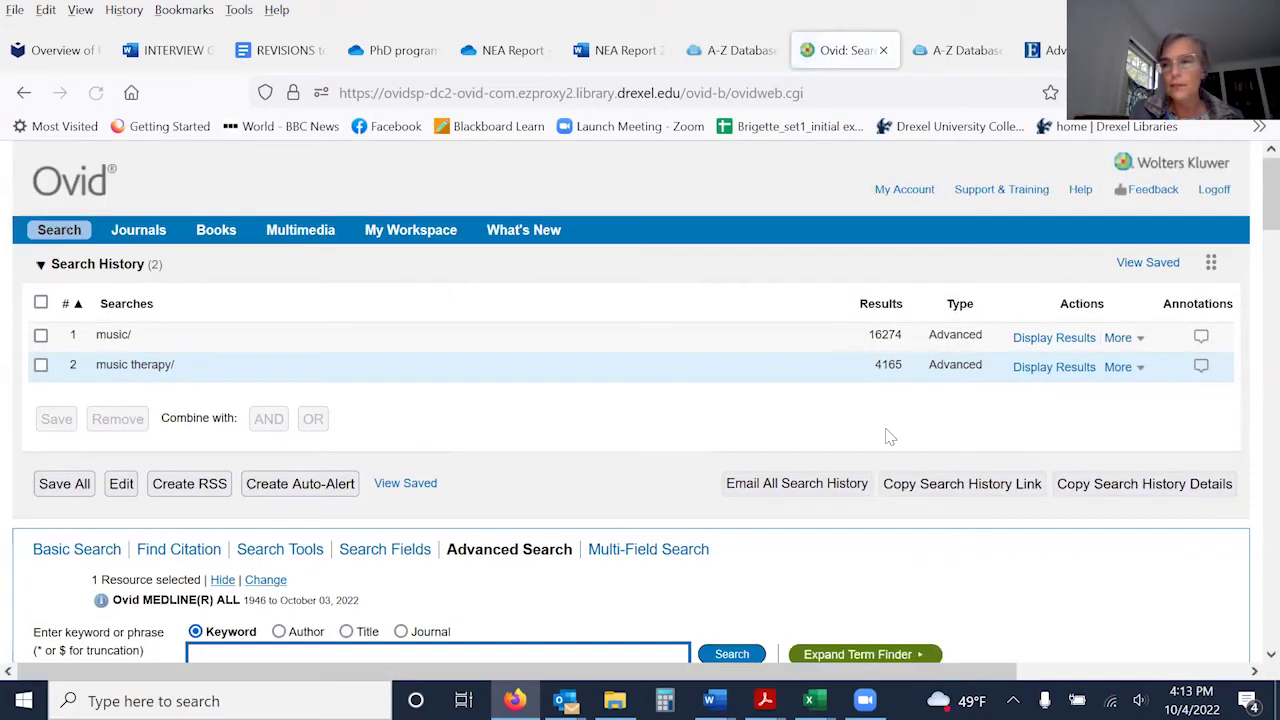
- Run a text-word search for music by entering "music.tw" as an advanced keyword search
scroll(1253, 233, down, 3)
scroll(1253, 233, down, 2)
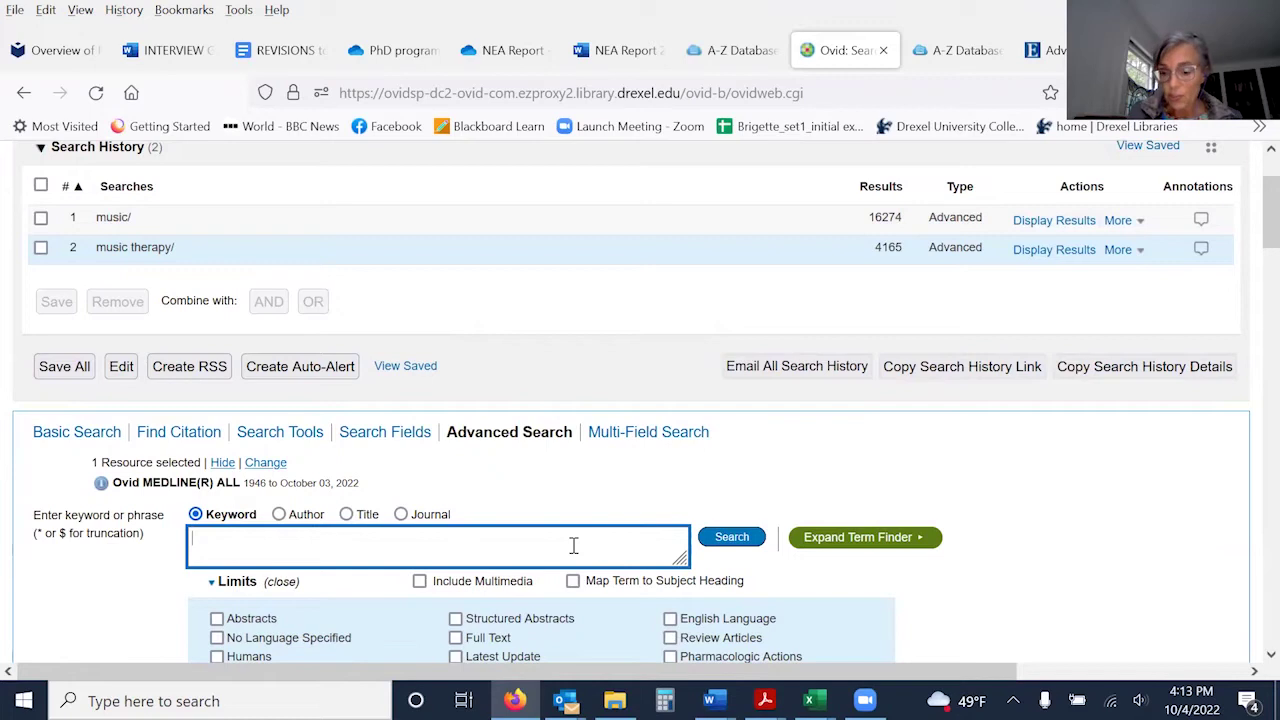
text(music)
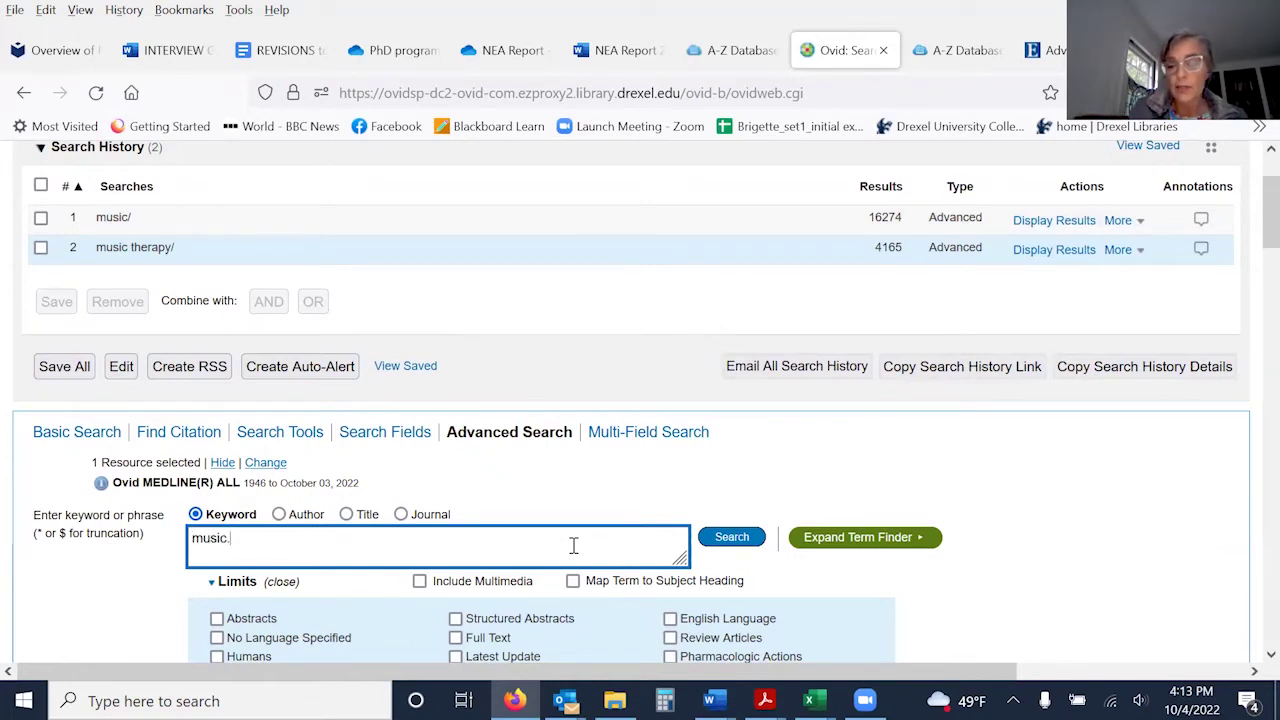
text(.tw)
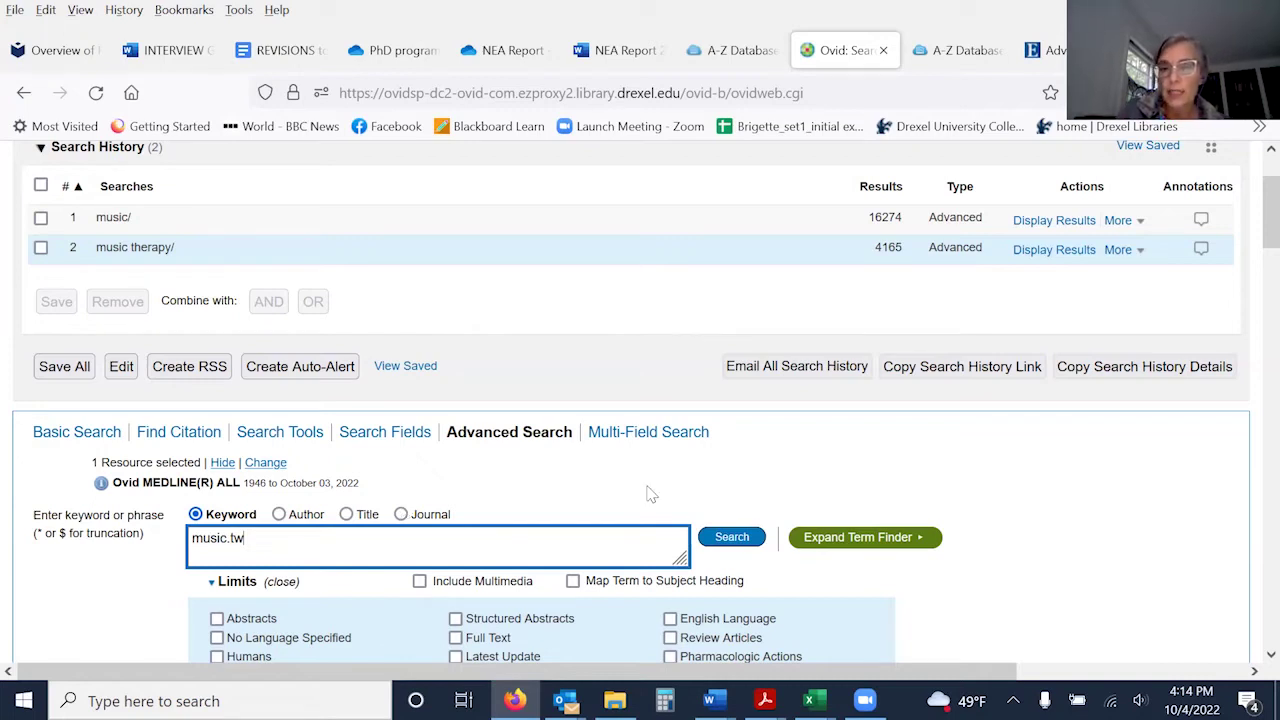
click(729, 539)
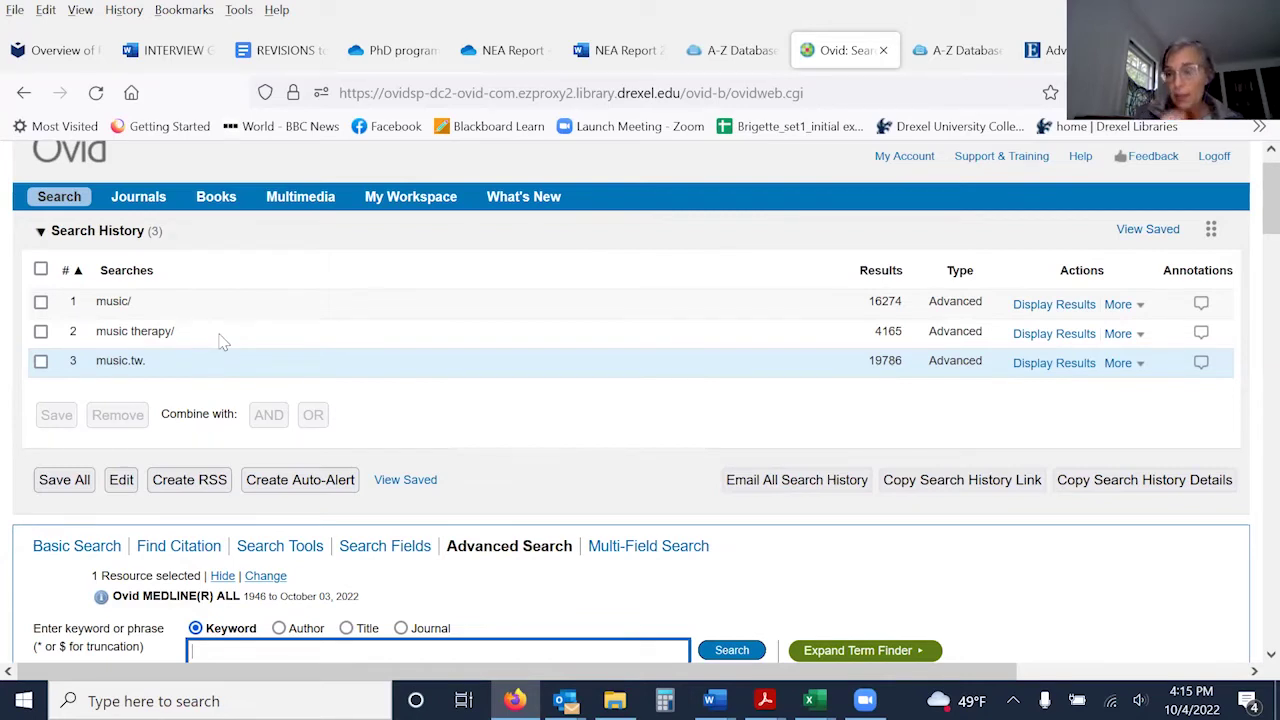
- Combine searches 1, 2 and 3 in the search history with OR
click(40, 301)
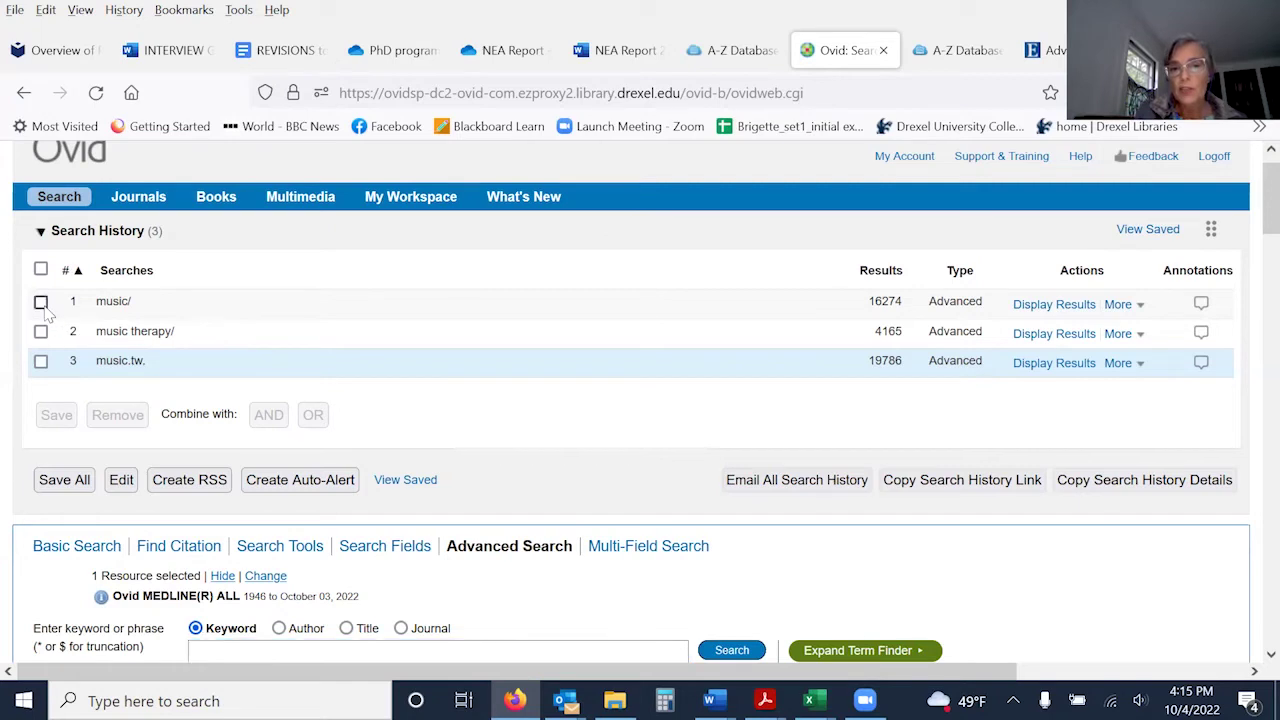
click(40, 331)
click(41, 361)
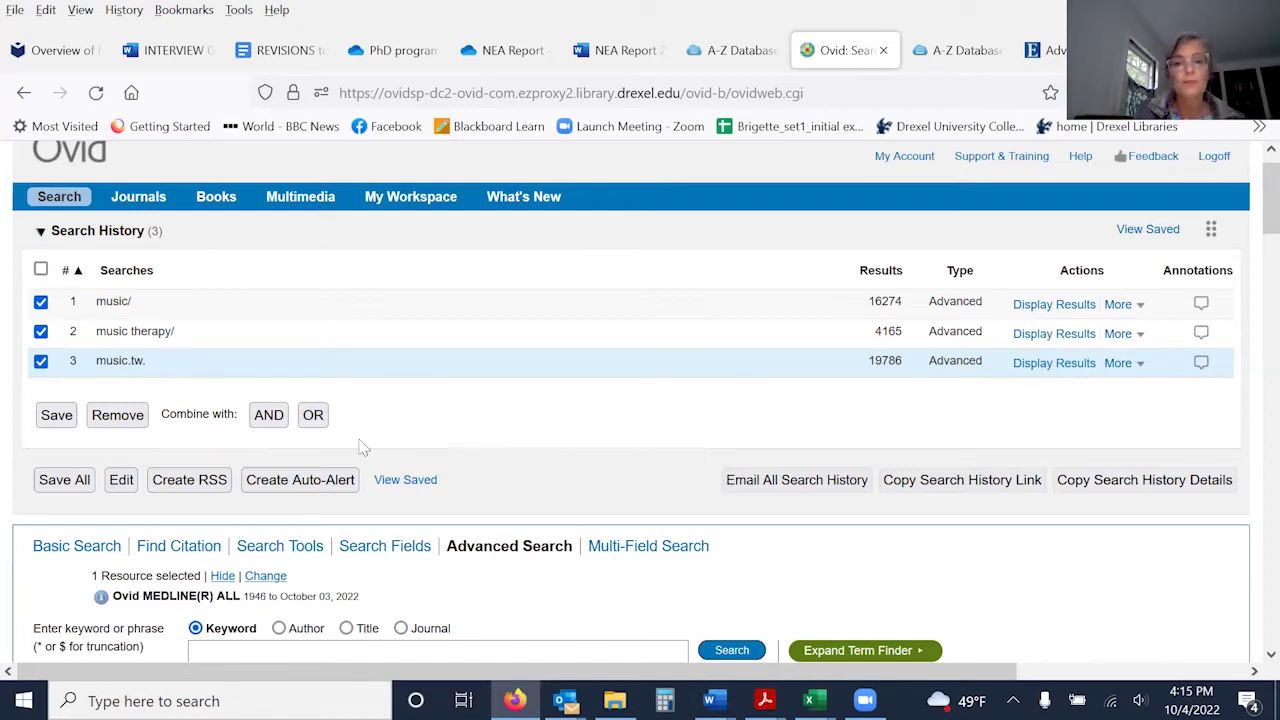
click(313, 415)
click(278, 420)
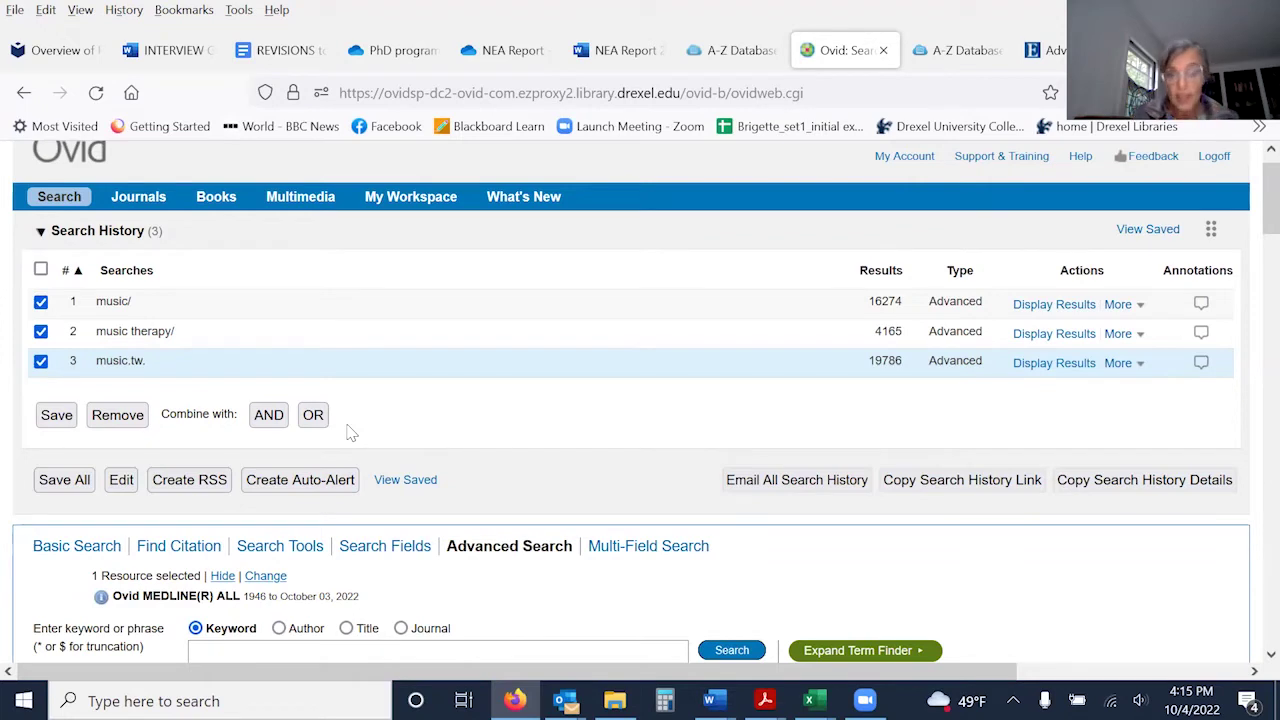
click(322, 424)
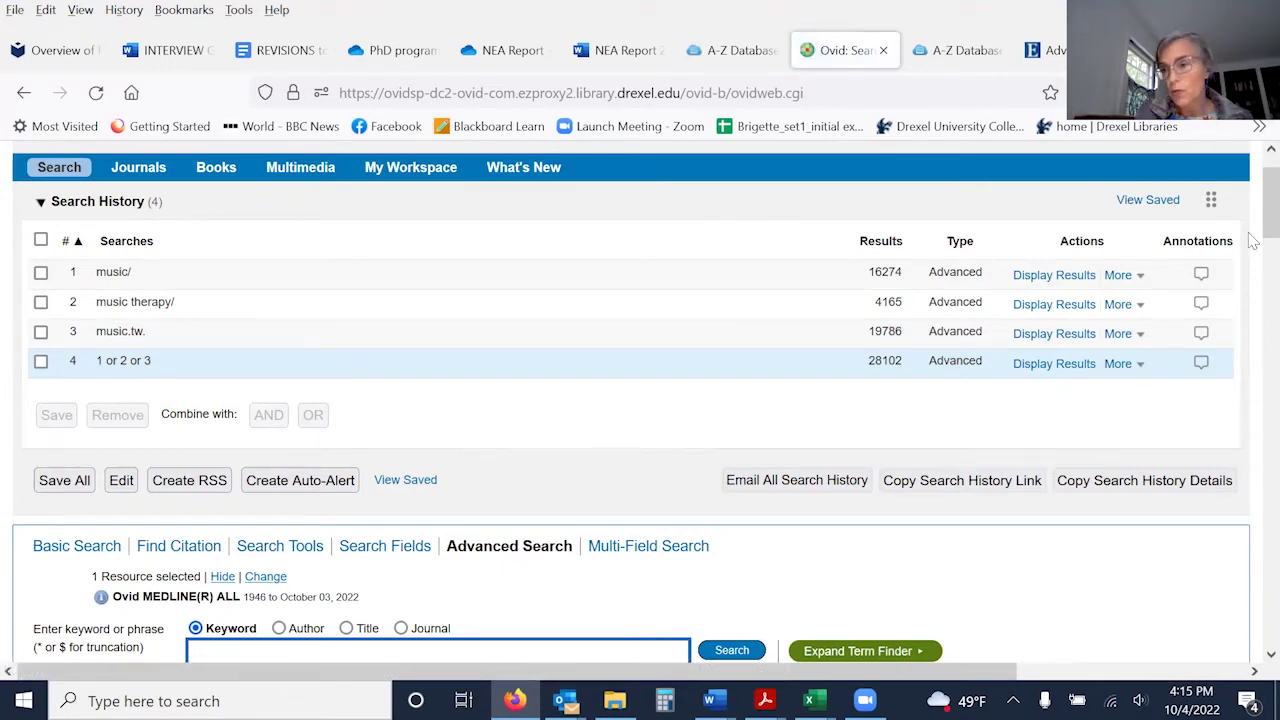
- Search for "stroke" with Map Term to Subject Heading enabled
scroll(1252, 248, down, 2)
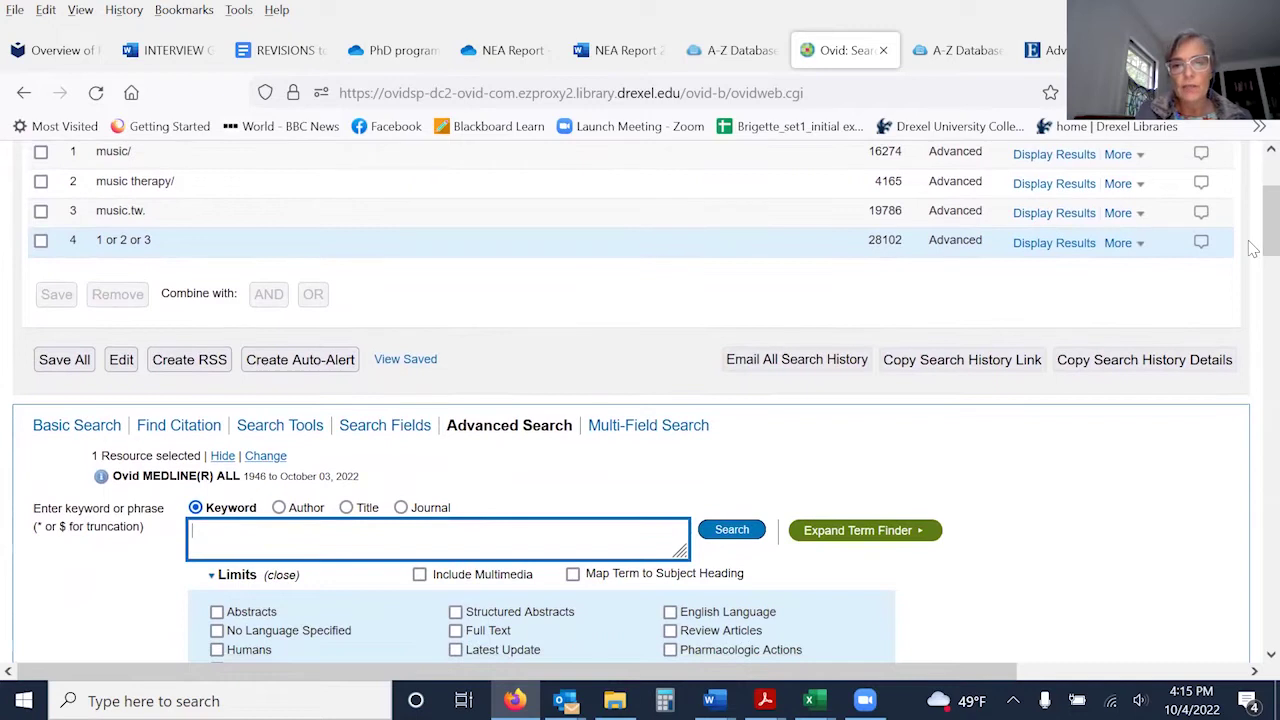
text(stroke)
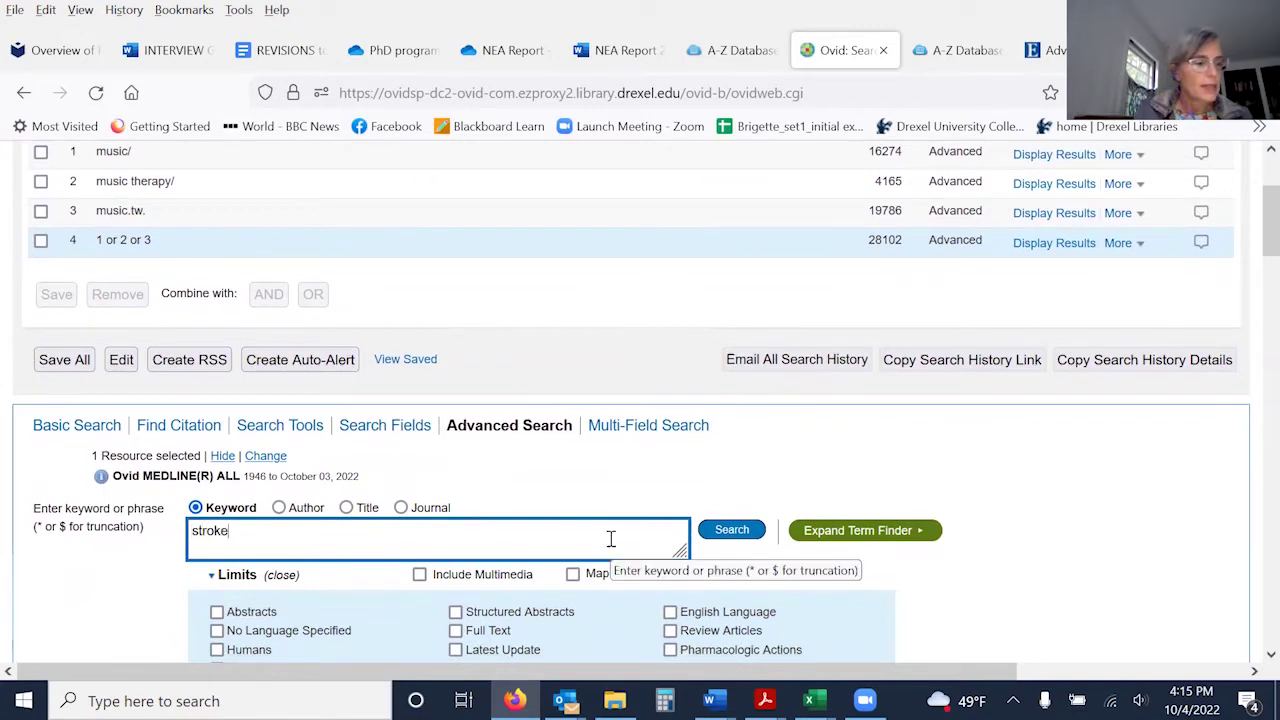
key(BackSpace)
key(BackSpace)
key(BackSpace)
key(BackSpace)
key(BackSpace)
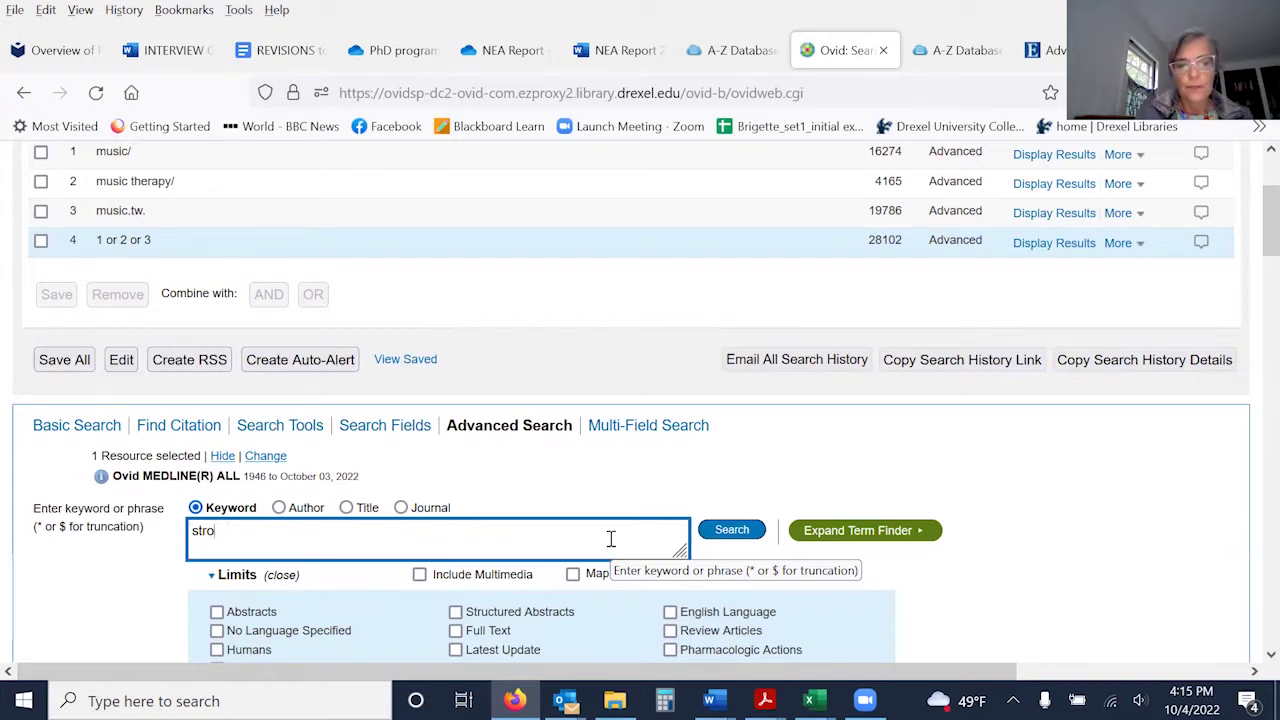
text(troke)
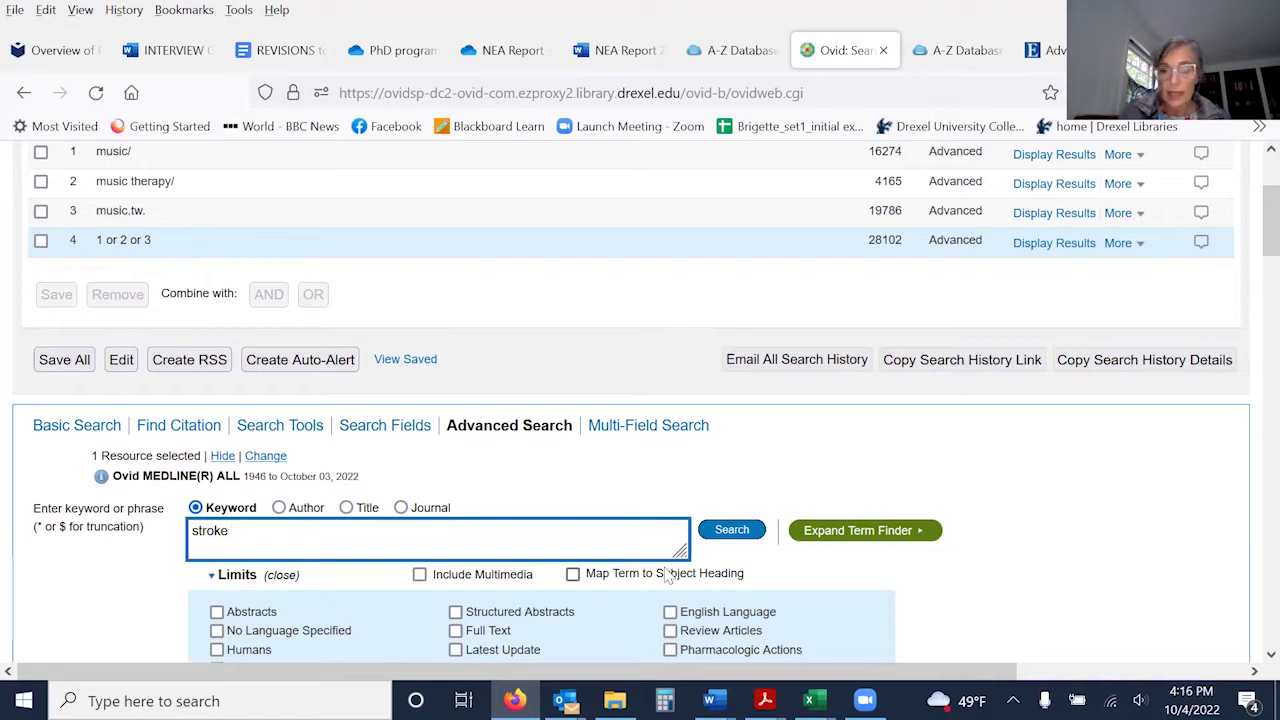
click(668, 578)
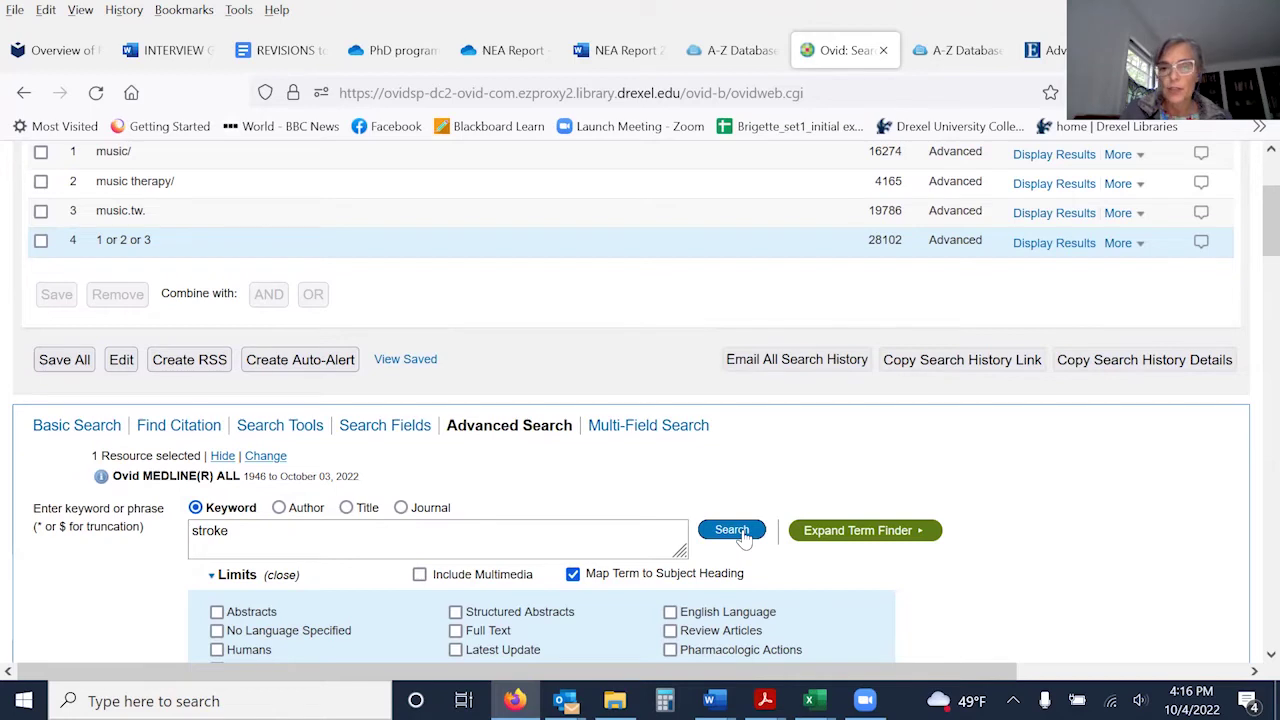
click(743, 537)
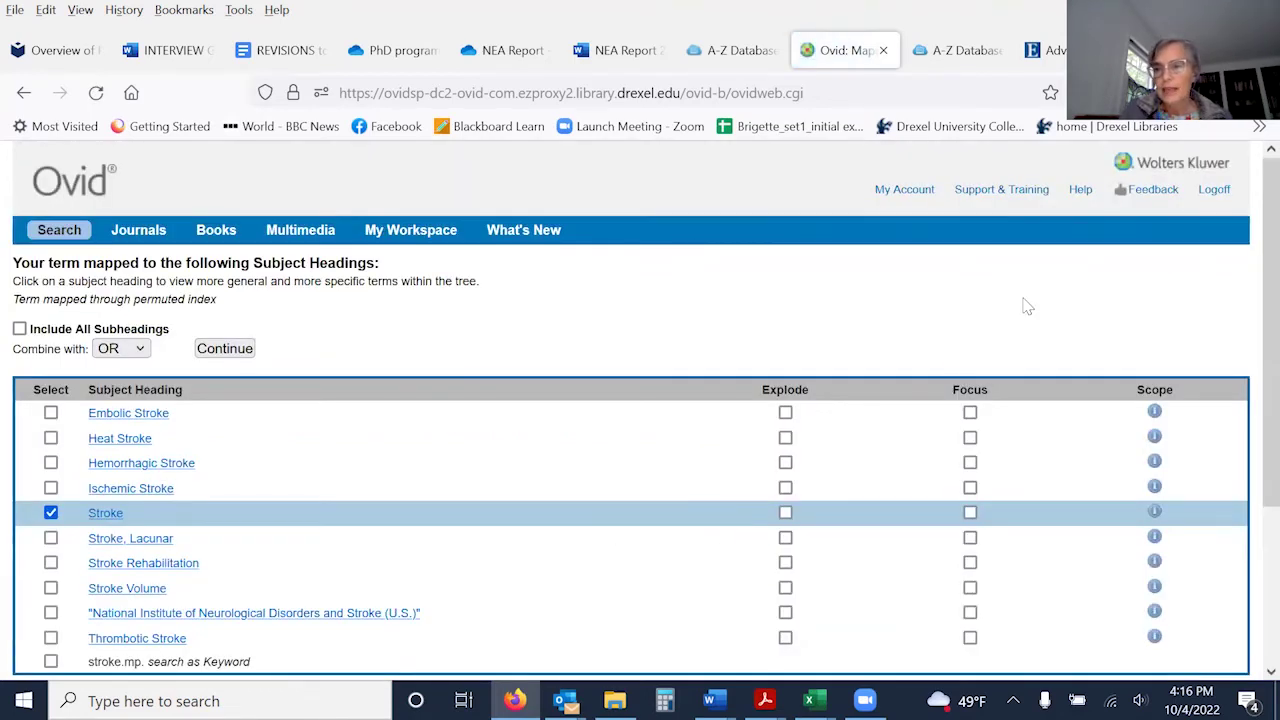
- Explode the Stroke subject heading in its tree view and continue to its subheadings
scroll(1250, 300, down, 2)
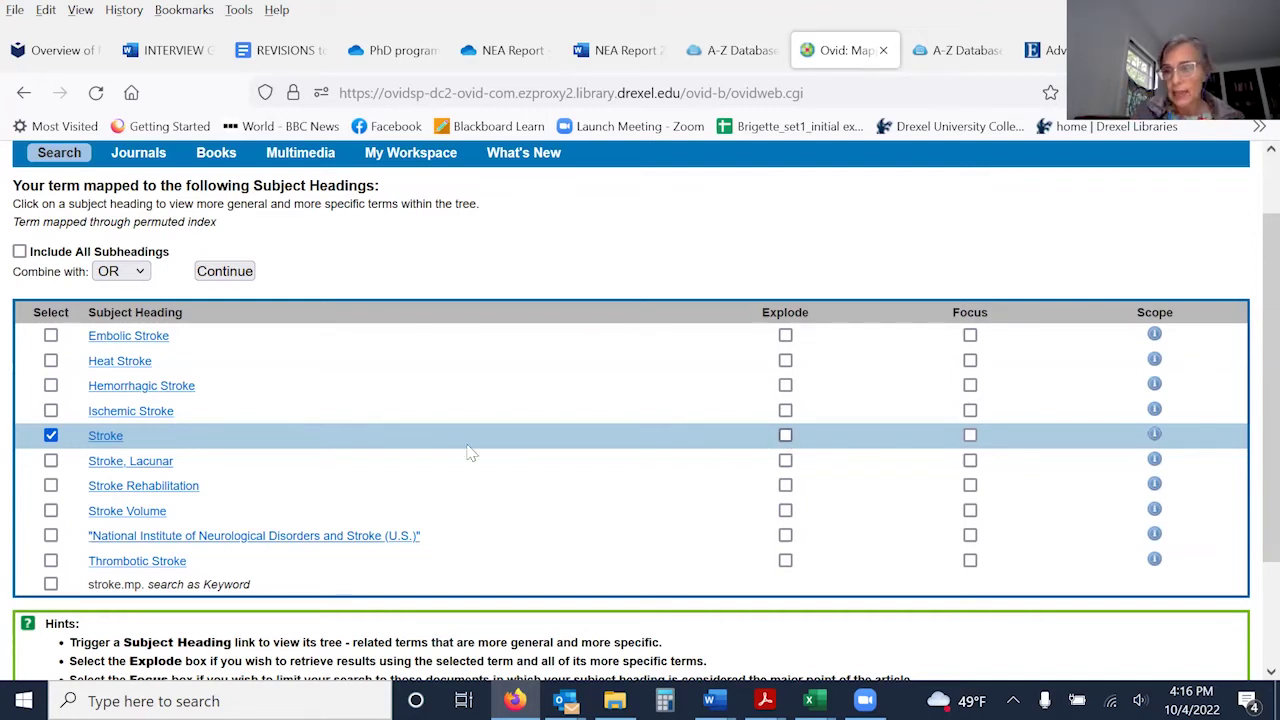
click(105, 437)
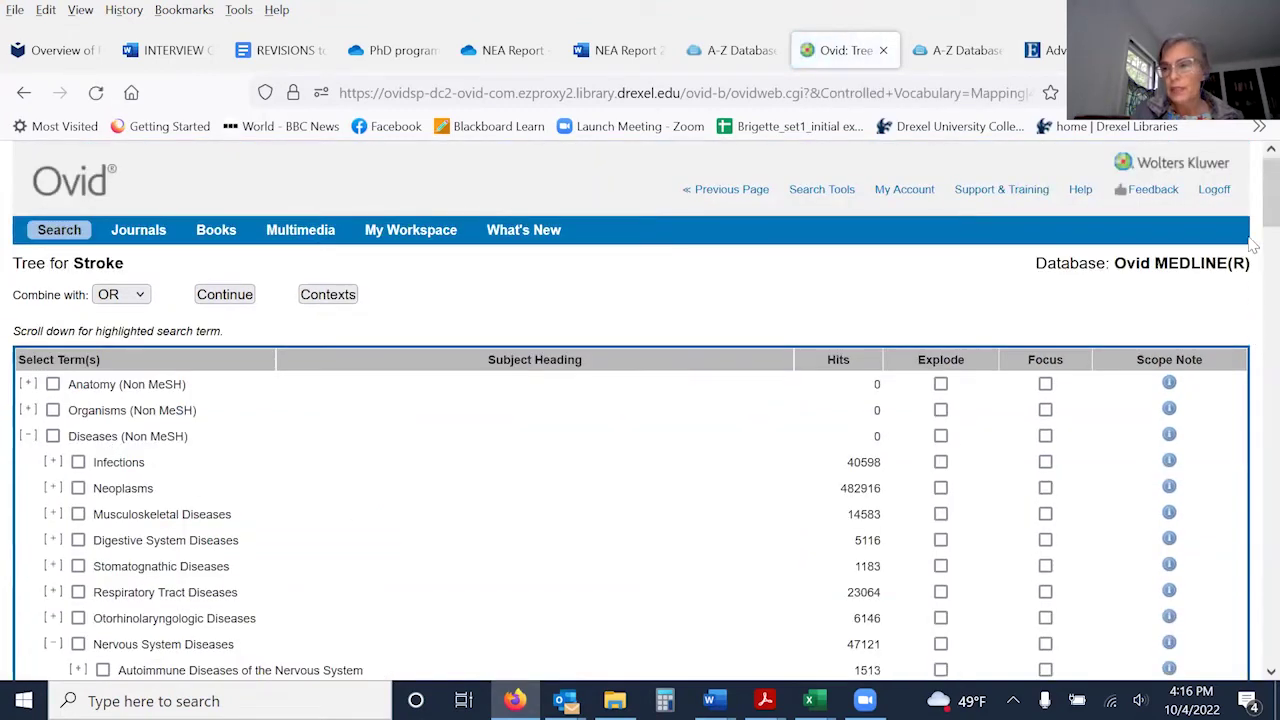
scroll(1253, 345, down, 10)
scroll(1253, 345, down, 4)
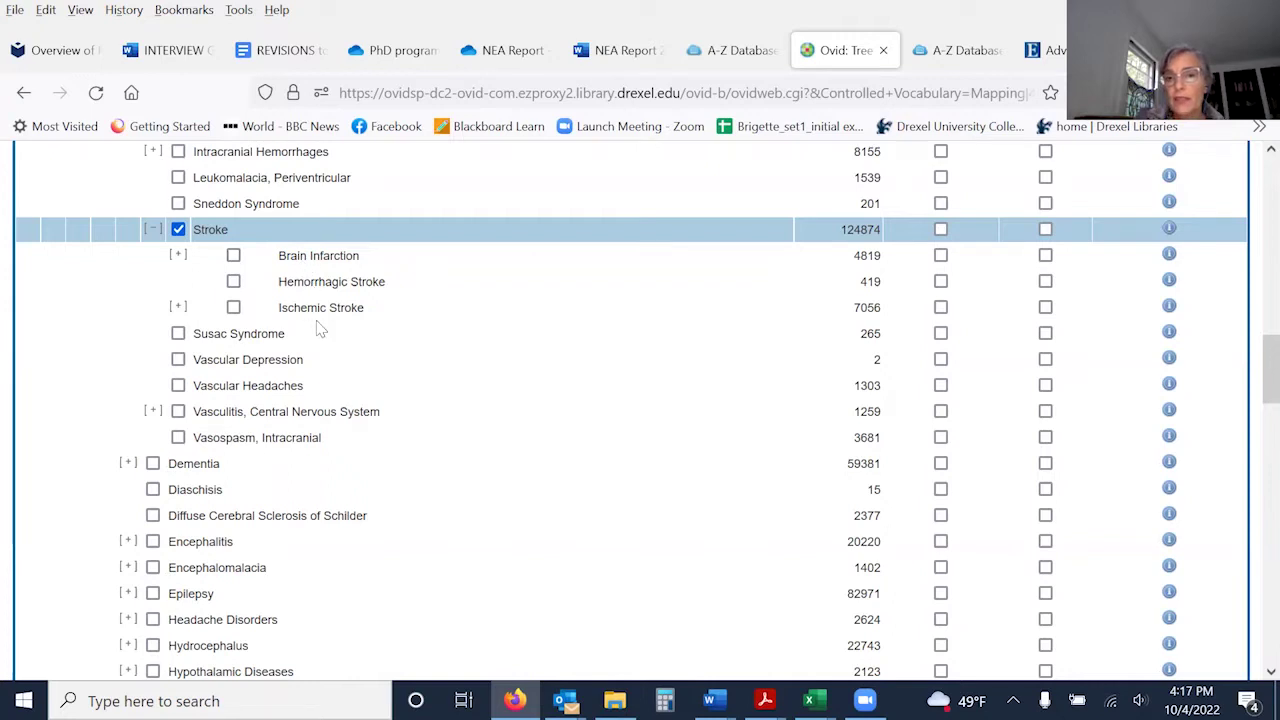
click(942, 231)
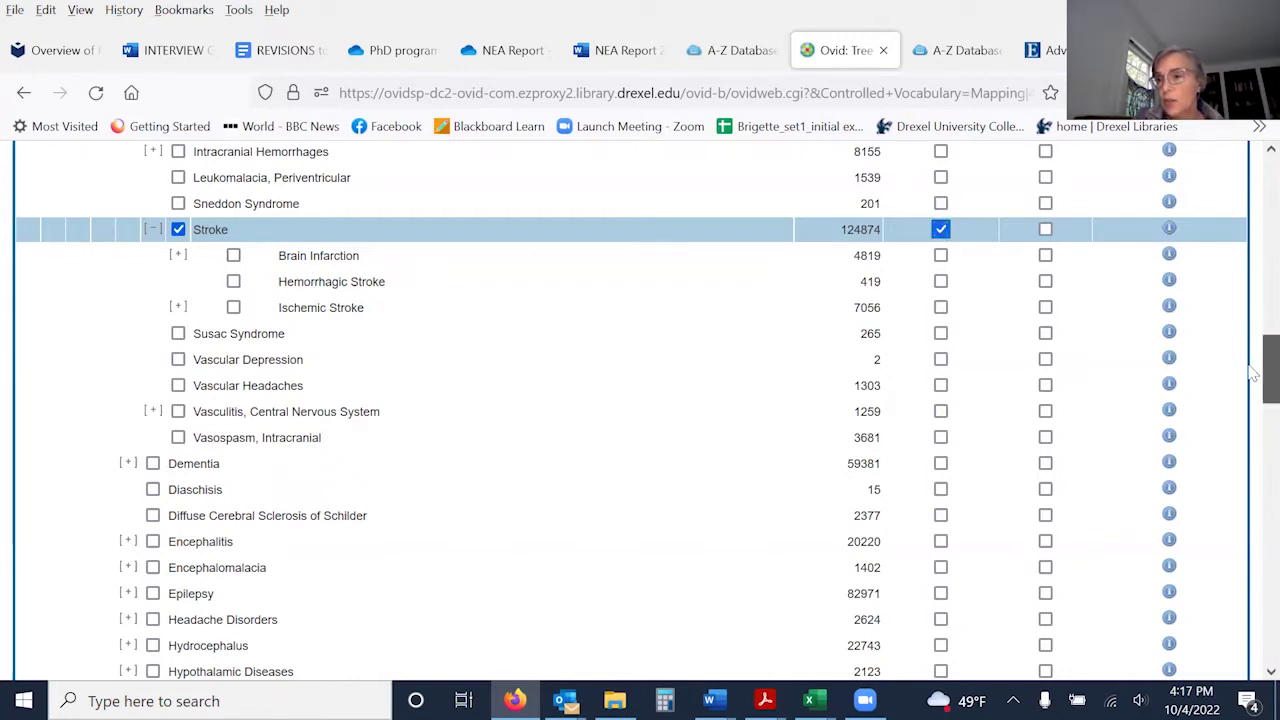
drag(1268, 370, 1252, 183)
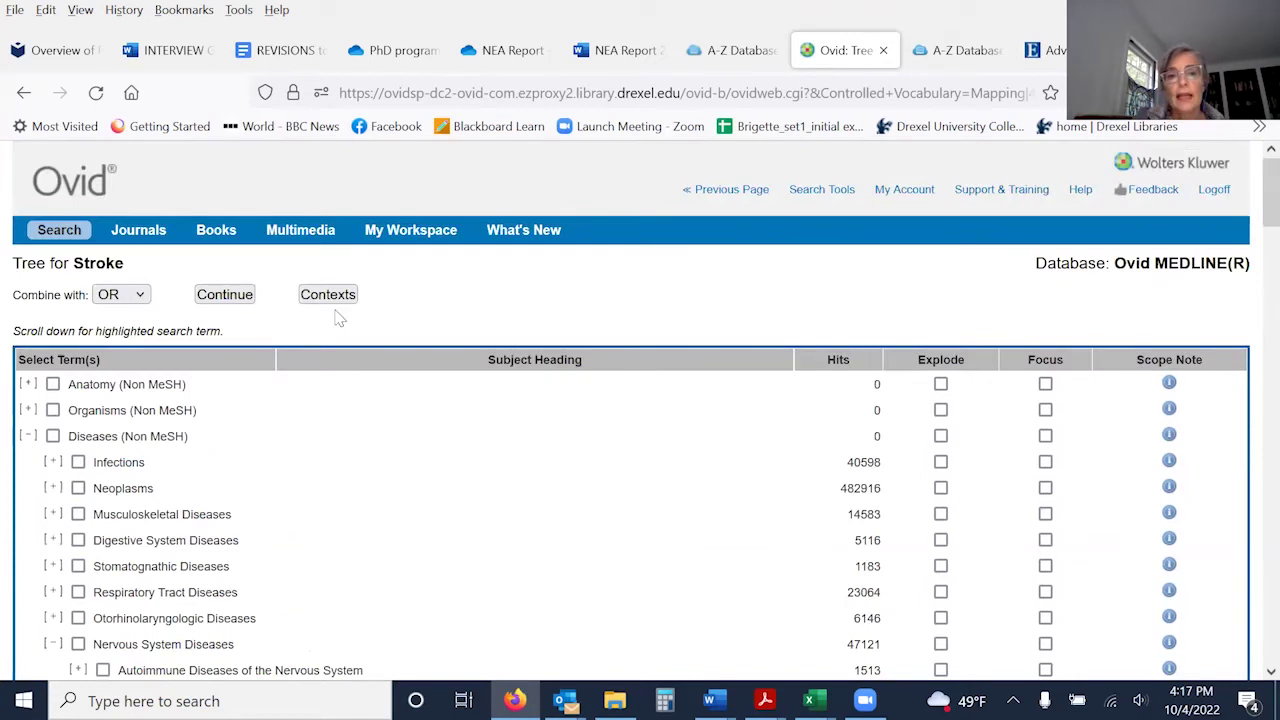
click(228, 298)
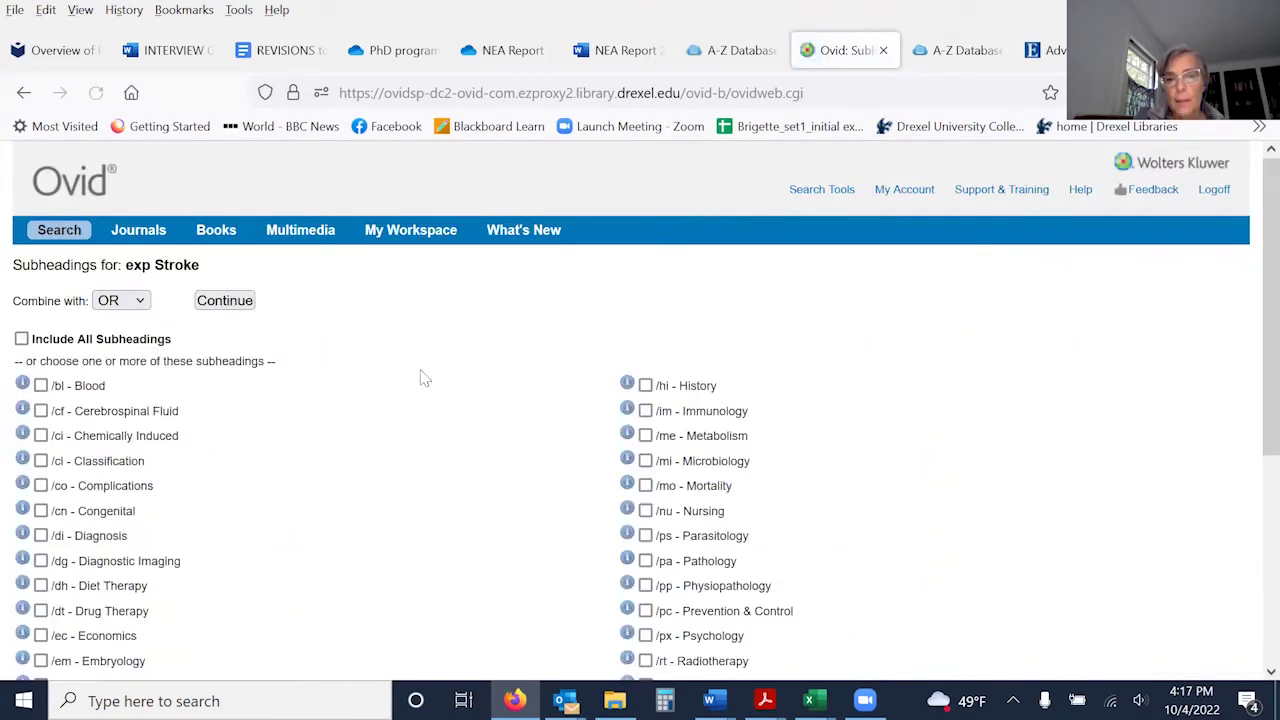
- Run the exploded Stroke heading without choosing subheadings, and search for "head injury" with Map Term to Subject Heading enabled
click(227, 302)
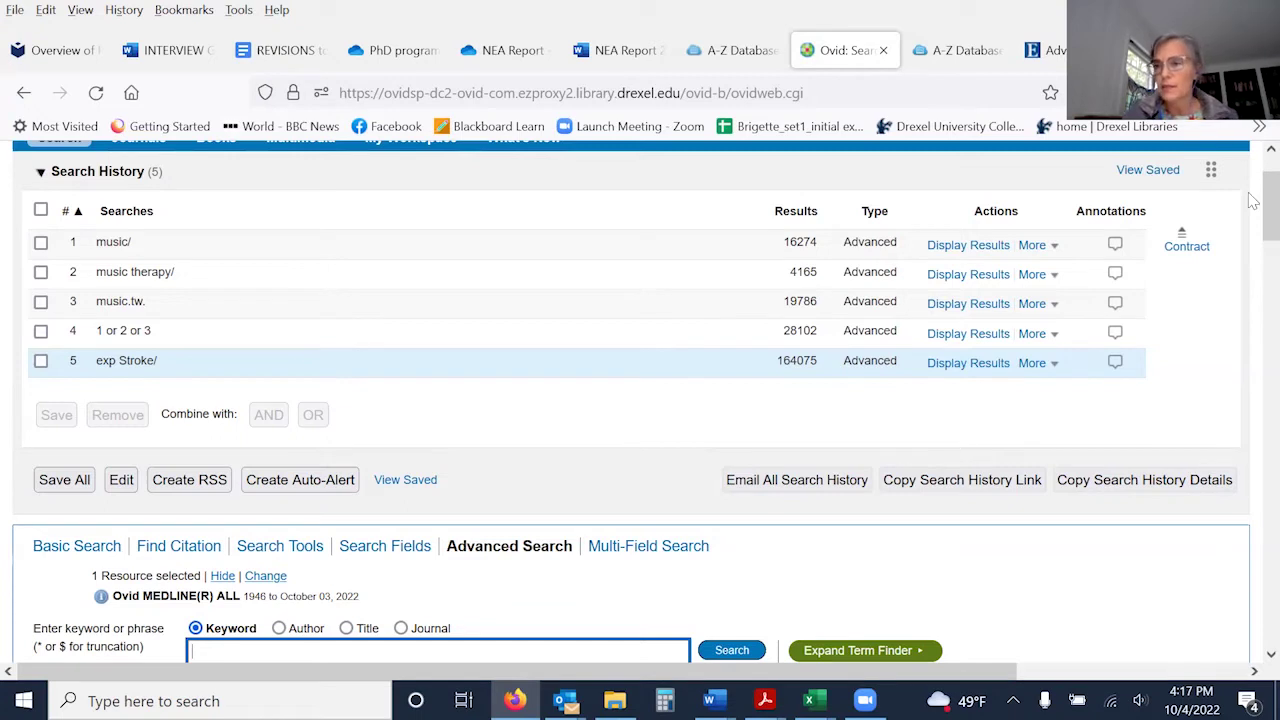
scroll(1253, 232, down, 2)
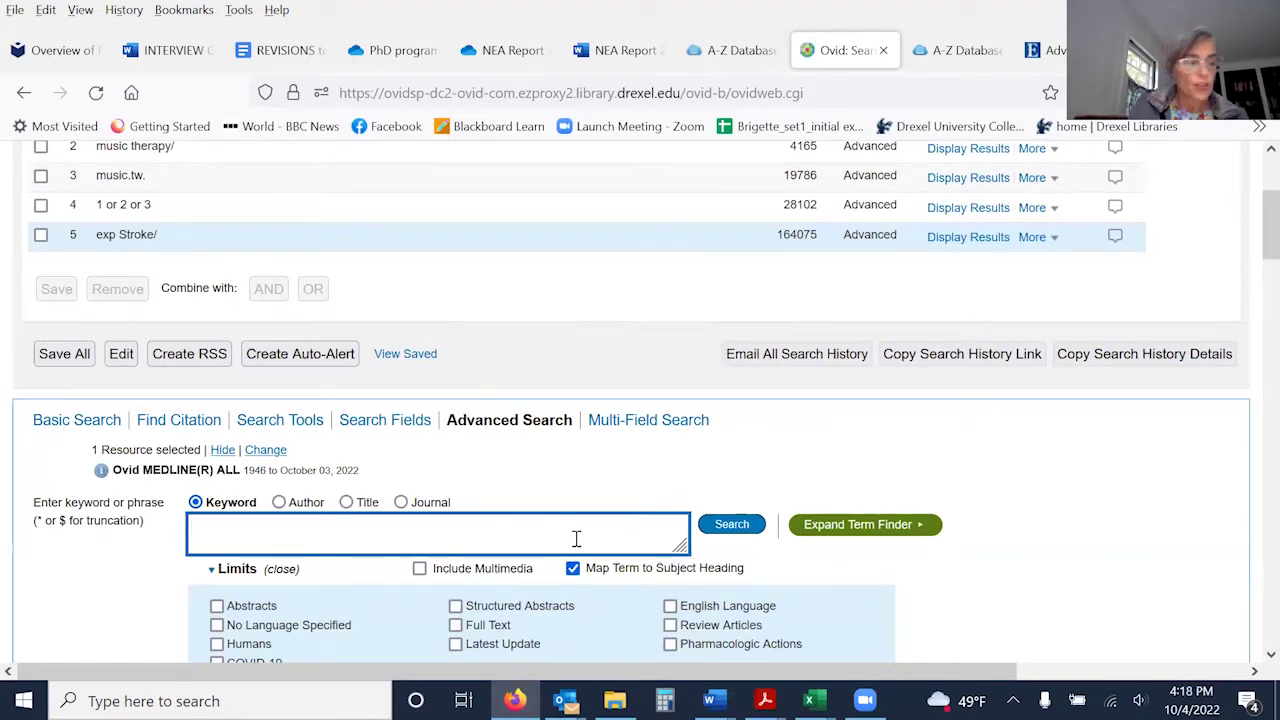
text(hea)
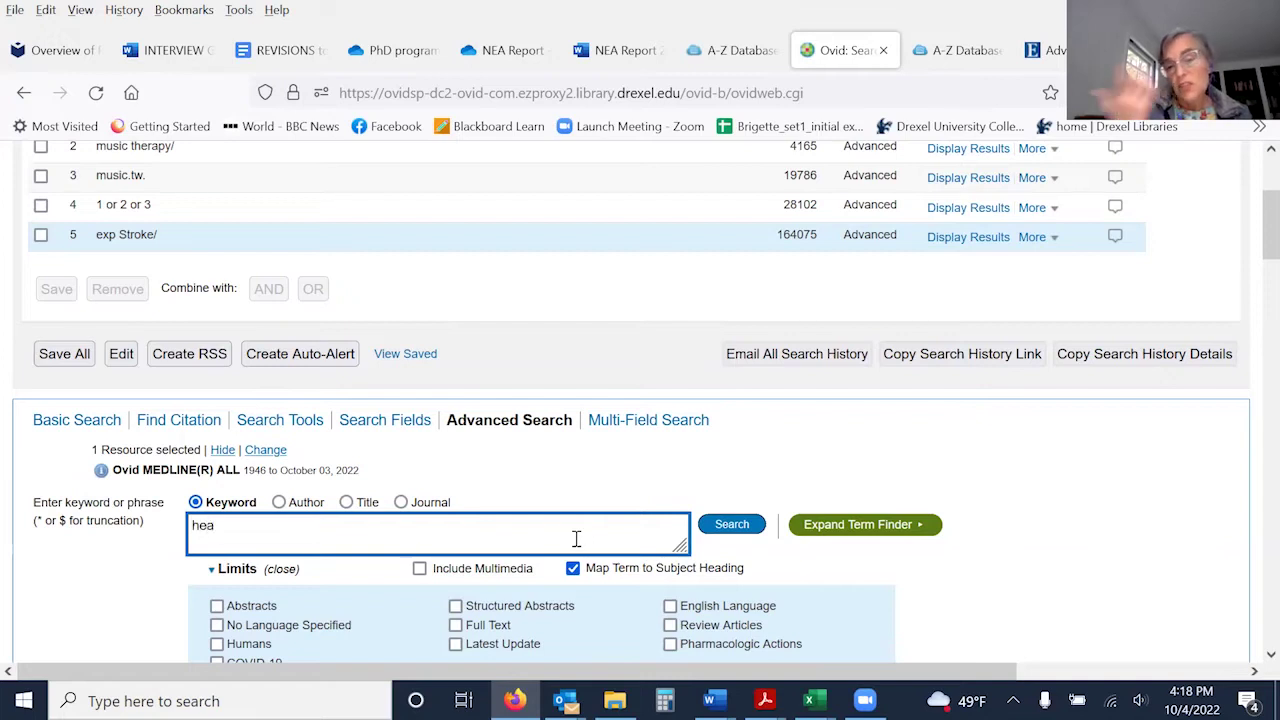
text(d injury)
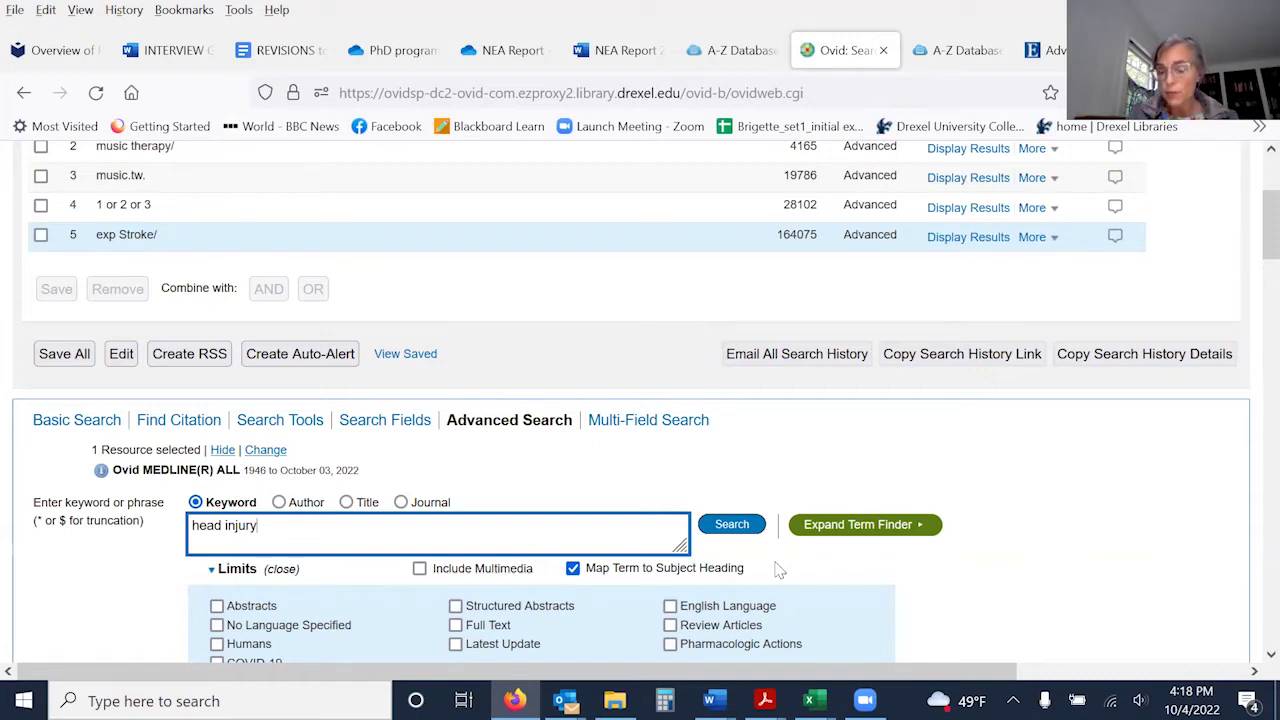
click(743, 529)
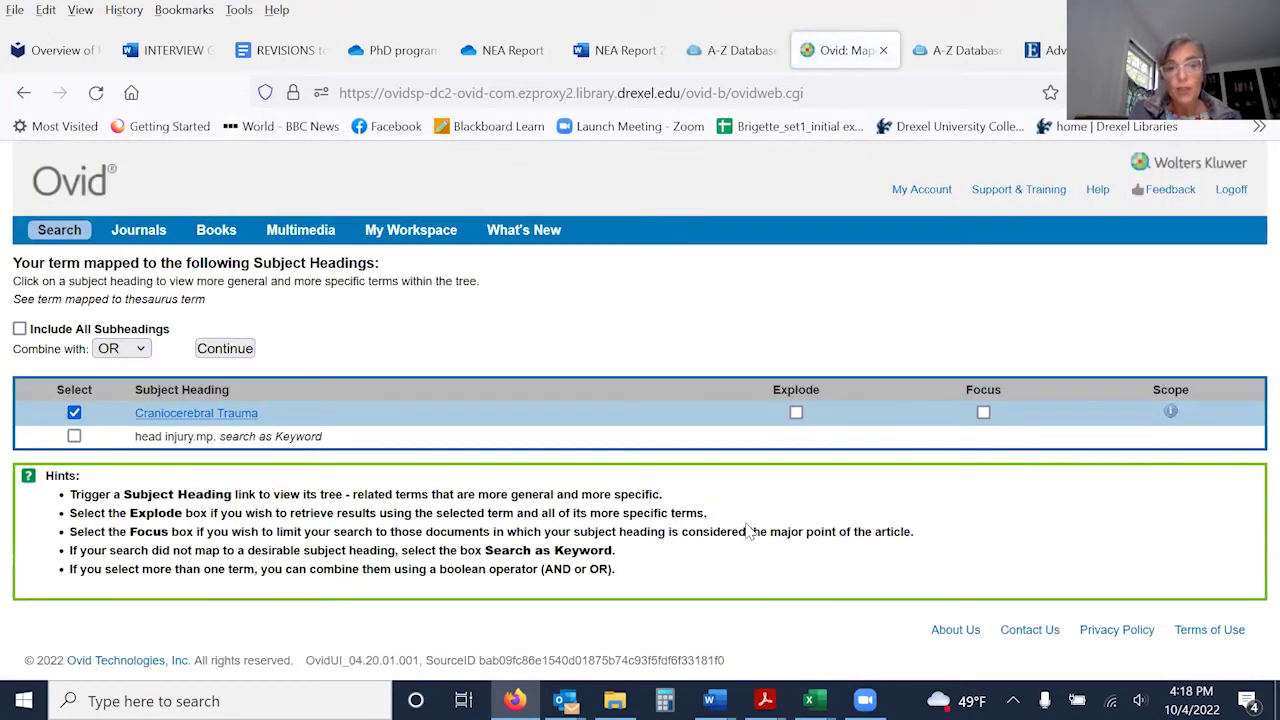
- Explode the Craniocerebral Trauma heading in its tree view and run it without choosing any subheadings
click(199, 417)
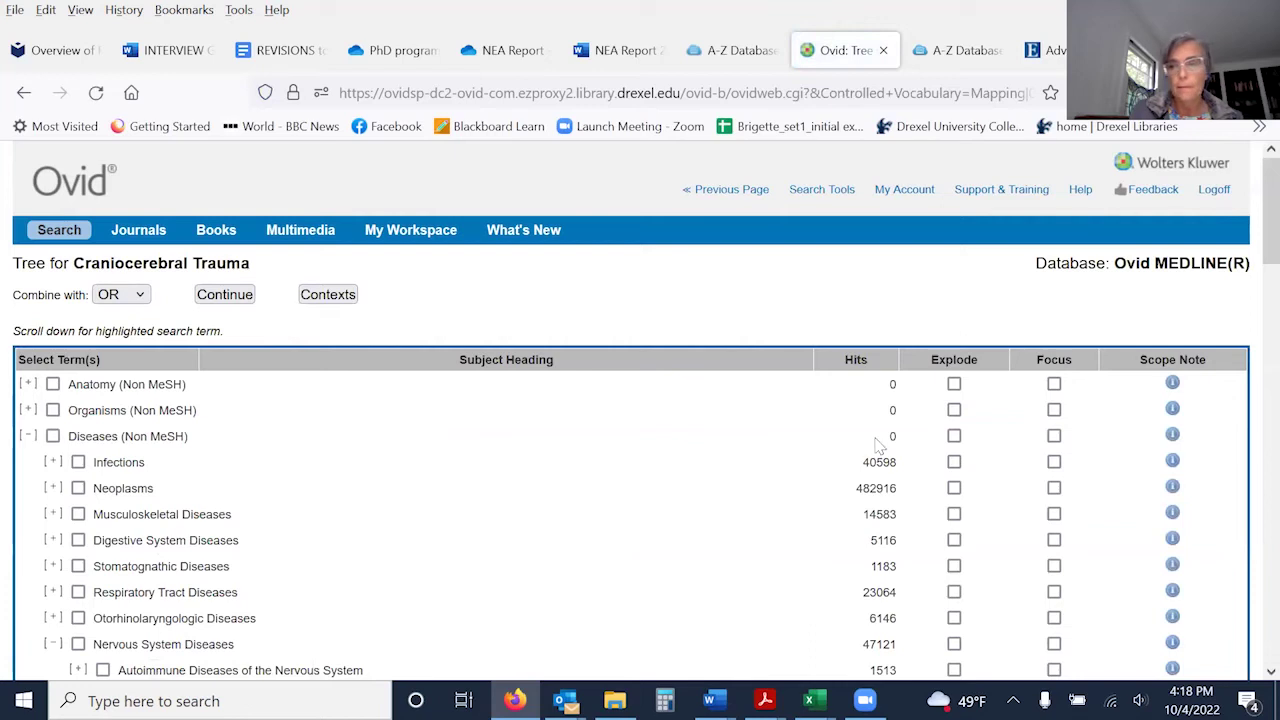
drag(1253, 205, 1253, 405)
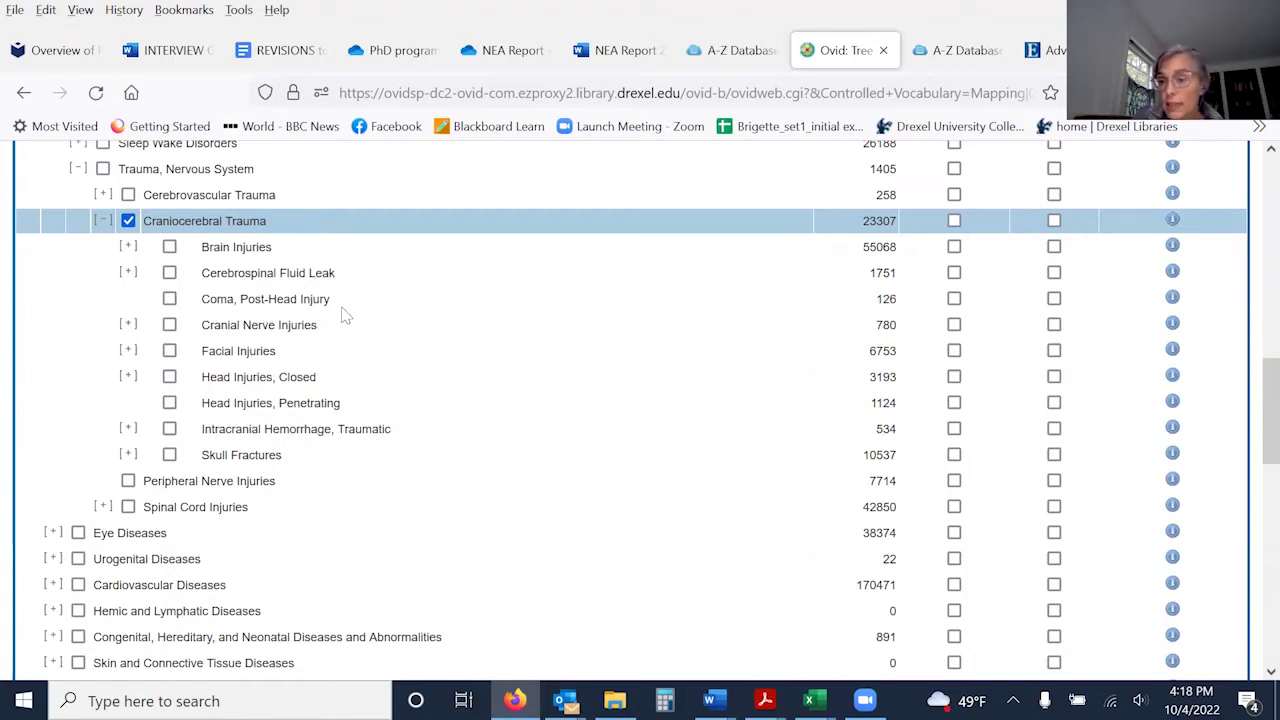
click(954, 221)
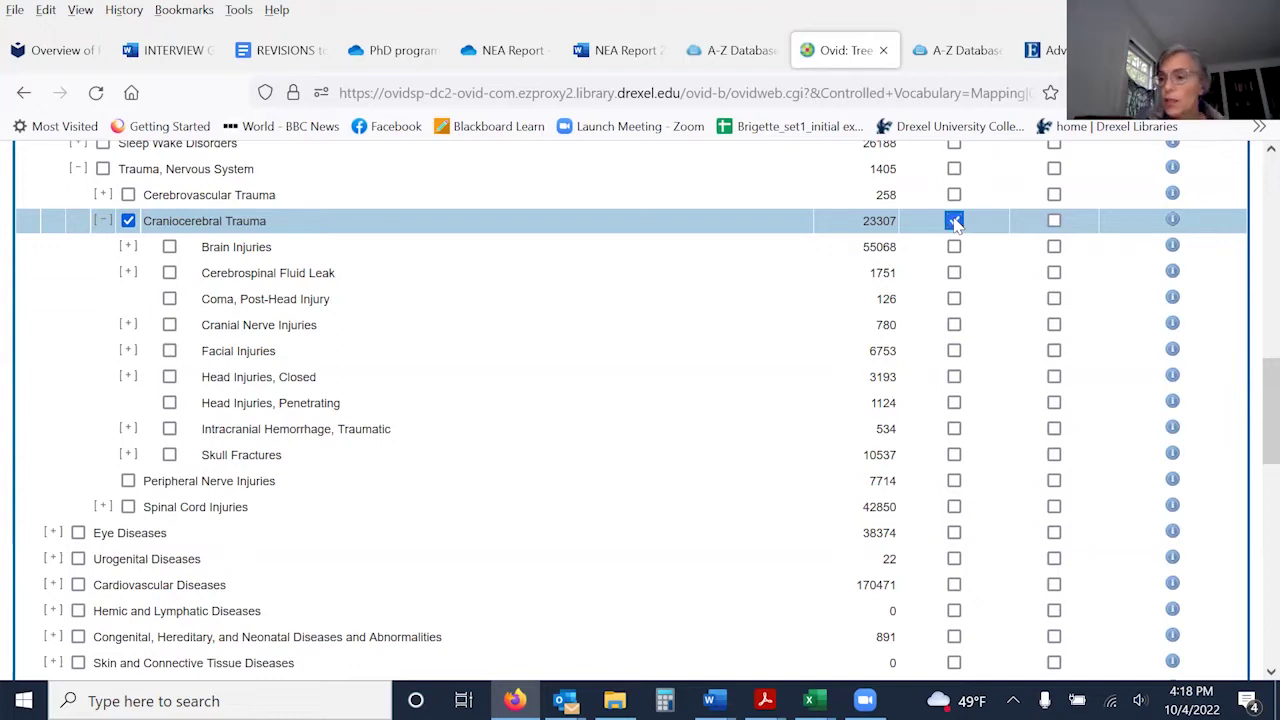
scroll(1252, 168, up, 8)
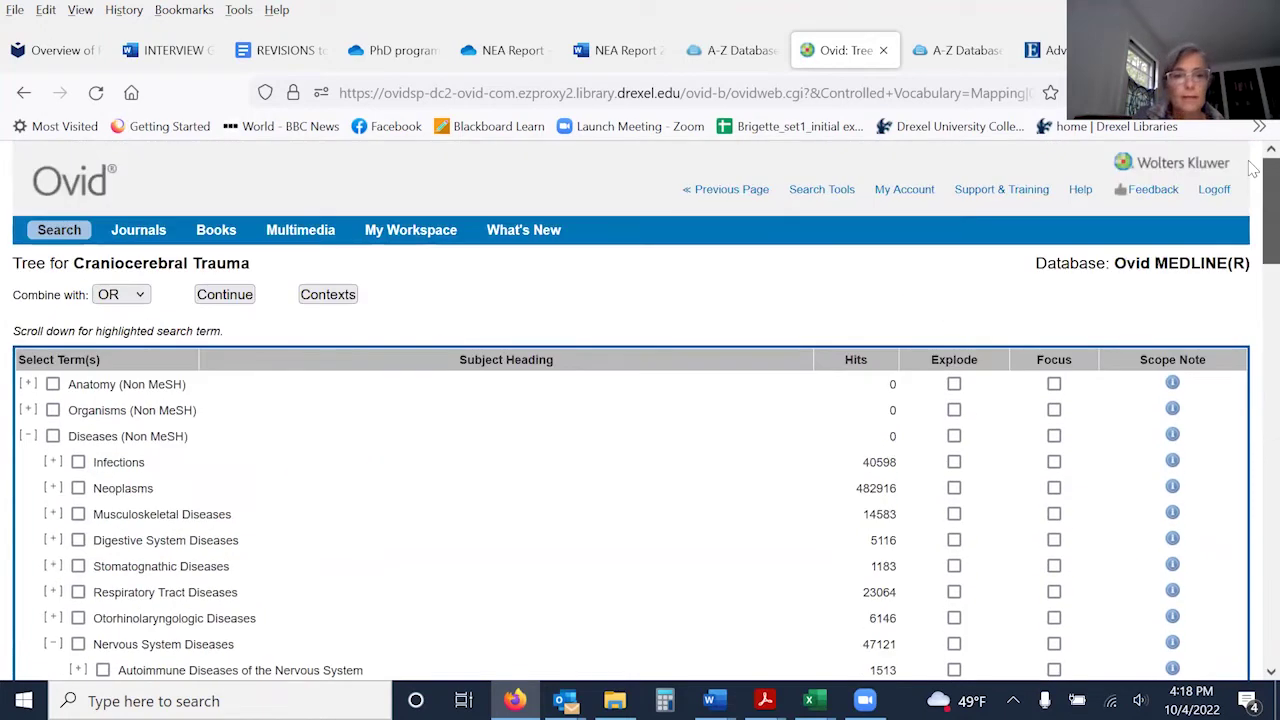
click(226, 296)
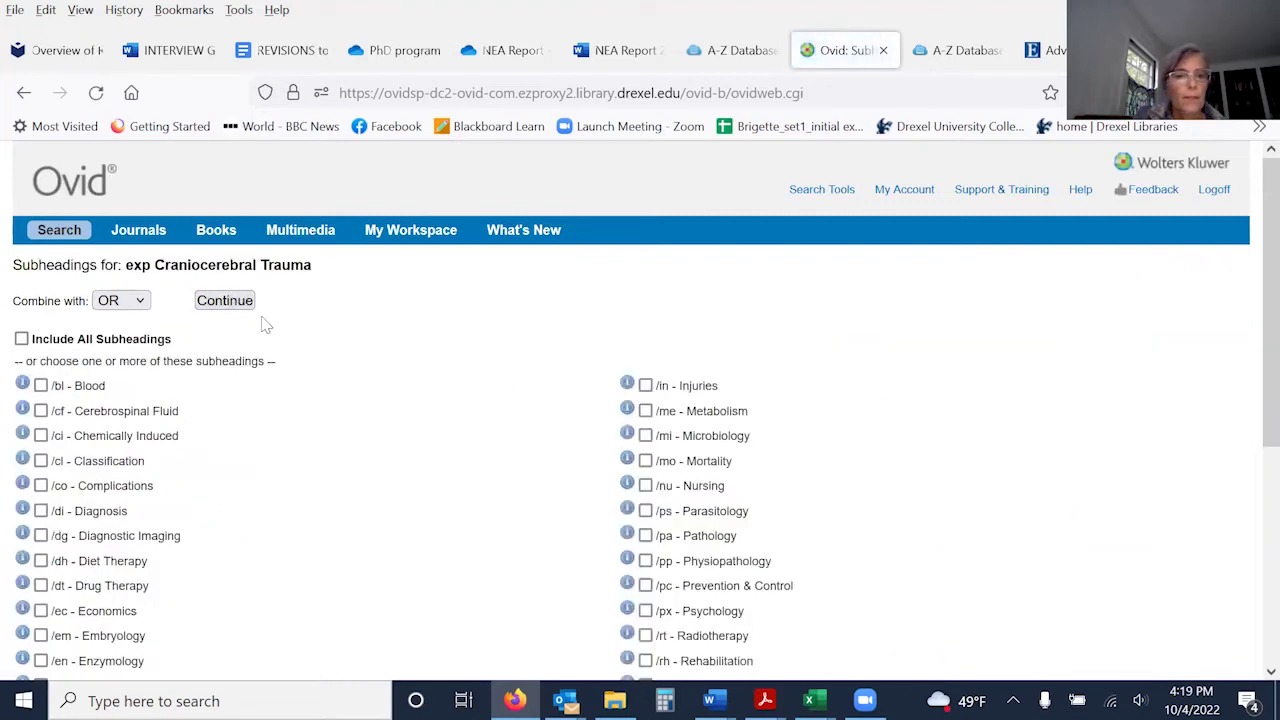
click(247, 300)
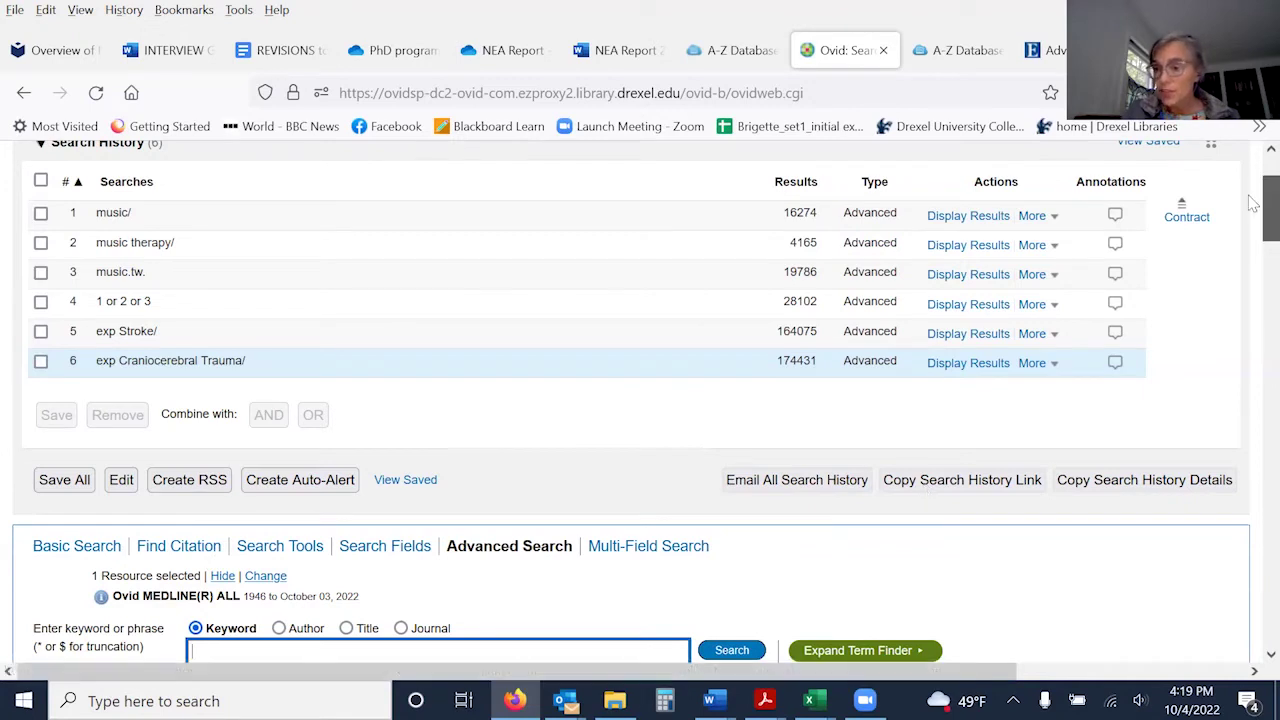
- Begin a new advanced keyword query with "(head or brain)"
scroll(1253, 217, down, 2)
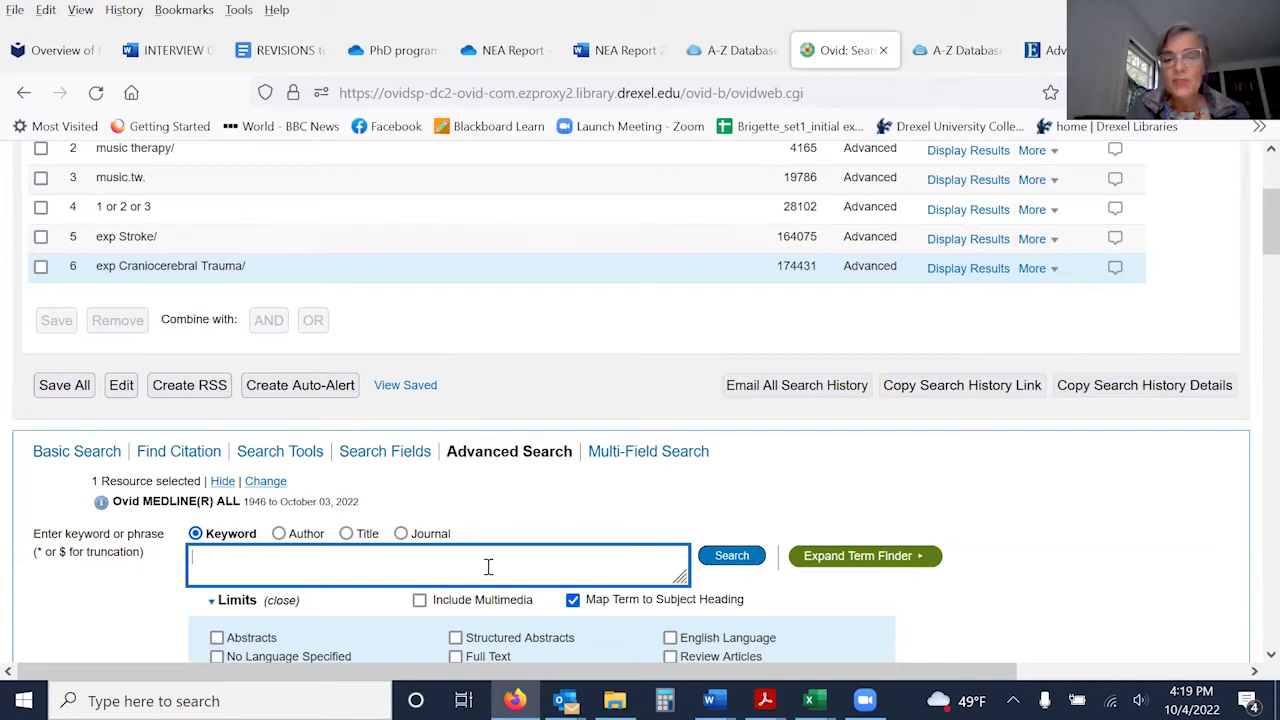
text(ch)
key(BackSpace)
key(BackSpace)
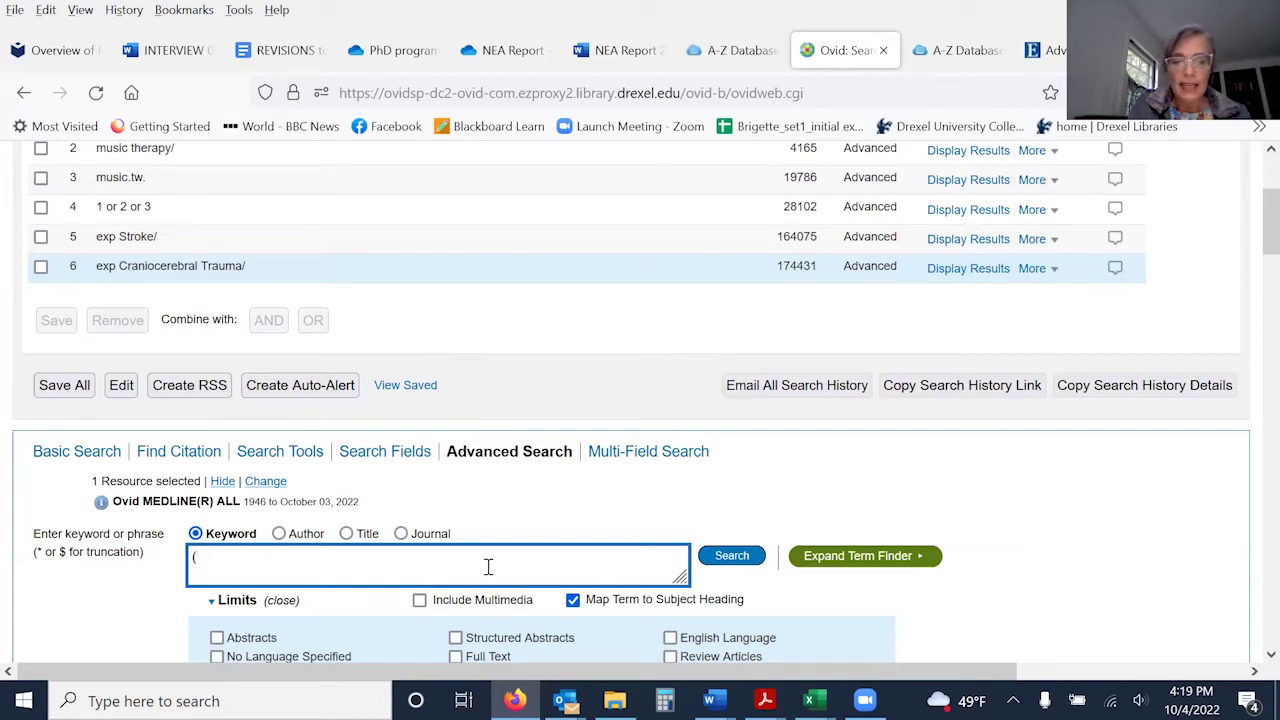
text((head)
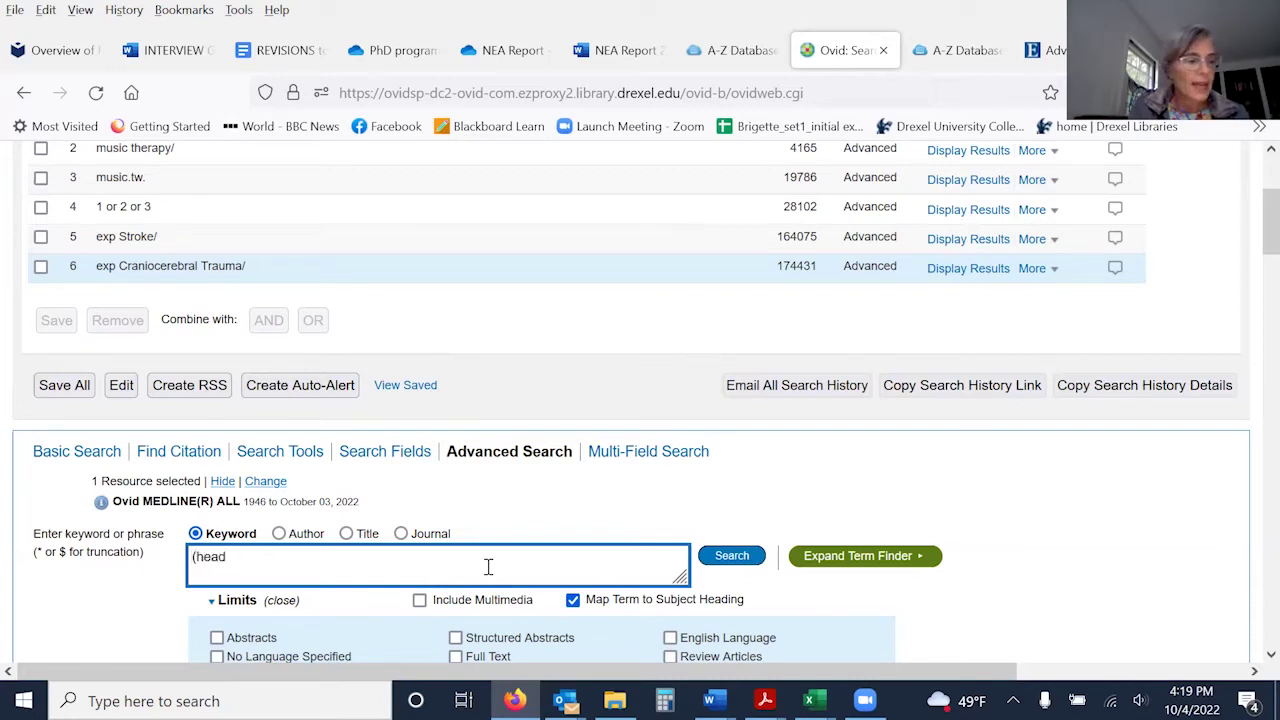
text( or btrain)
key(BackSpace)
key(BackSpace)
key(BackSpace)
key(BackSpace)
key(BackSpace)
text(rain))
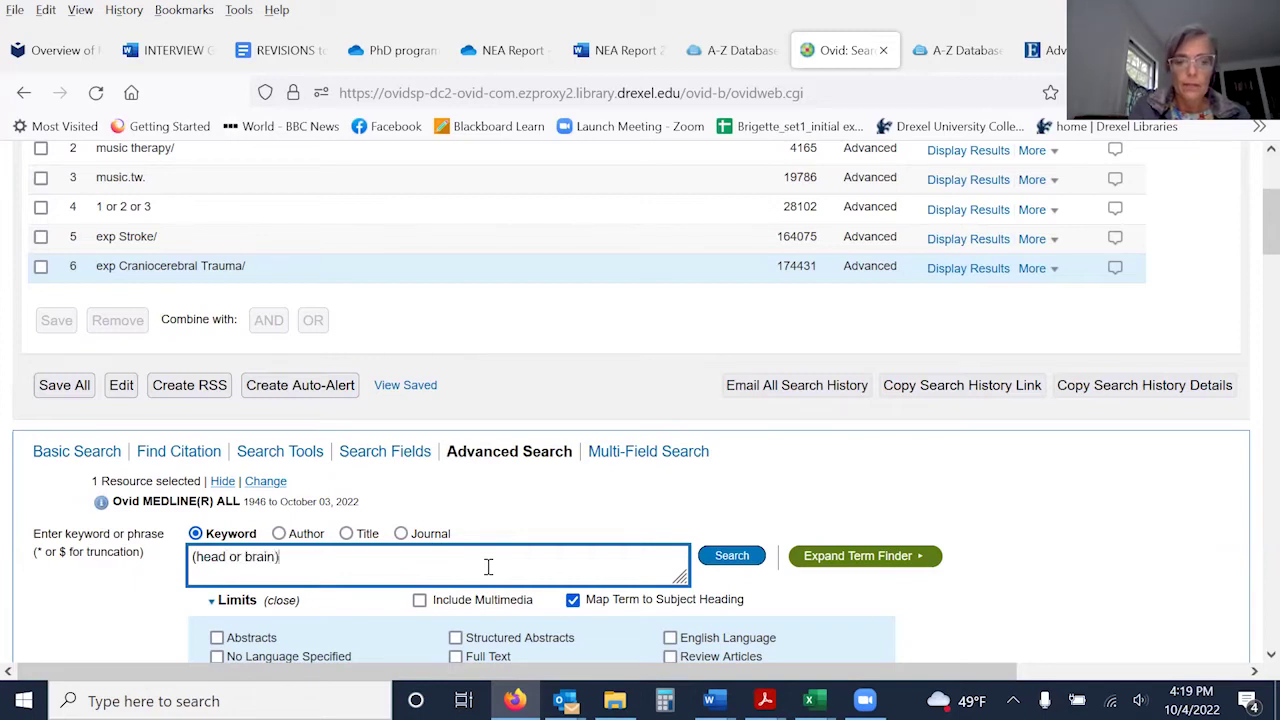
- Extend the keyword query with "adj2 (injur$ or trauma)).ab" to match nearby injury terms in abstracts
text( adj)
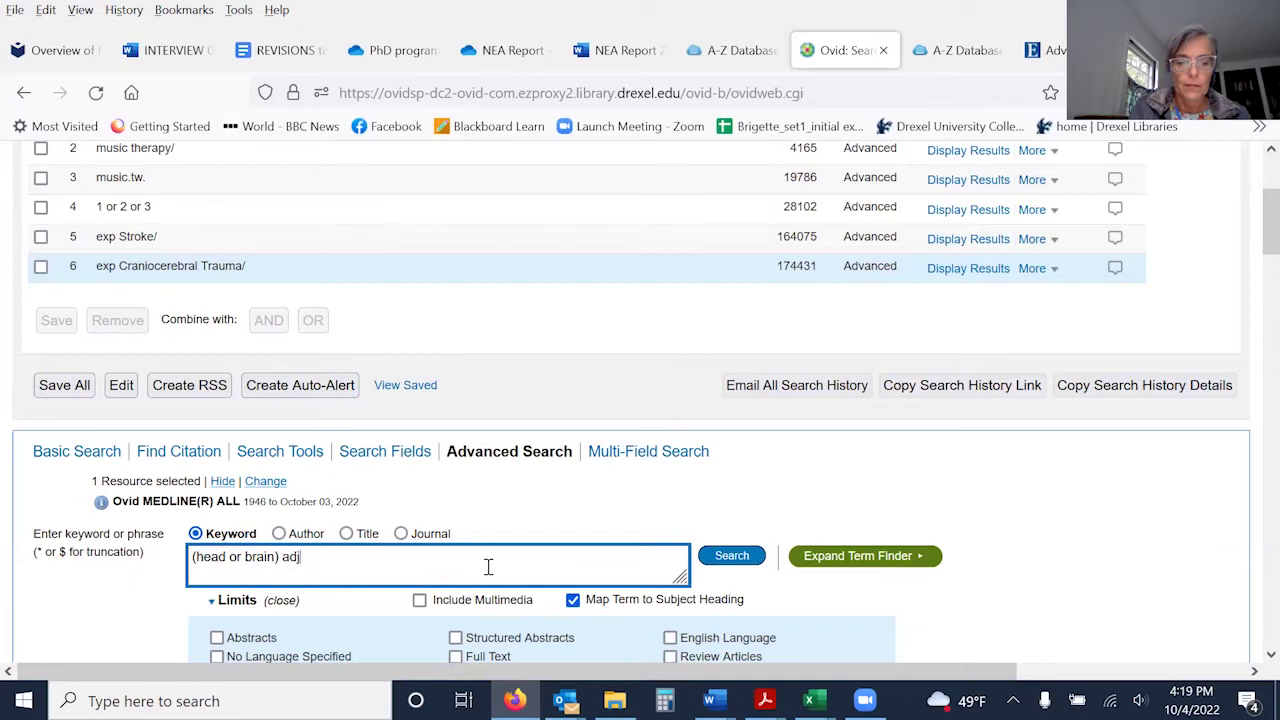
text(2 (inur$ or tra)
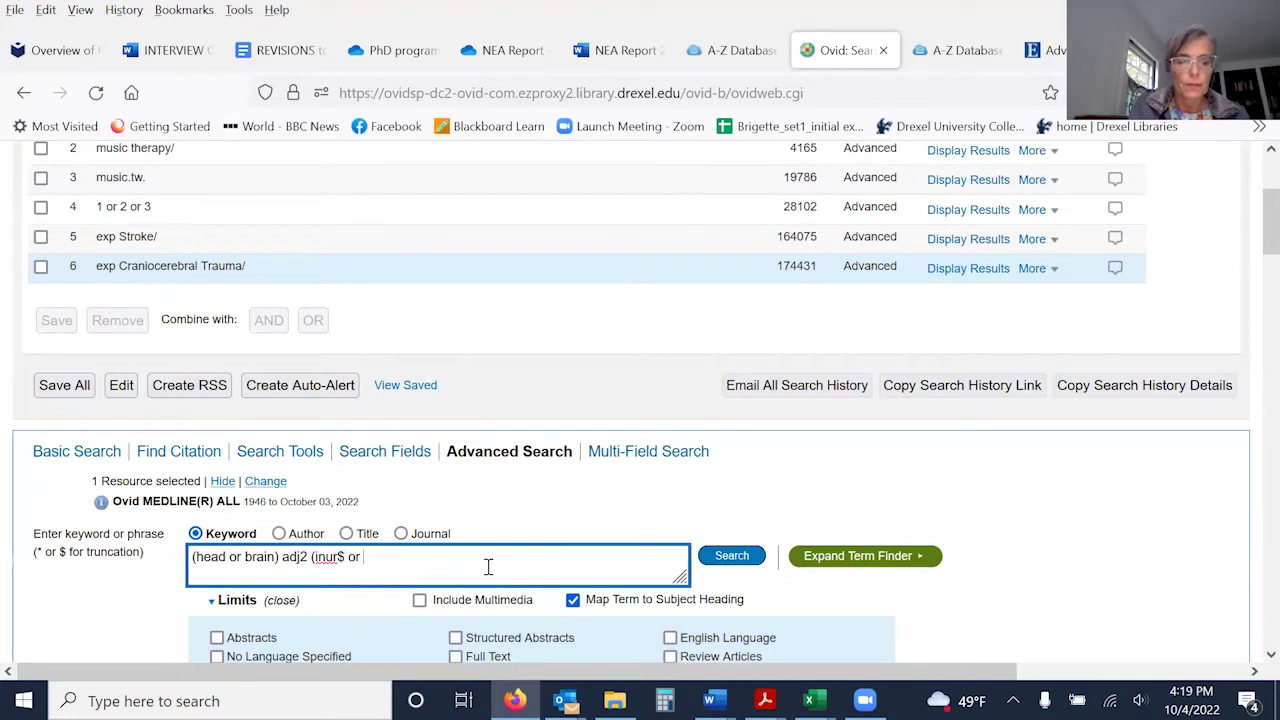
key(BackSpace)
key(BackSpace)
key(BackSpace)
key(BackSpace)
key(BackSpace)
key(BackSpace)
key(BackSpace)
key(BackSpace)
key(BackSpace)
key(BackSpace)
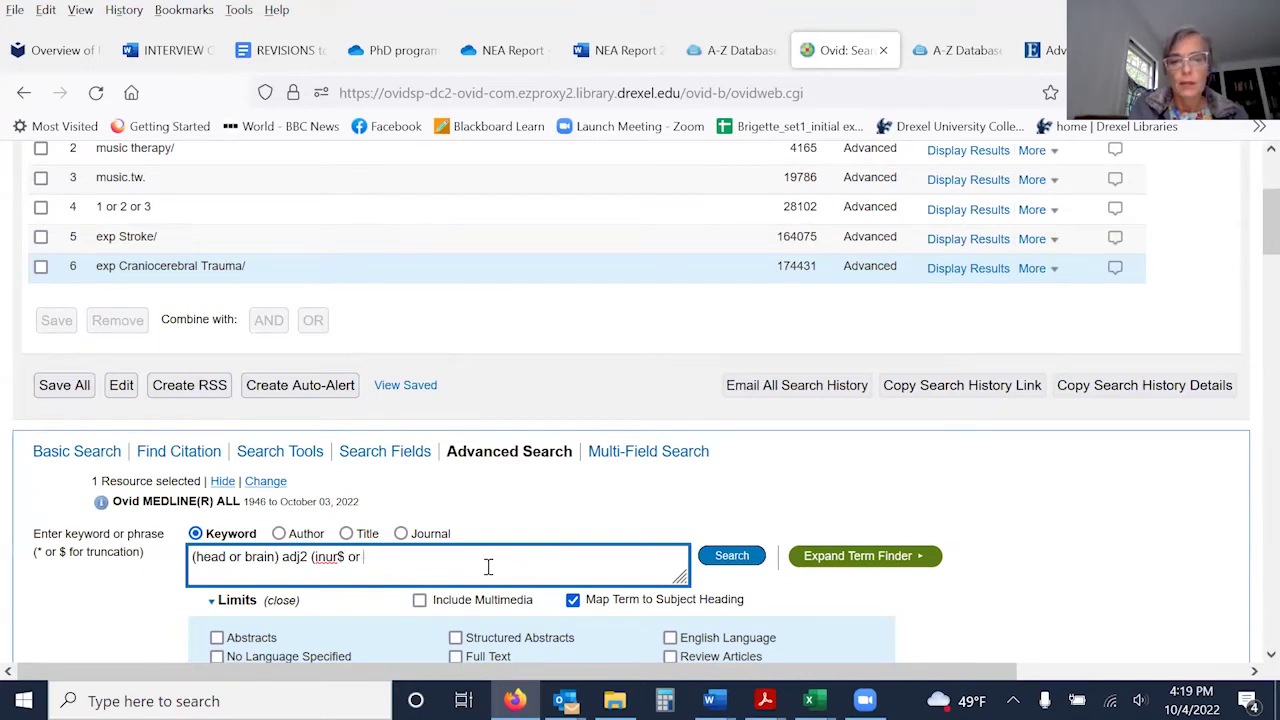
text(ju)
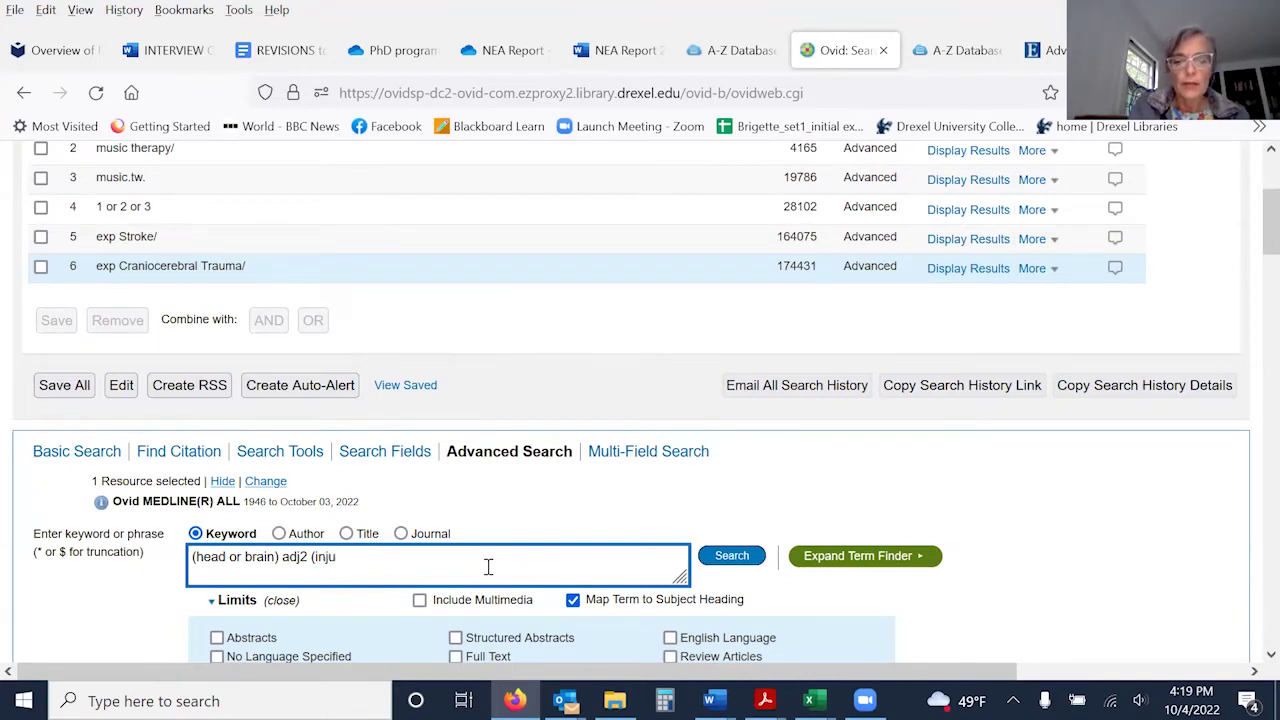
text(r$)
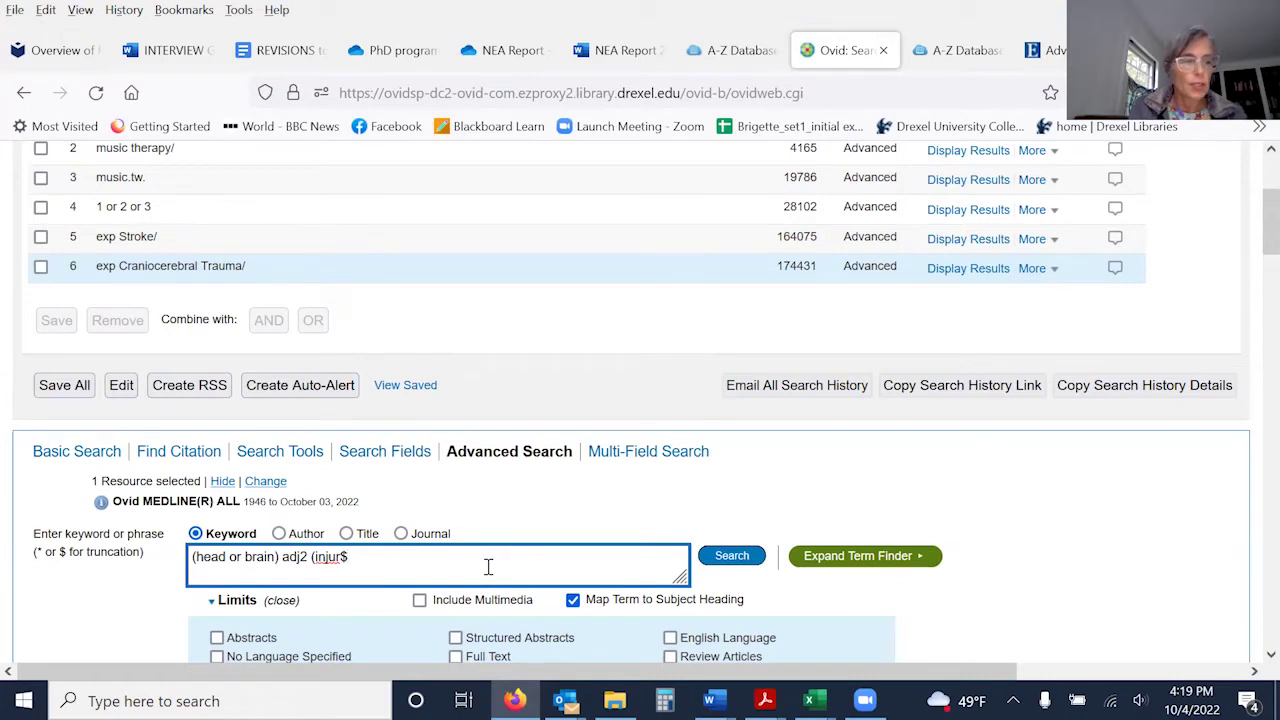
text( or tra)
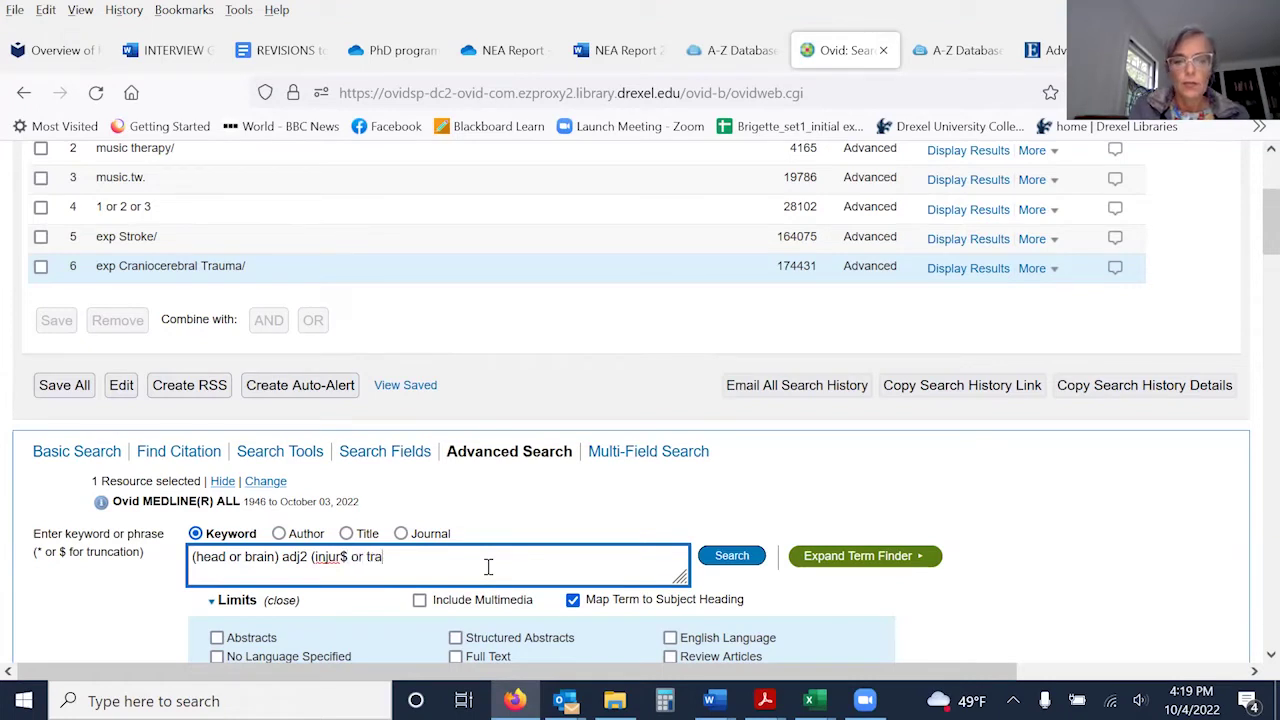
text(uma))
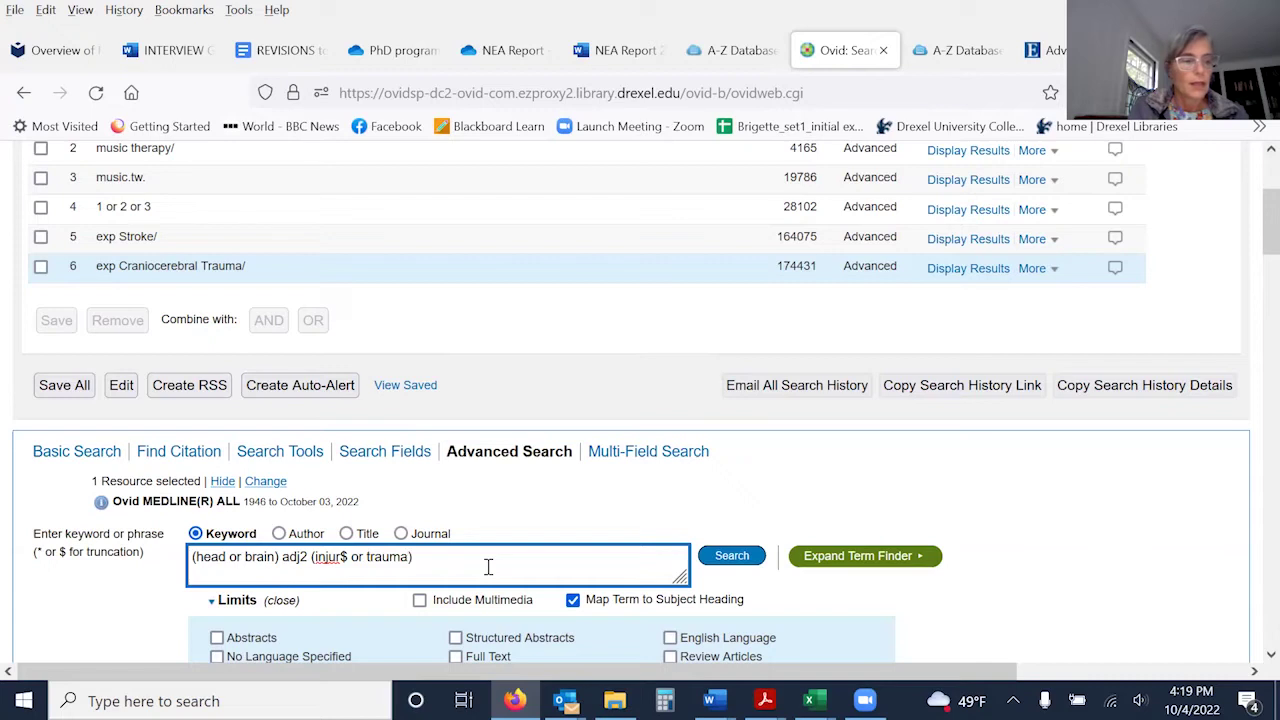
text().ab)
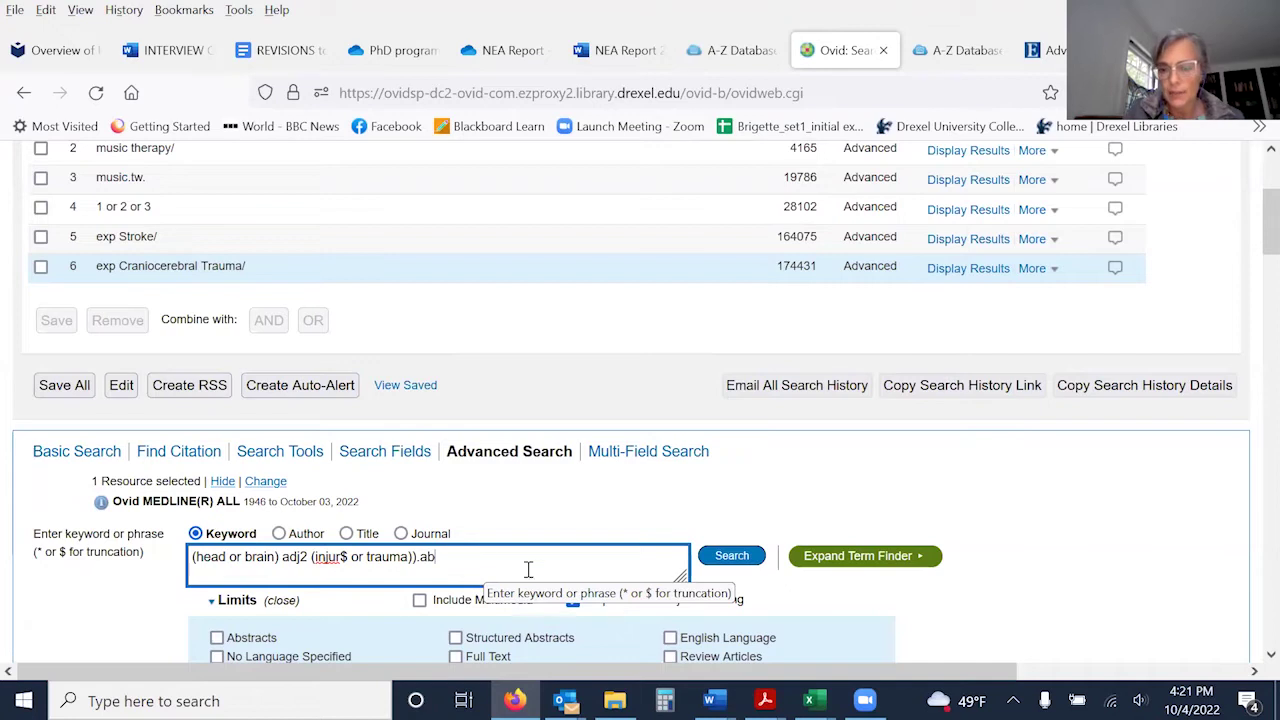
- Try to run the head or brain injury query as entered, repeating the attempt
click(743, 560)
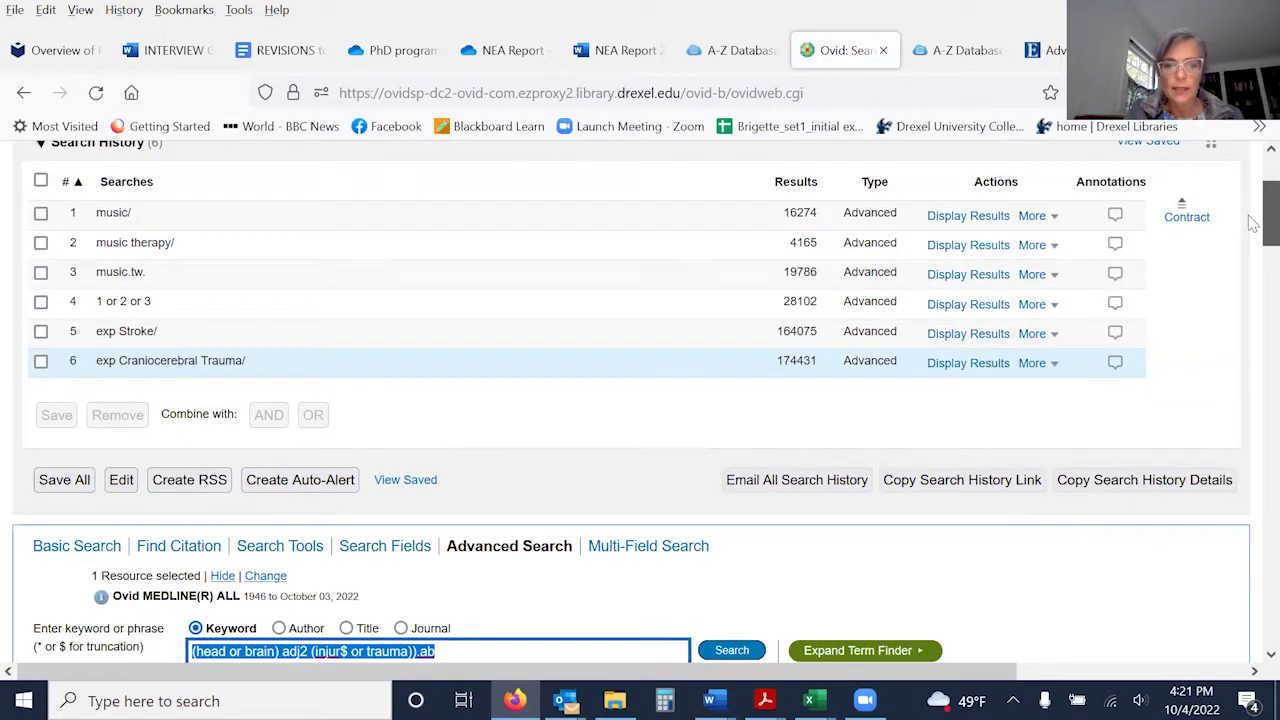
scroll(1252, 240, down, 3)
click(768, 386)
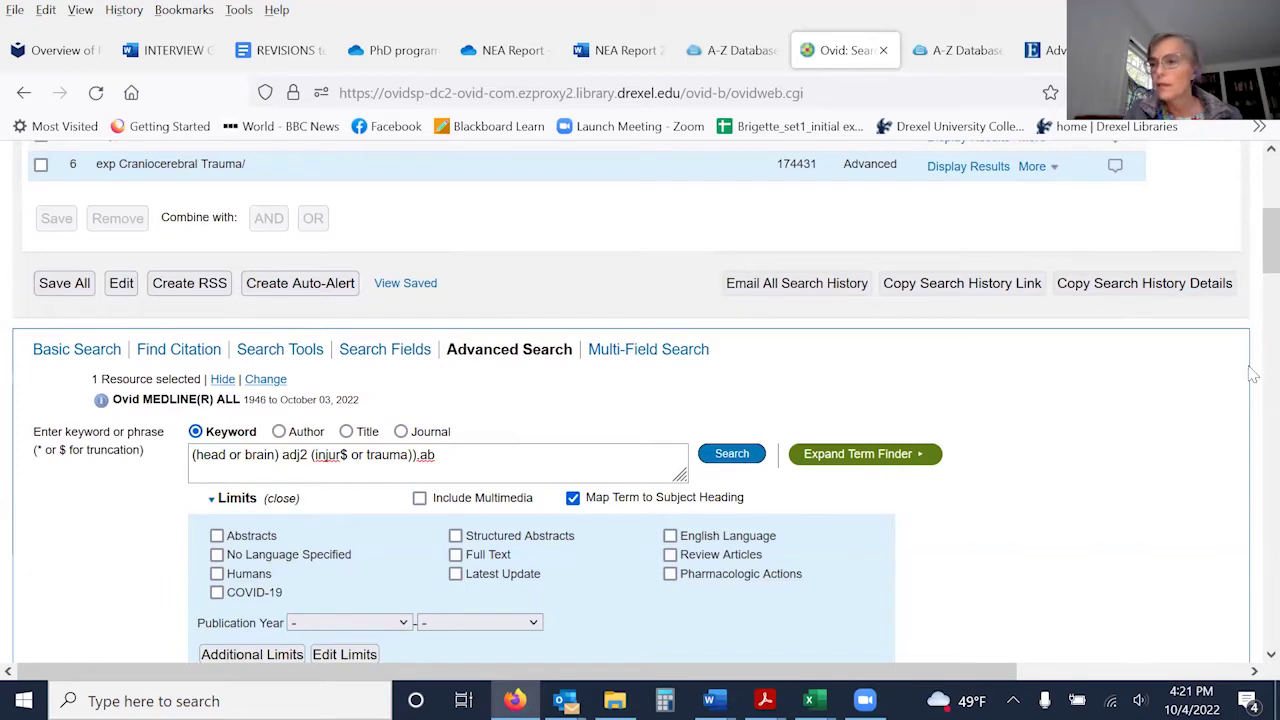
scroll(1252, 266, up, 2)
scroll(1252, 290, down, 3)
scroll(1252, 290, down, 1)
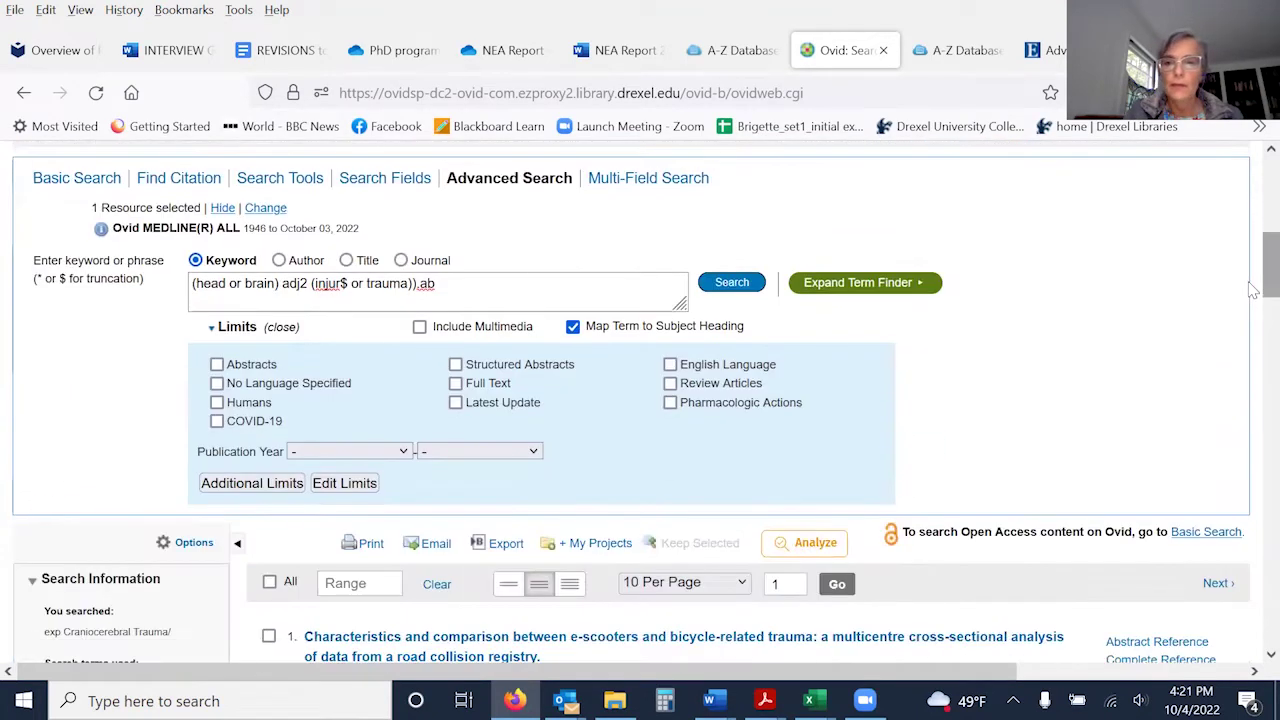
click(731, 282)
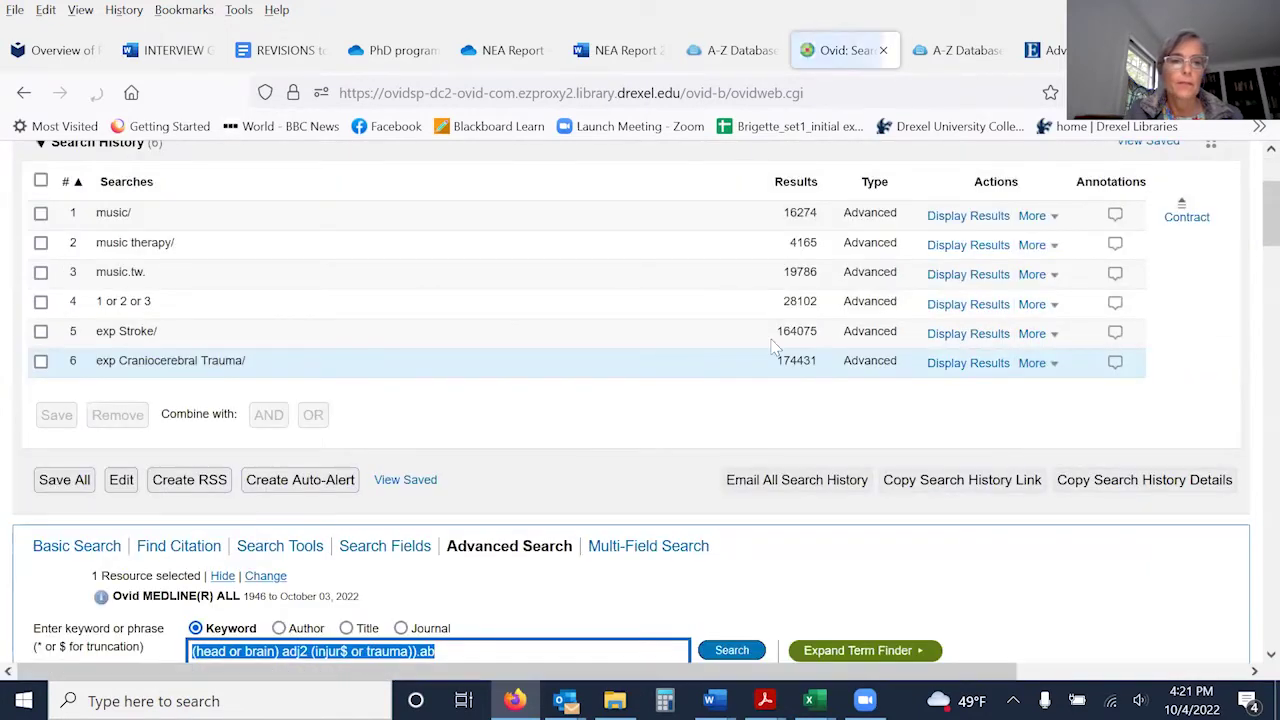
- Add an opening parenthesis at the start of the query so it begins with "((head or brain)", and run the search
scroll(983, 416, down, 3)
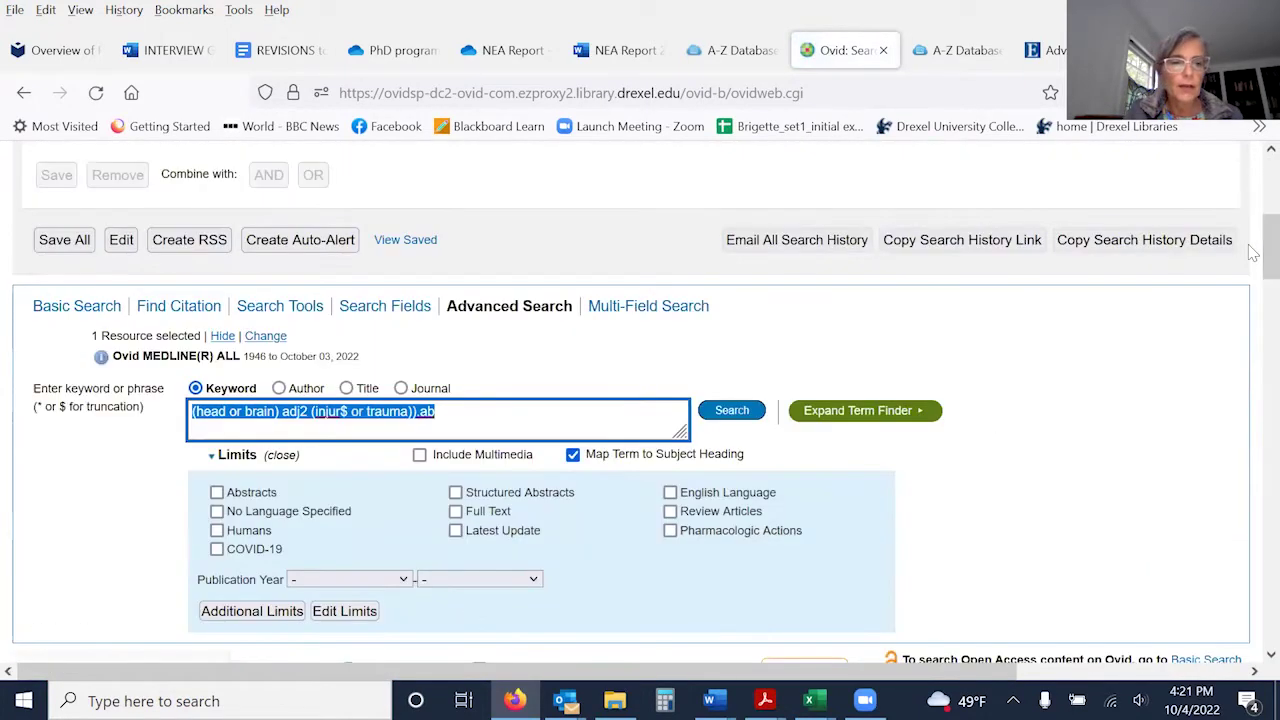
click(507, 437)
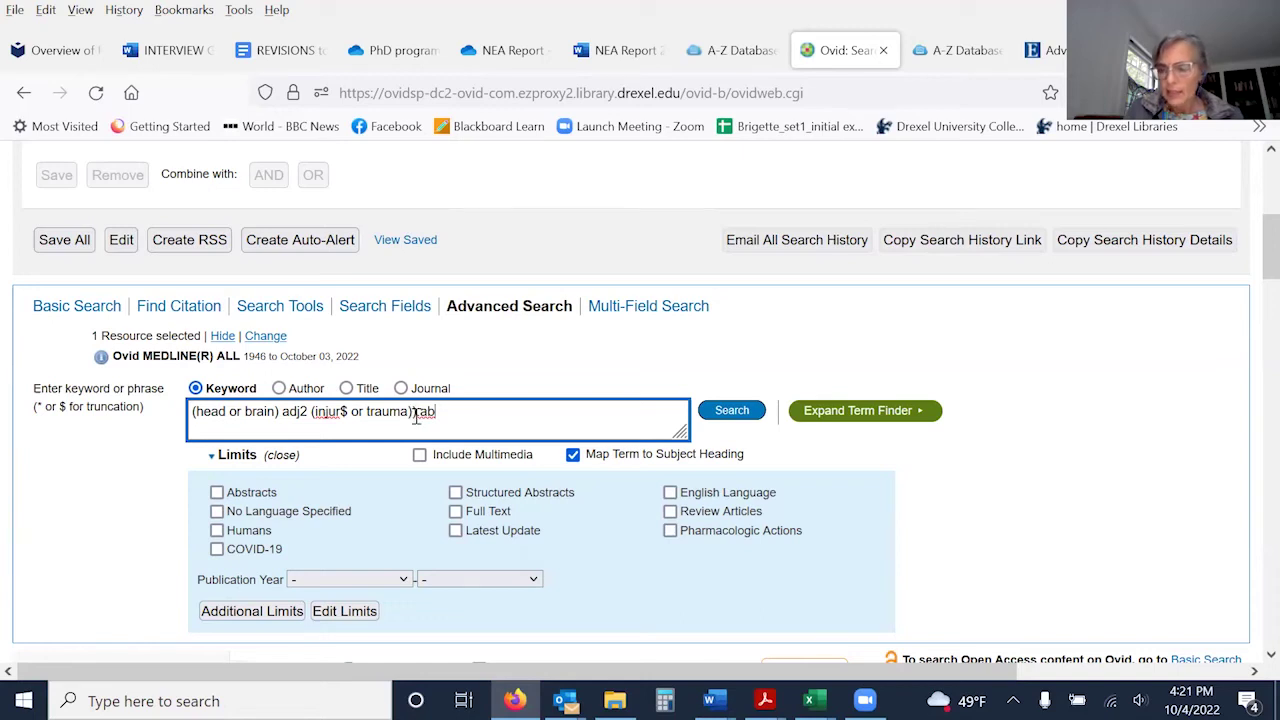
click(191, 415)
text(()
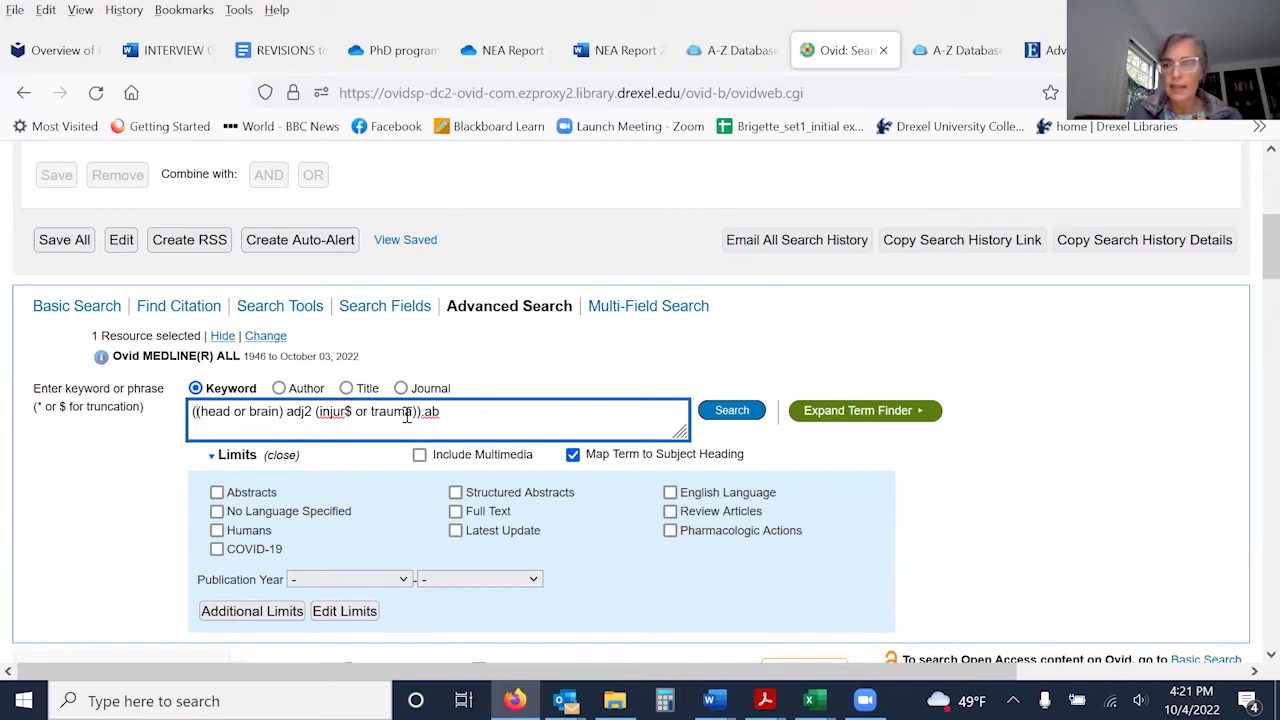
click(740, 421)
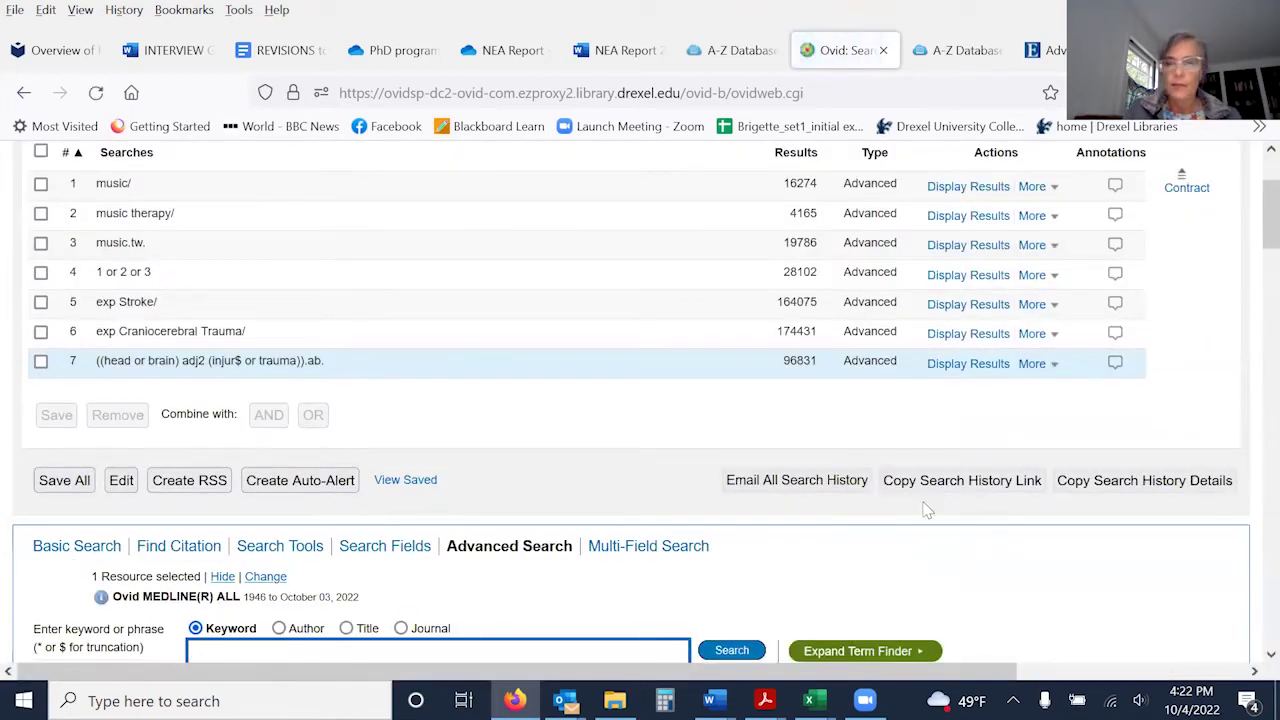
- Run an advanced keyword search for "(stroke or cardiovascular accident or cva).ab"
scroll(1253, 297, down, 2)
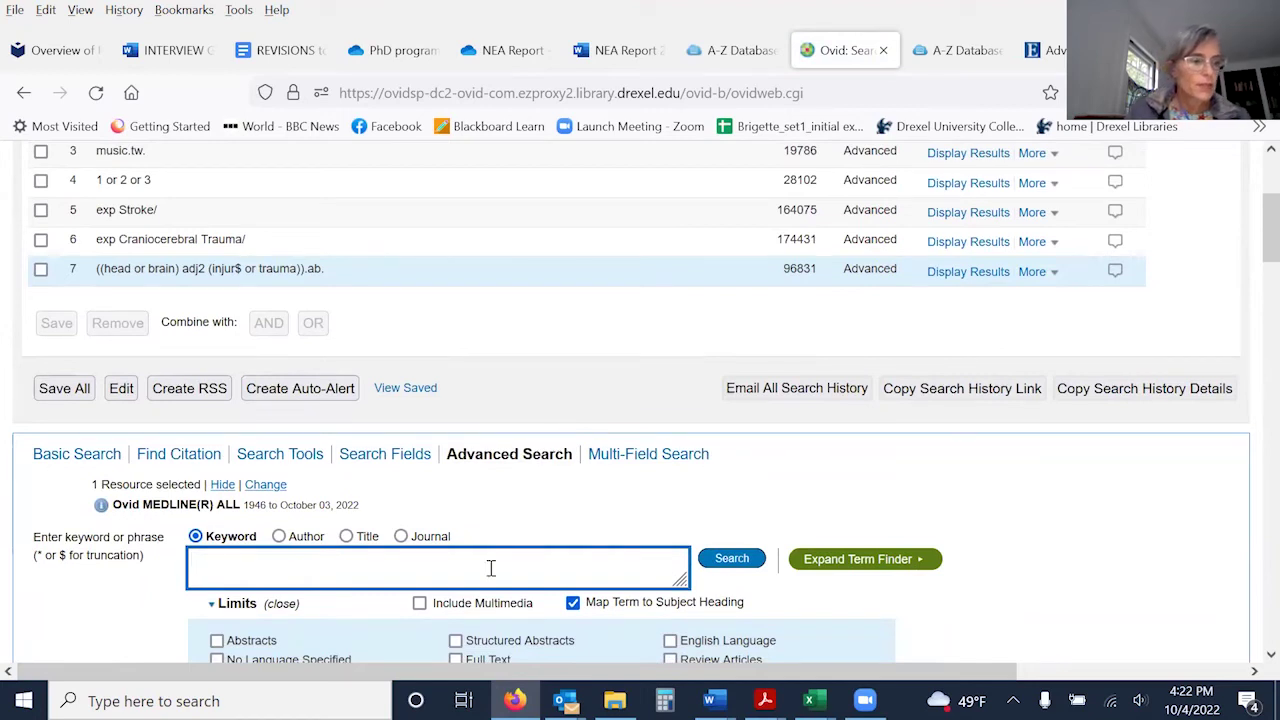
text((stroke or cardiovascular accident or)
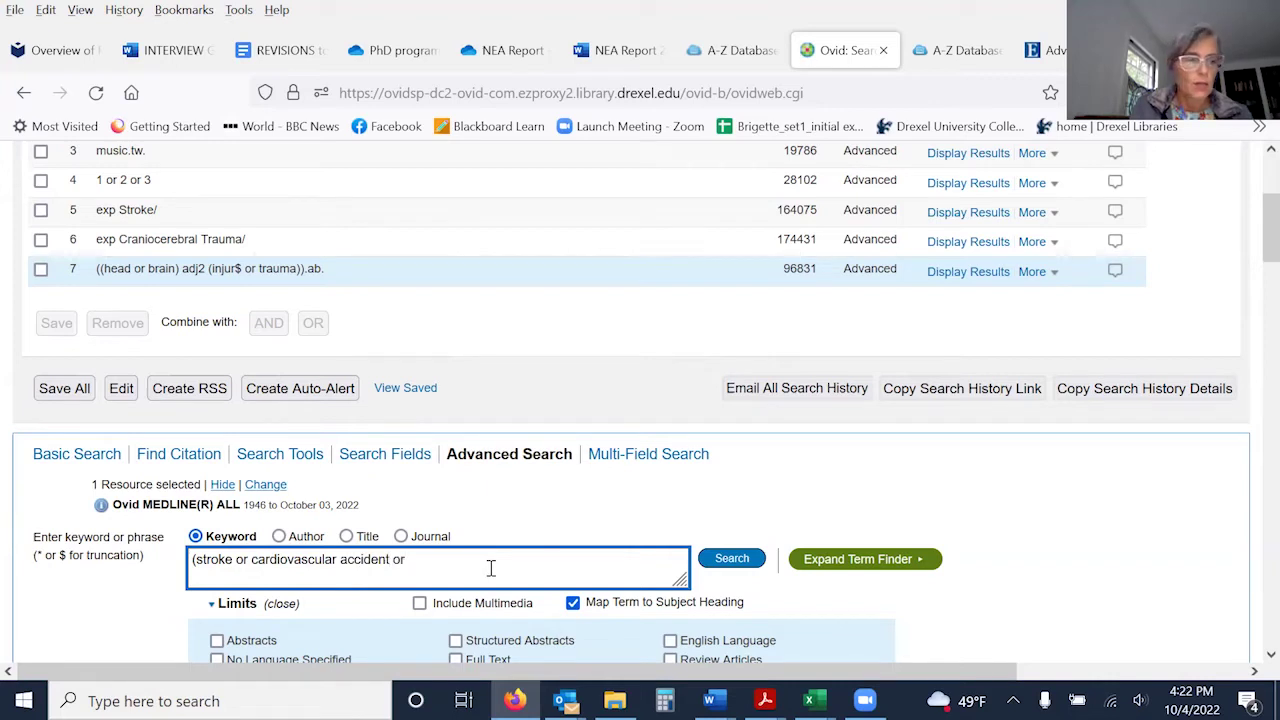
text( cv)
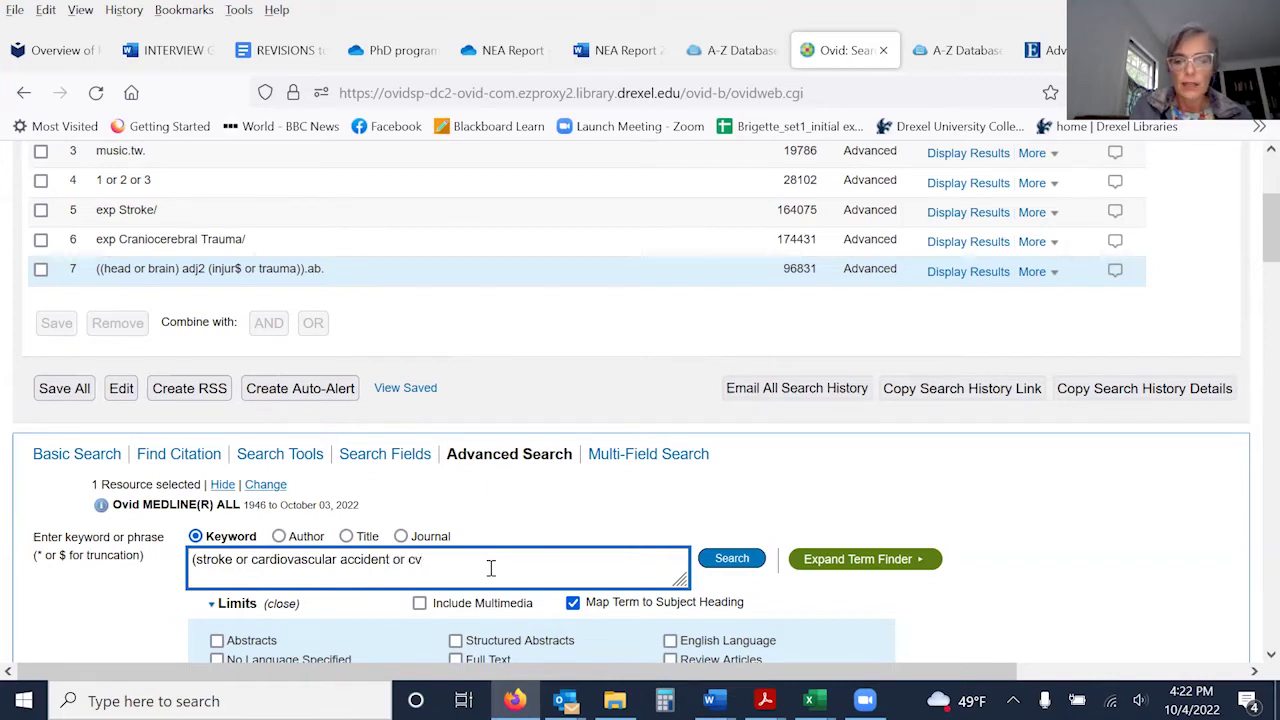
text(a))
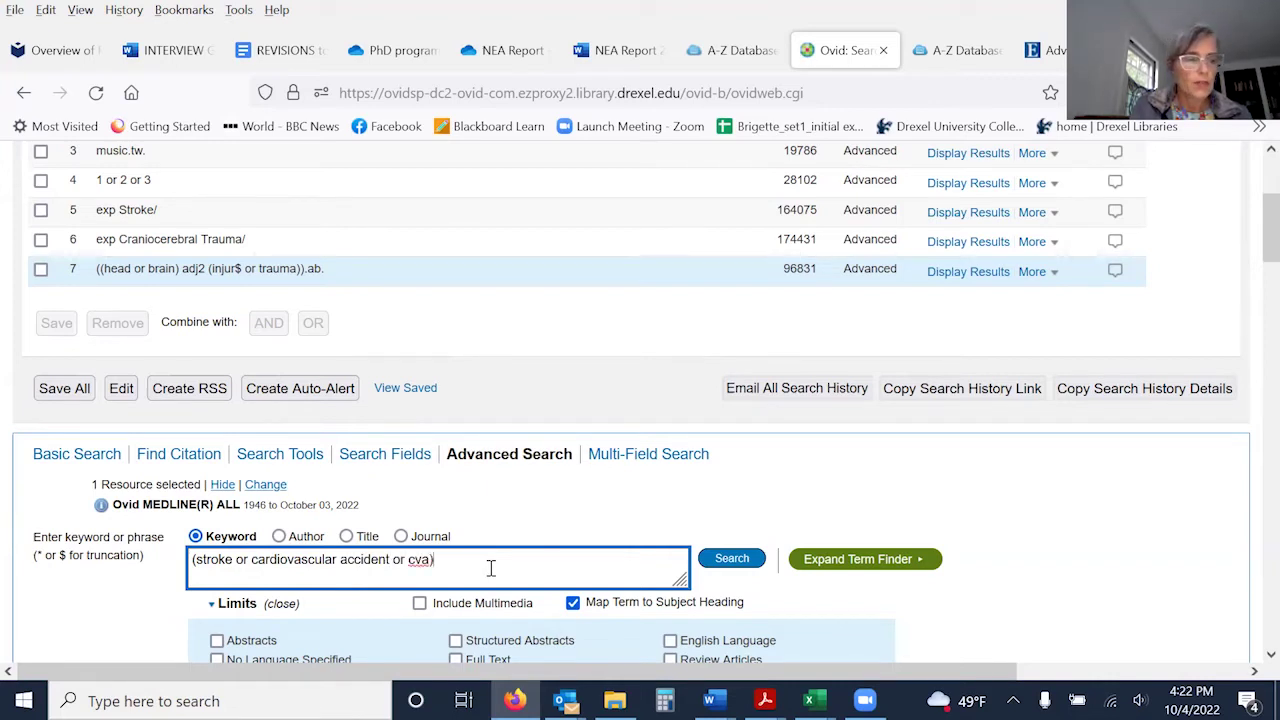
text(.ab)
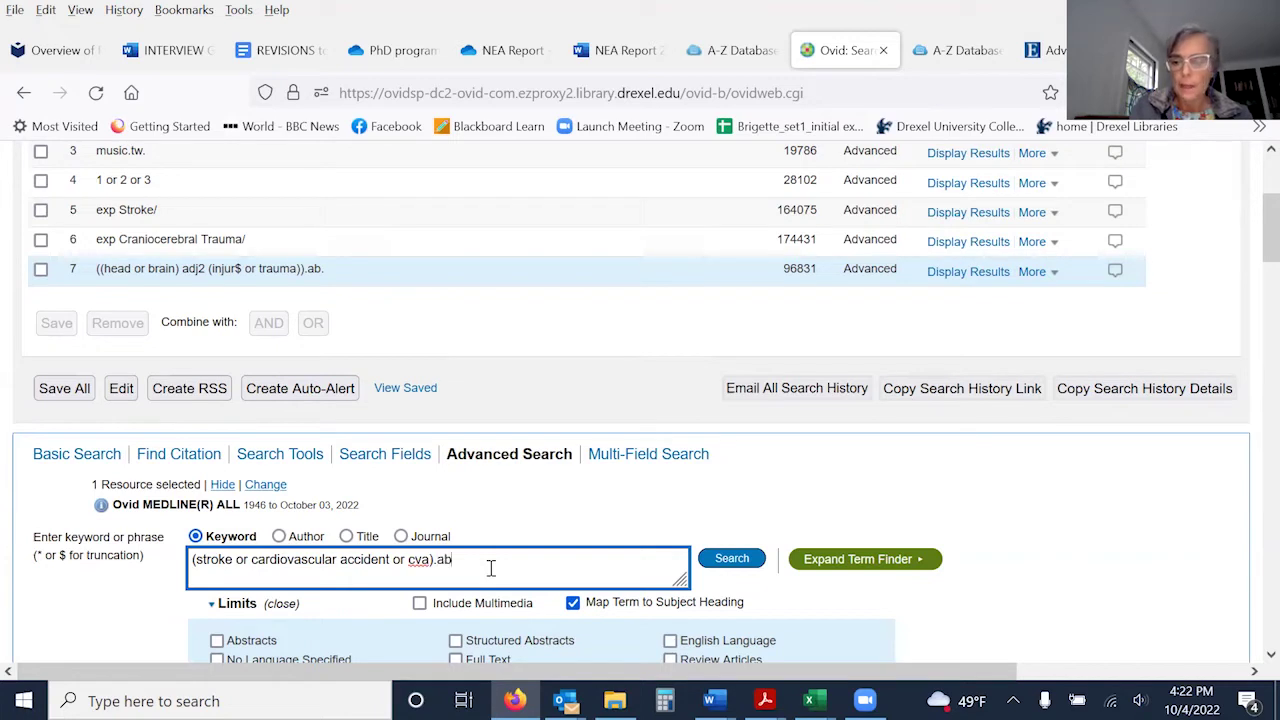
key(Return)
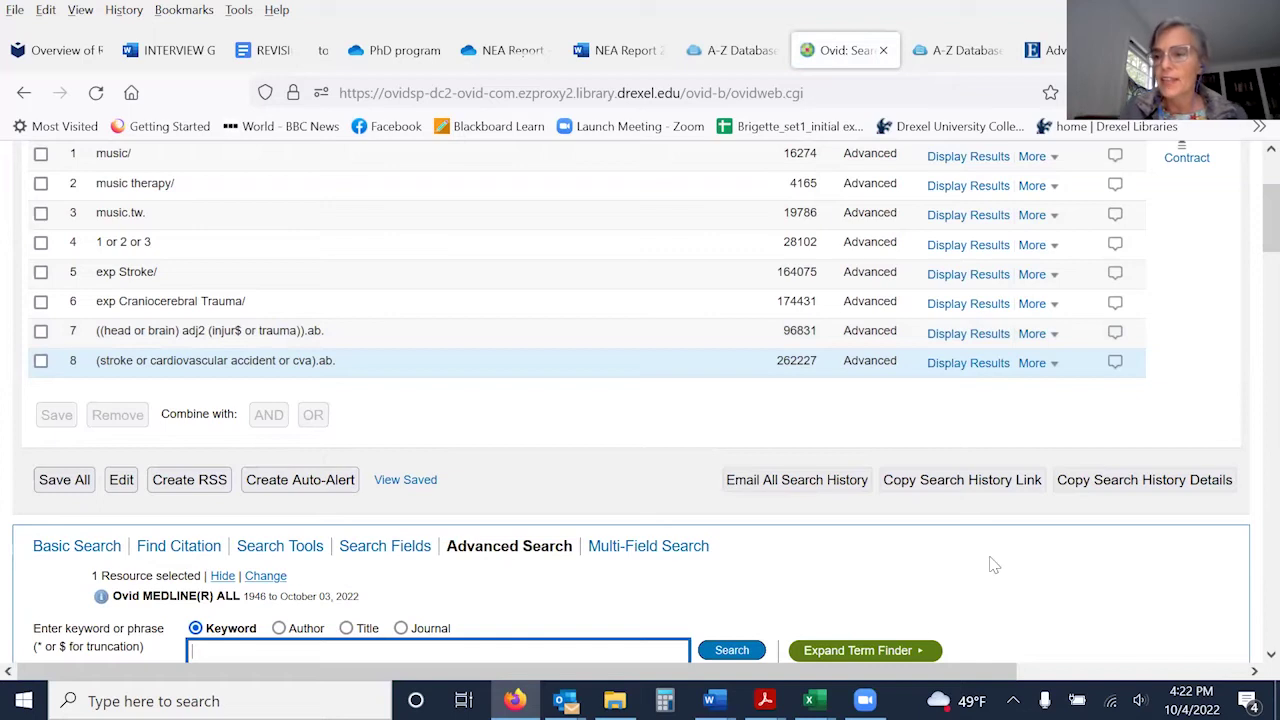
- Combine the stroke and head-injury searches with "or/5-8", and combine that set with the music set "1 or 2 or 3" using AND
scroll(1253, 240, down, 2)
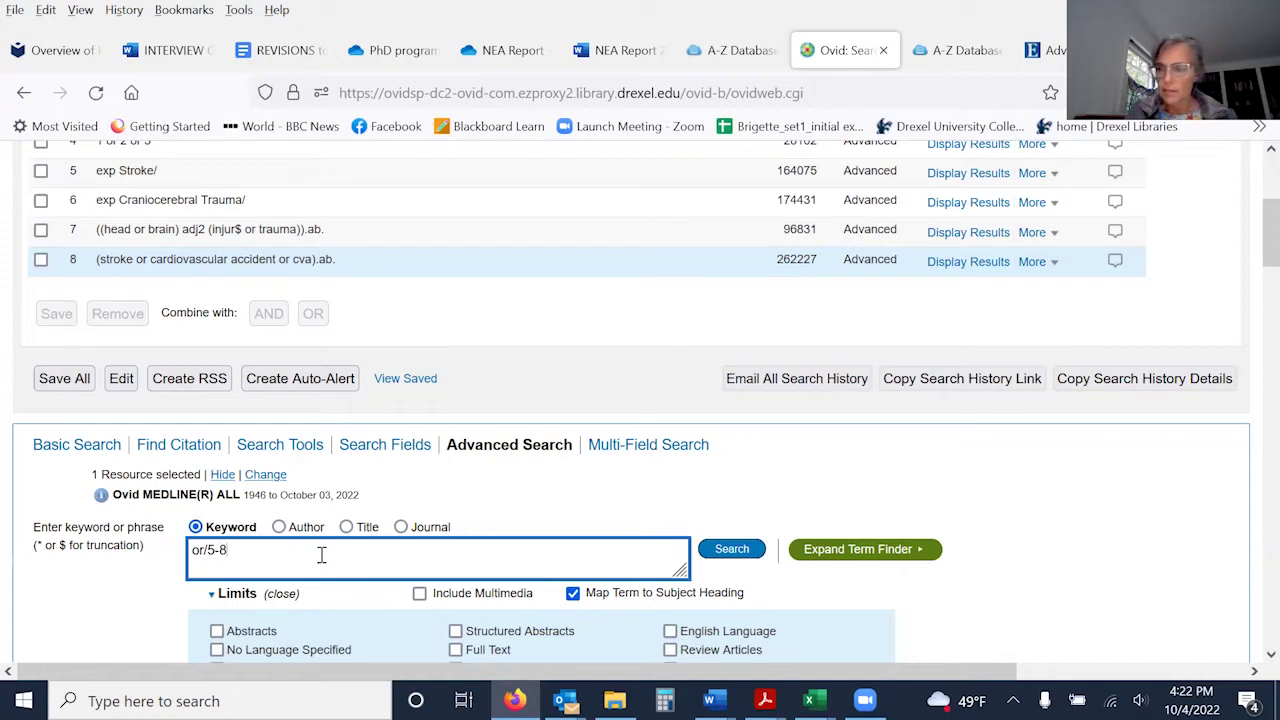
click(731, 552)
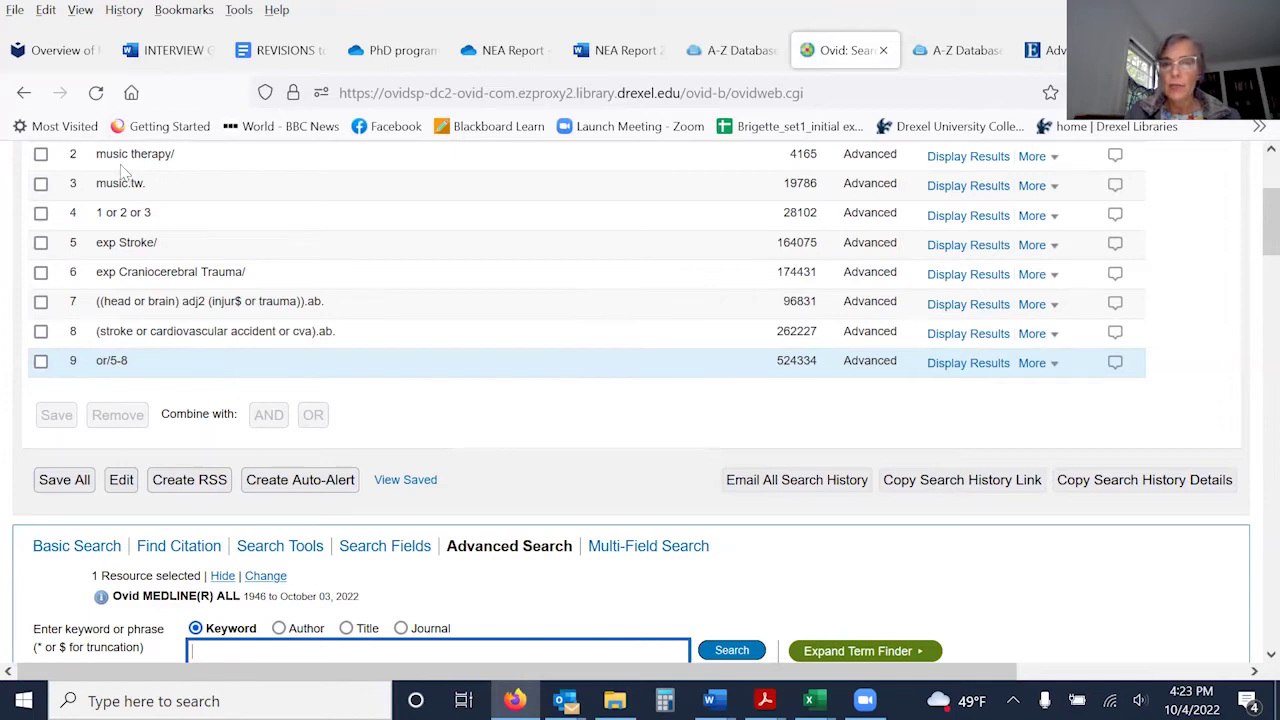
click(40, 213)
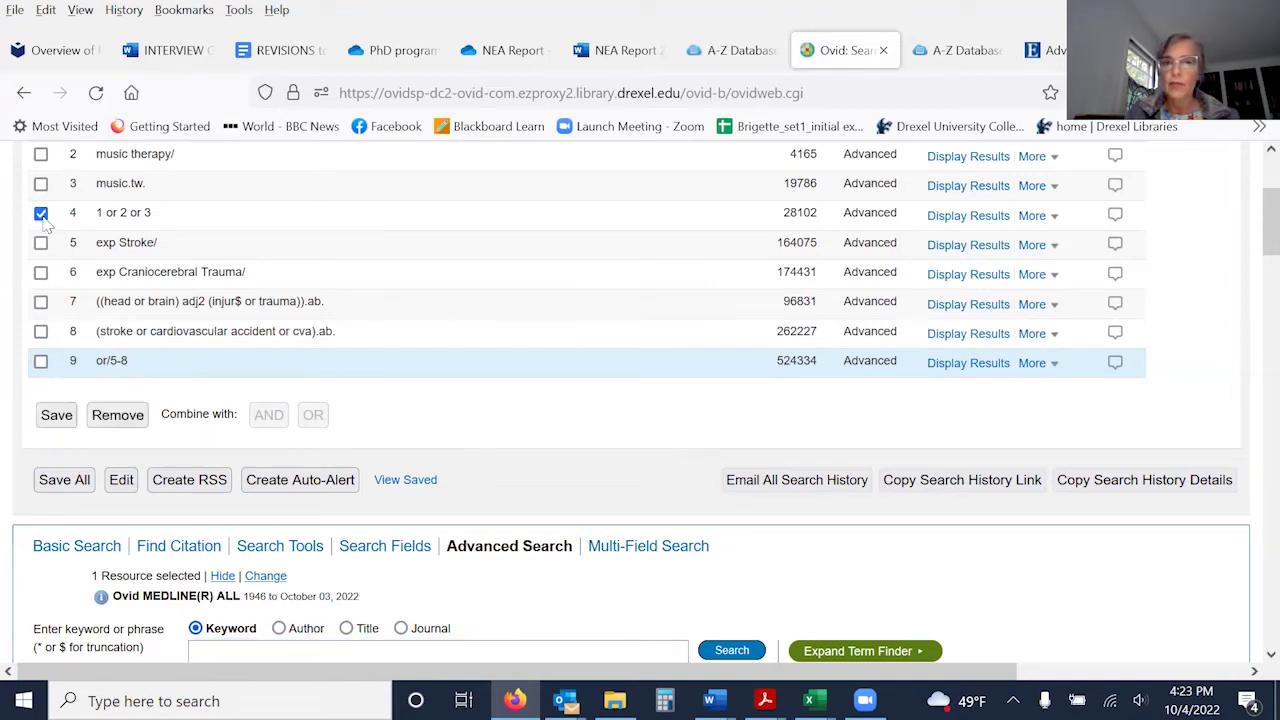
click(40, 362)
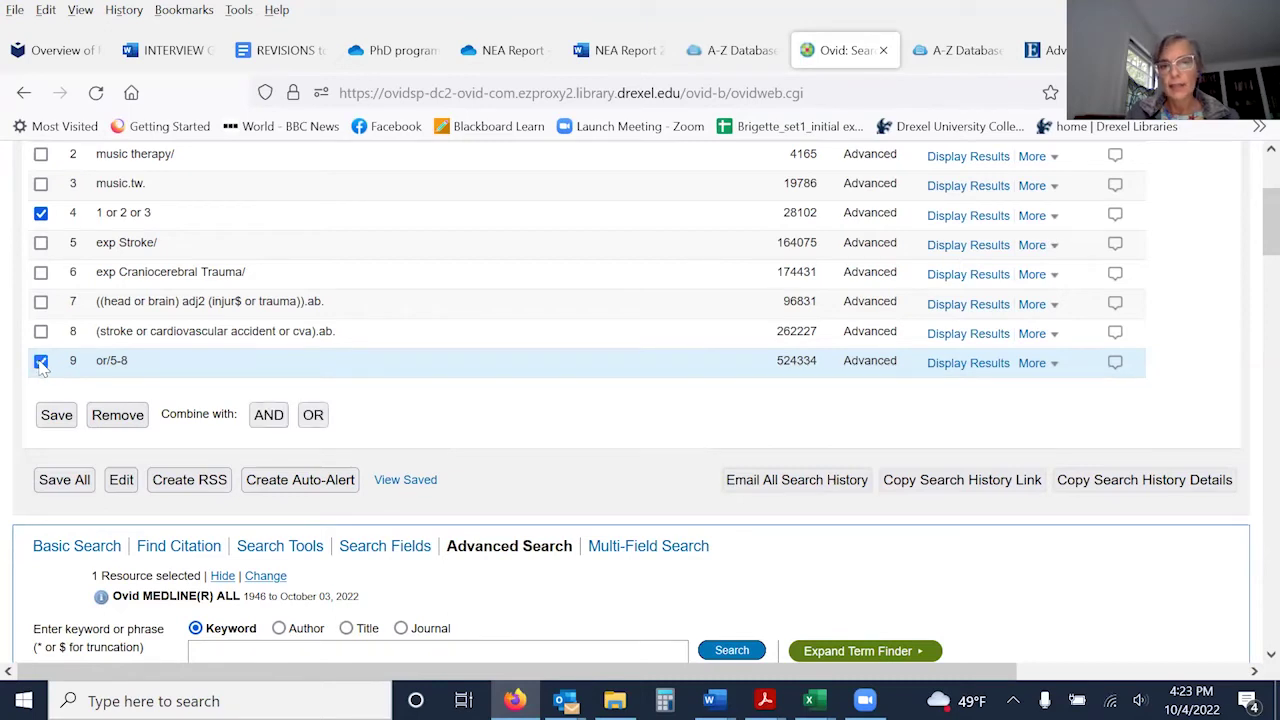
click(270, 416)
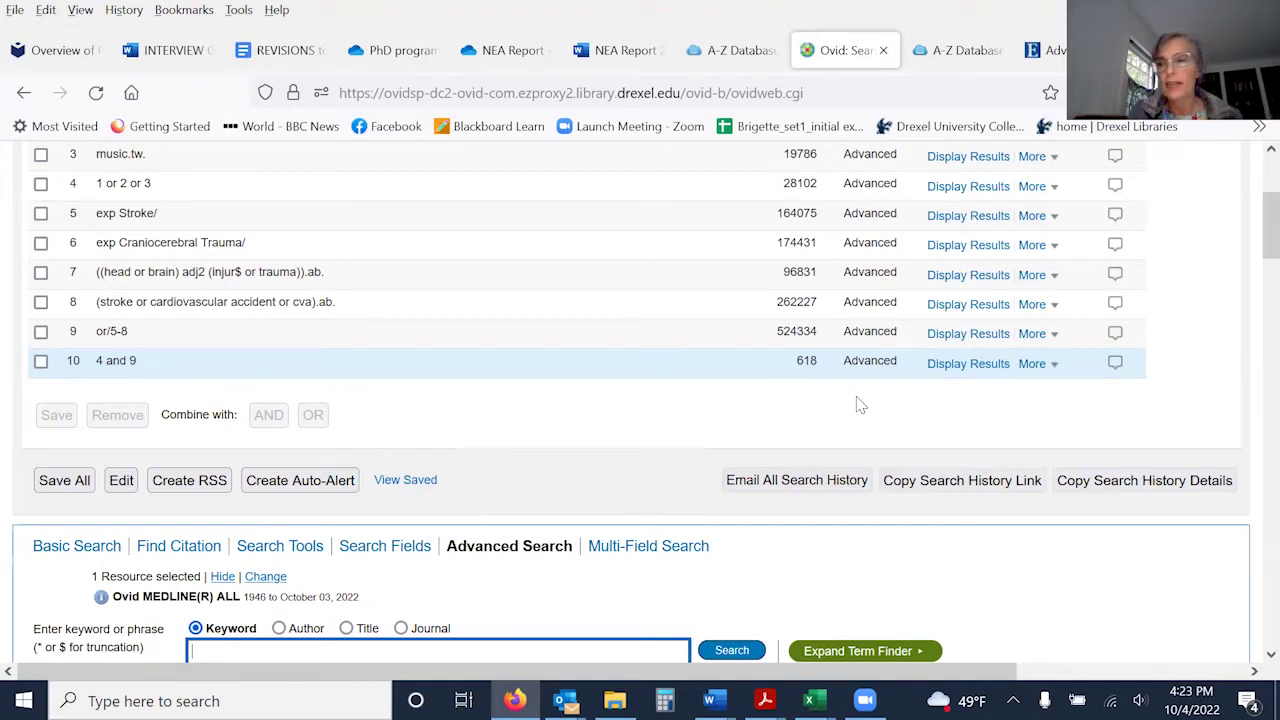
- Remove searches 3, 4, 7, 8, 9 and 10 from the search history, including the dependent sets
scroll(1253, 217, up, 3)
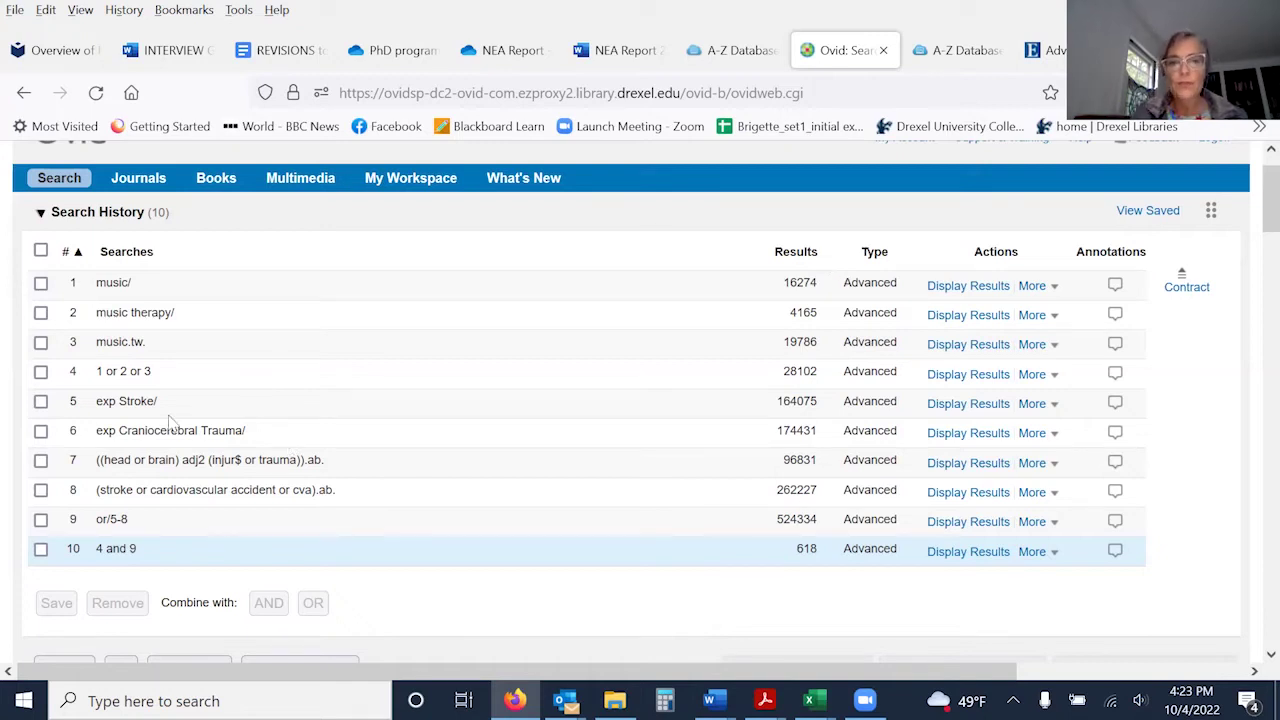
click(40, 342)
click(40, 371)
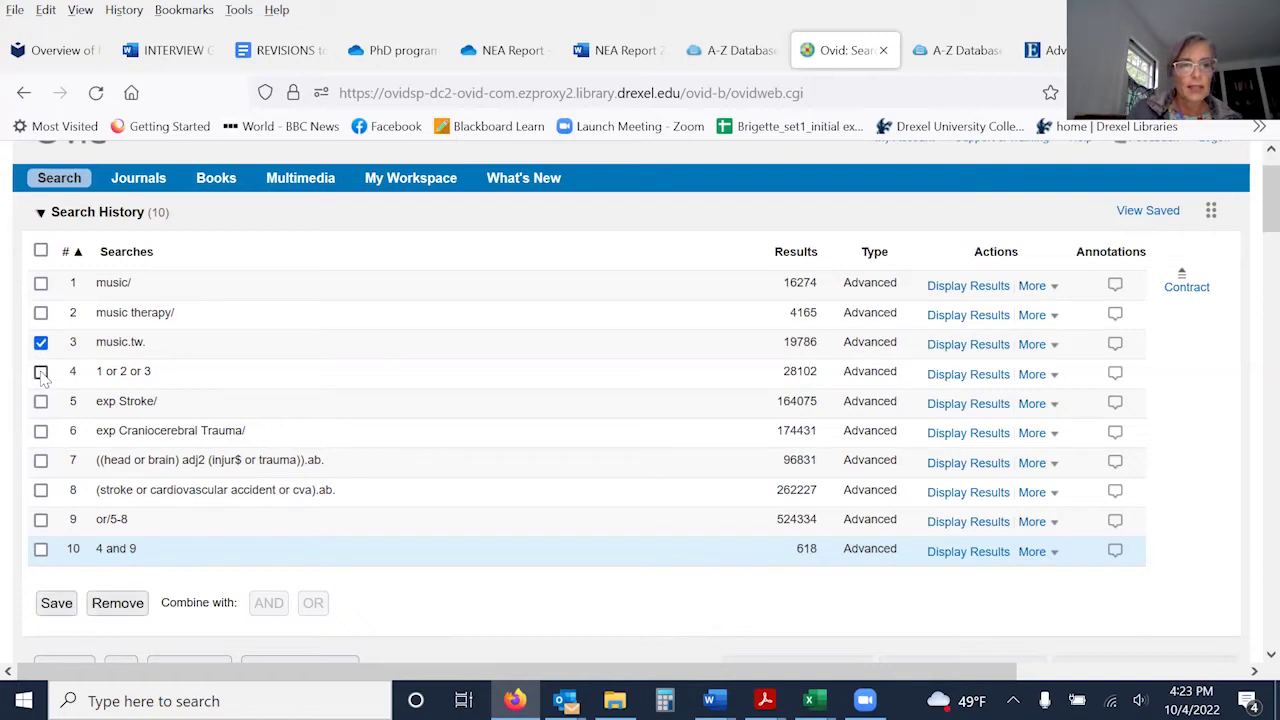
click(40, 460)
click(40, 490)
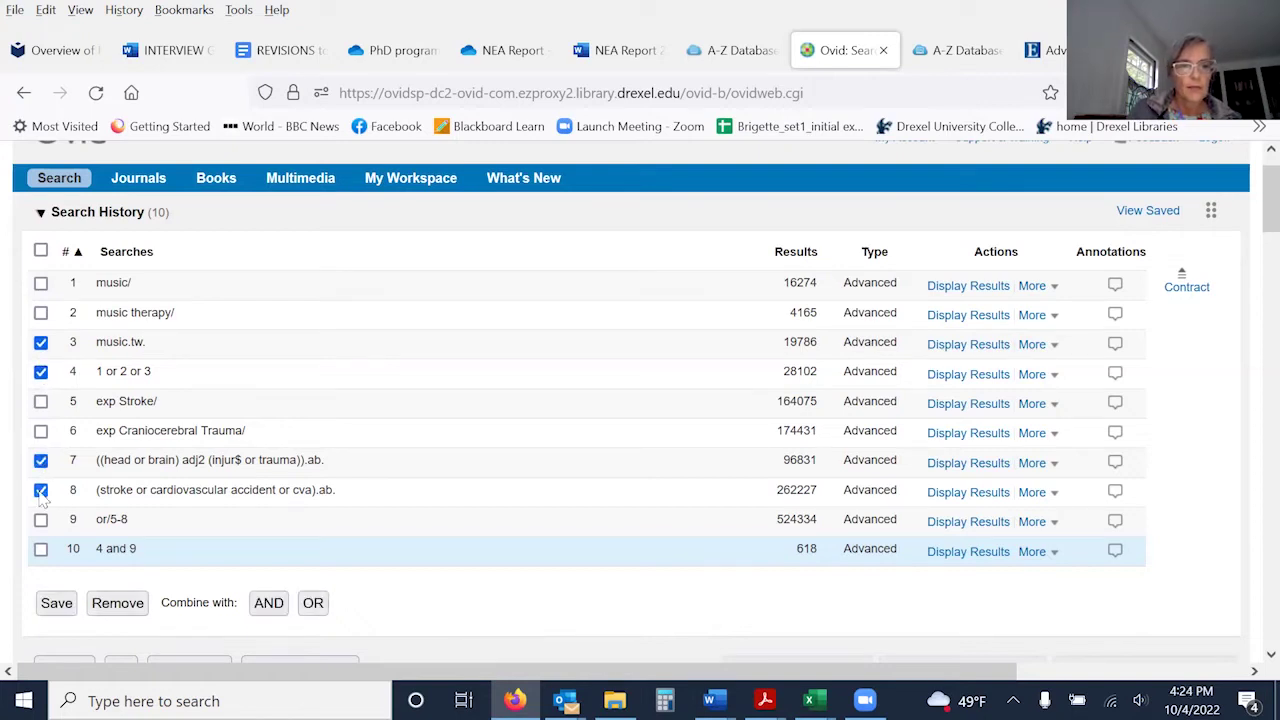
click(40, 519)
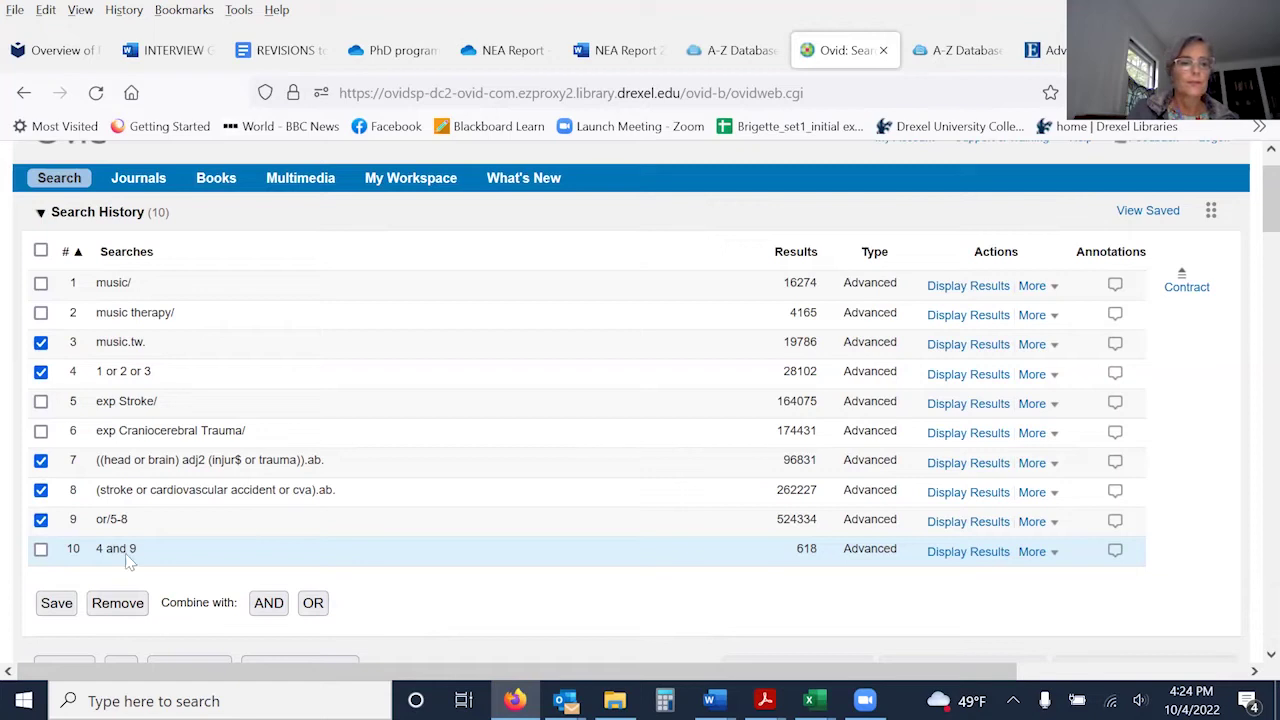
key(Return)
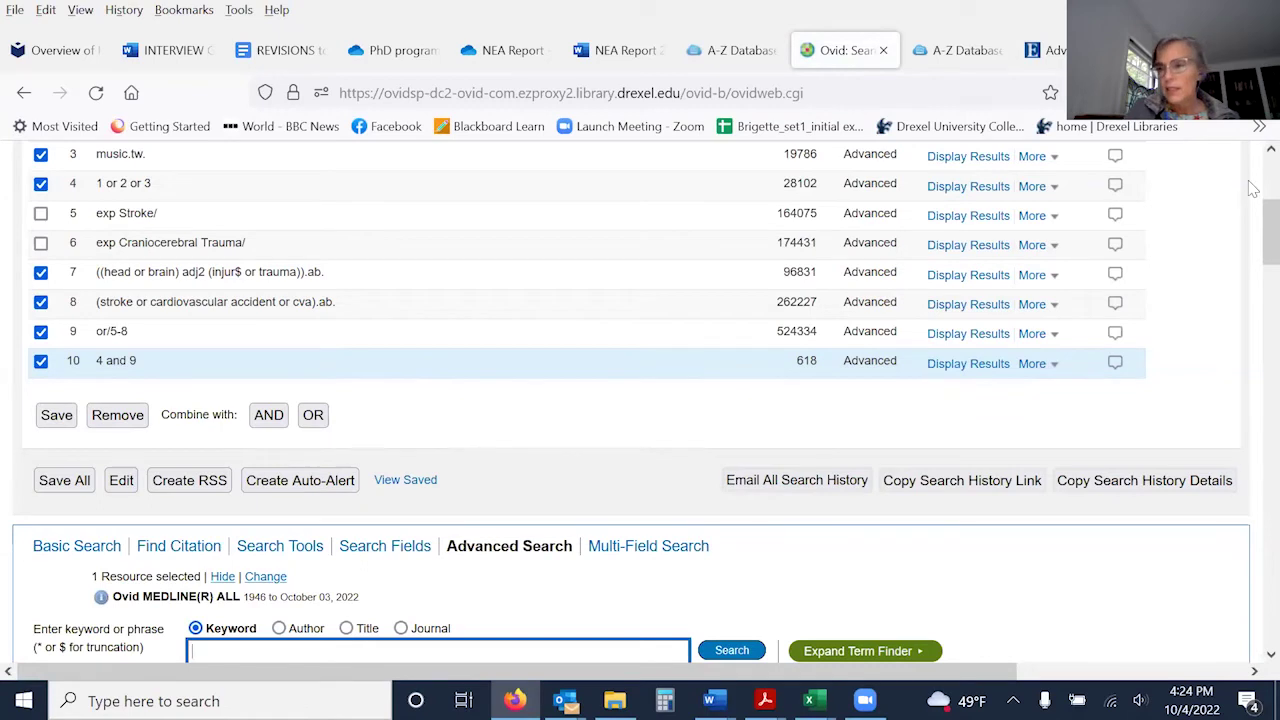
scroll(1254, 217, up, 3)
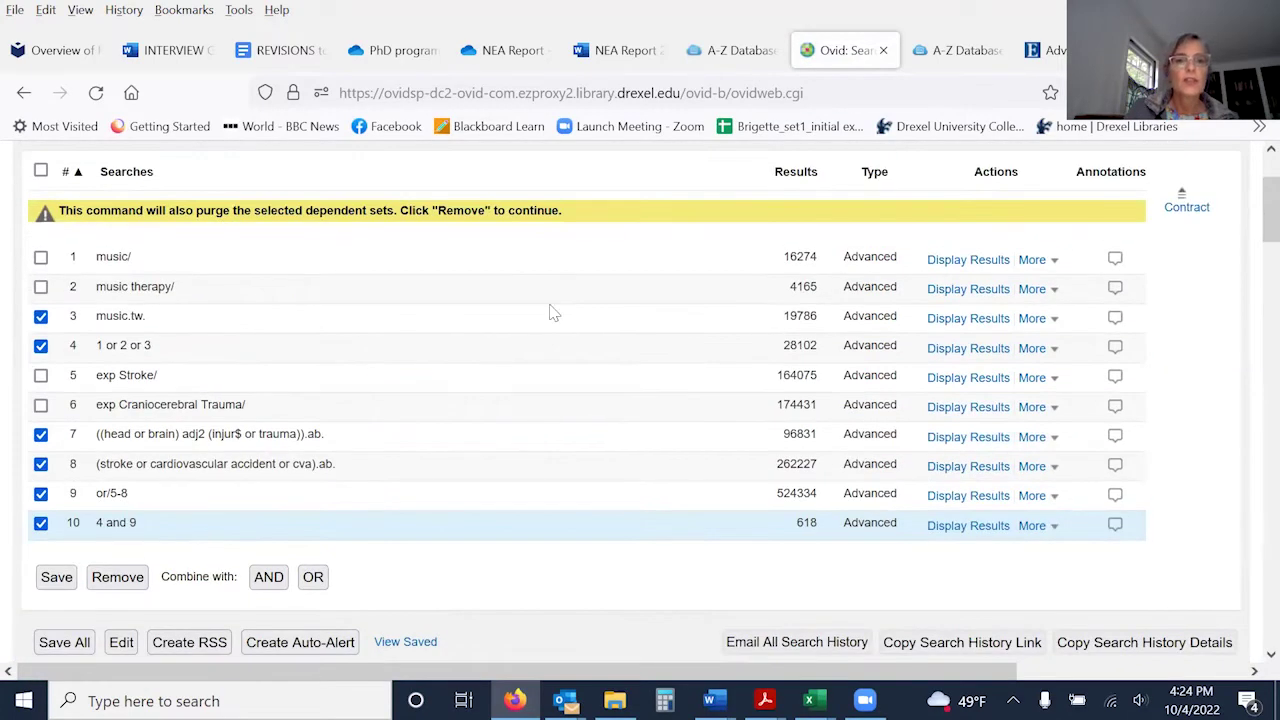
click(117, 577)
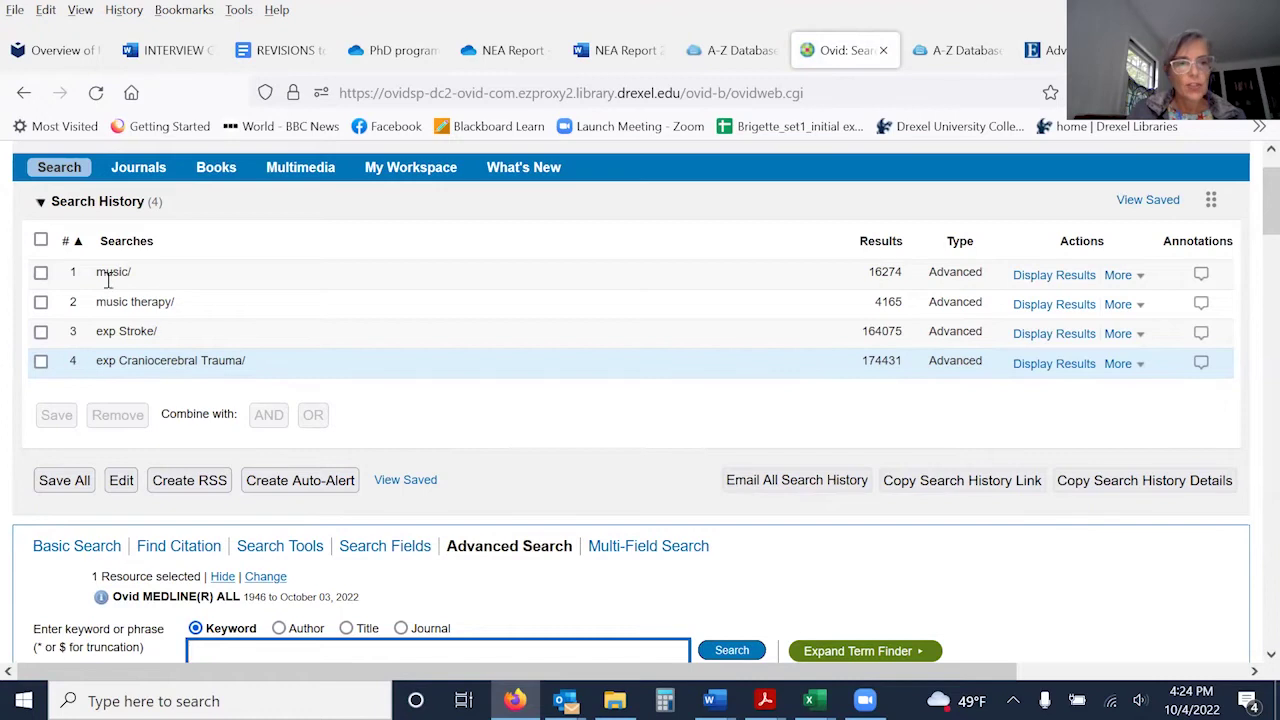
- Combine music/ with music therapy/ using OR, and combine exp Stroke/ with exp Craniocerebral Trauma/ using OR
click(40, 272)
click(40, 302)
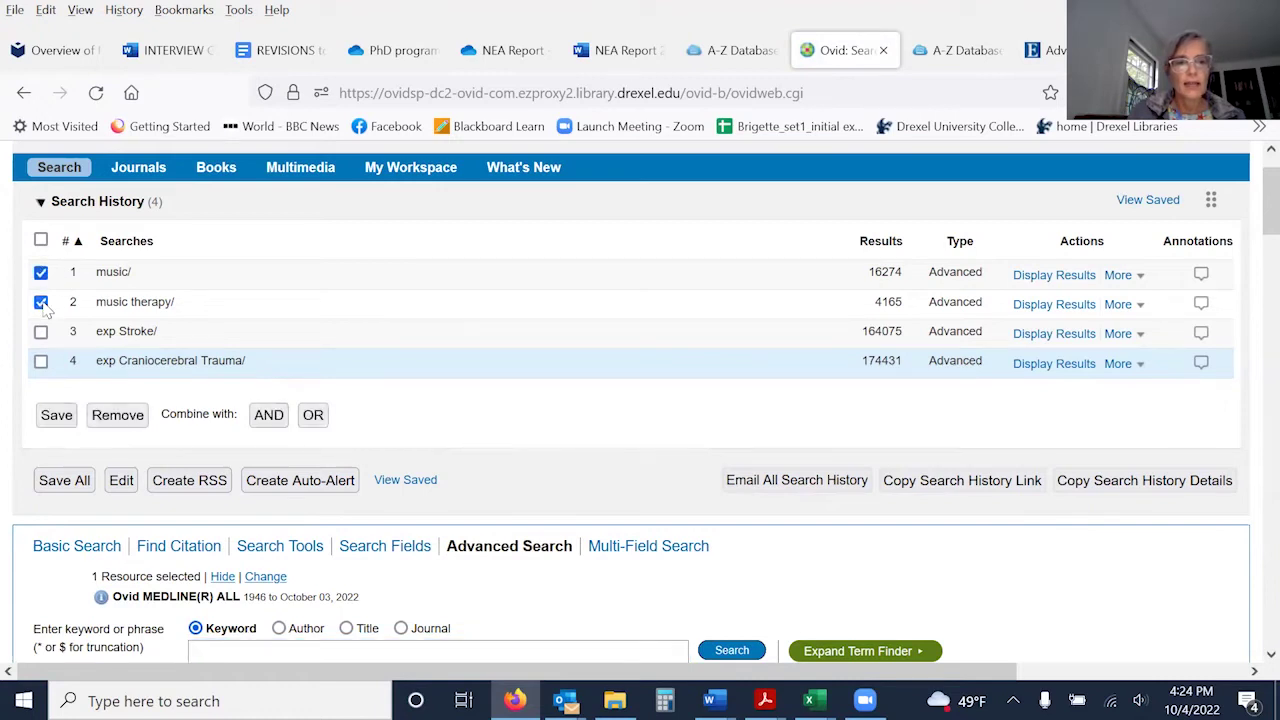
click(314, 415)
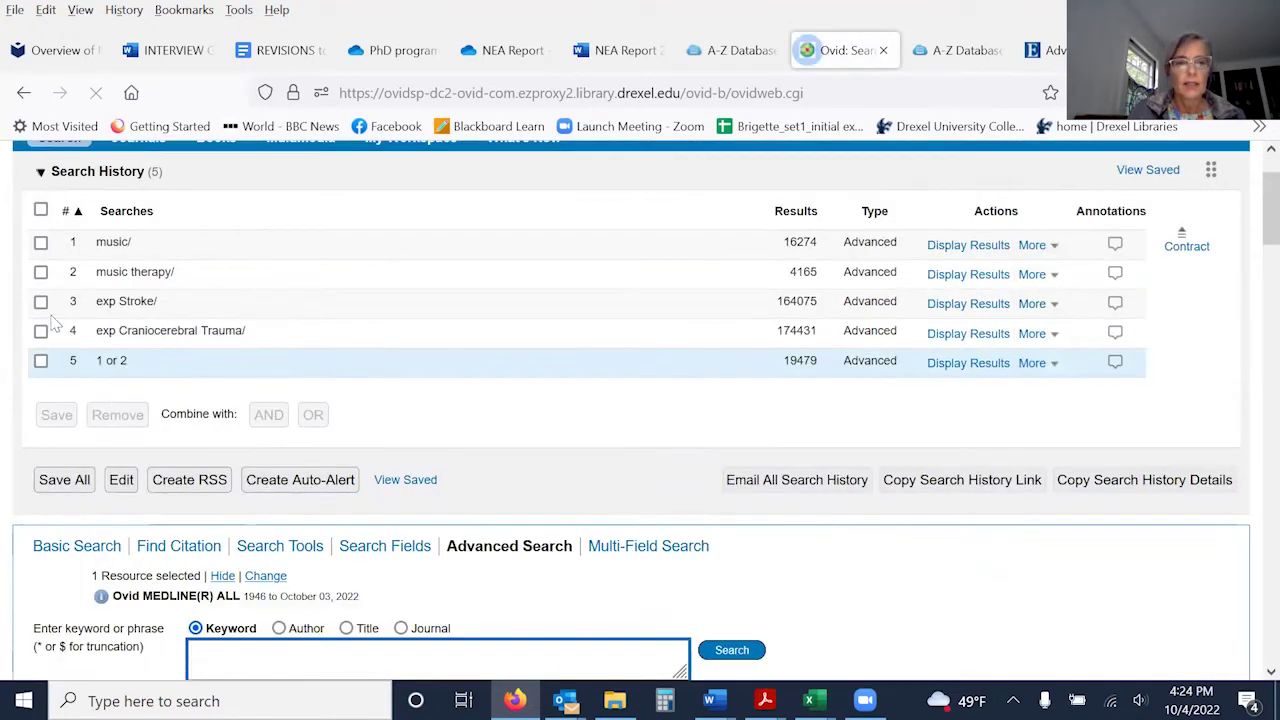
click(40, 301)
click(41, 331)
click(313, 415)
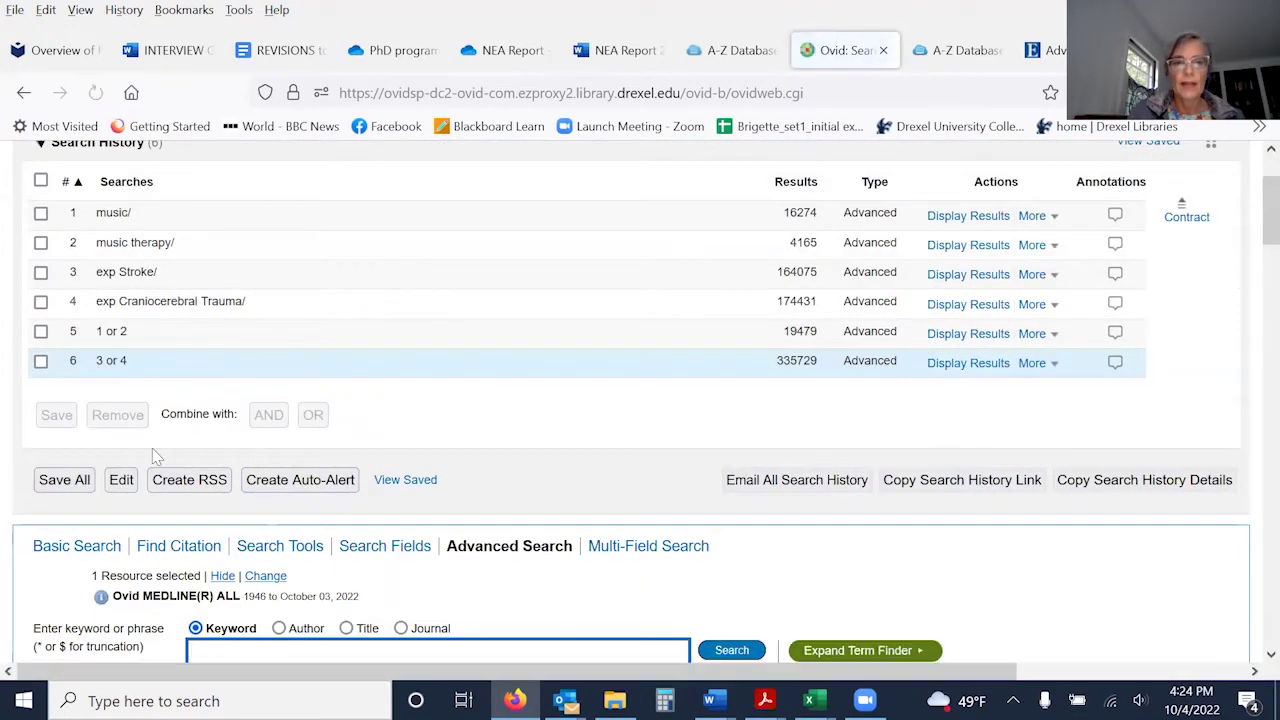
- Combine the sets "1 or 2" and "3 or 4" using AND
click(40, 331)
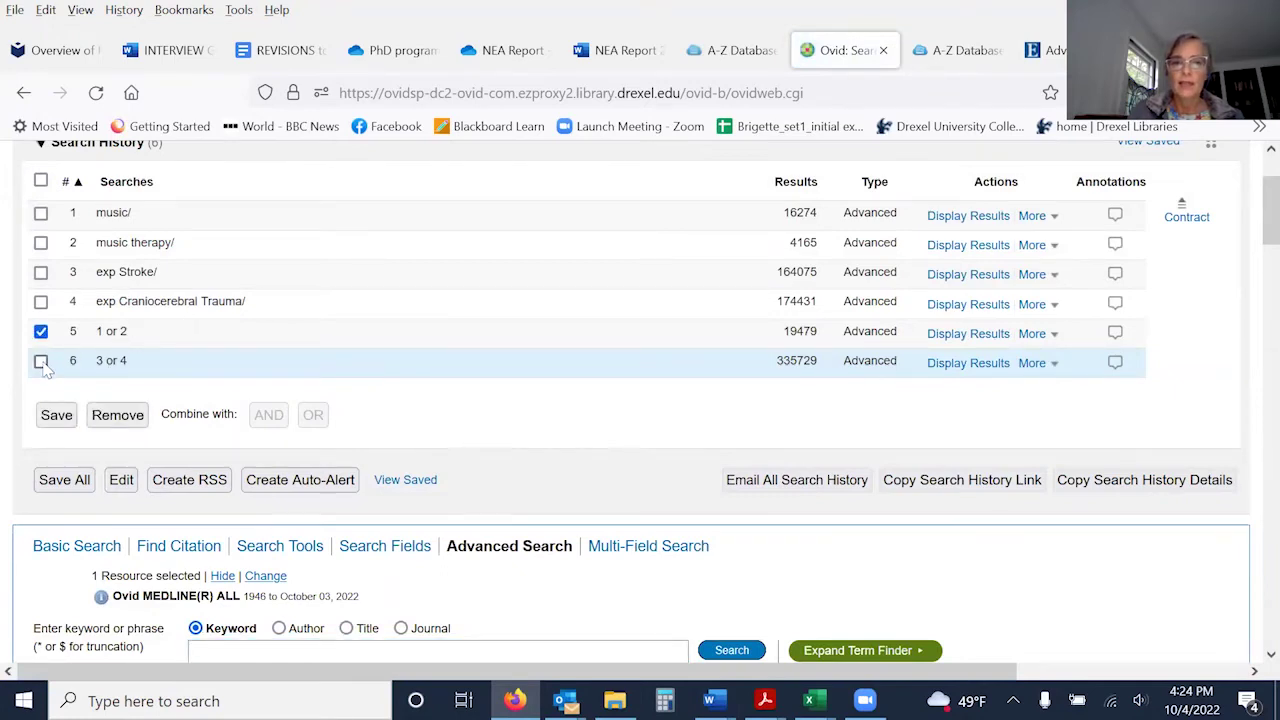
click(41, 362)
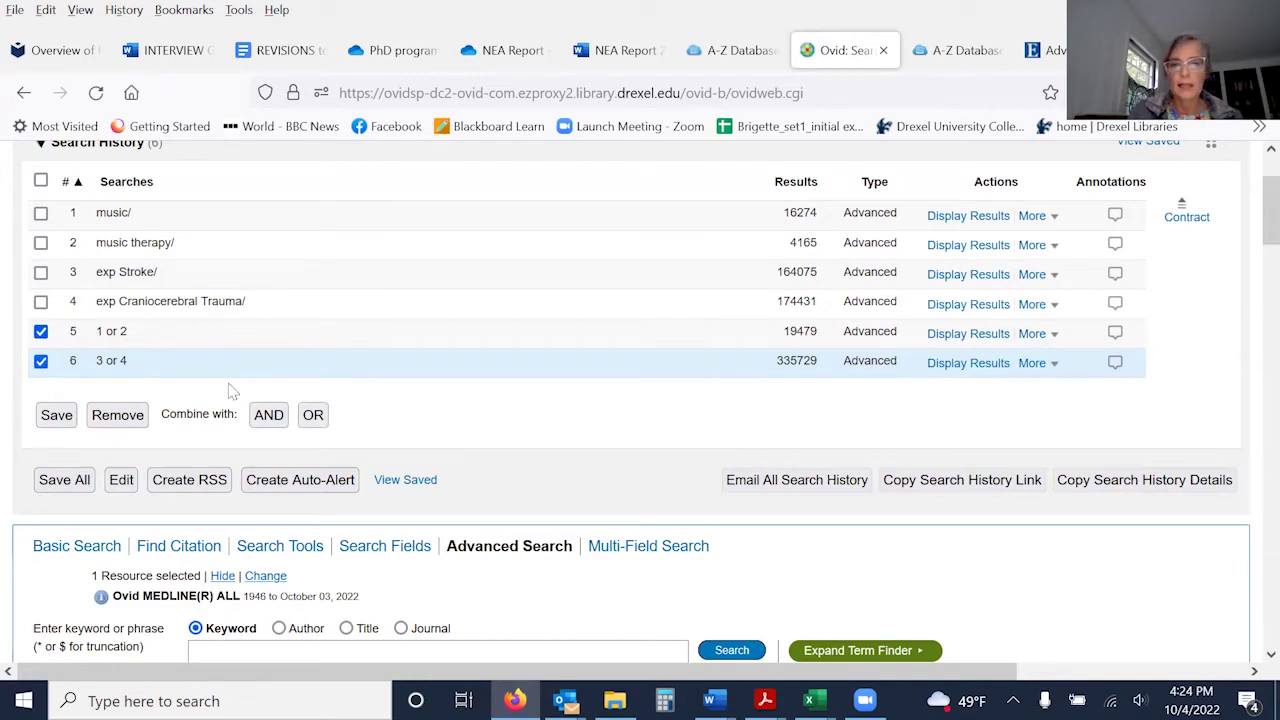
click(270, 417)
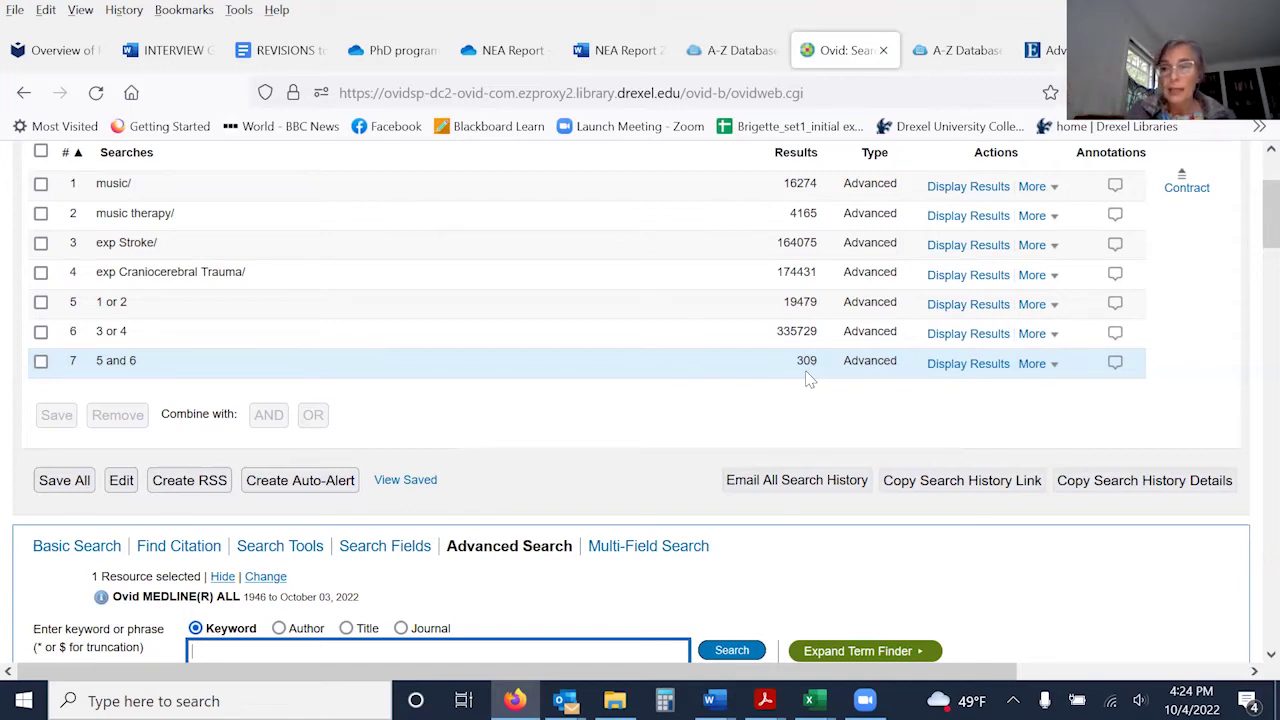
- Remove all searches from the search history
drag(1256, 235, 1256, 210)
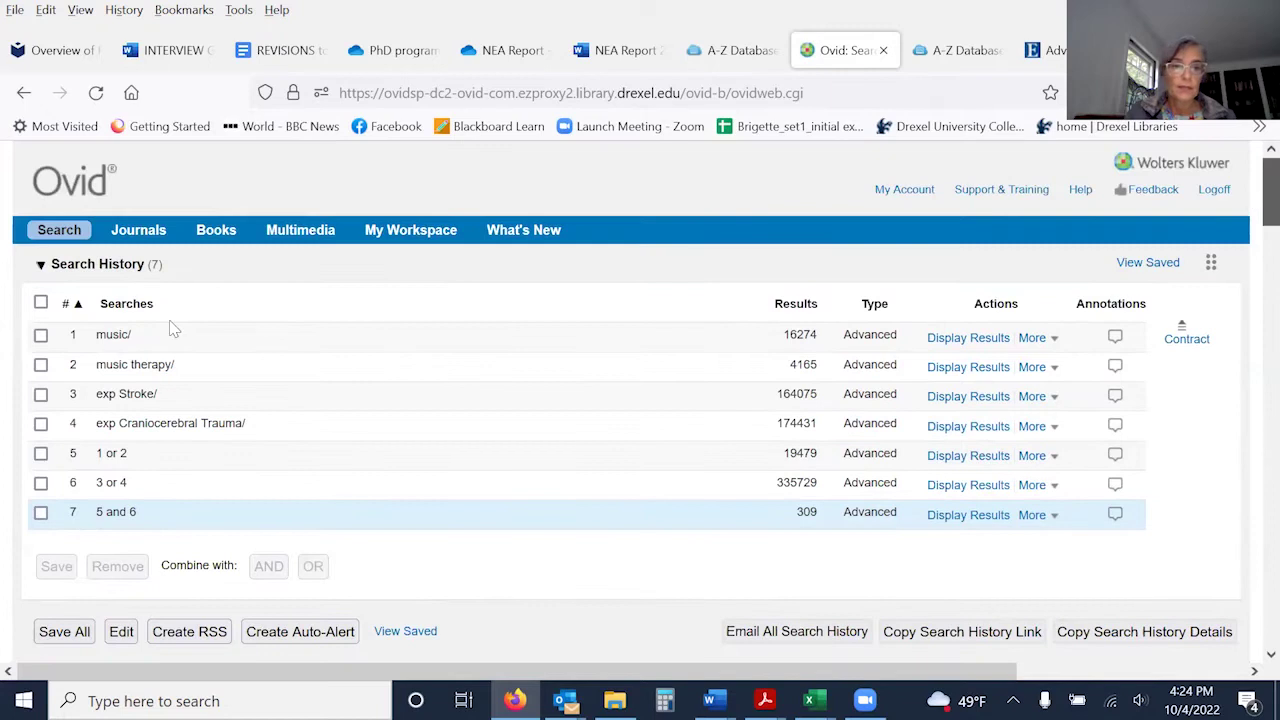
click(41, 302)
click(124, 566)
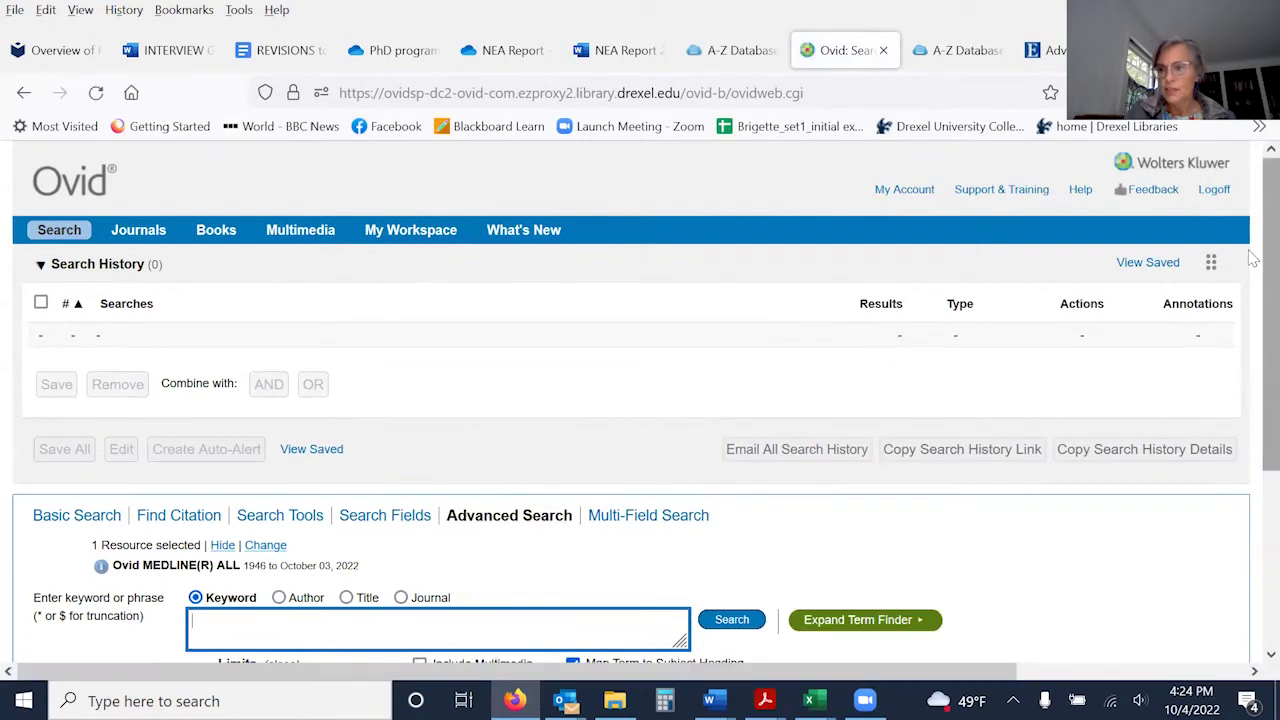
- Turn off Map Term to Subject Heading in the advanced search and enter the keyword "music"
scroll(1252, 259, down, 2)
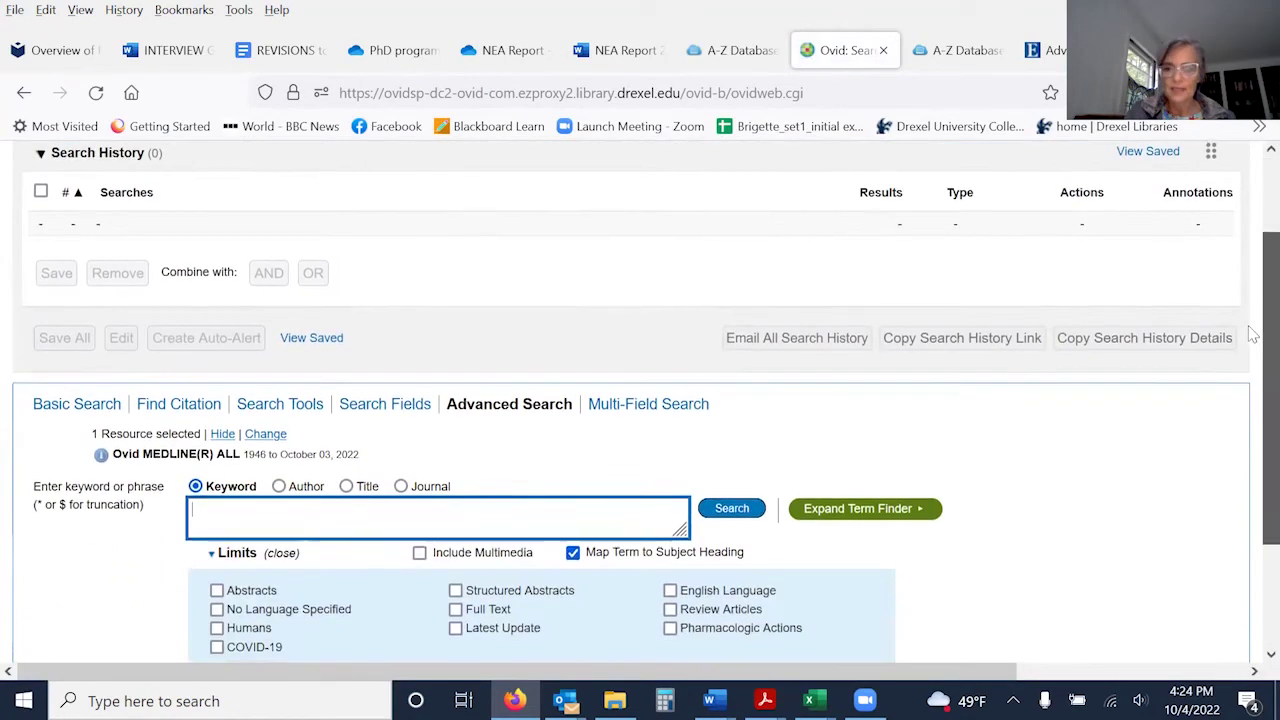
click(572, 551)
click(573, 515)
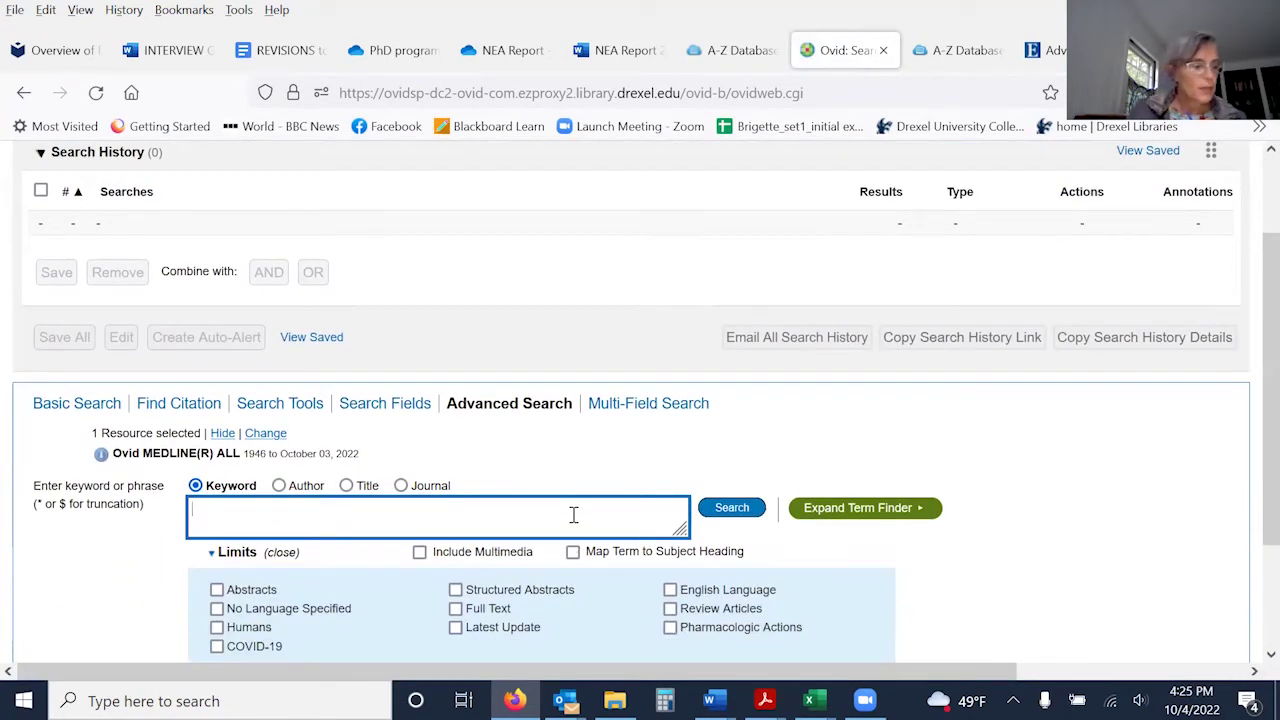
text(music)
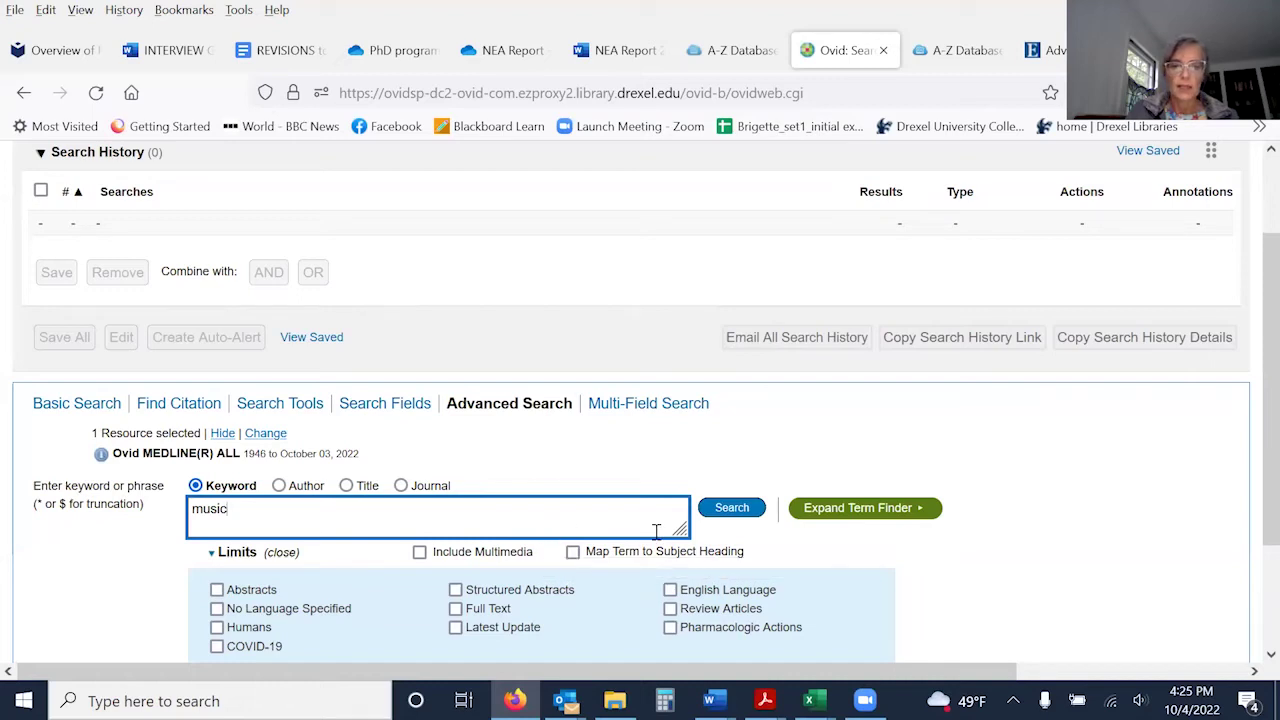
- Switch to Basic Search and run separate searches for "music" and "music therapy" with related terms included
click(98, 405)
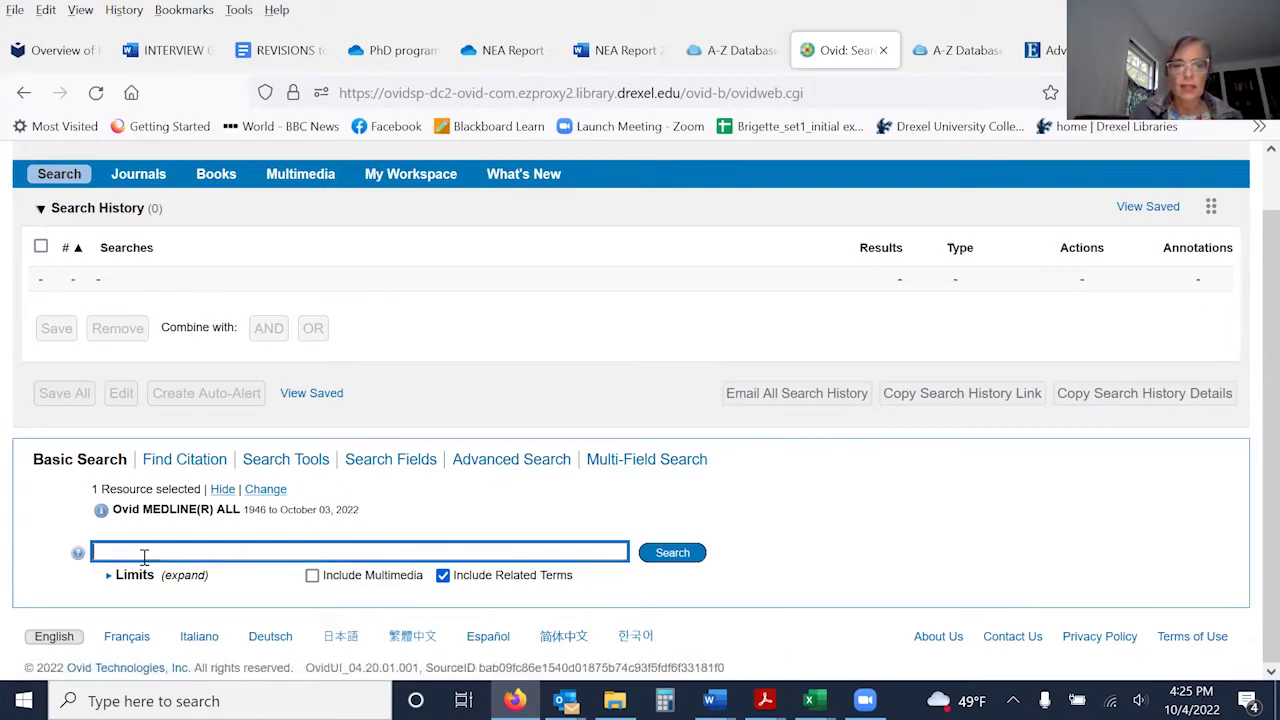
text(music)
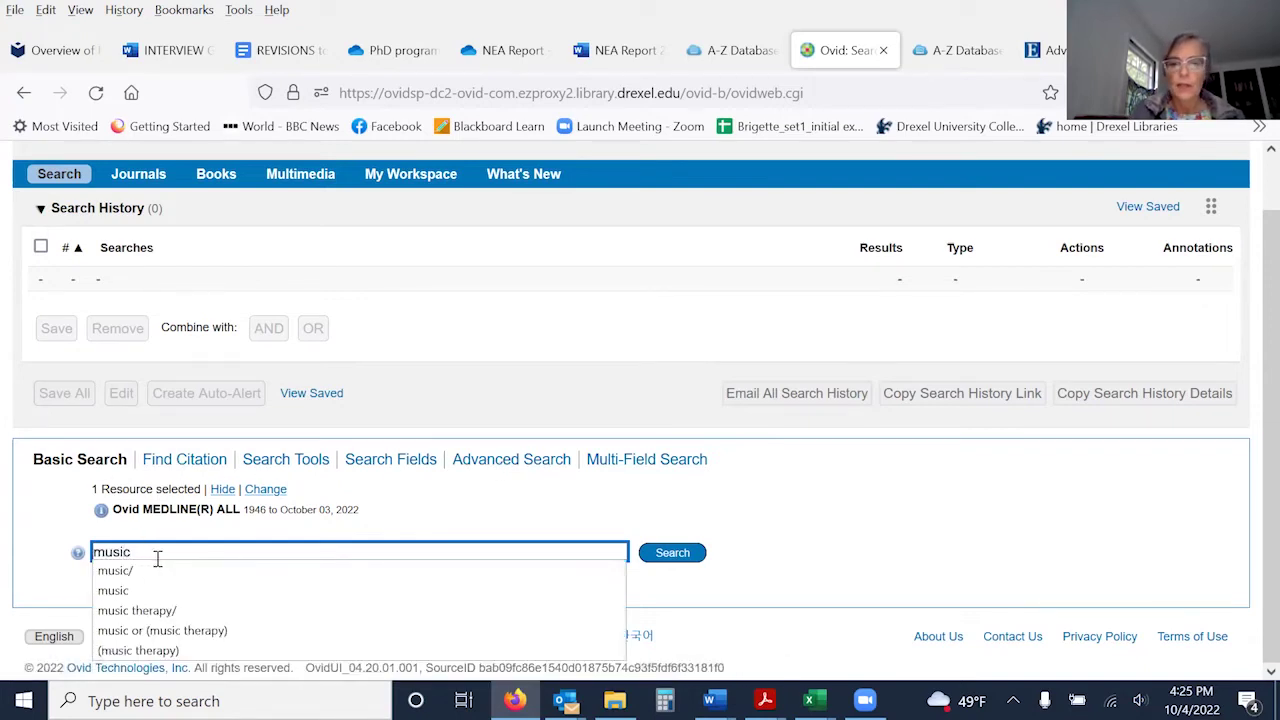
click(478, 528)
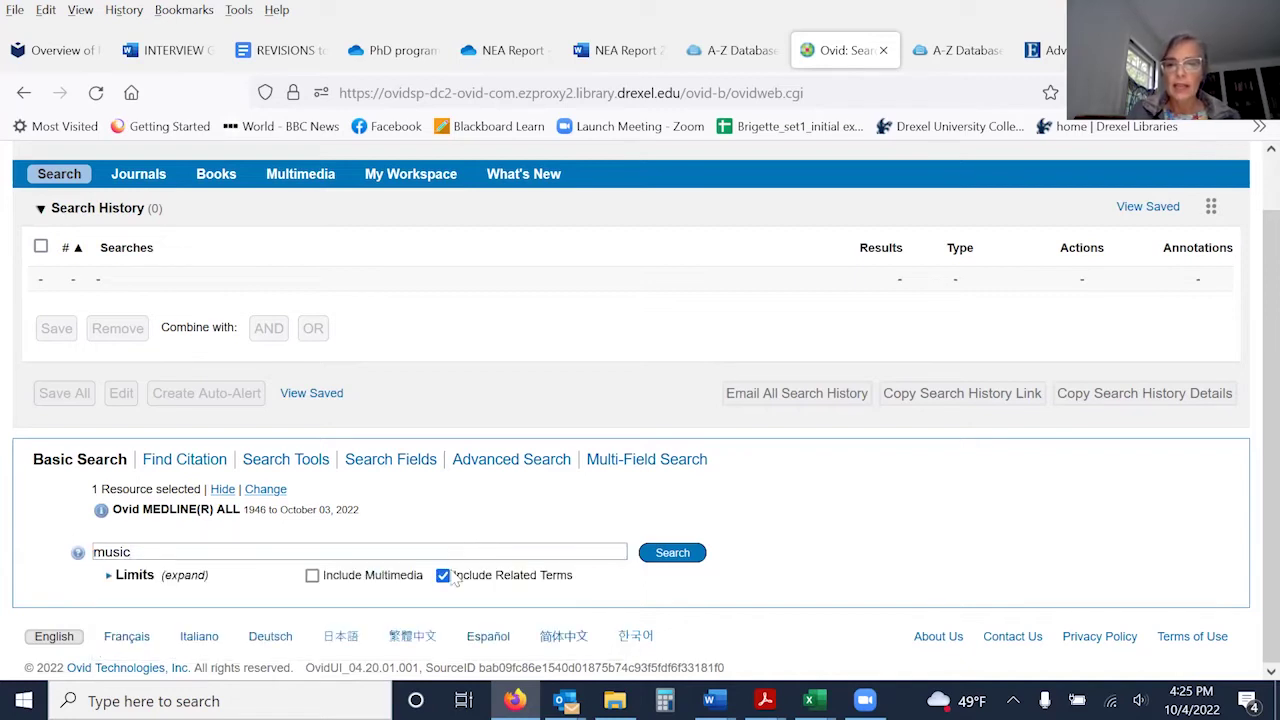
click(677, 556)
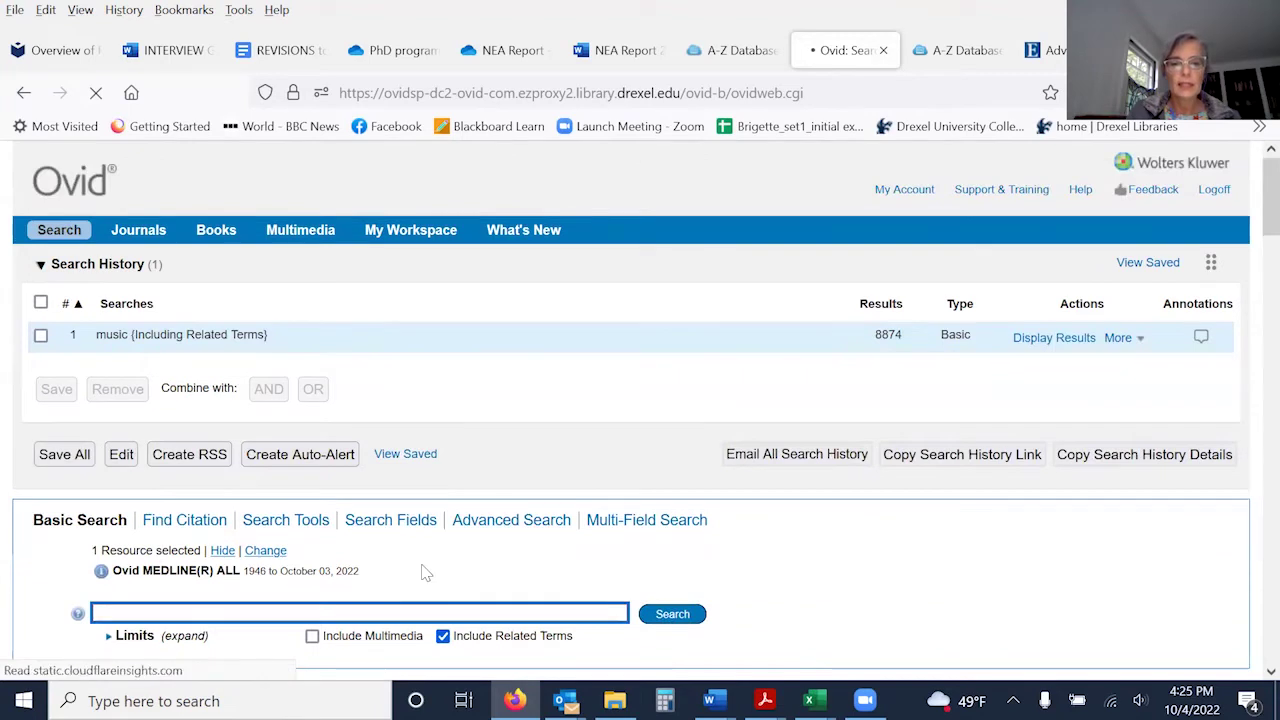
text(music therapy)
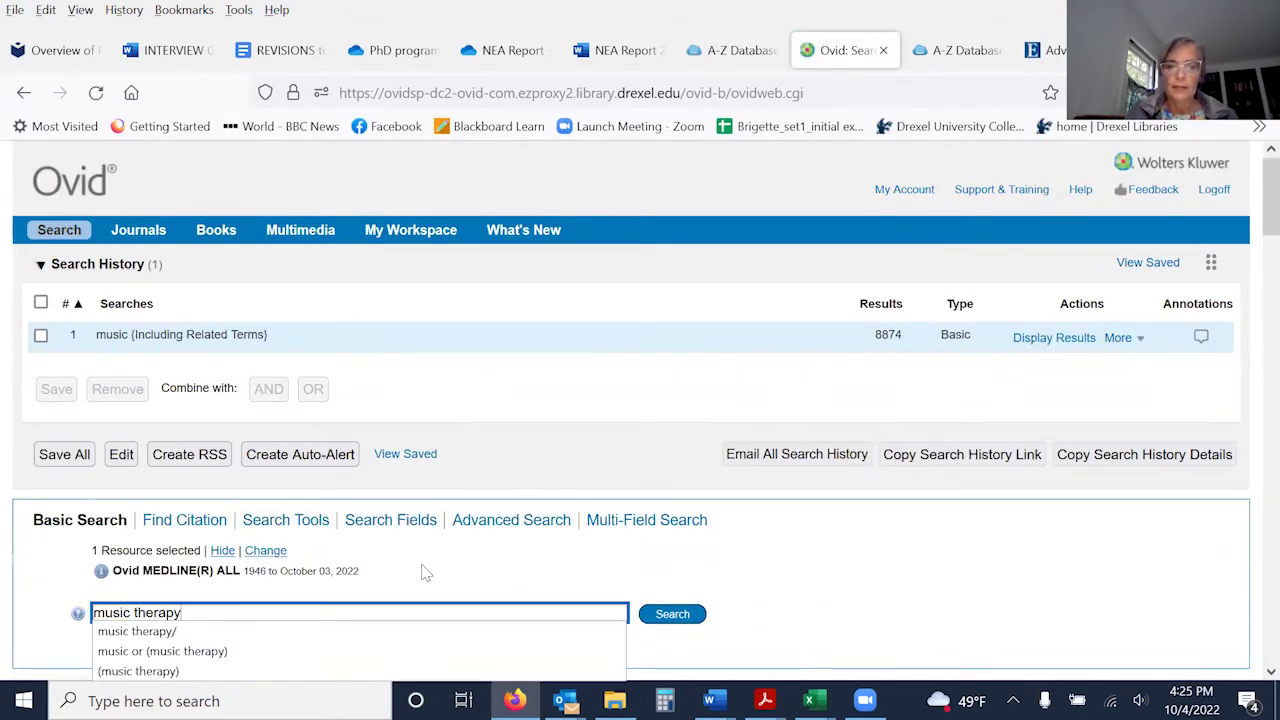
key(Return)
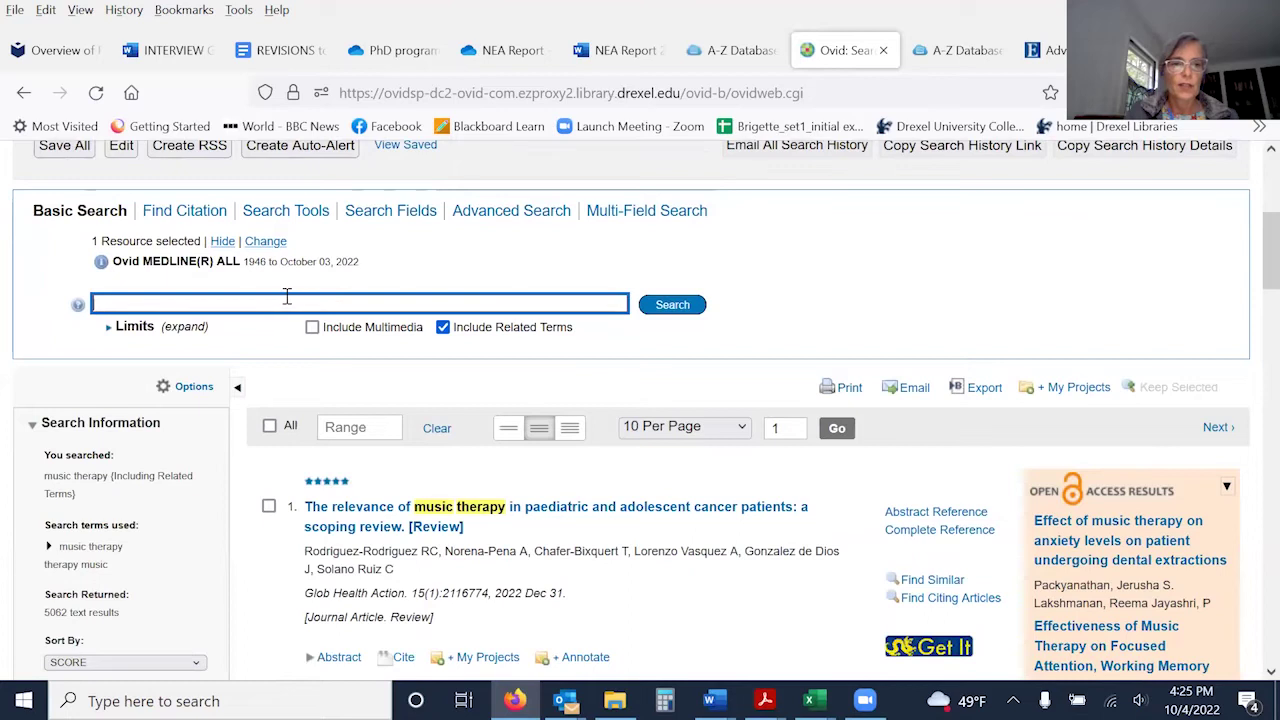
- Run a Basic Search for "stroke or (brain injury) or (brain trauma) or (head injury)" with related terms included
click(285, 296)
text(stro)
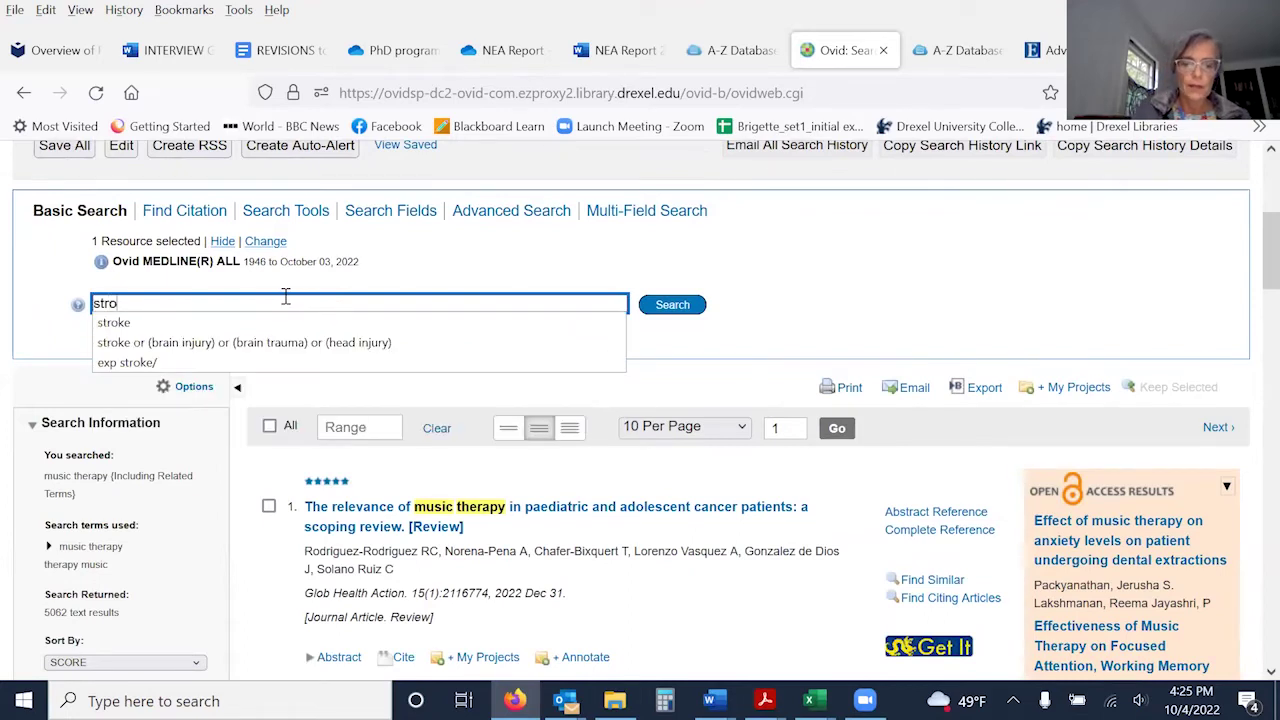
text(ke or ()
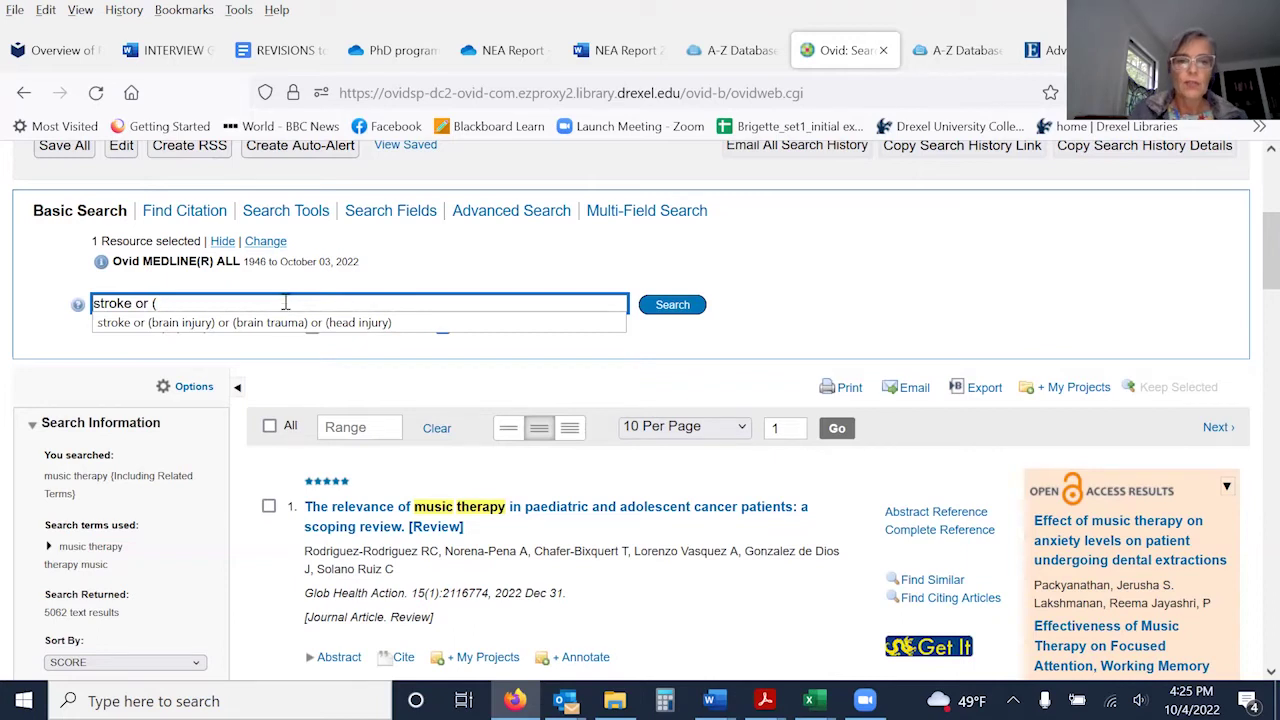
click(285, 323)
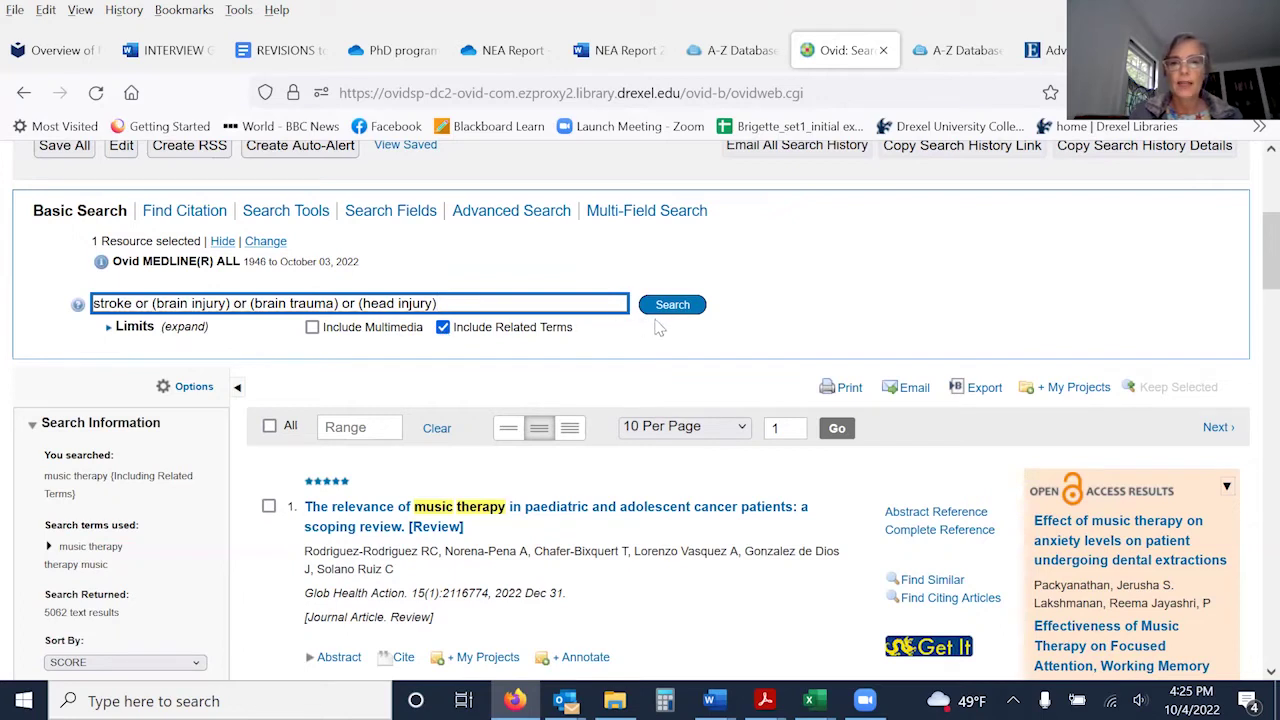
click(686, 312)
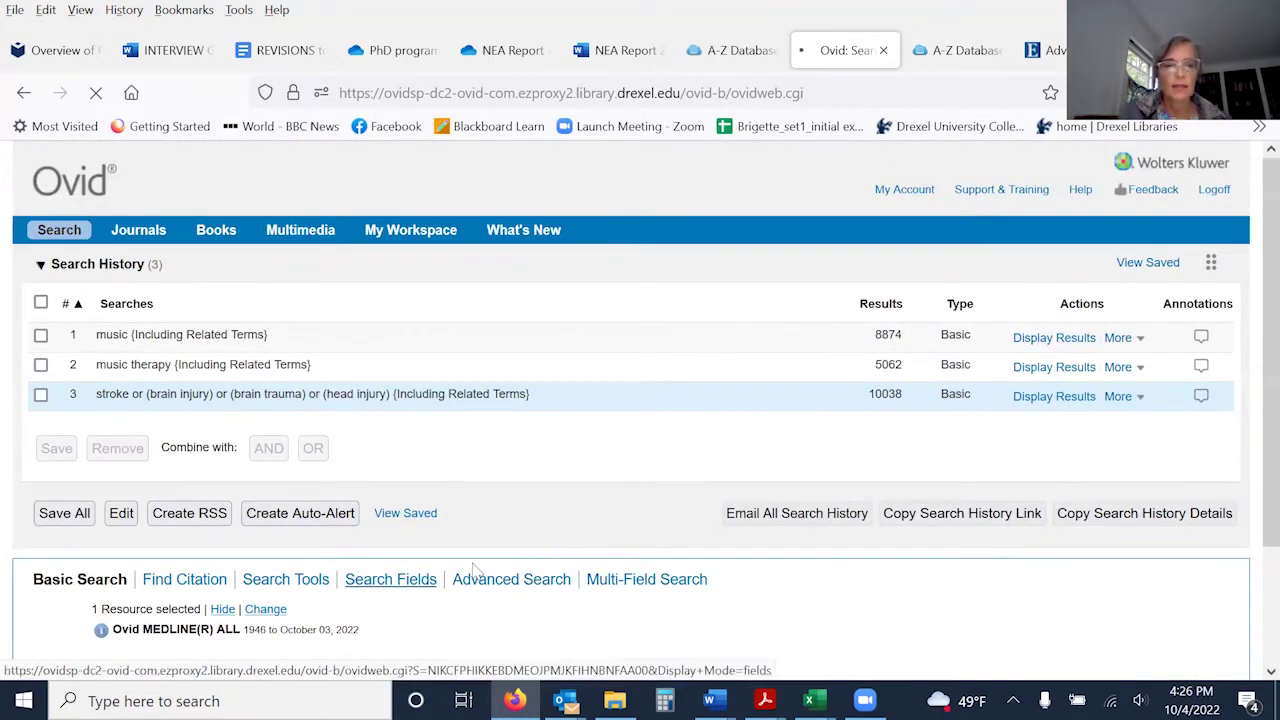
- Combine the two music search sets by running the search "1 or 2"
scroll(1252, 200, down, 2)
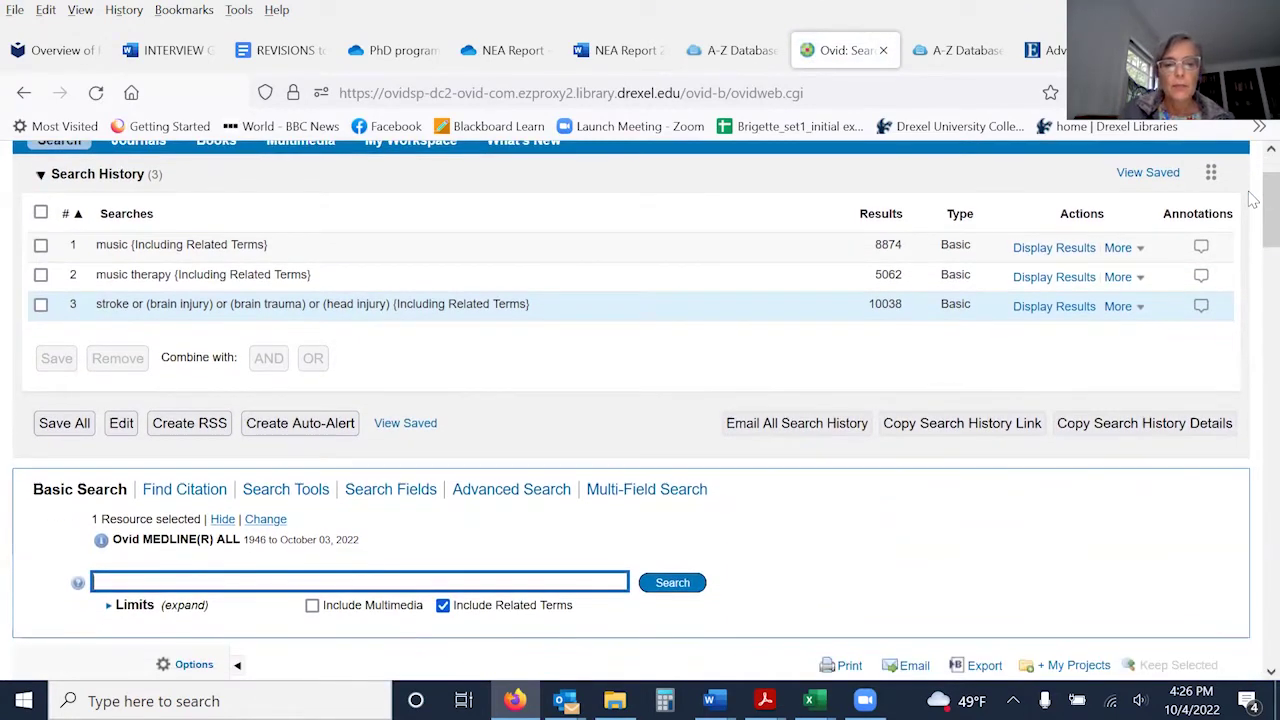
text(1 oe)
text(r)
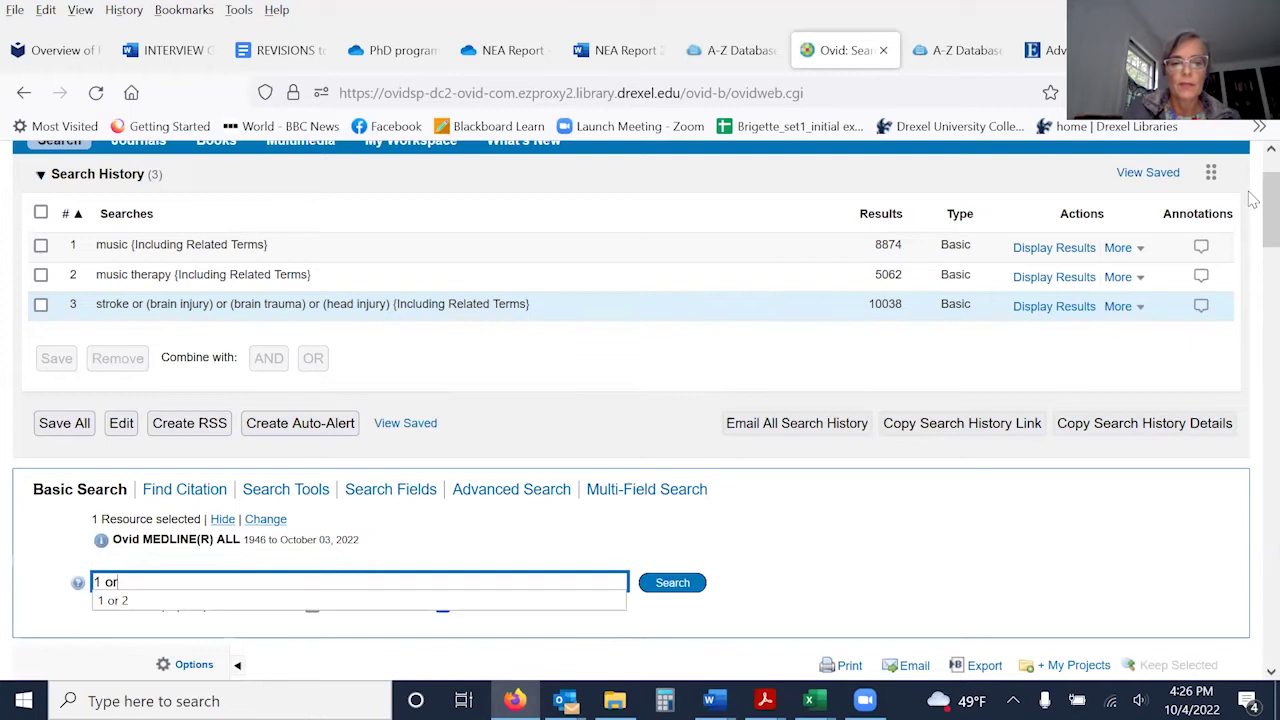
click(150, 601)
key(Return)
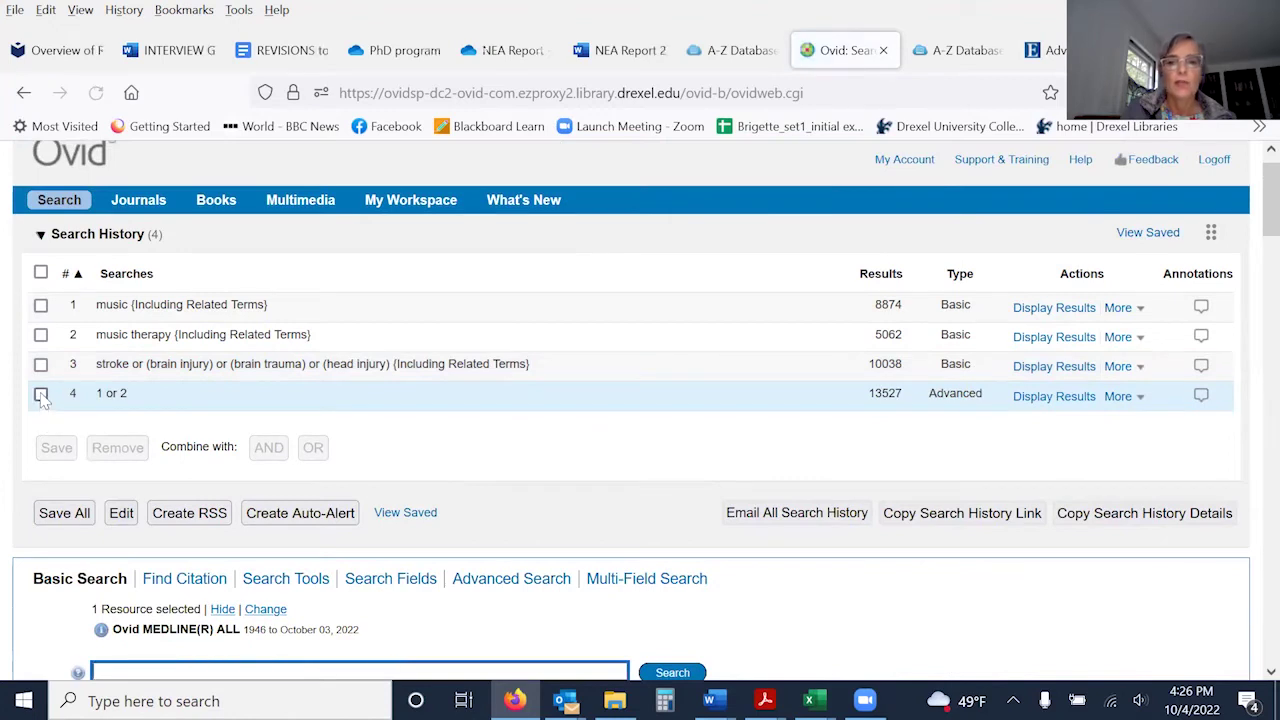
click(41, 394)
click(41, 364)
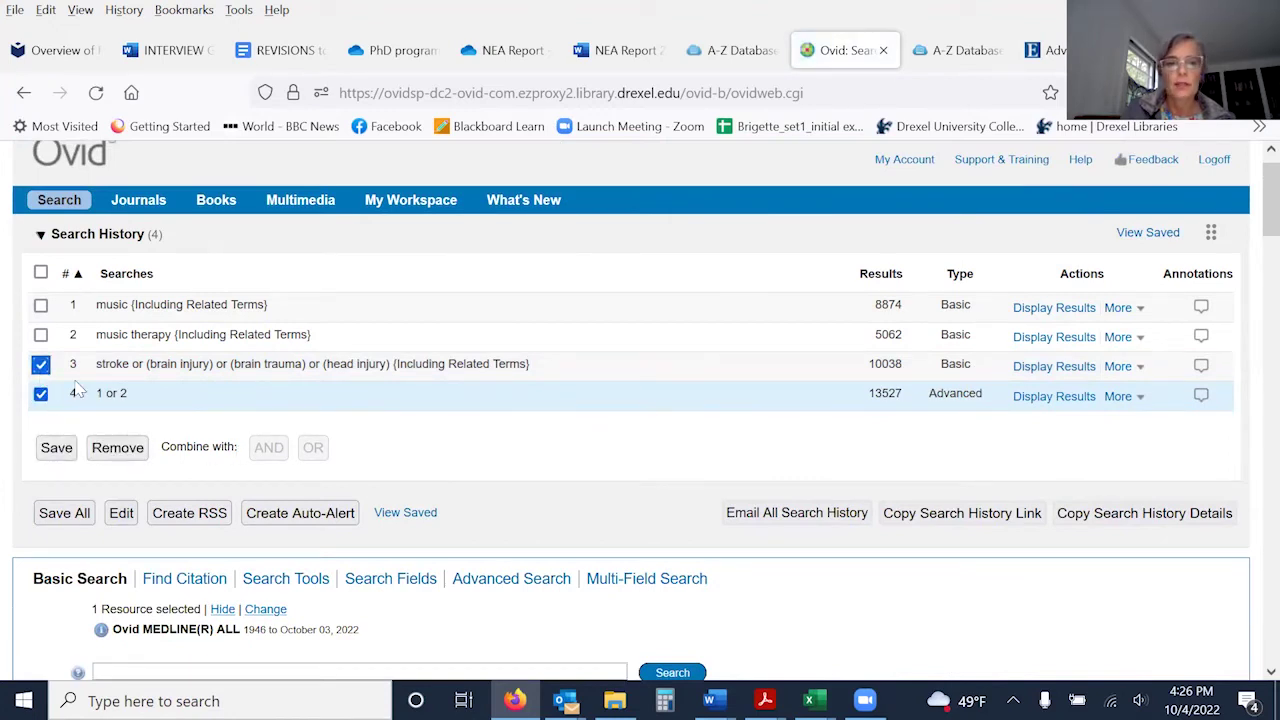
click(41, 364)
click(41, 394)
- Run the search "3 or 4" on the stroke set and the combined music set
click(166, 670)
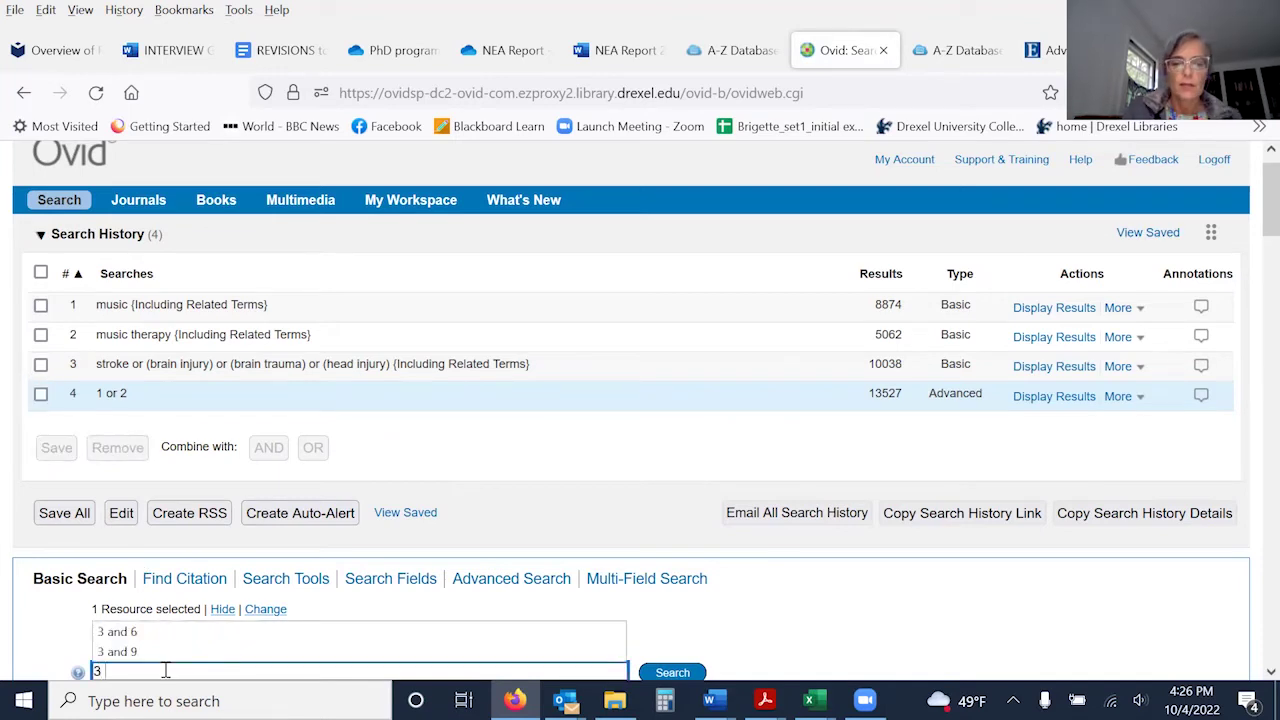
text(3 or 4)
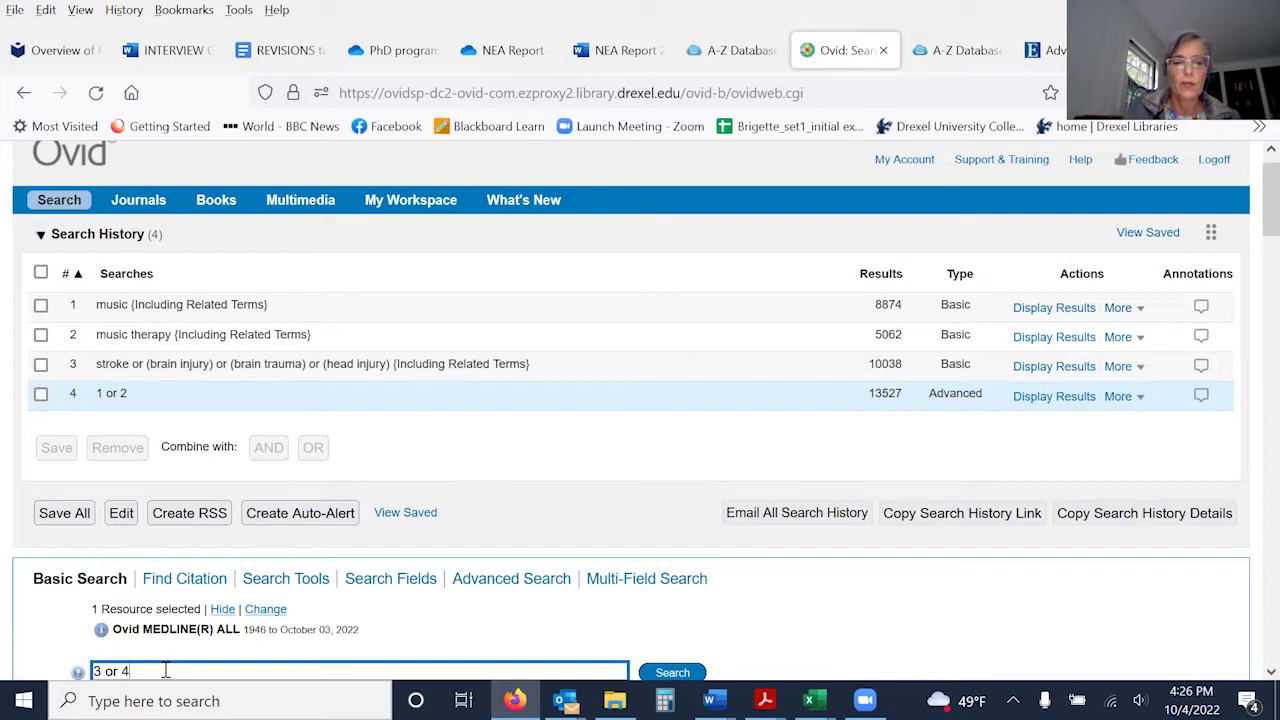
key(Return)
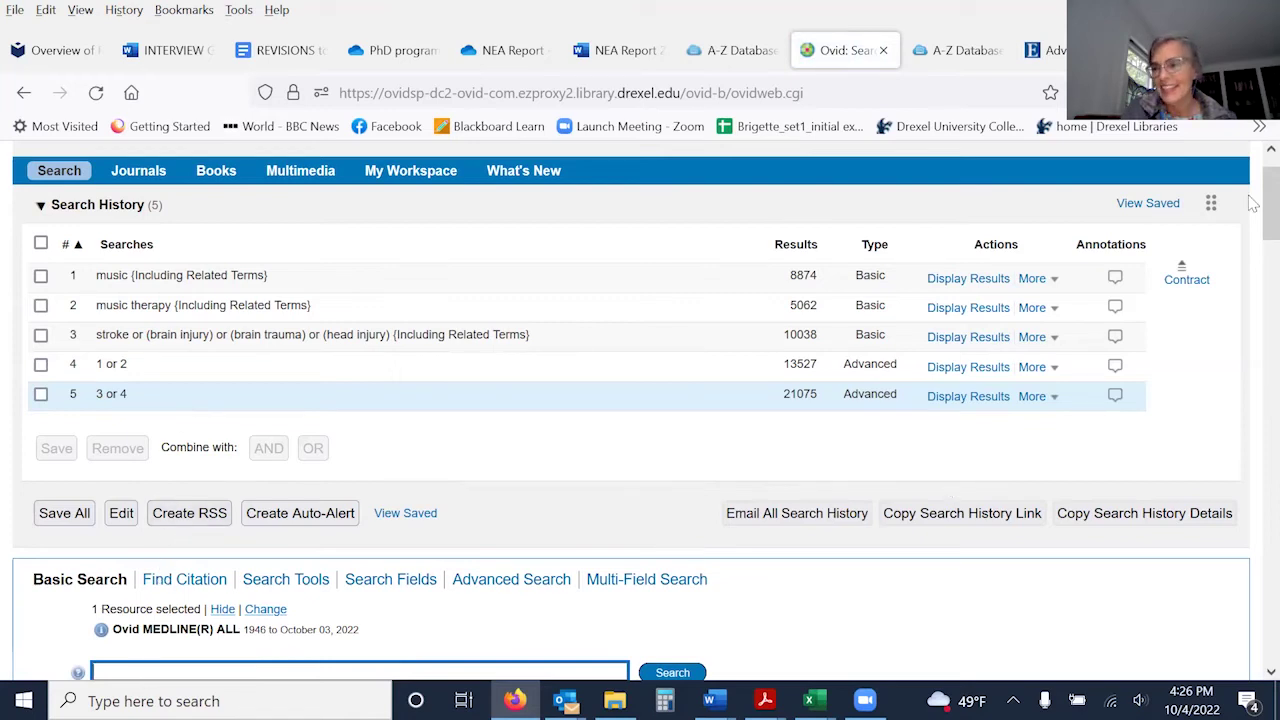
- Intersect the stroke set with the combined music set by running the search "3 and 4"
scroll(1252, 210, down, 1)
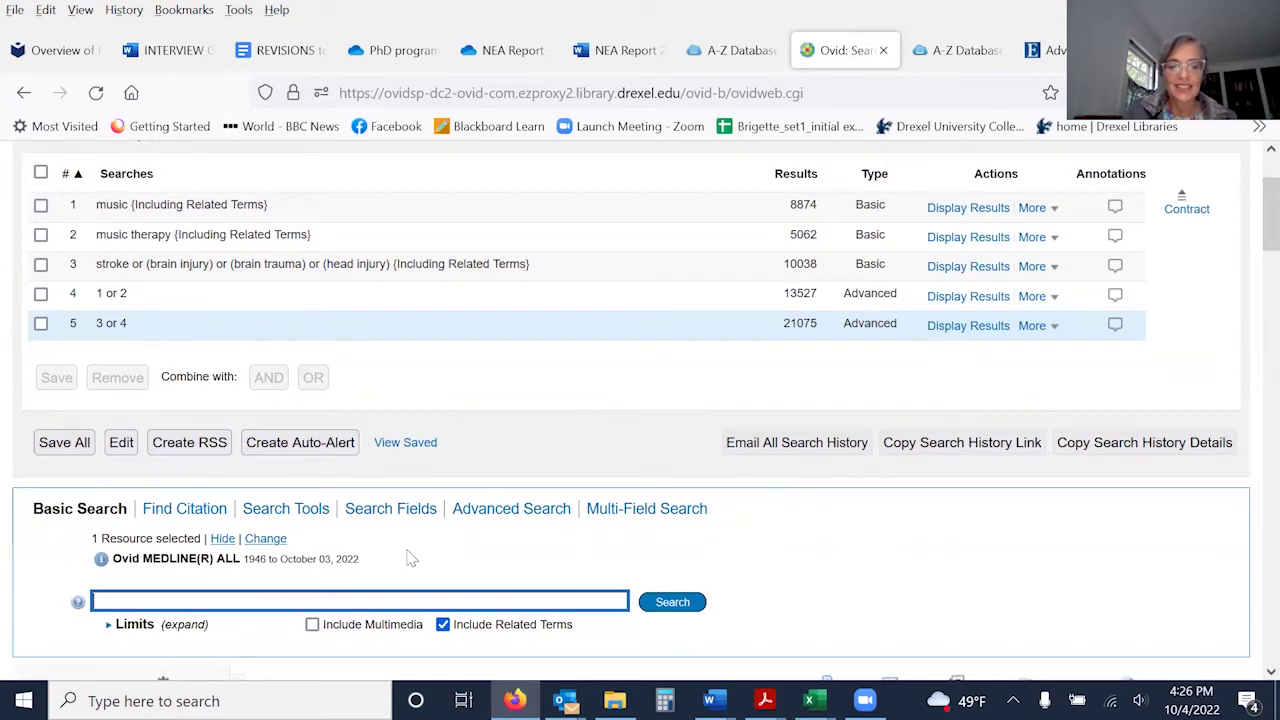
text(3 and )
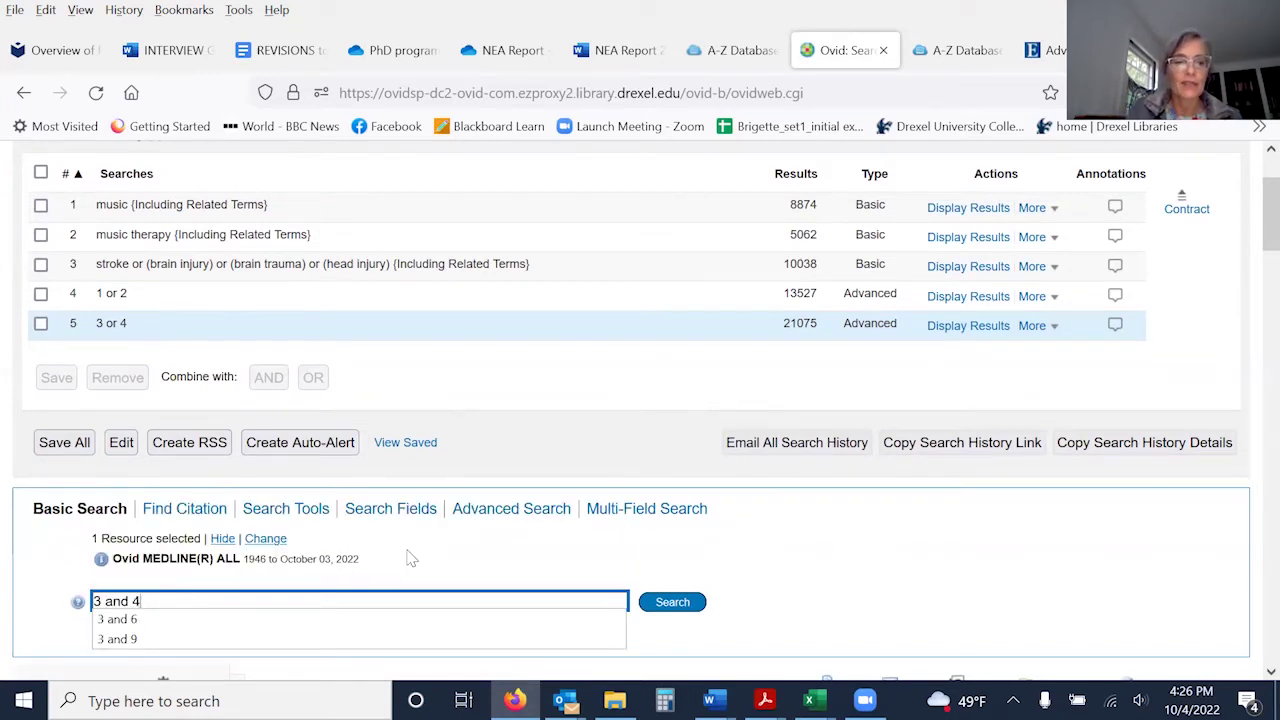
text(4)
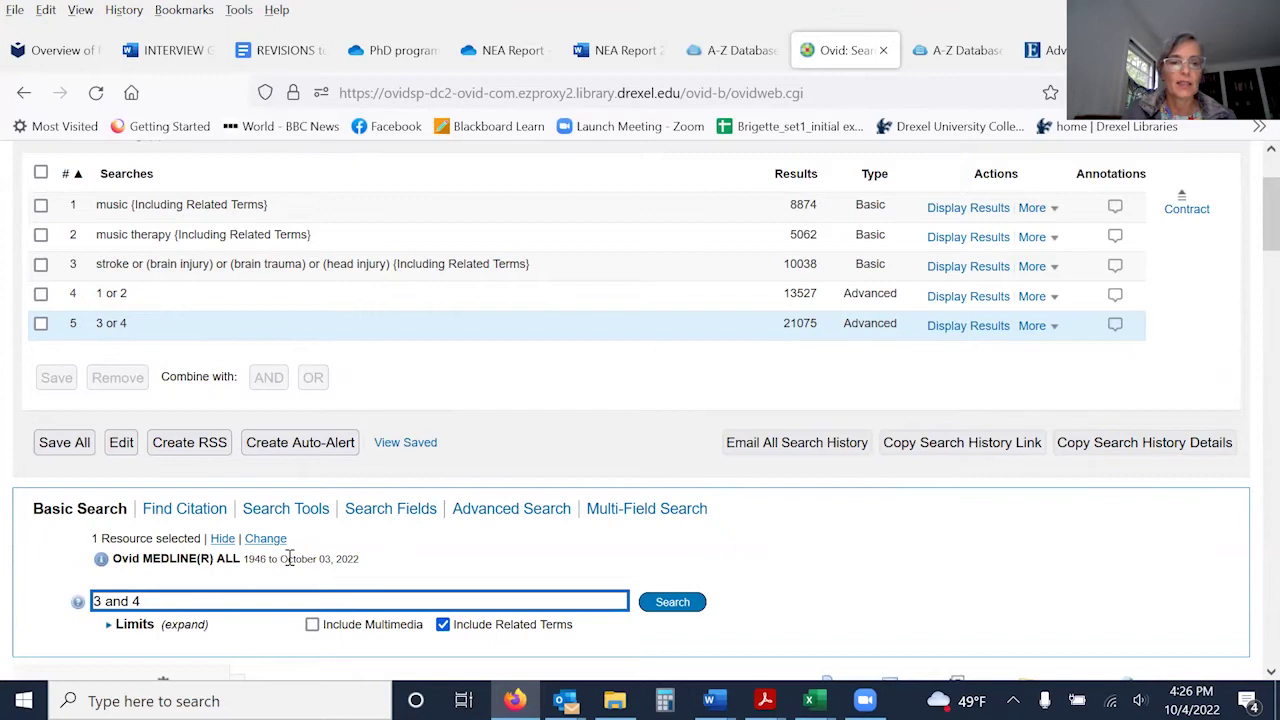
key(Return)
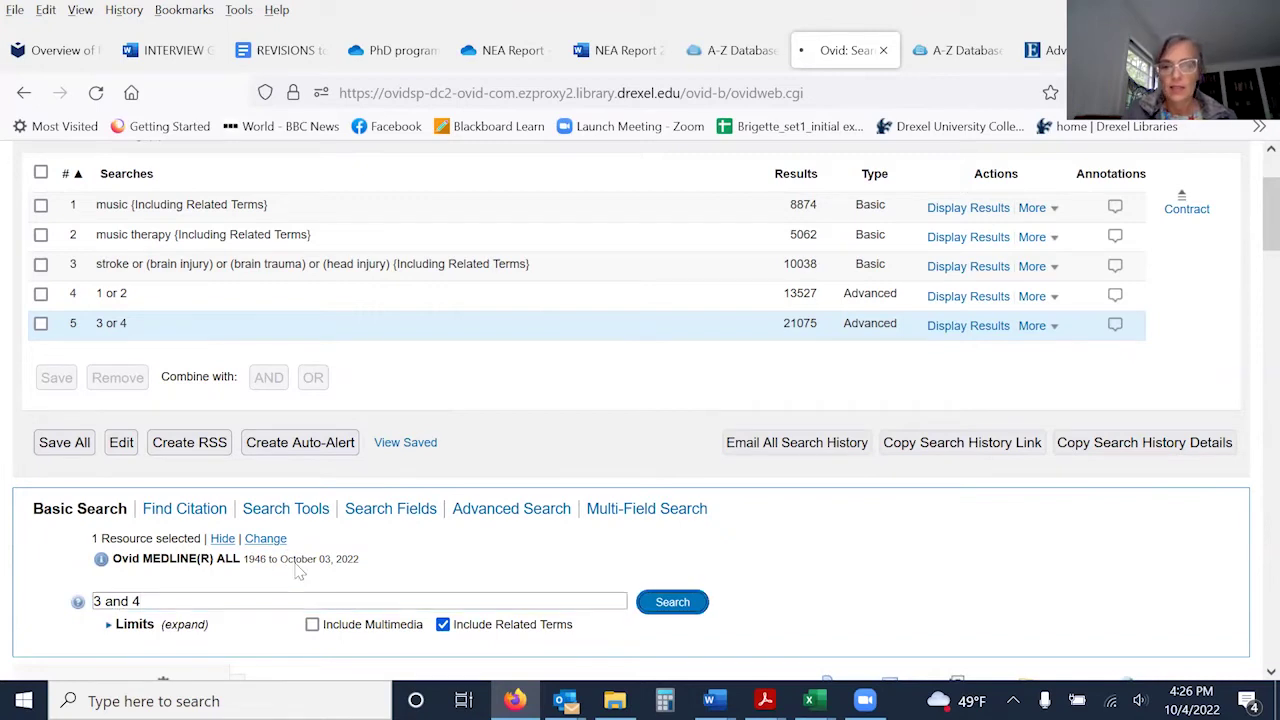
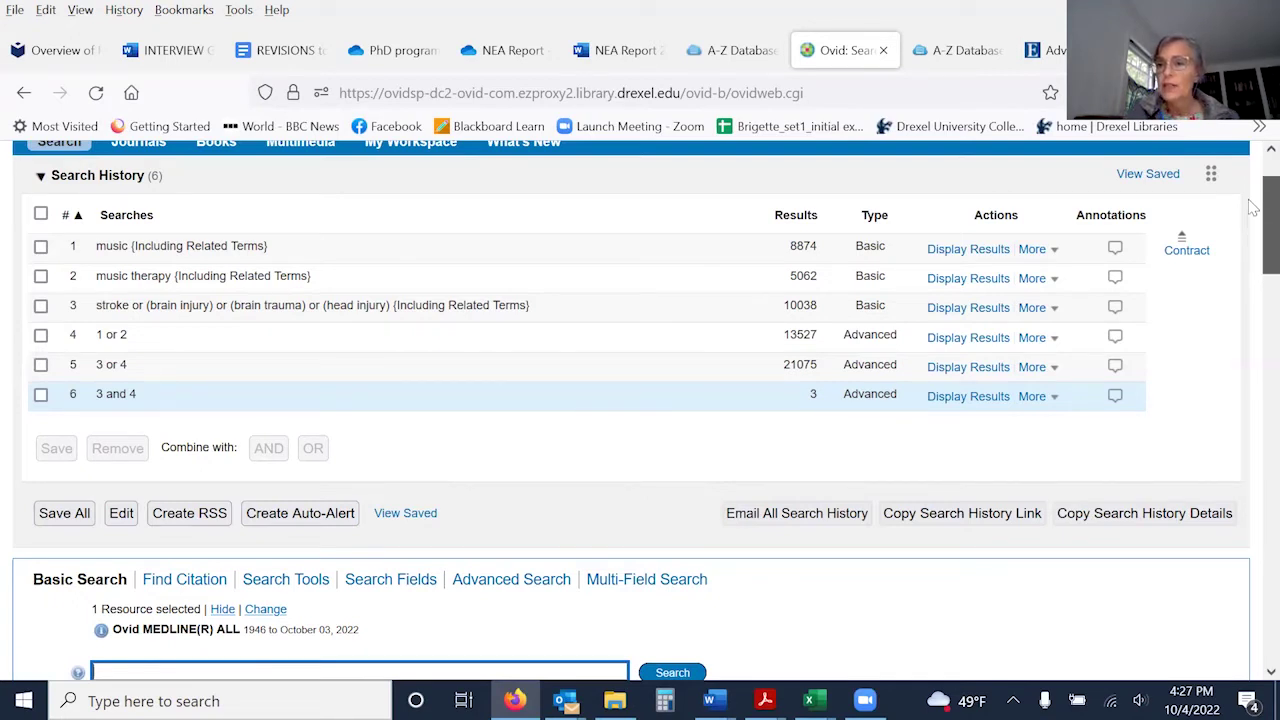
- Switch to the APA PsycInfo advanced search in EBSCOhost and enter "music" as the first search term
click(1045, 50)
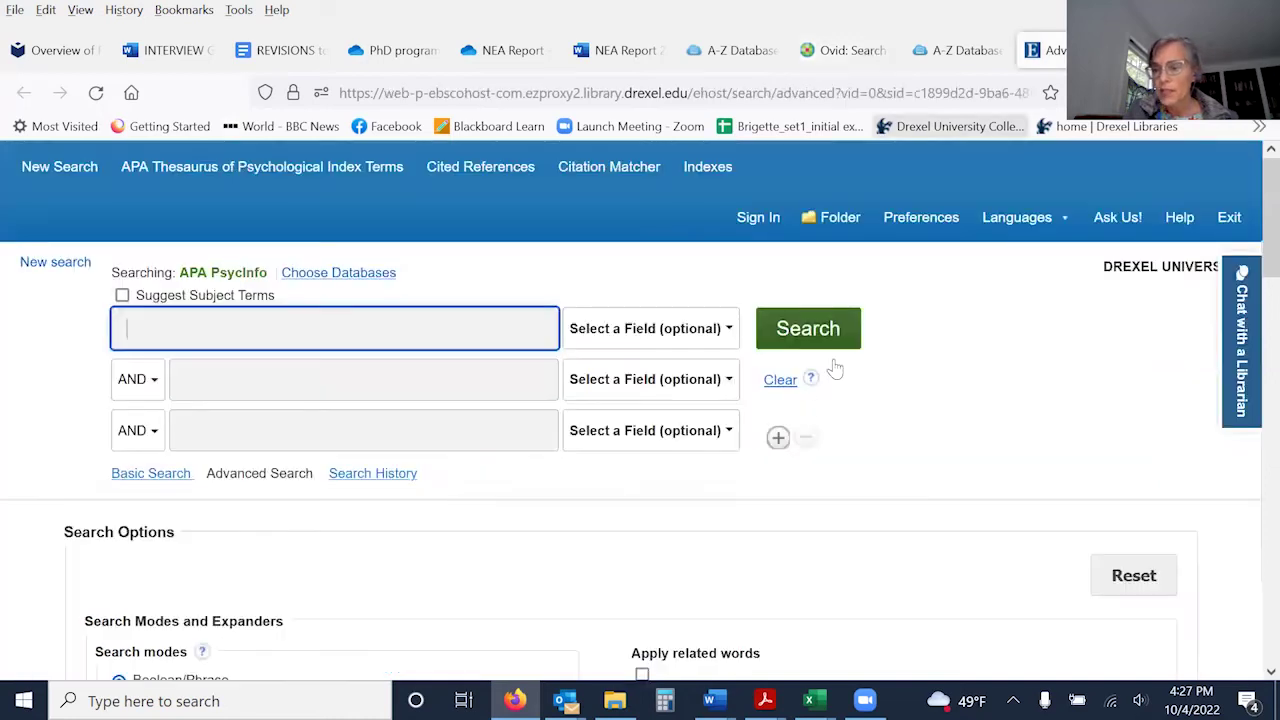
click(428, 332)
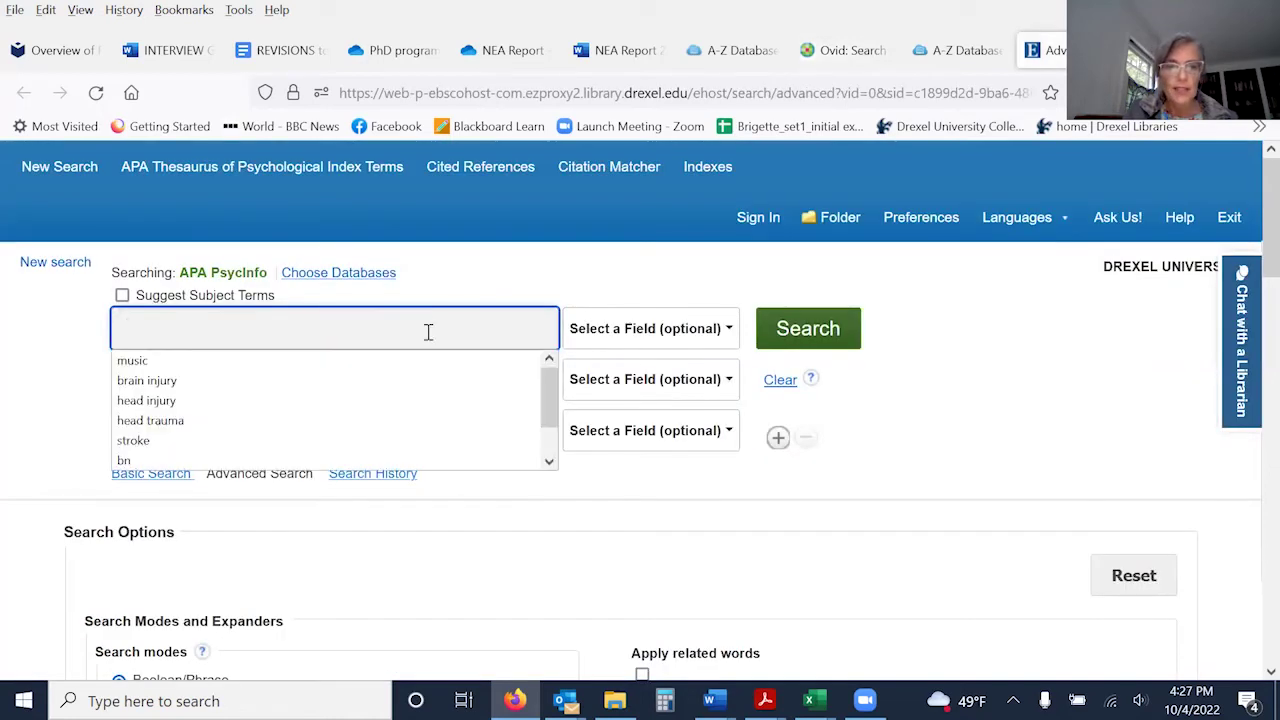
click(428, 331)
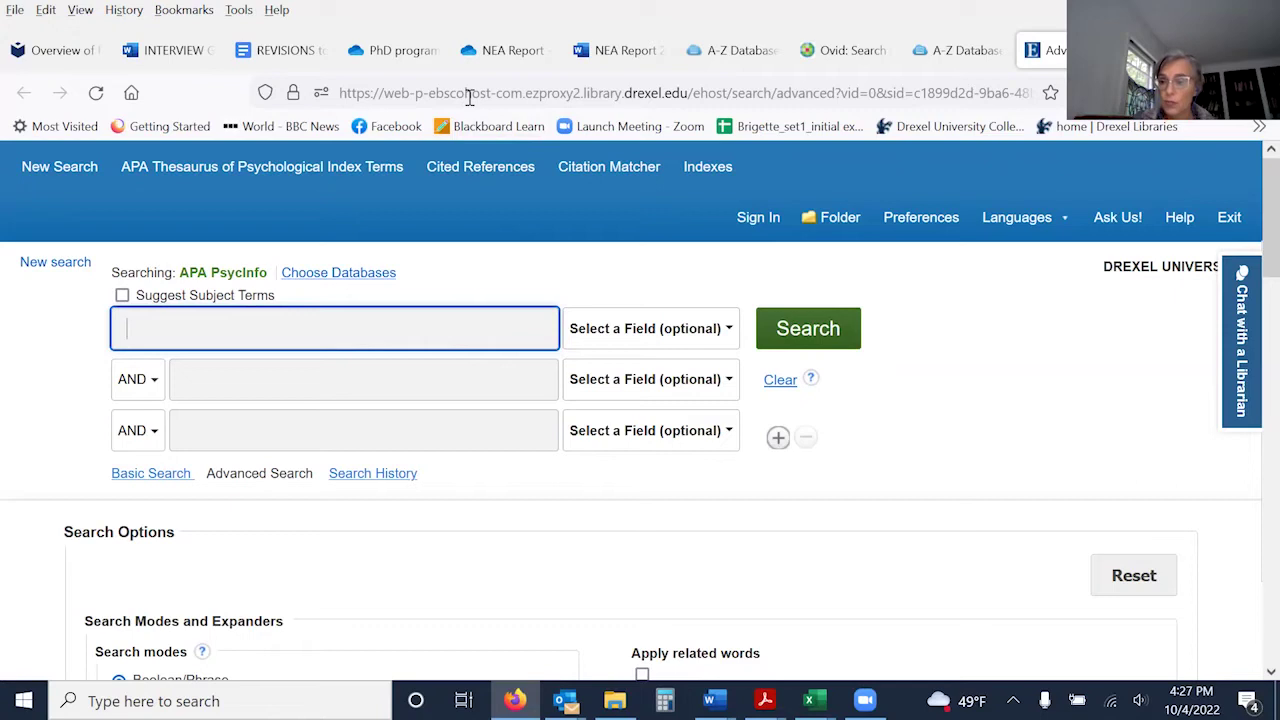
click(463, 333)
click(463, 333)
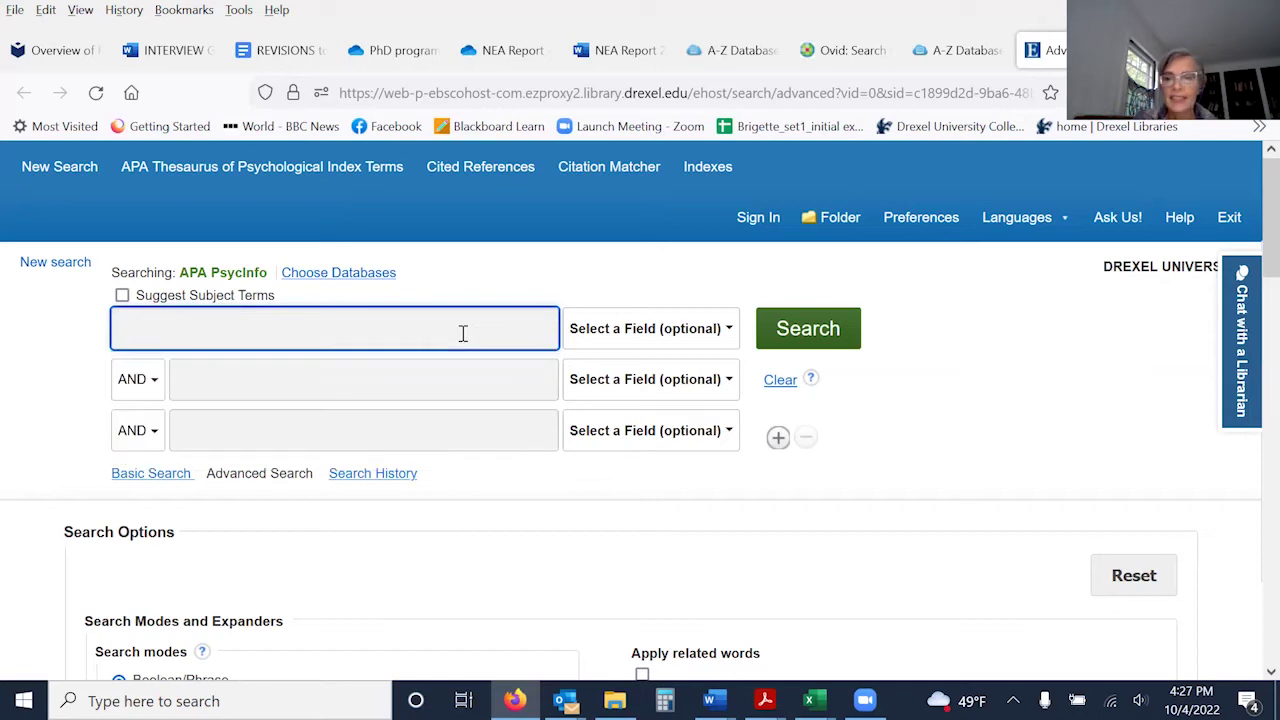
click(493, 282)
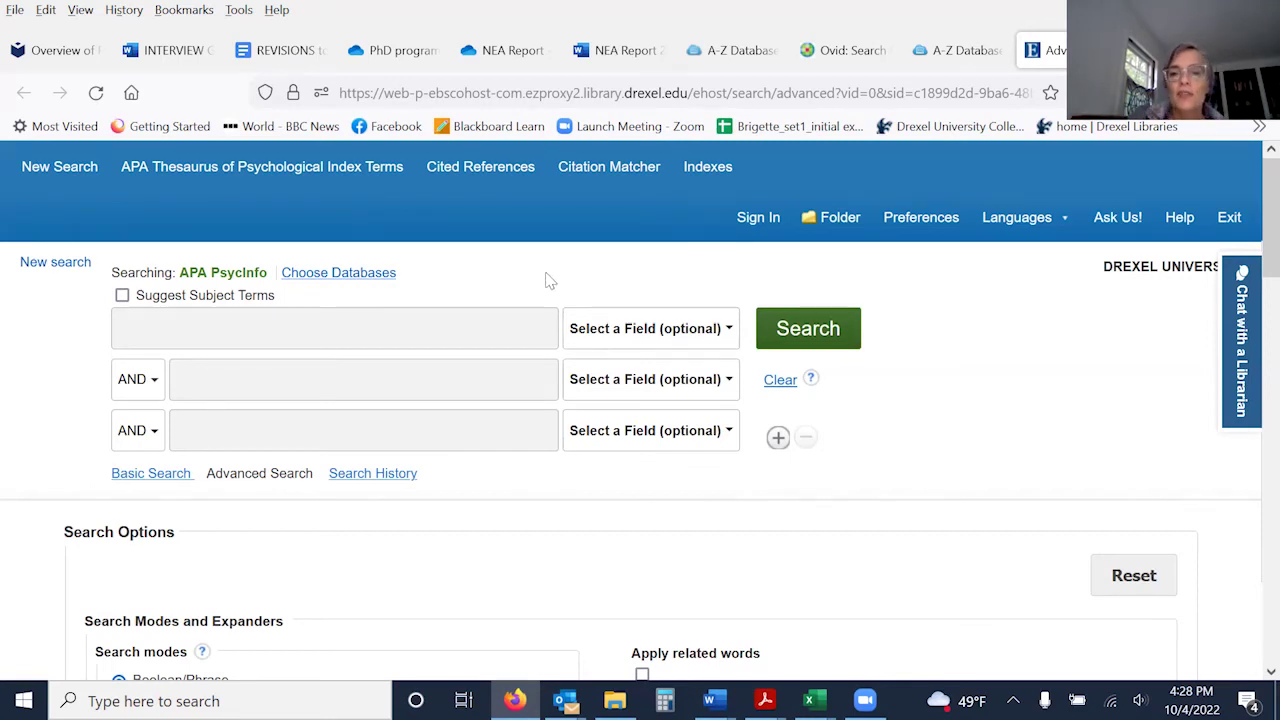
click(436, 337)
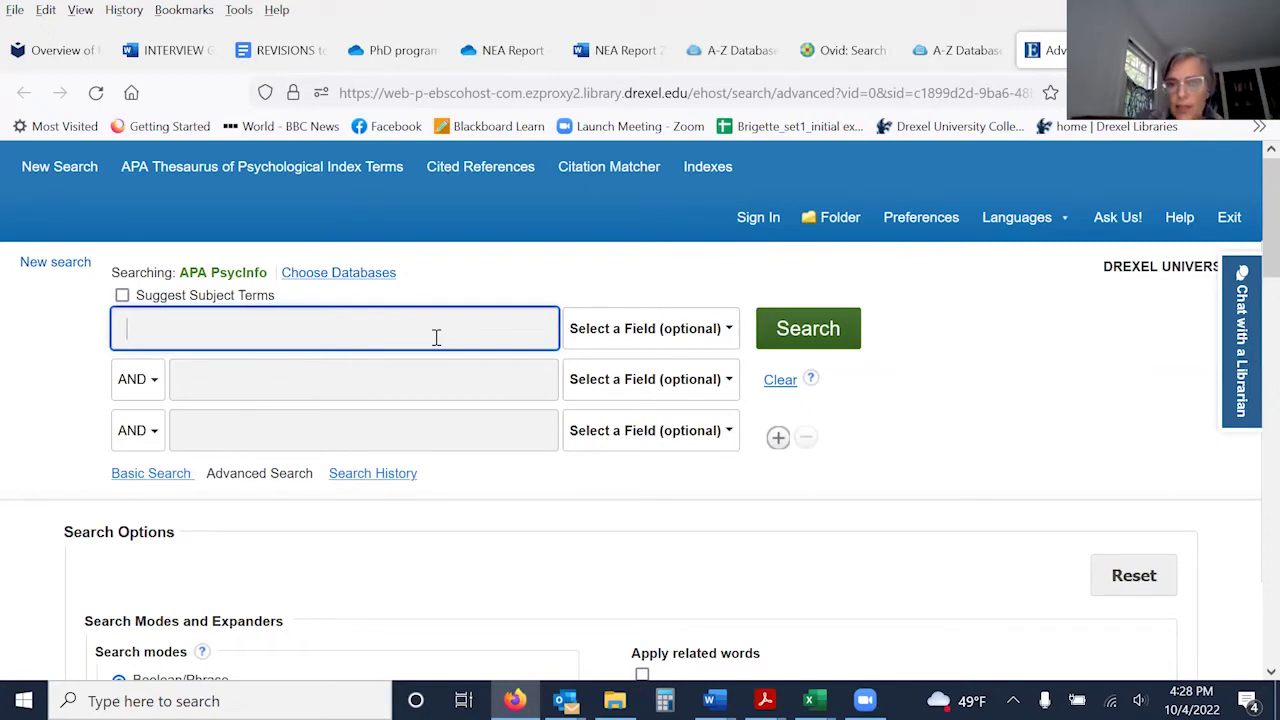
click(436, 337)
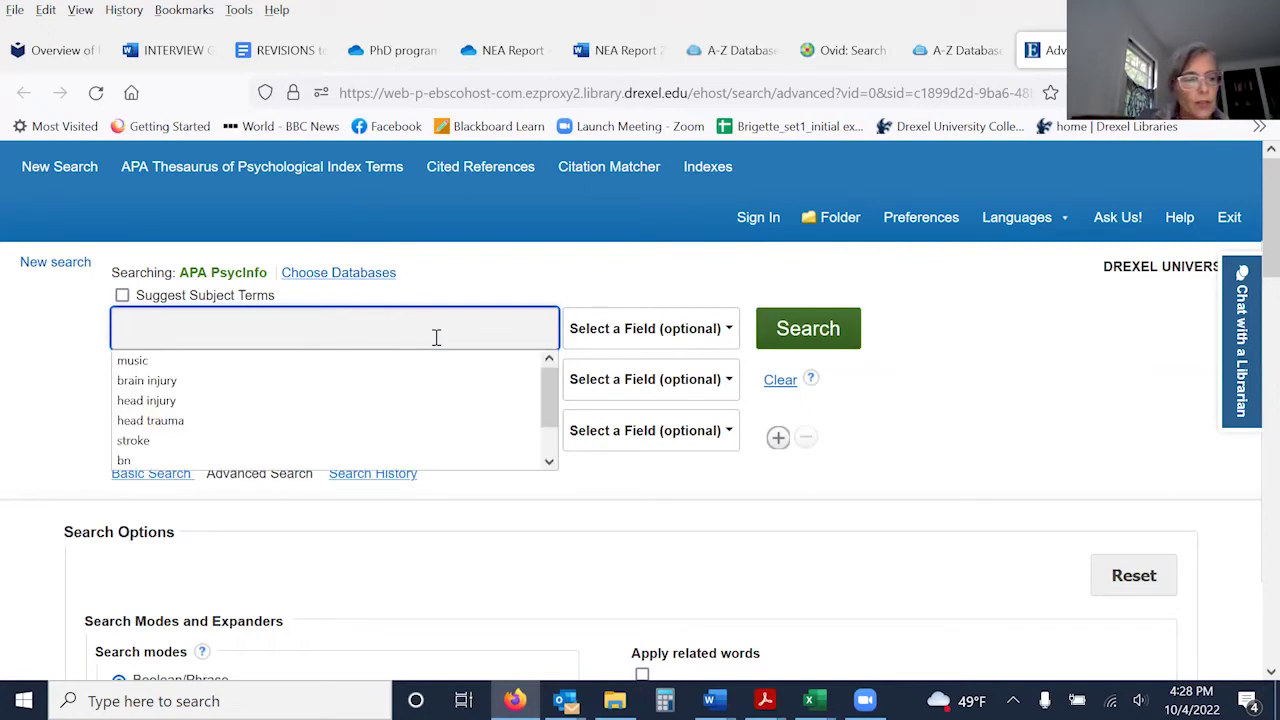
text(music)
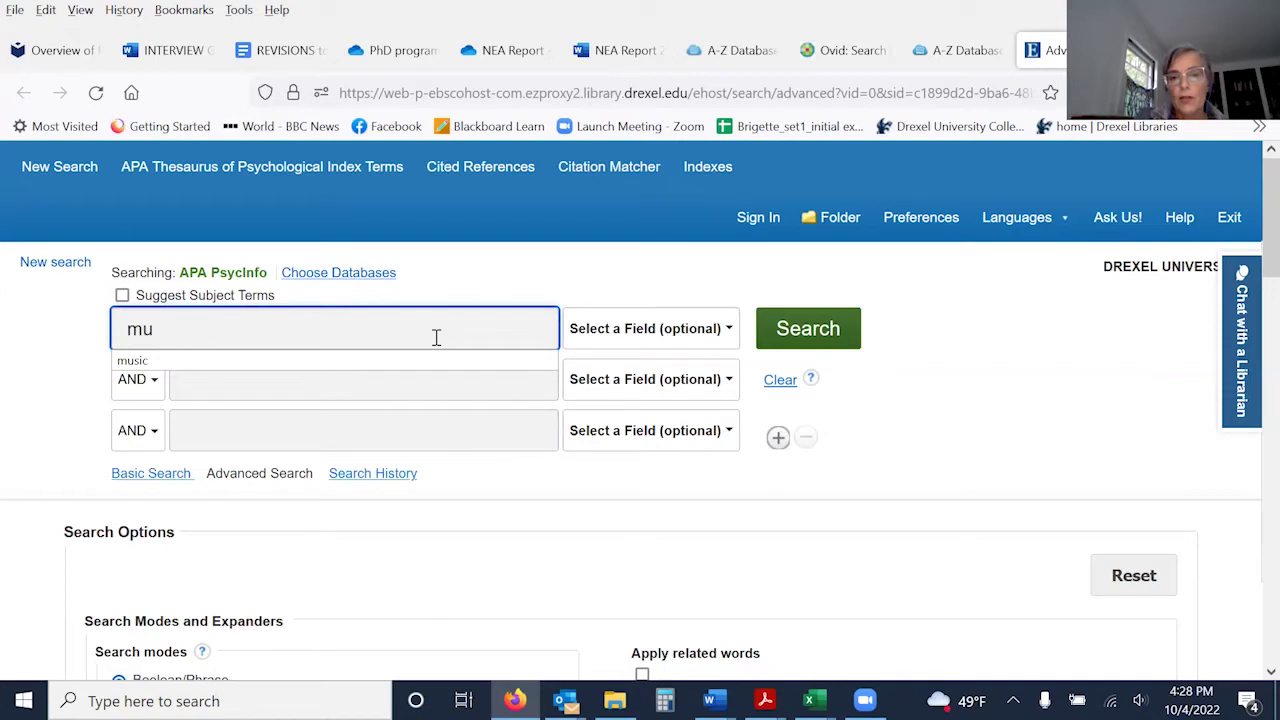
- Turn on Suggest Subject Terms and look up "music" in the APA Thesaurus of Psychological Index Terms
click(731, 331)
click(731, 331)
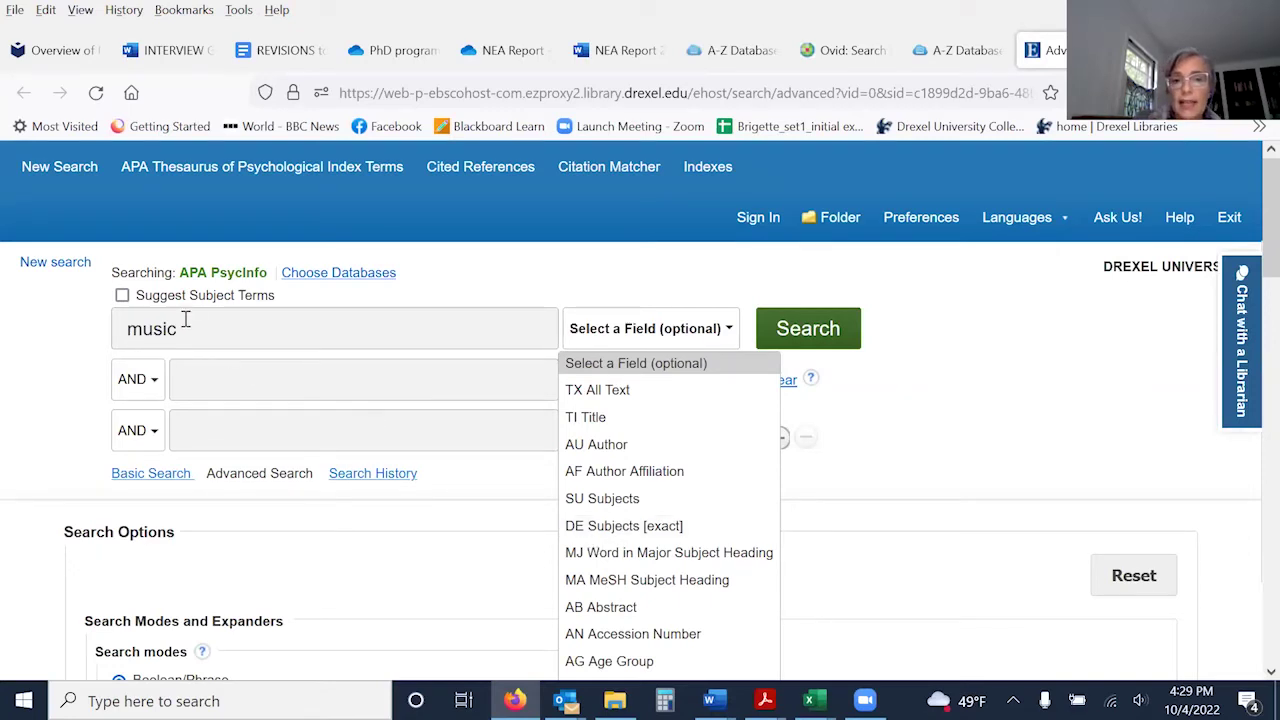
click(122, 295)
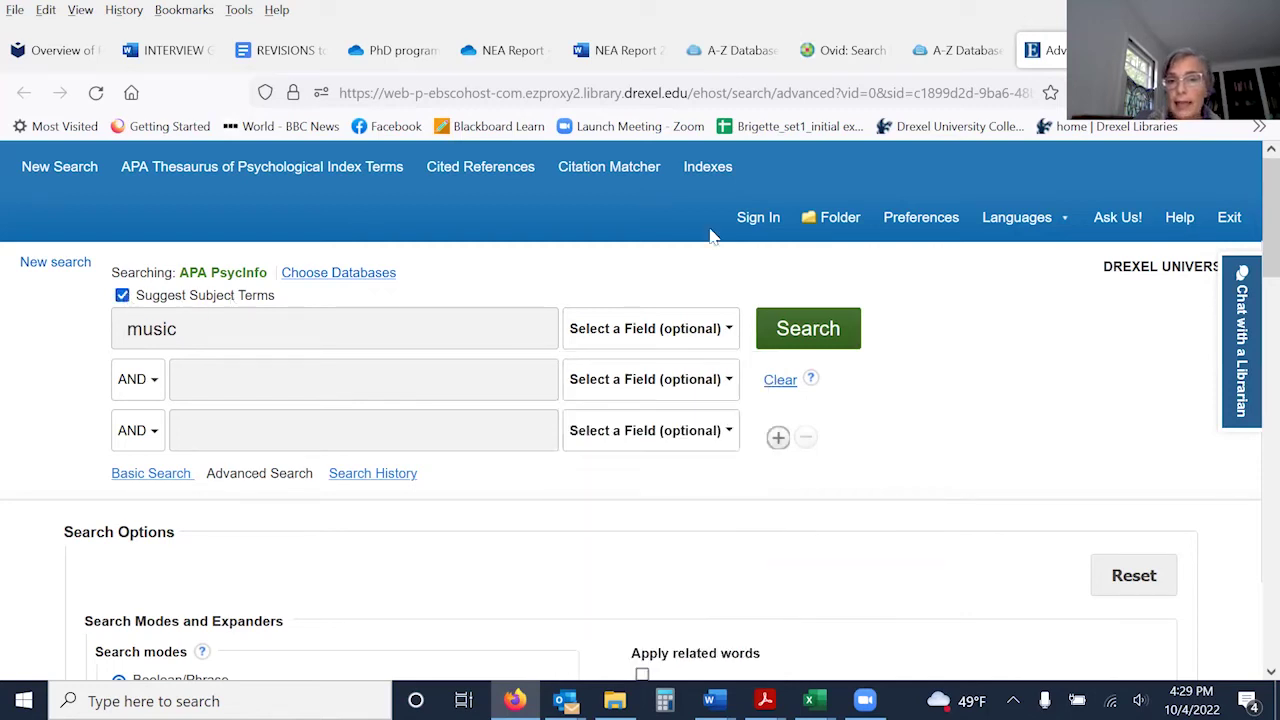
click(808, 330)
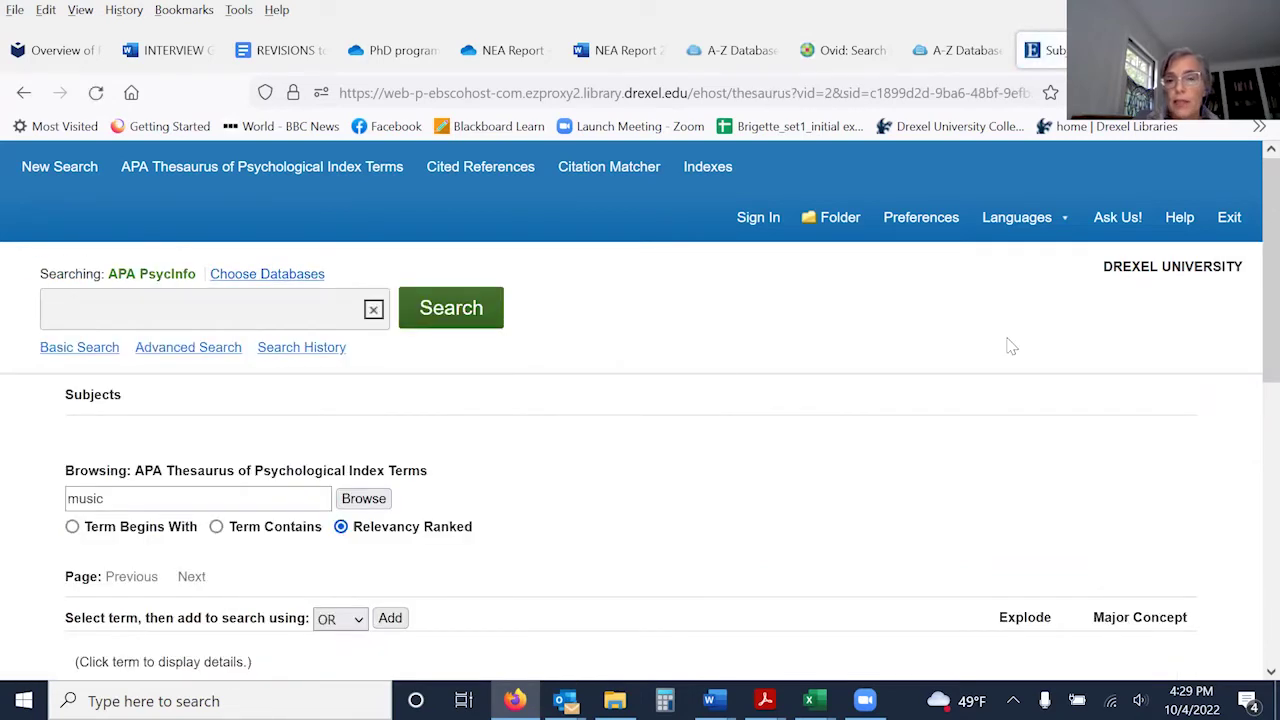
- Open the thesaurus entry for Music and examine its broader, narrower and related terms
scroll(1249, 414, down, 5)
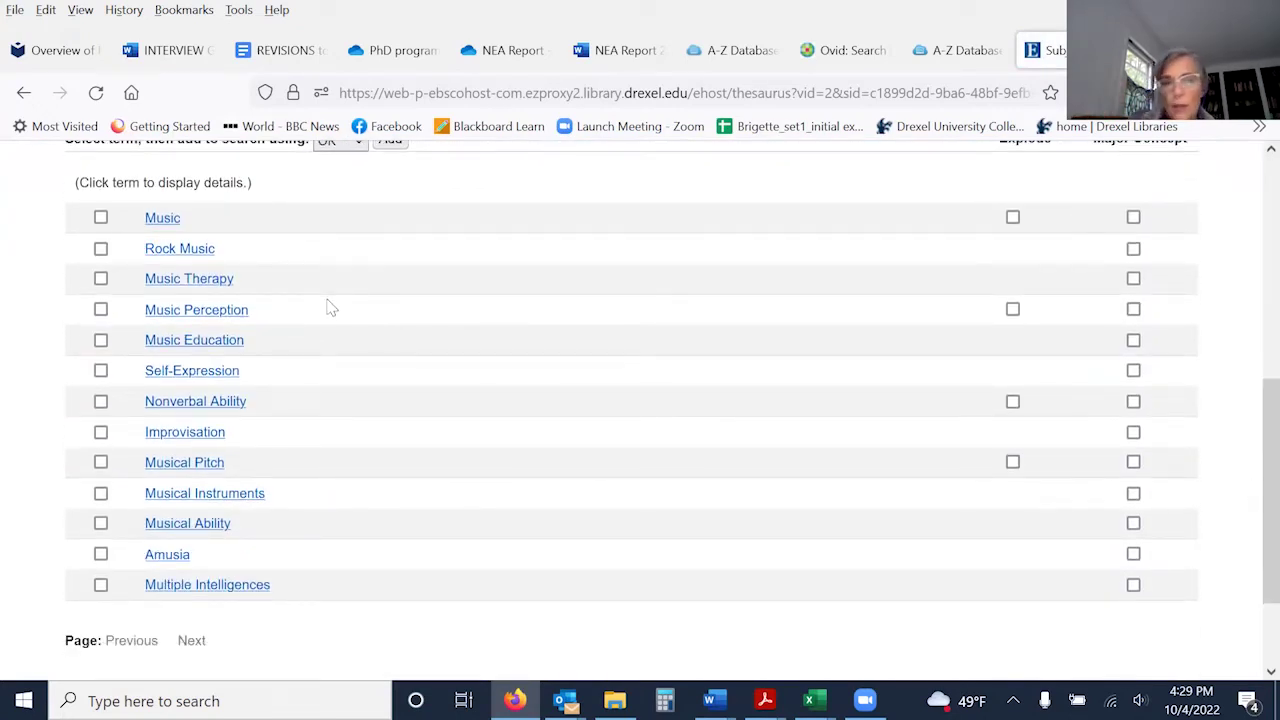
click(164, 224)
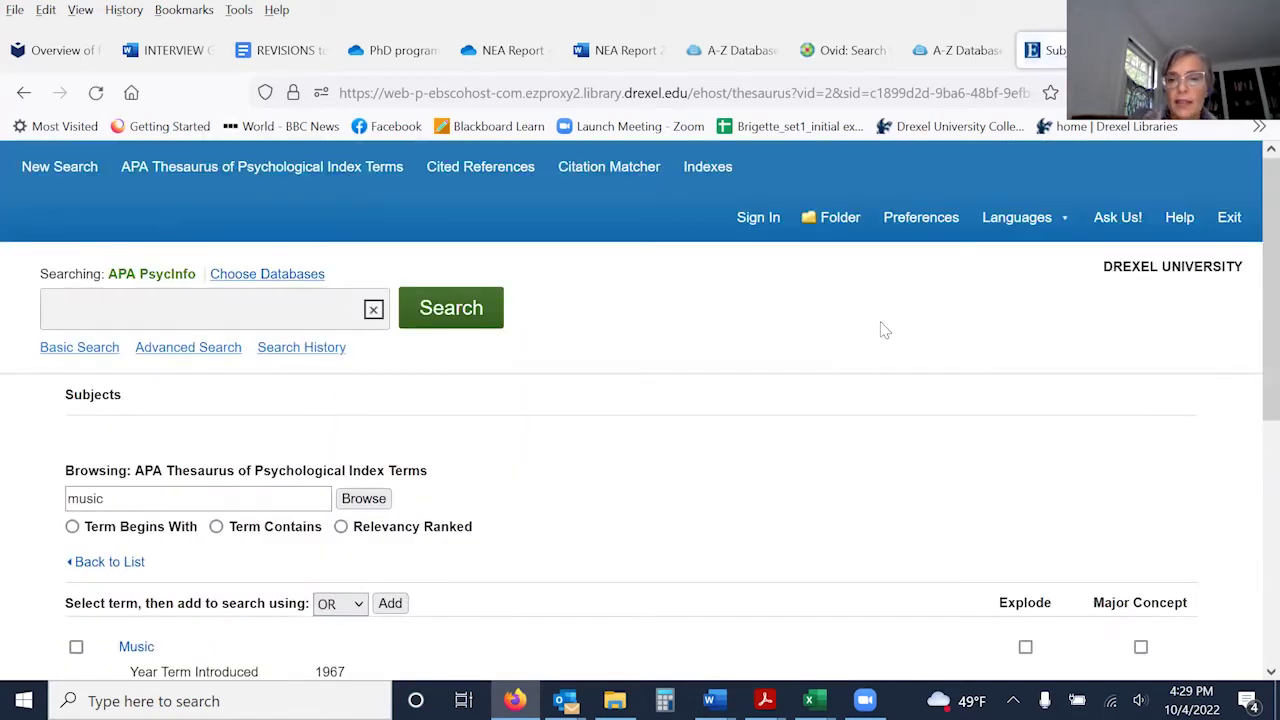
scroll(1253, 380, down, 5)
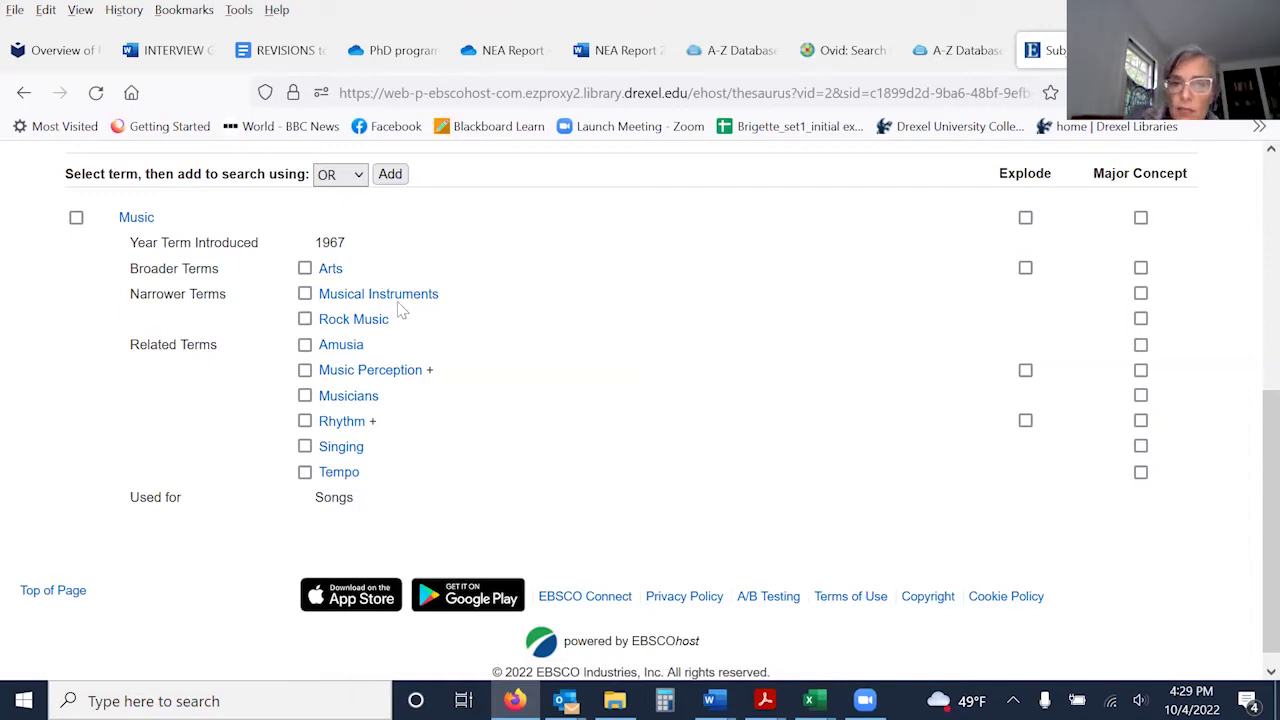
- Add the subject term Music to the search using OR and run the search for DE "Music"
click(76, 218)
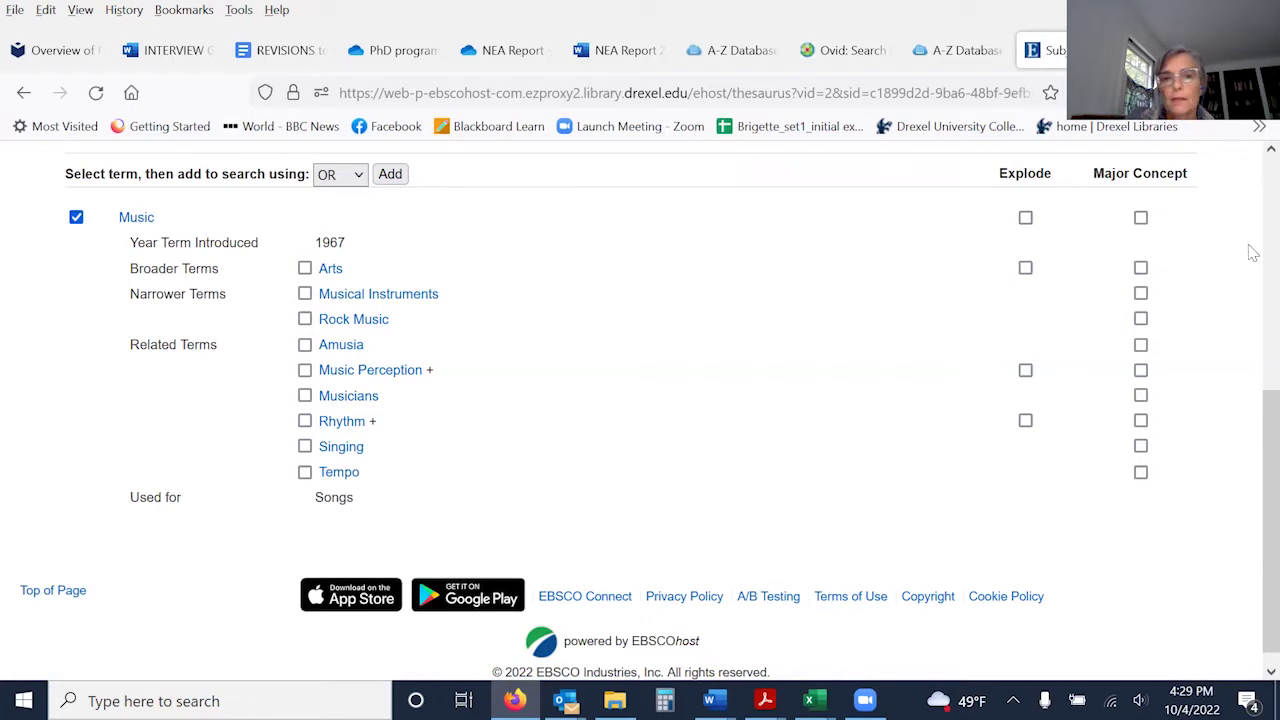
scroll(1253, 253, up, 3)
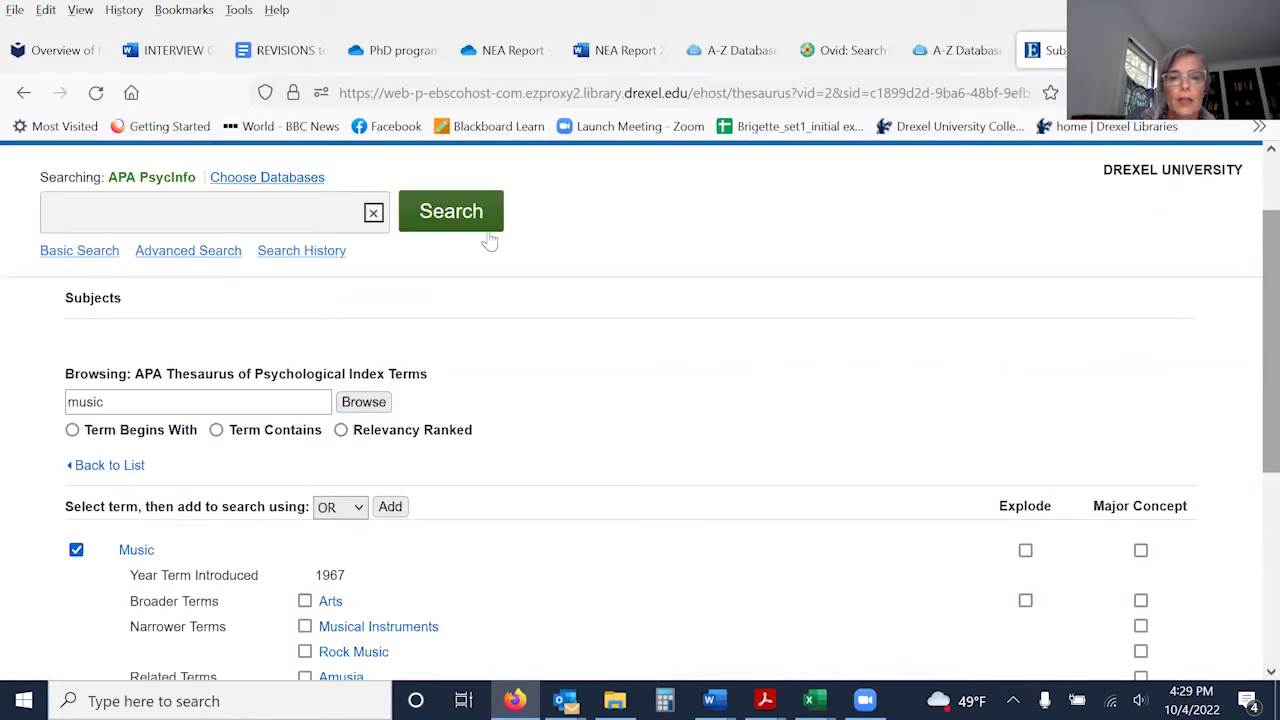
click(390, 506)
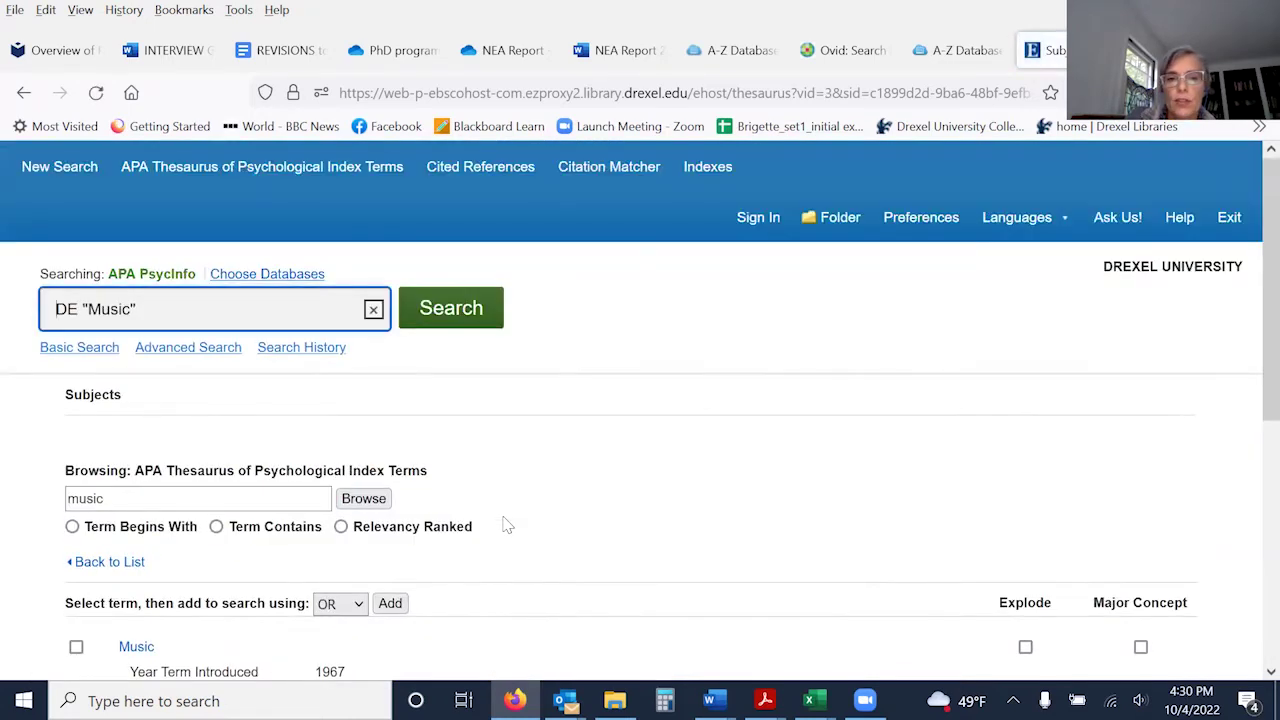
click(478, 316)
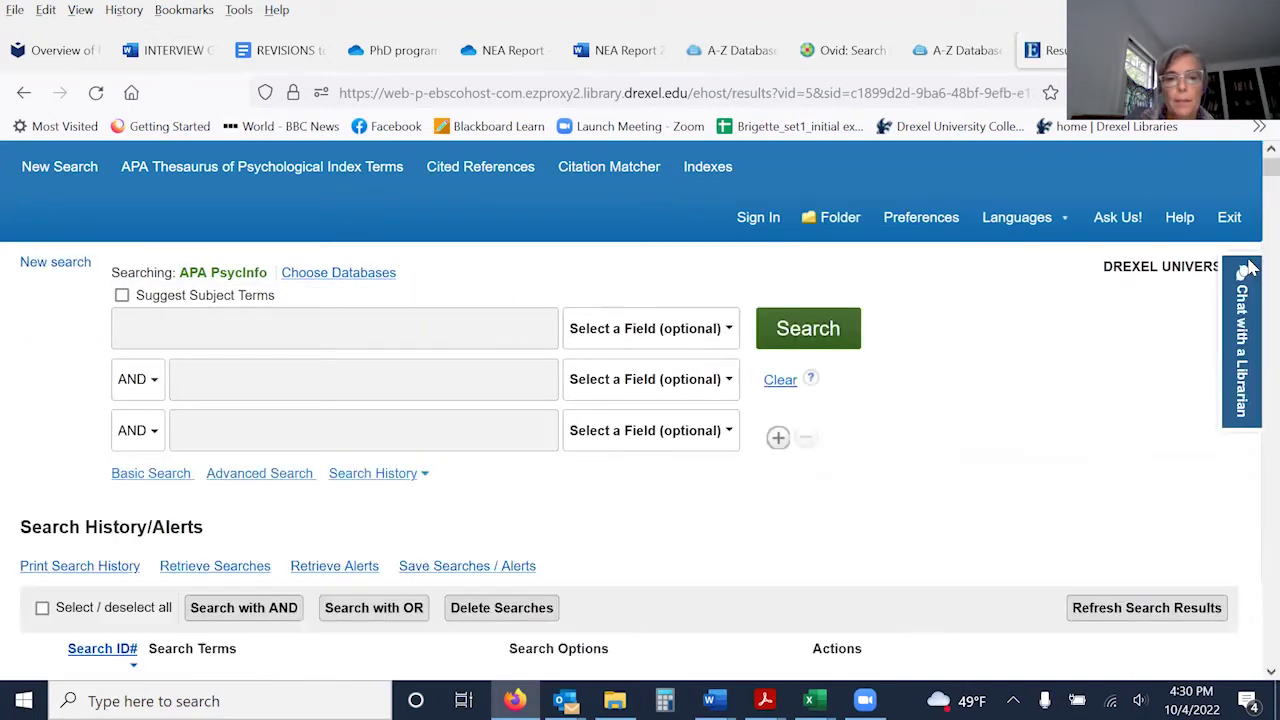
scroll(1248, 268, down, 5)
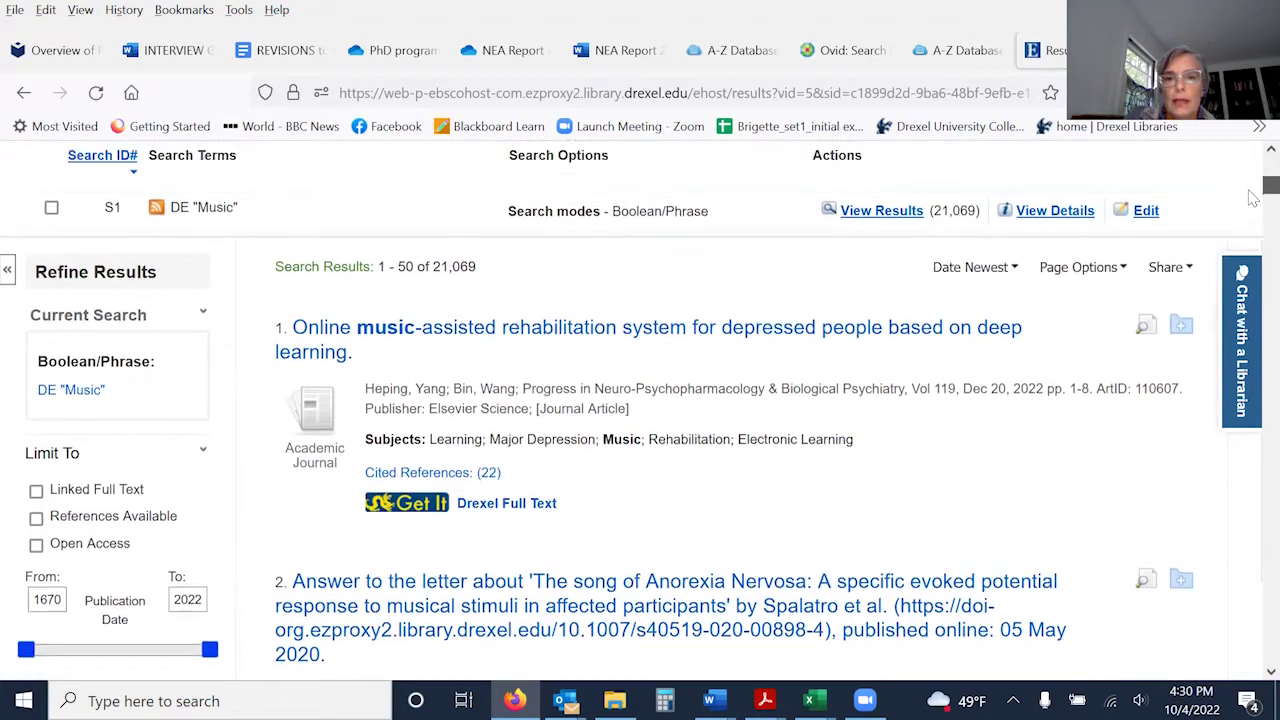
- Return to the advanced search form and enter "music" as the first search term
scroll(1248, 197, up, 2)
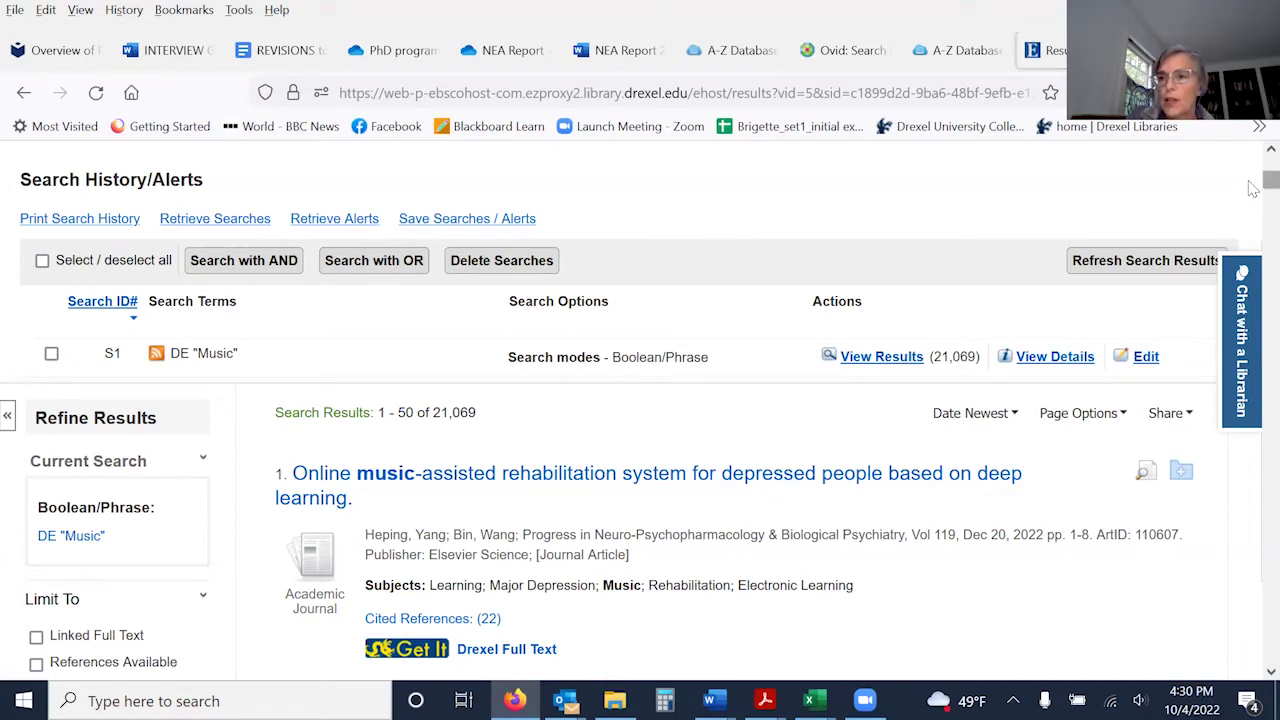
scroll(1249, 181, up, 3)
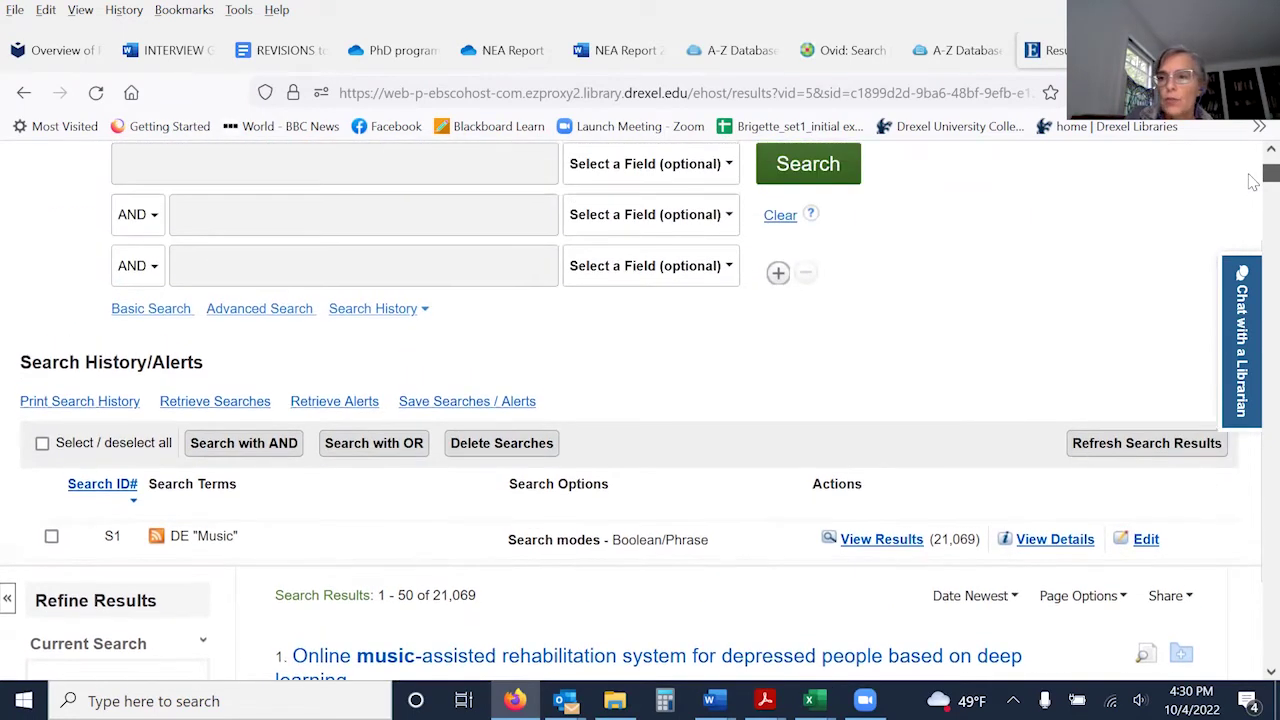
scroll(1252, 181, up, 2)
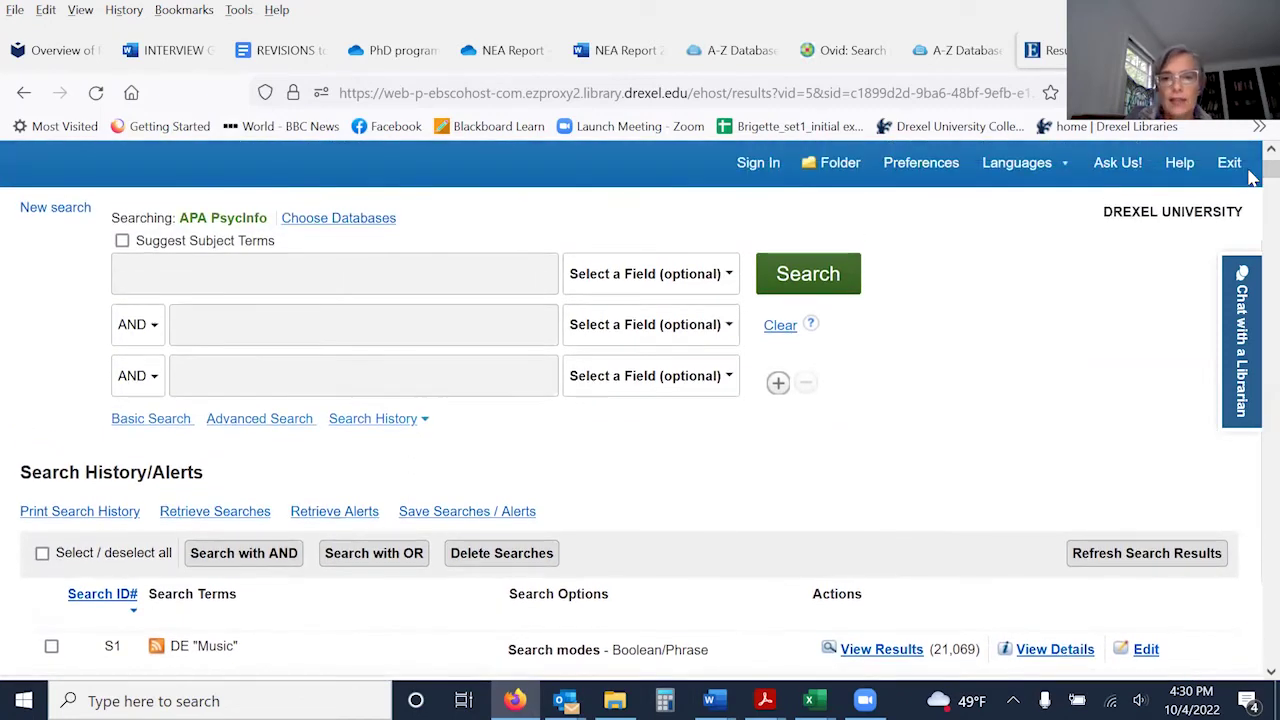
click(500, 250)
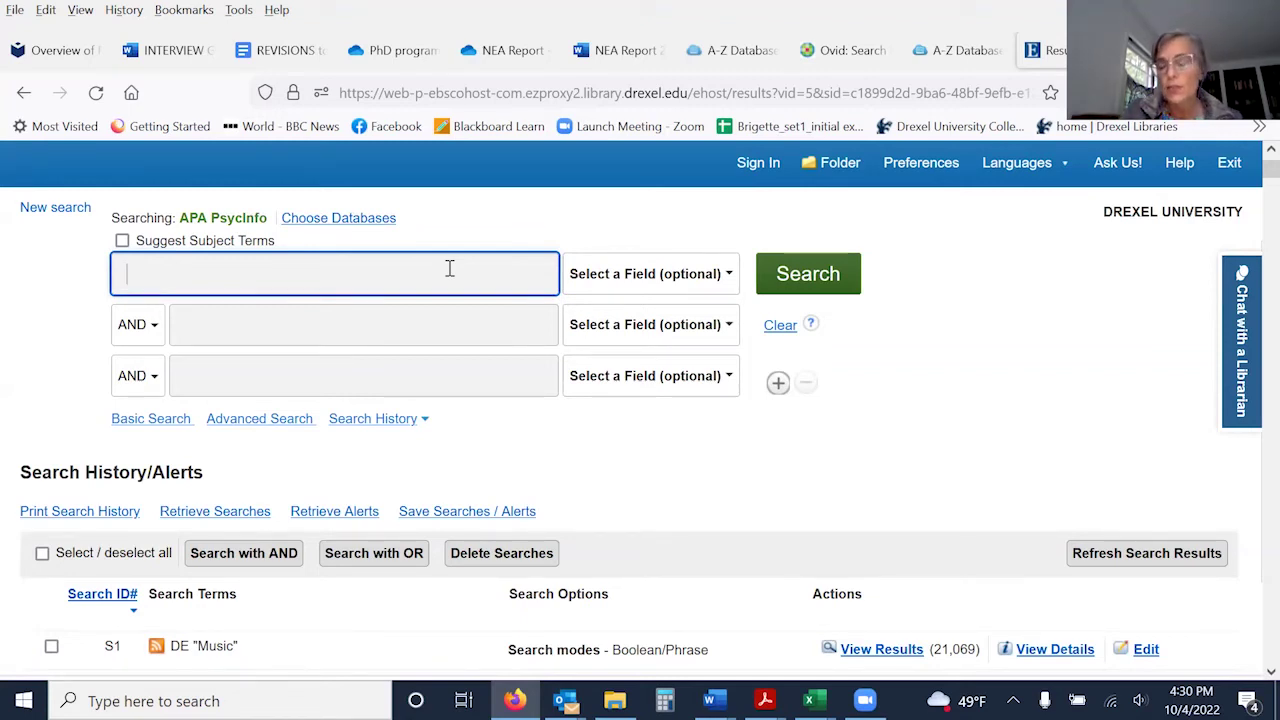
text(music)
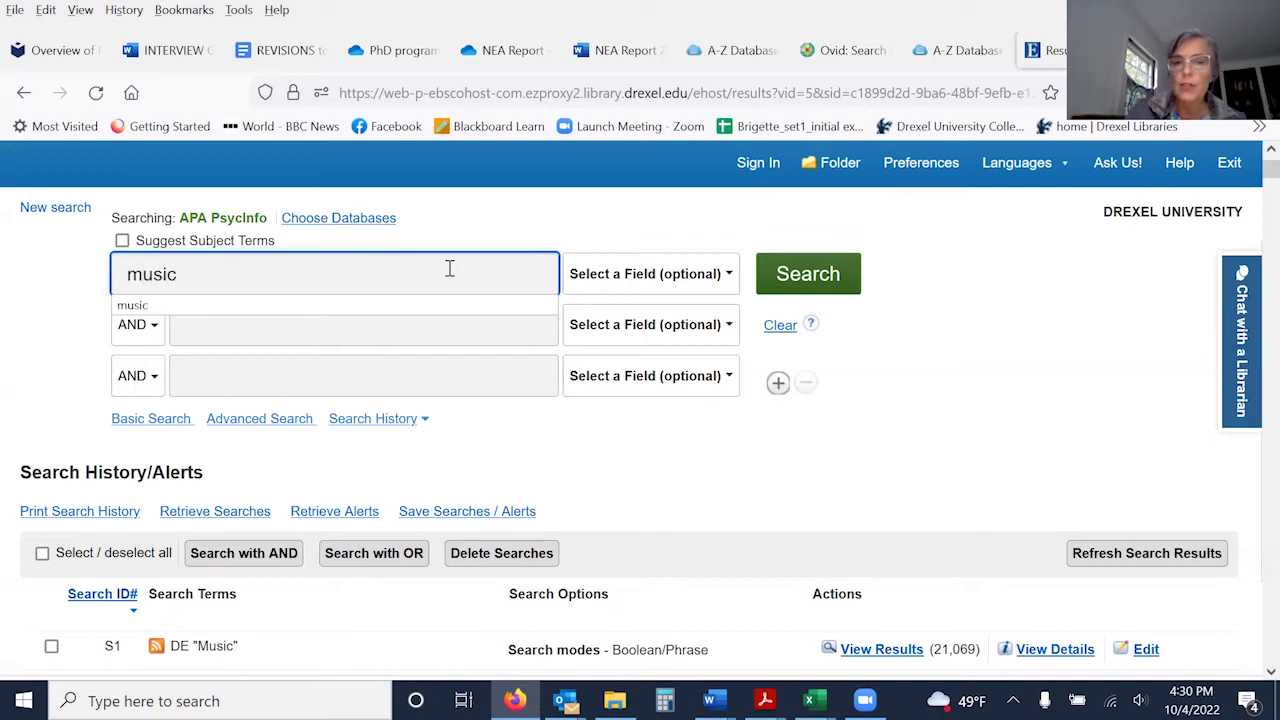
- Check the field code for All Text, prefix the term with it as "TX music", and run the search
click(733, 272)
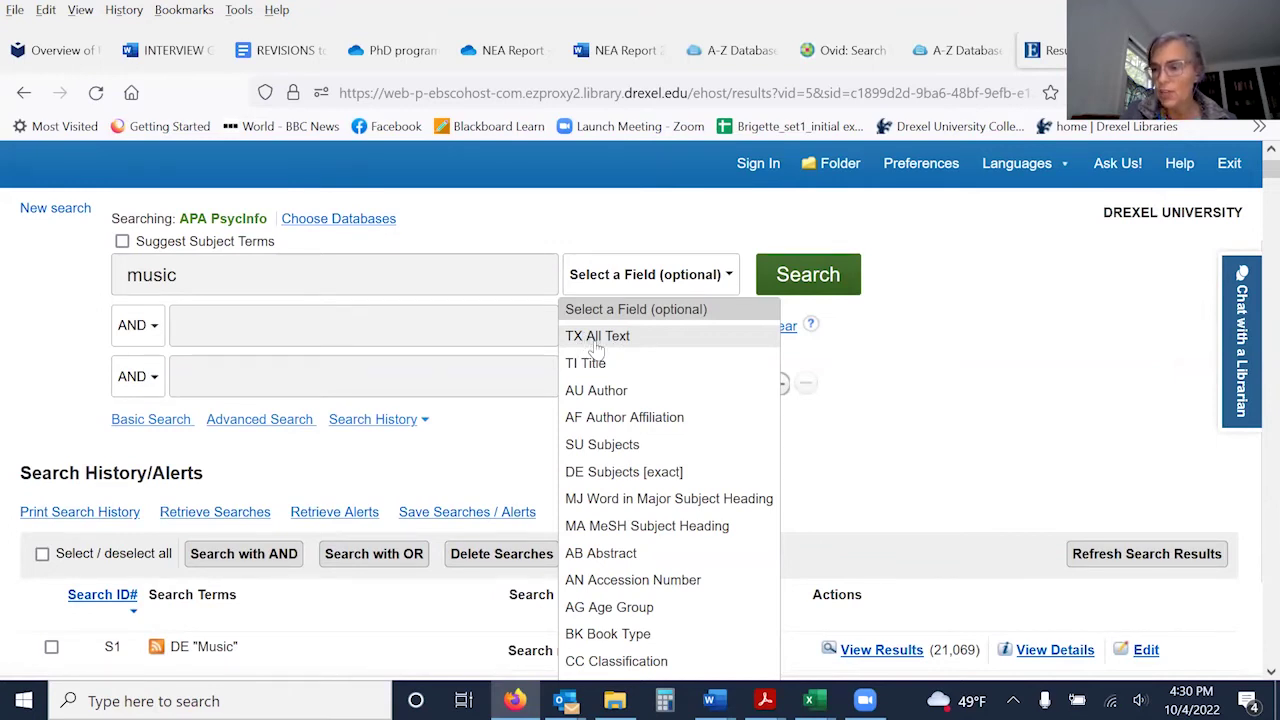
click(317, 286)
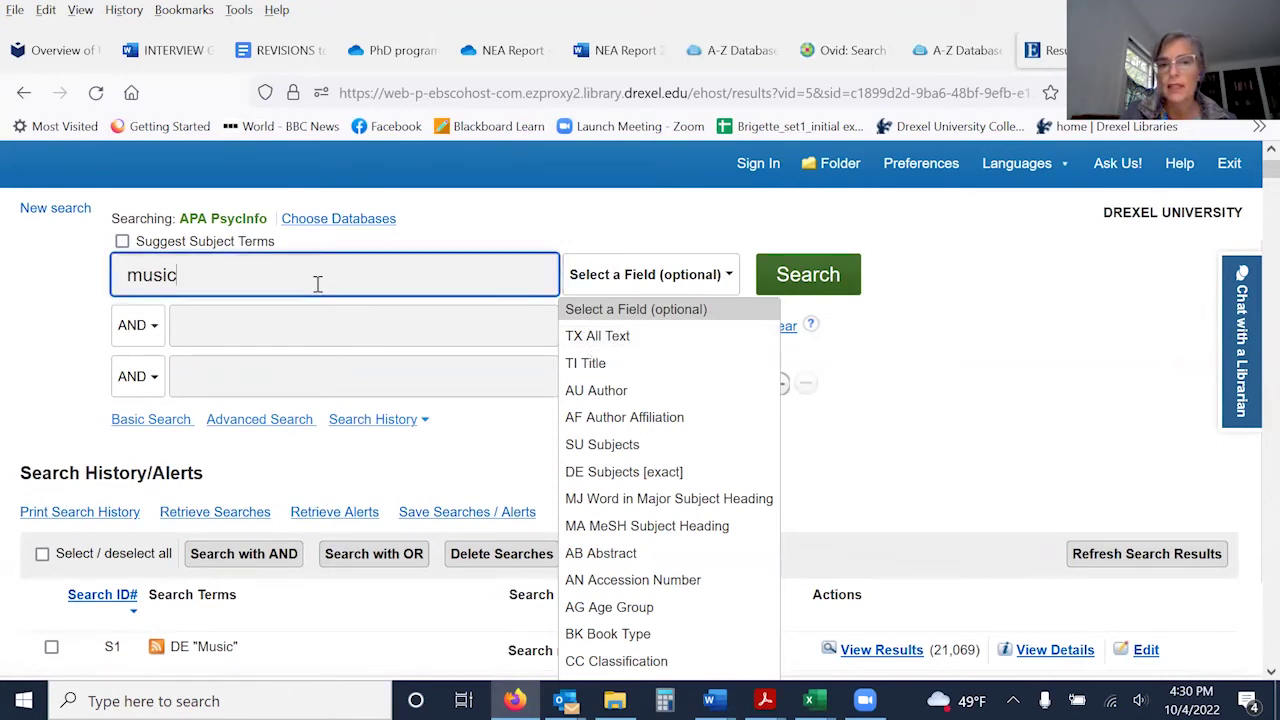
click(125, 280)
text(TX)
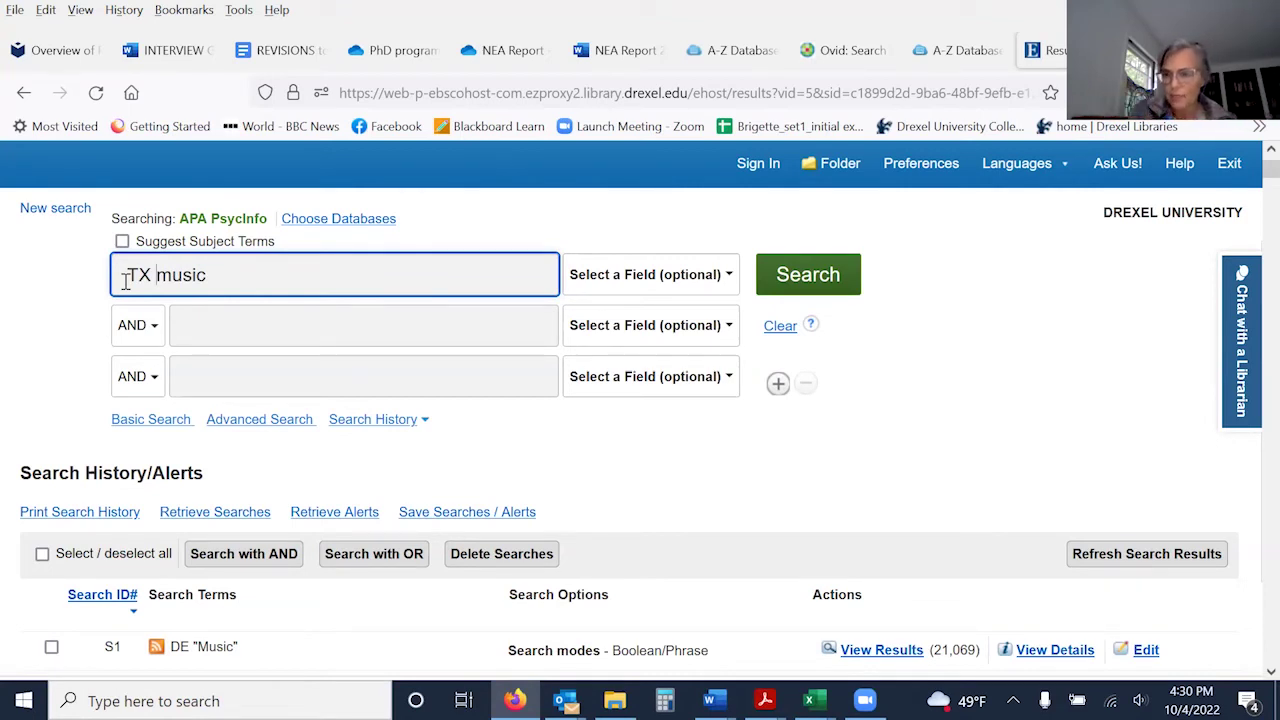
click(810, 287)
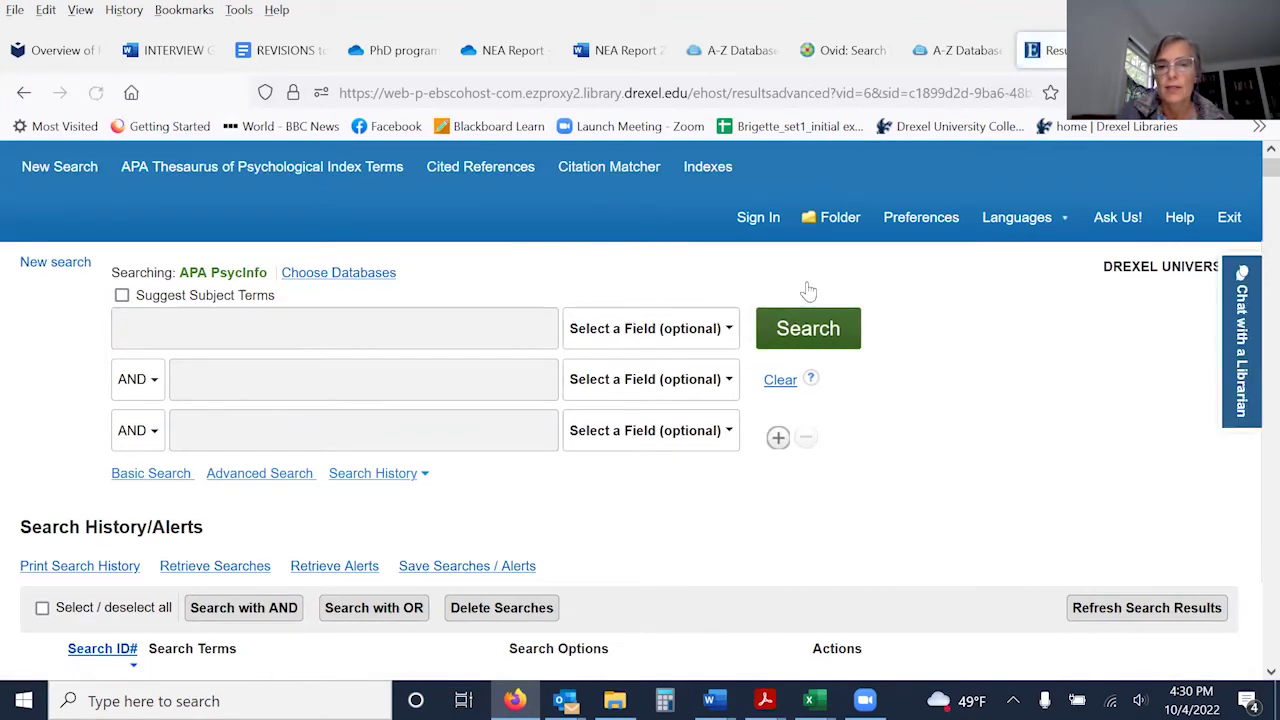
scroll(1252, 195, down, 3)
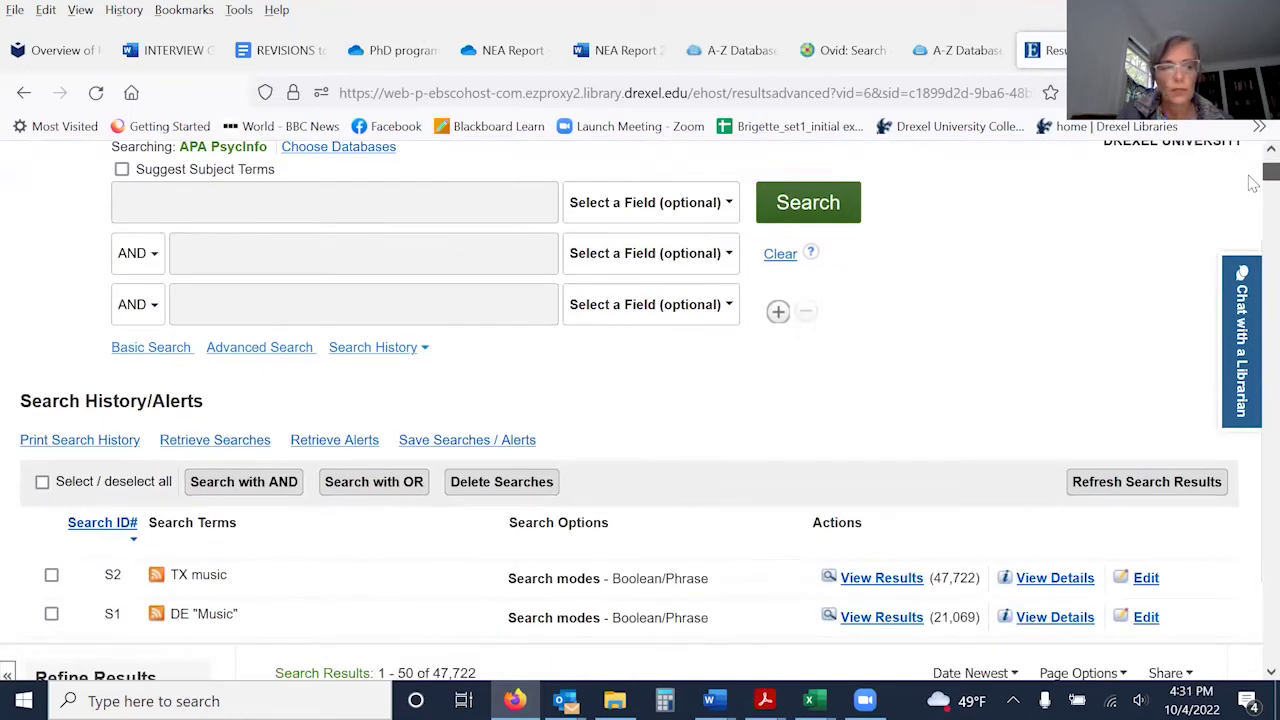
- Look up "brain injuries" in the APA Thesaurus with Suggest Subject Terms turned on
scroll(1252, 185, up, 3)
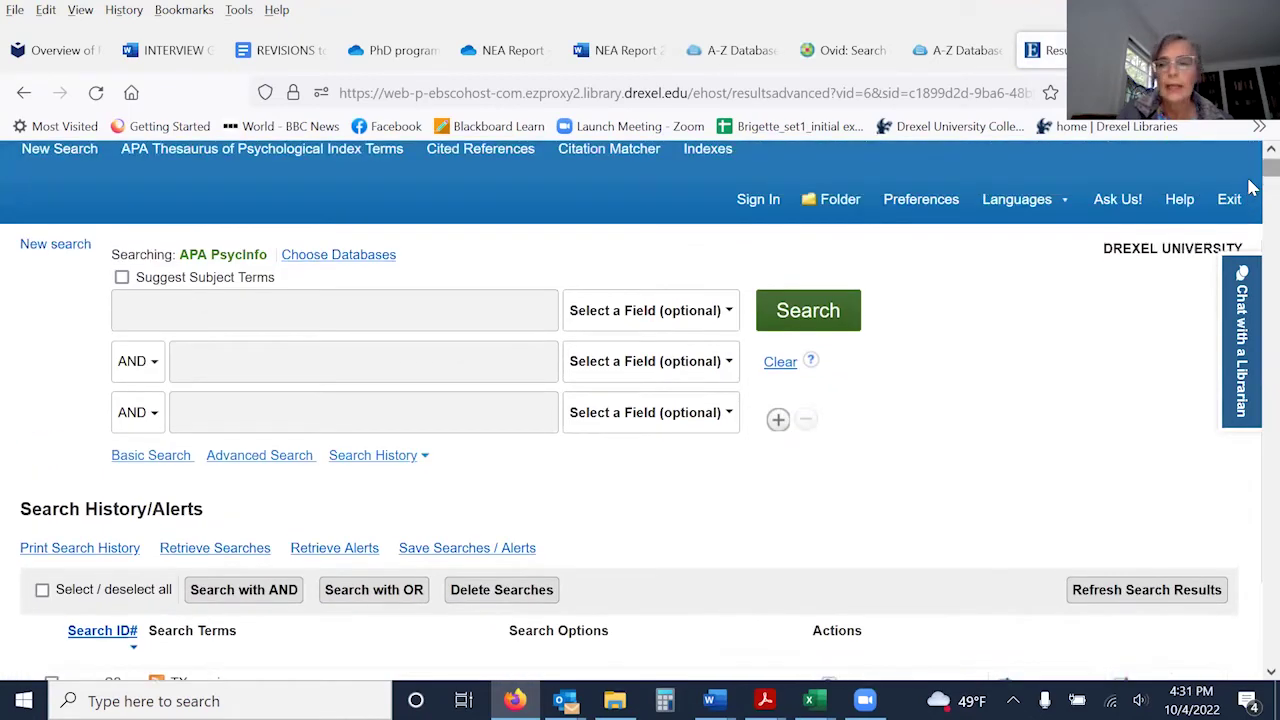
click(420, 317)
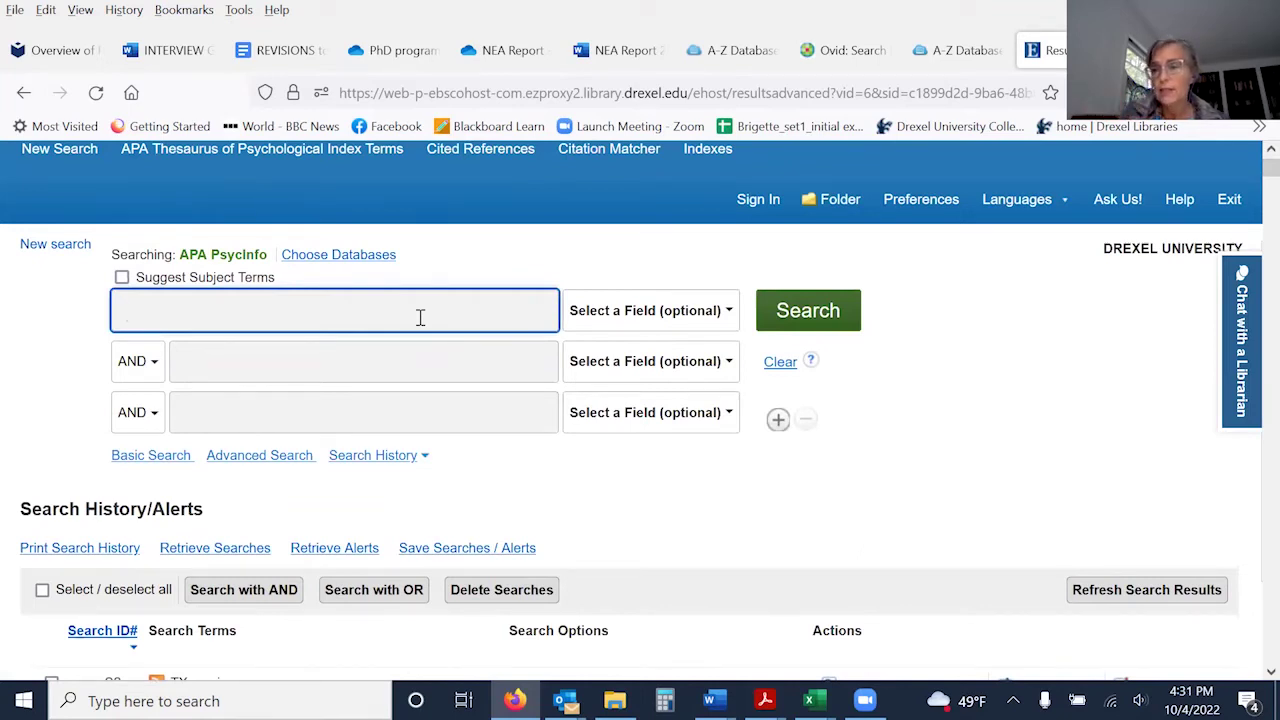
text(brain)
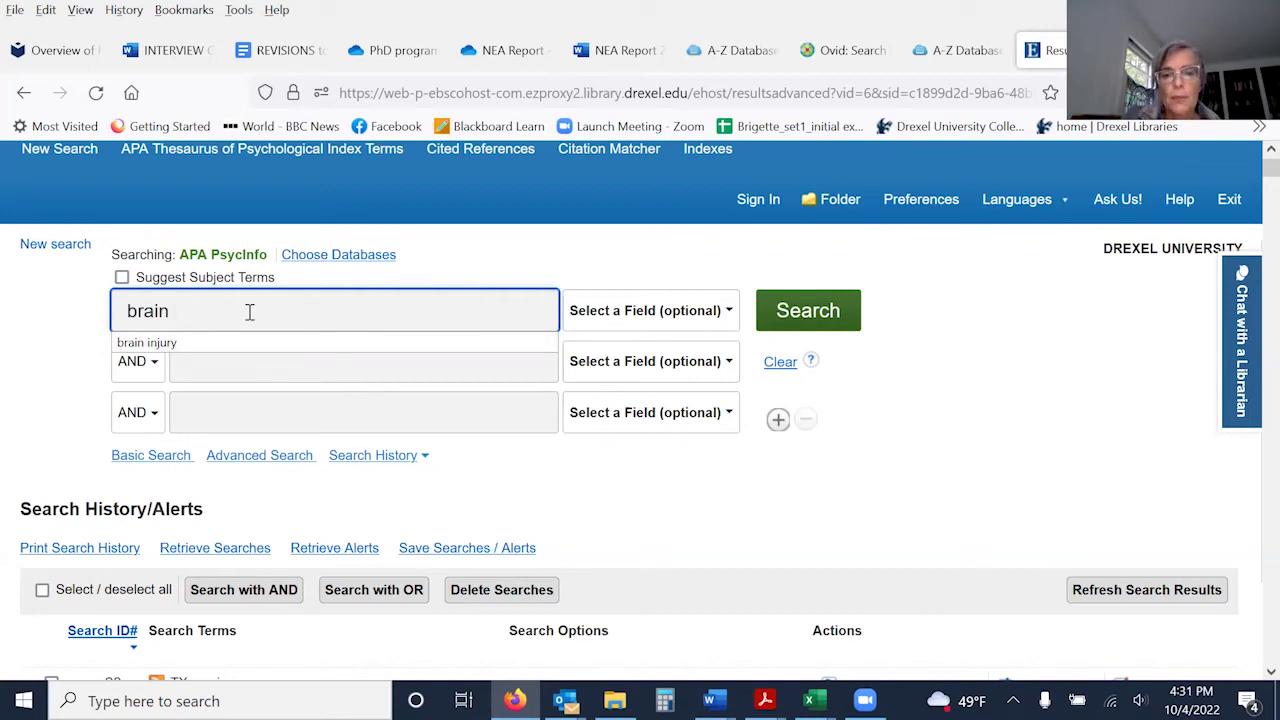
text(inm)
key(BackSpace)
key(BackSpace)
text(juries)
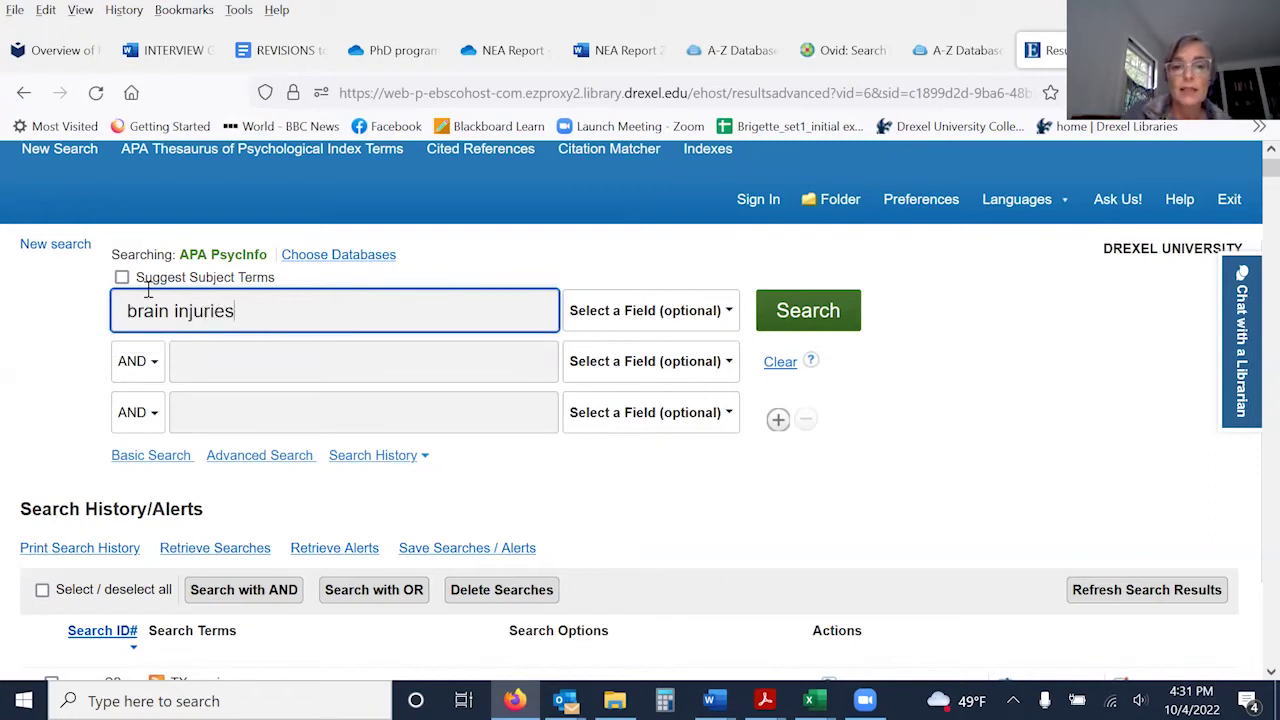
click(121, 278)
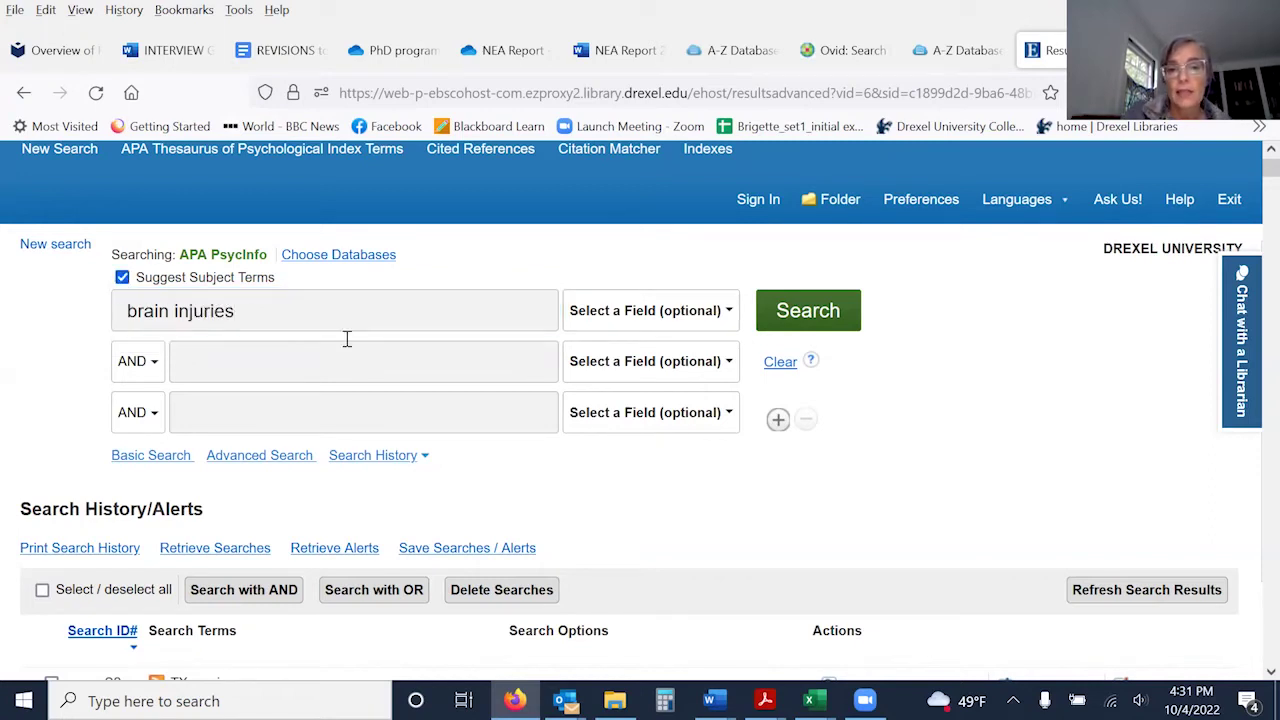
click(845, 318)
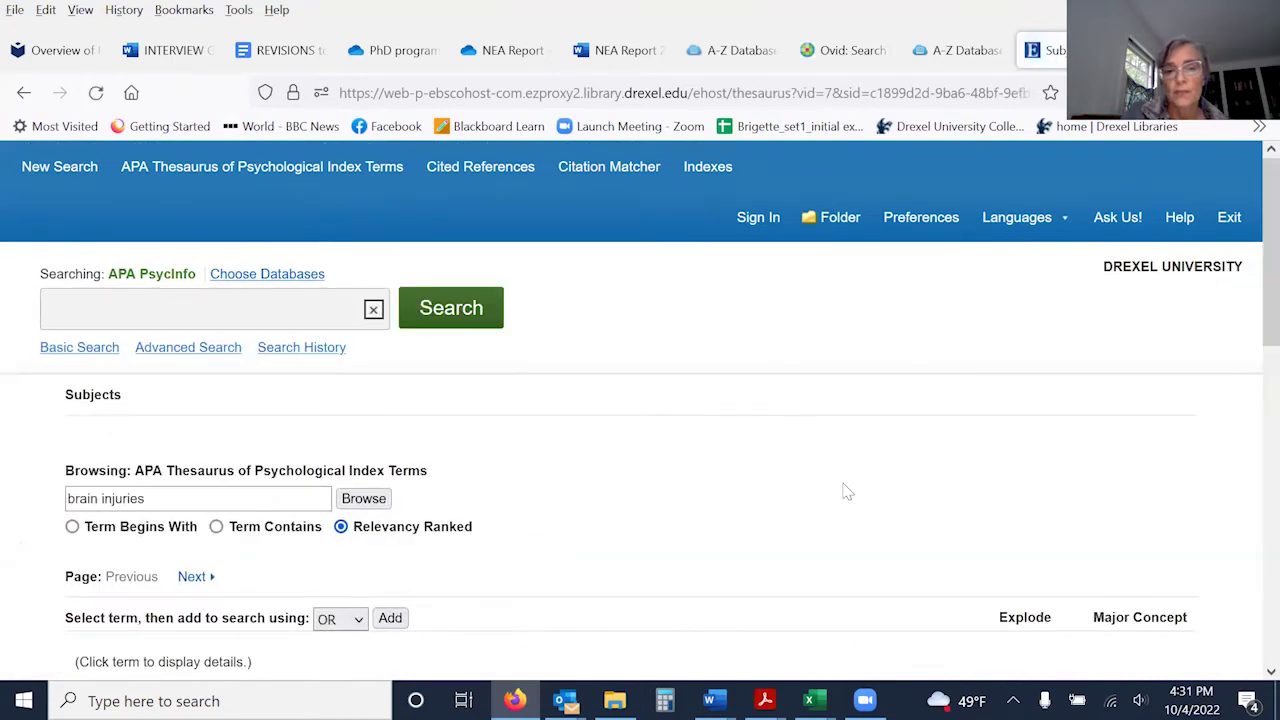
- Add the subject term Brain Injuries to the search using OR and run the search for DE "Brain Injuries"
scroll(1249, 366, down, 4)
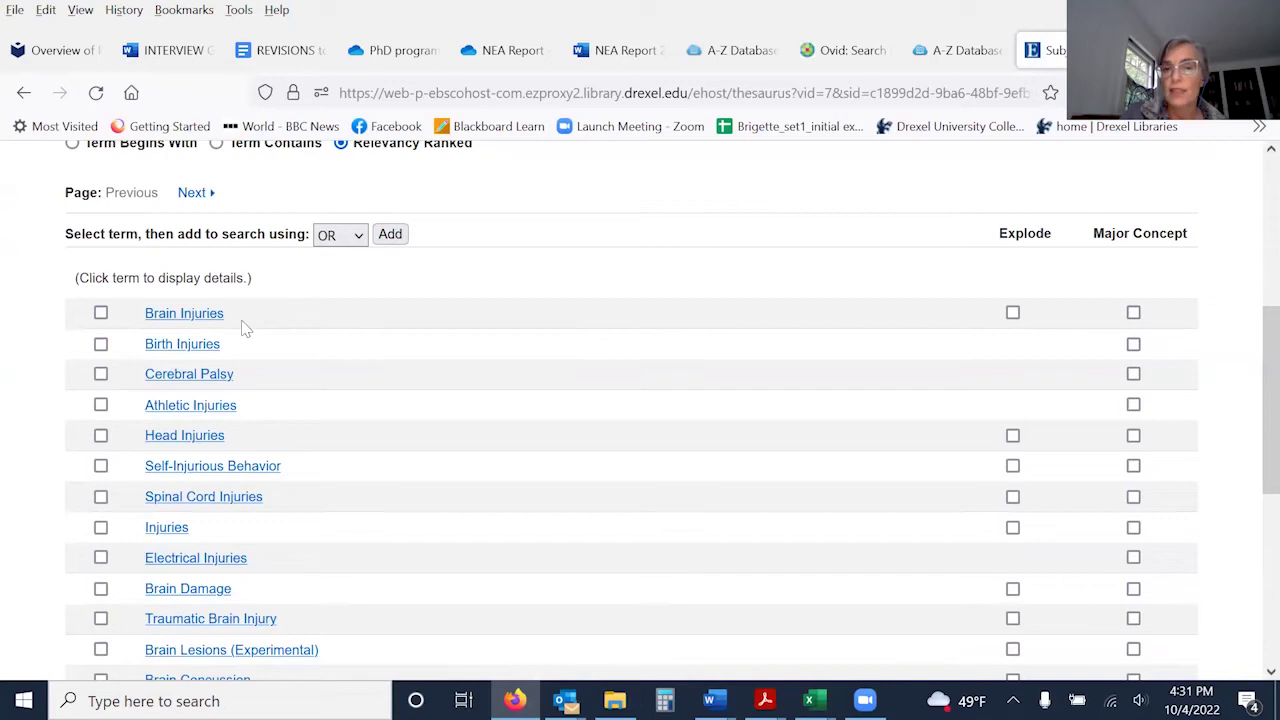
click(101, 313)
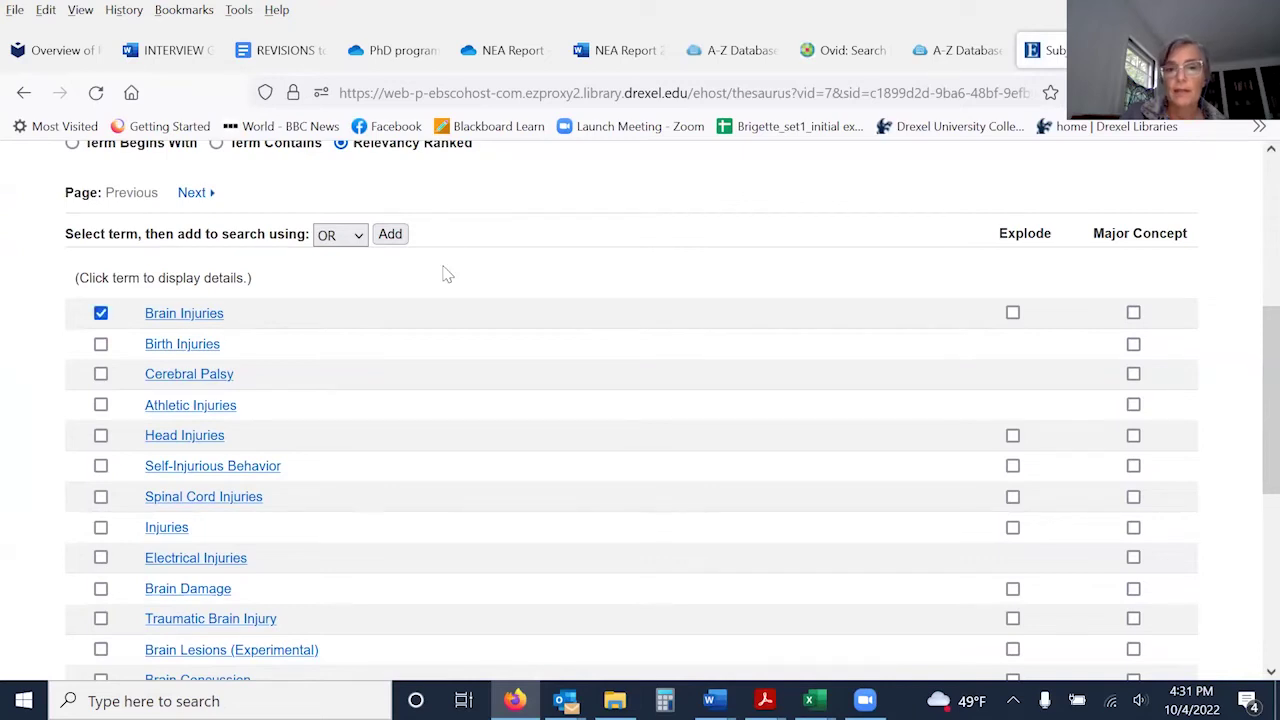
click(395, 236)
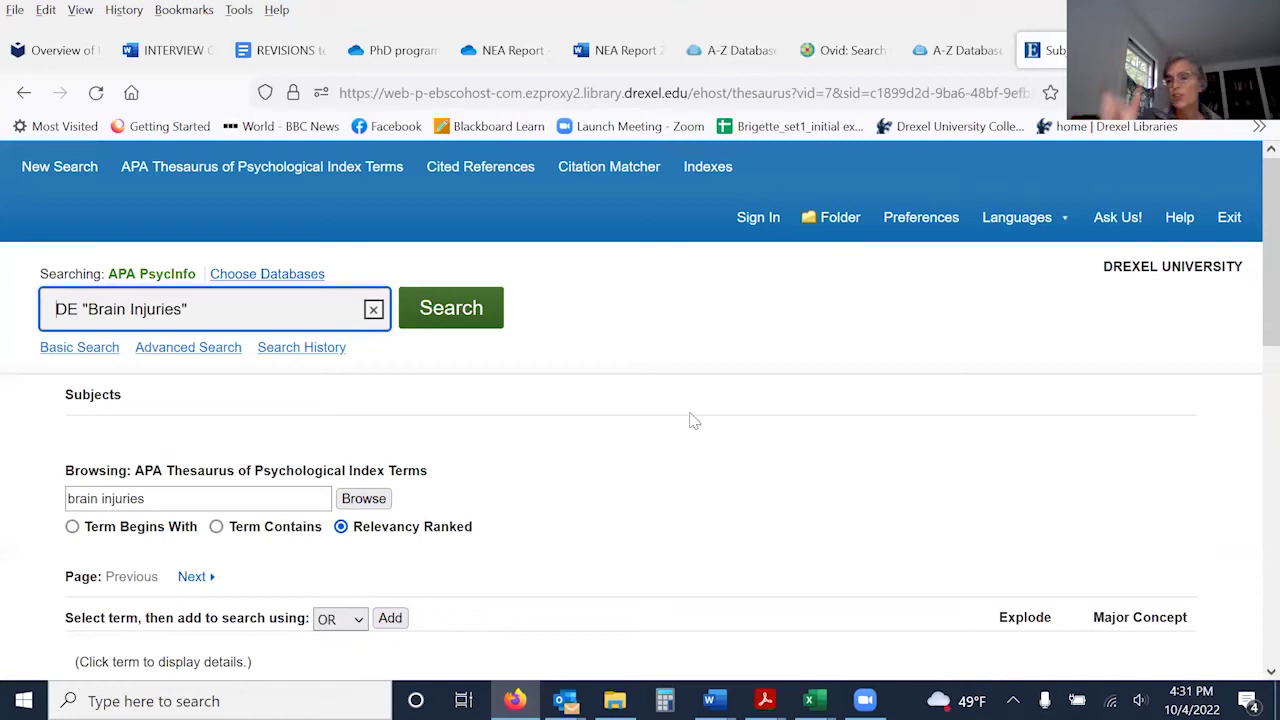
click(481, 311)
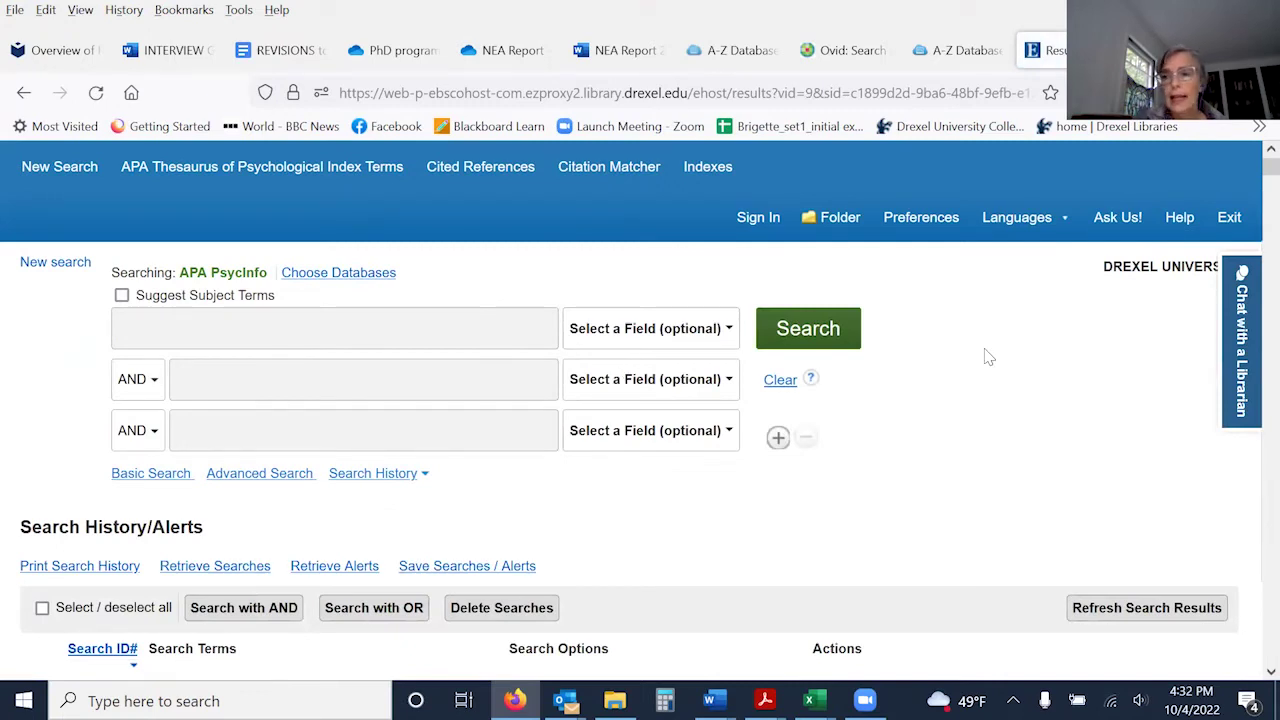
scroll(1250, 174, down, 3)
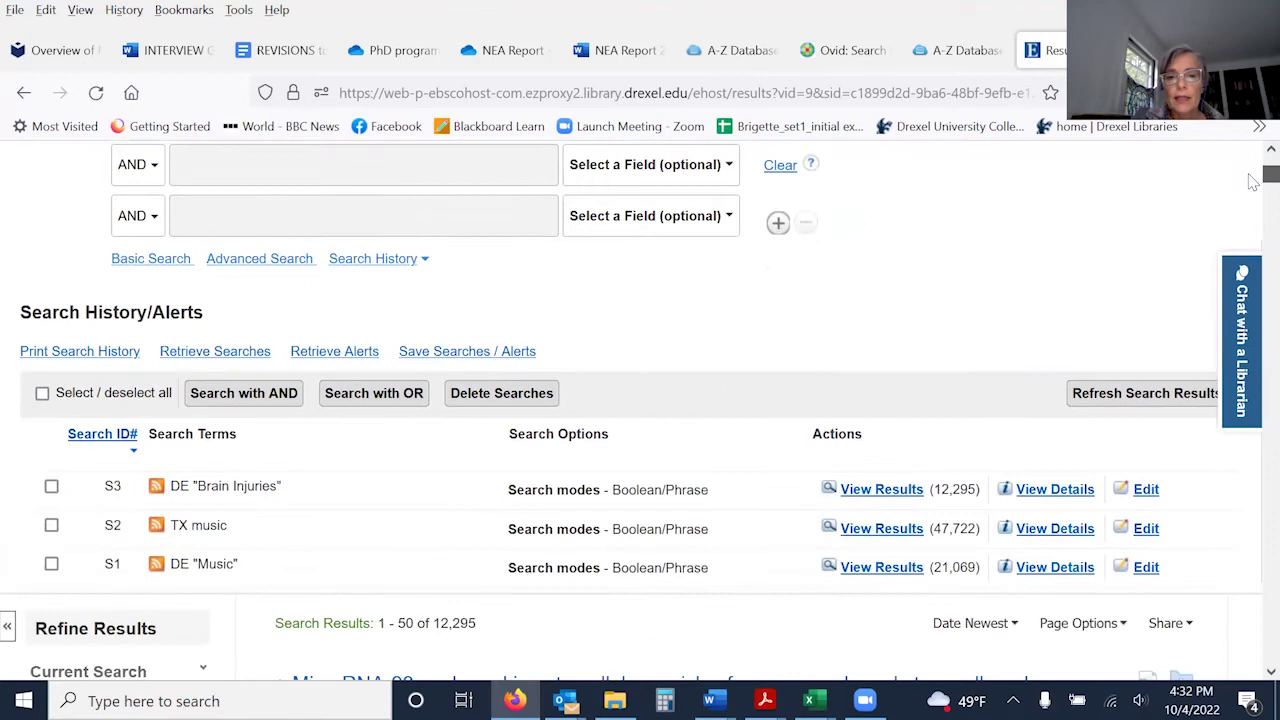
- Combine the two music searches, S1 and S2, with OR in the search history
scroll(1253, 181, up, 3)
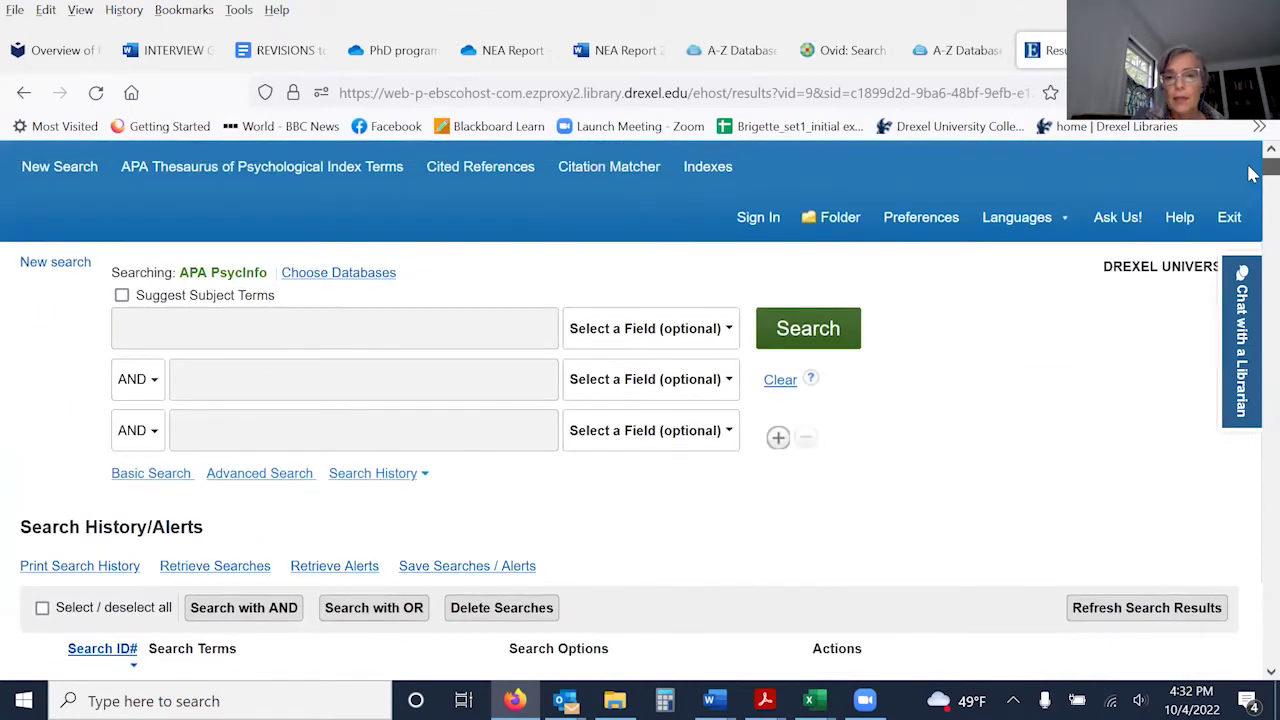
scroll(1251, 176, down, 2)
scroll(1253, 178, up, 1)
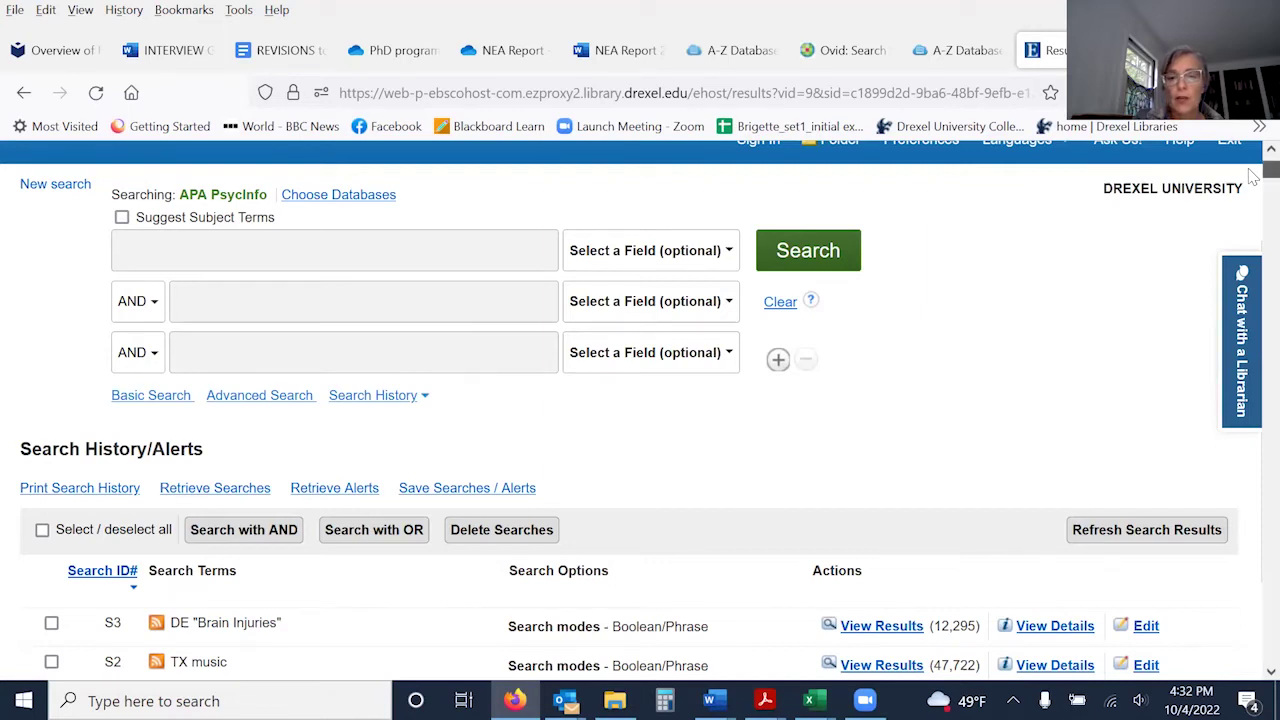
scroll(1252, 679, down, 2)
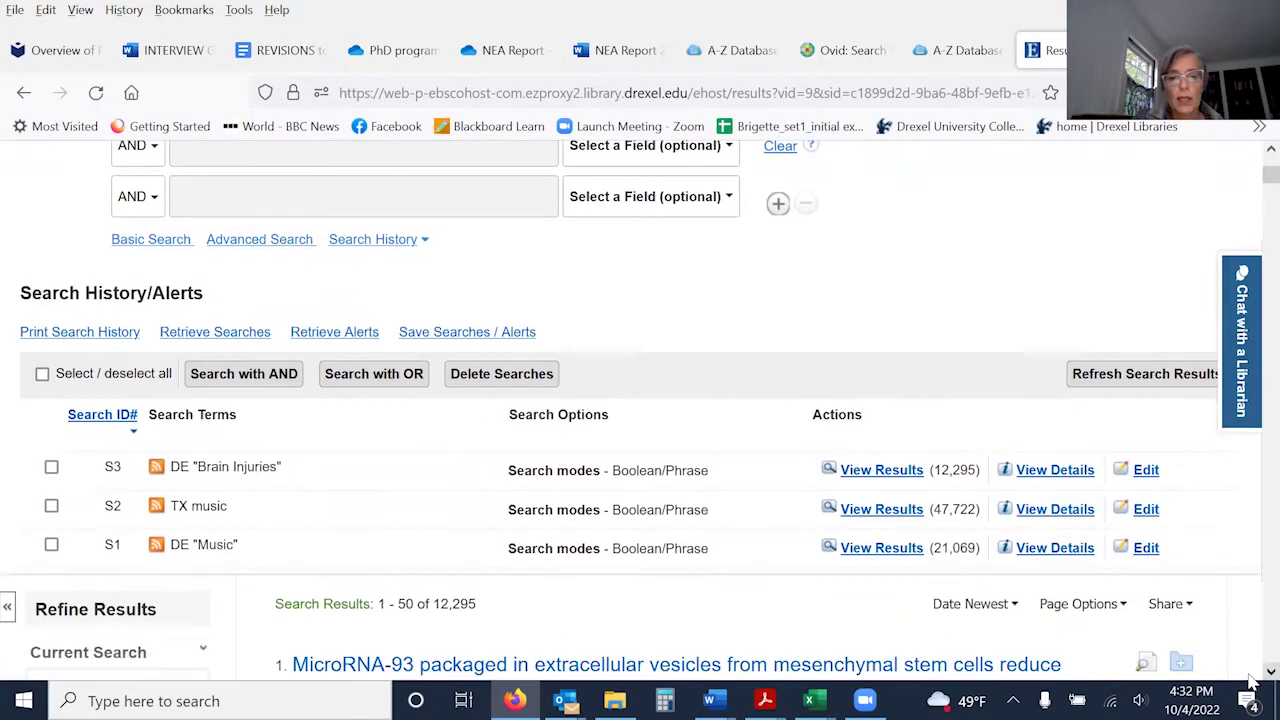
click(51, 506)
click(51, 546)
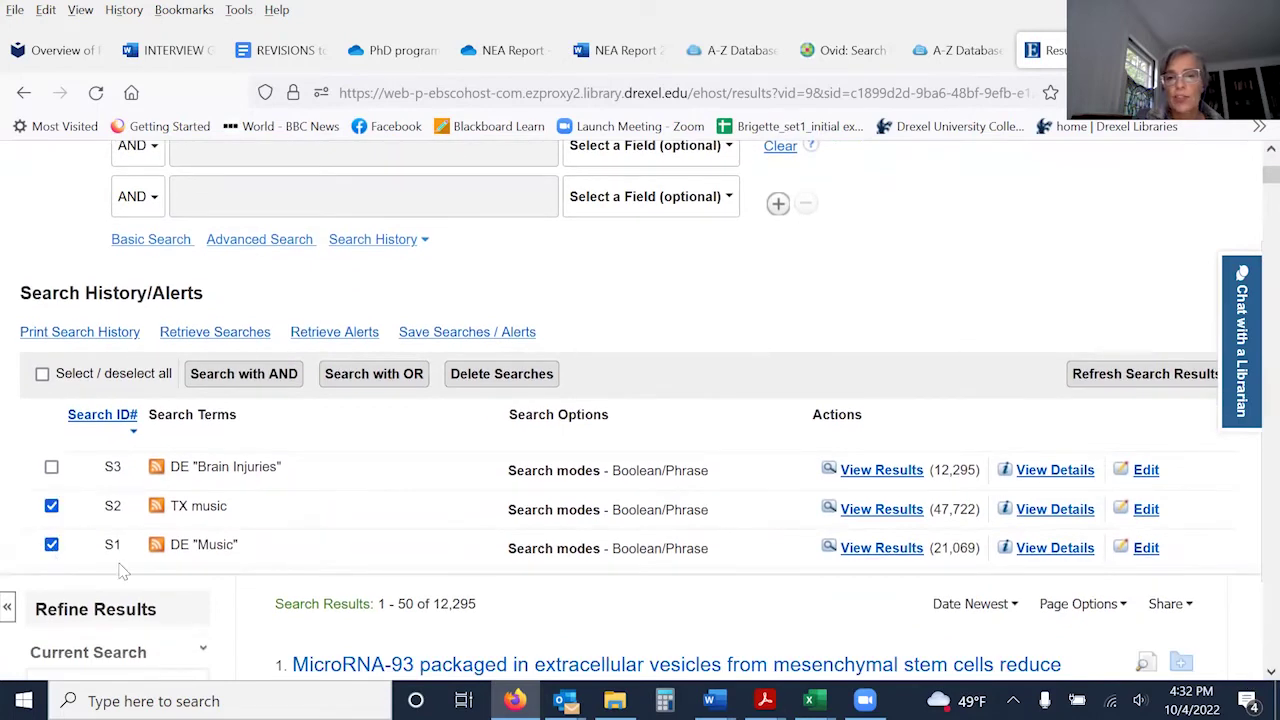
click(400, 376)
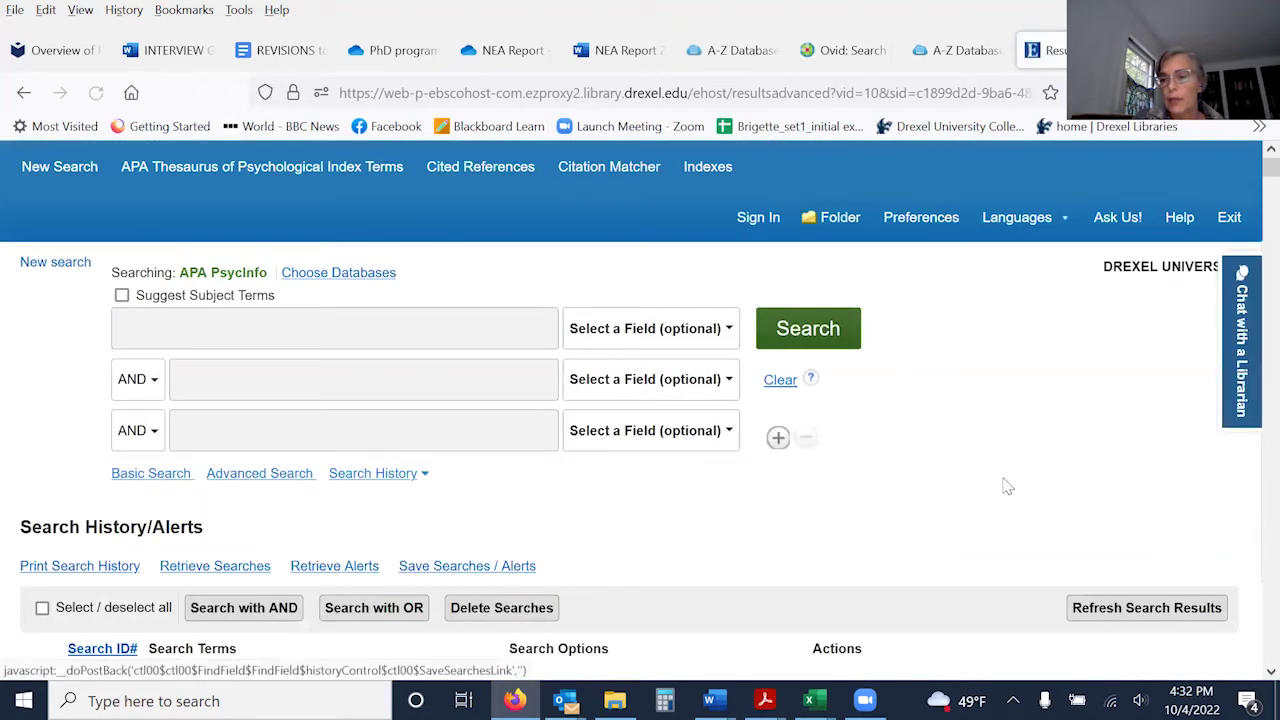
- Combine the music set S4 with the Brain Injuries set S3 using AND in the search history
scroll(1007, 487, down, 5)
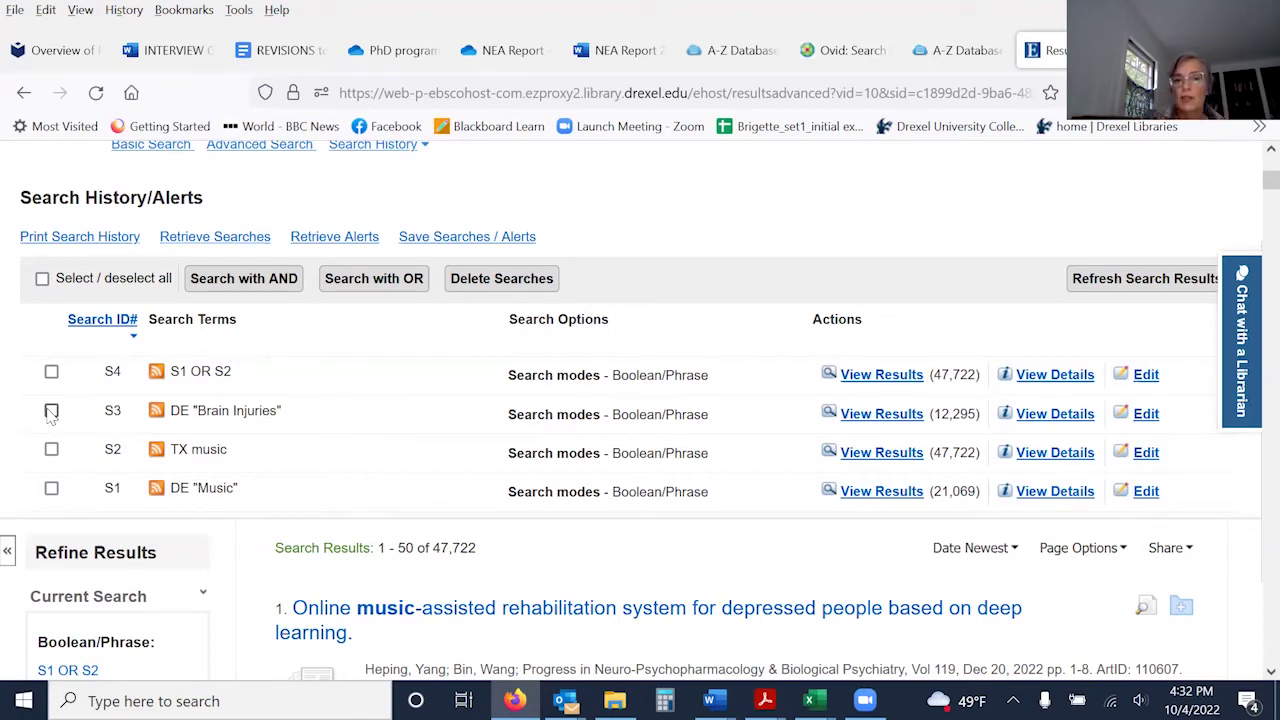
click(51, 371)
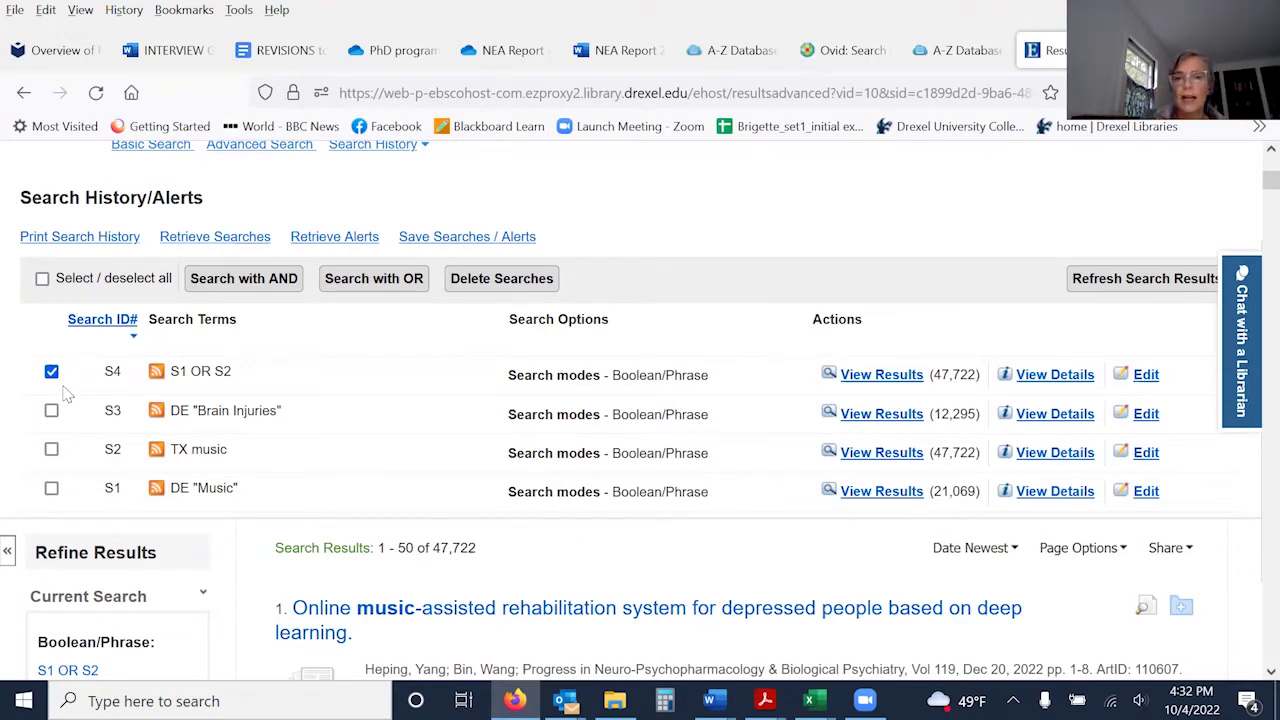
click(52, 411)
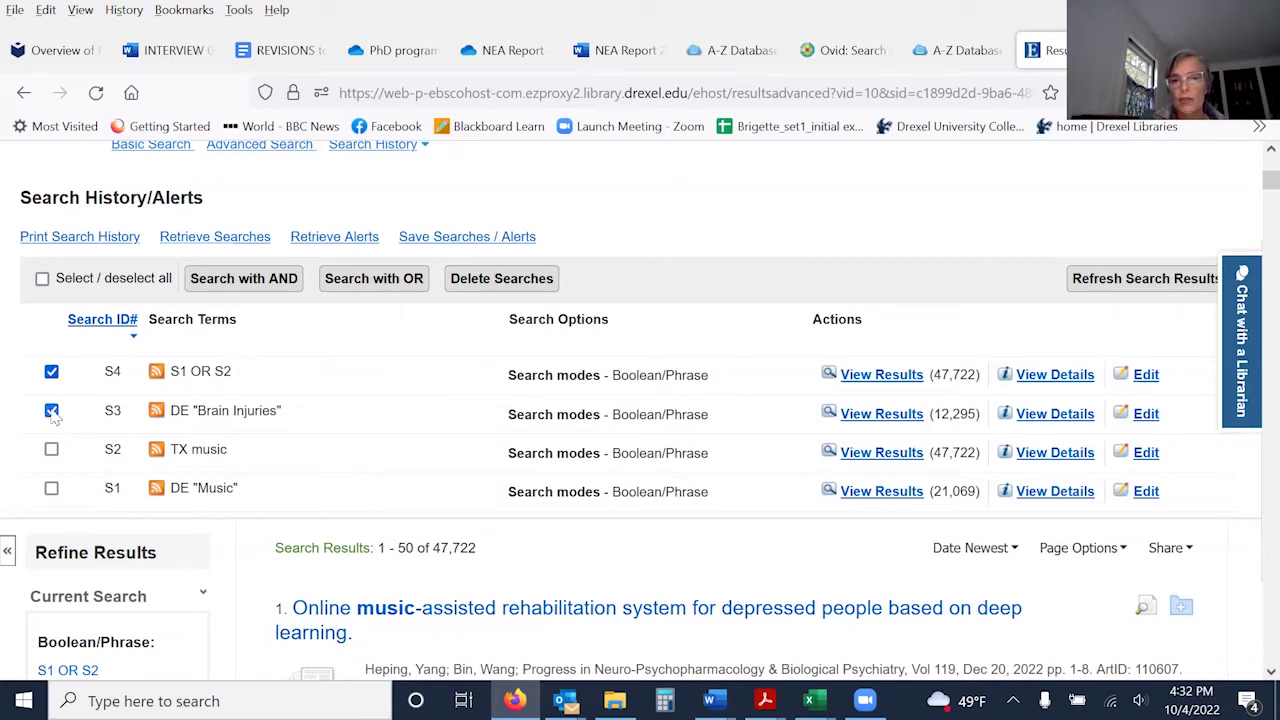
click(258, 281)
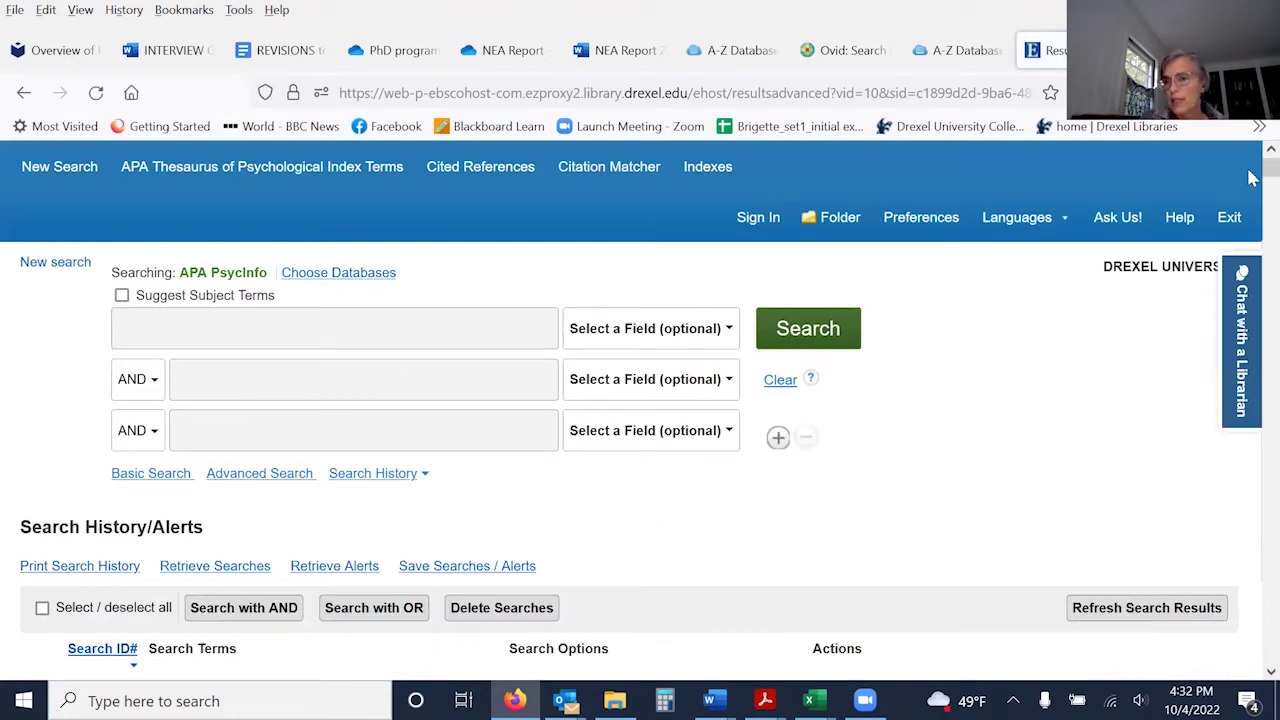
scroll(1253, 181, down, 2)
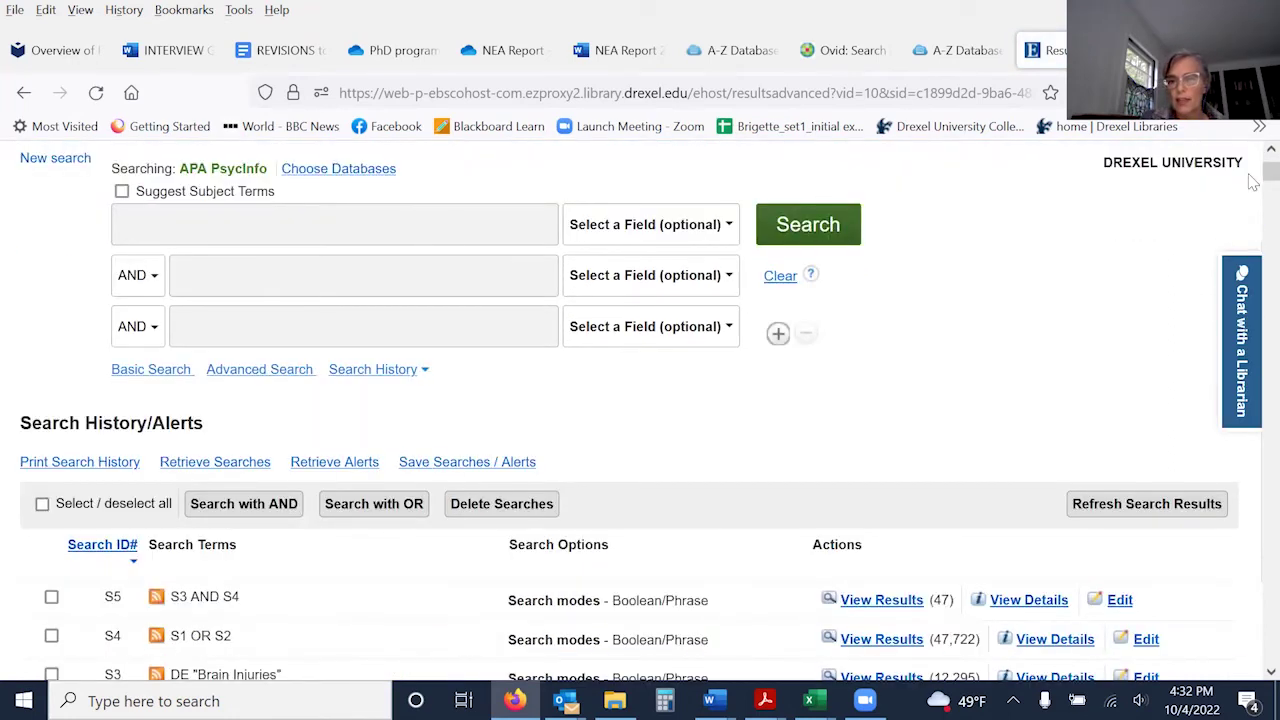
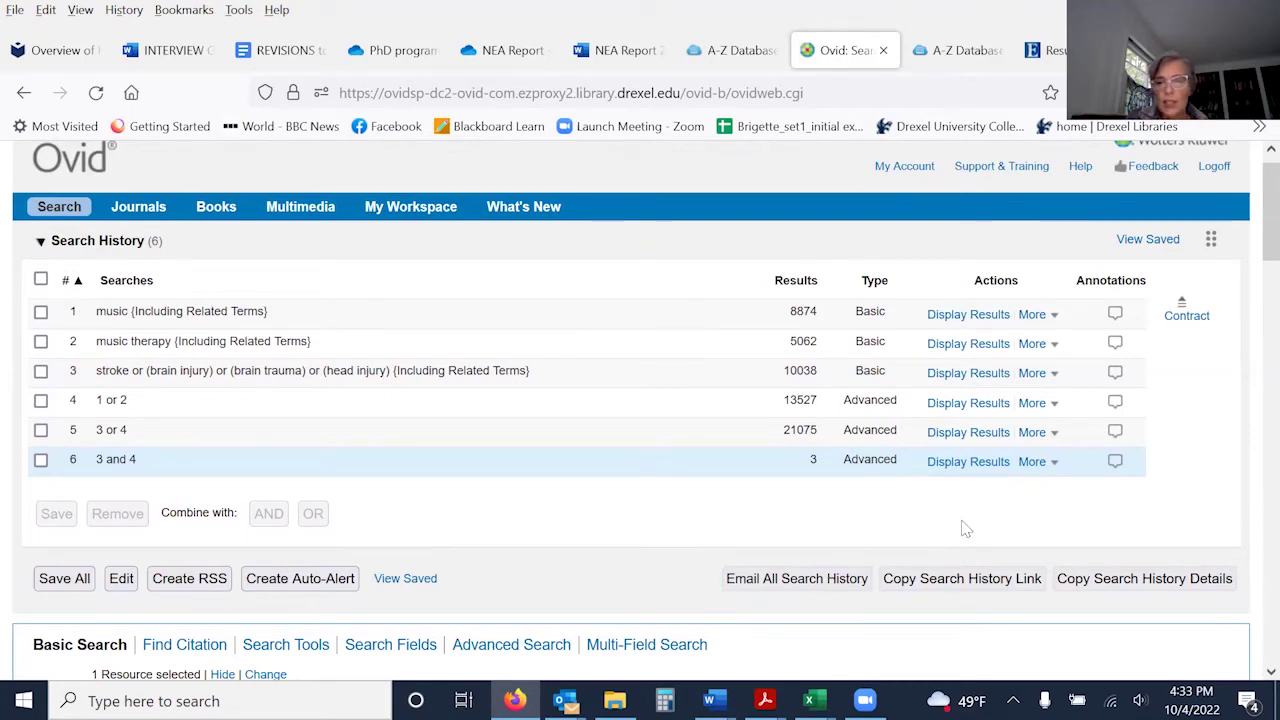
- Display the results of search 5, "3 or 4", from the Ovid MEDLINE search history and look over the listed records
click(960, 433)
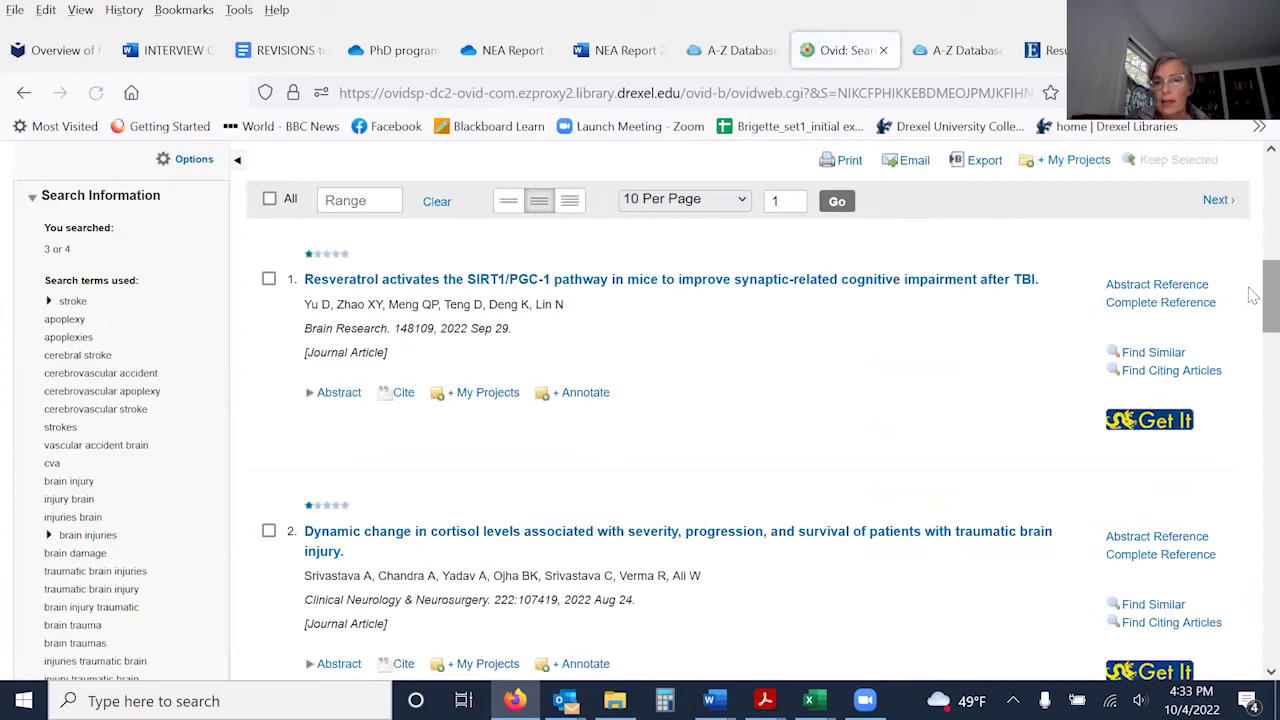
scroll(1253, 280, up, 3)
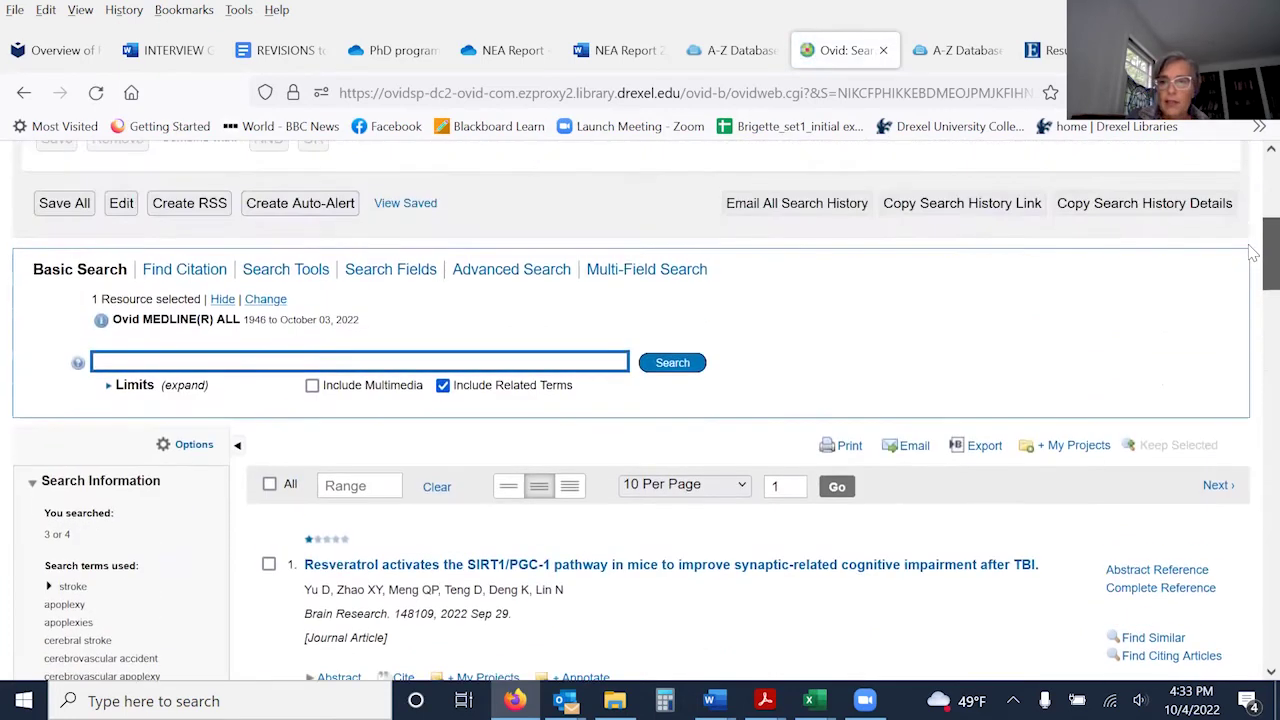
scroll(1253, 260, down, 3)
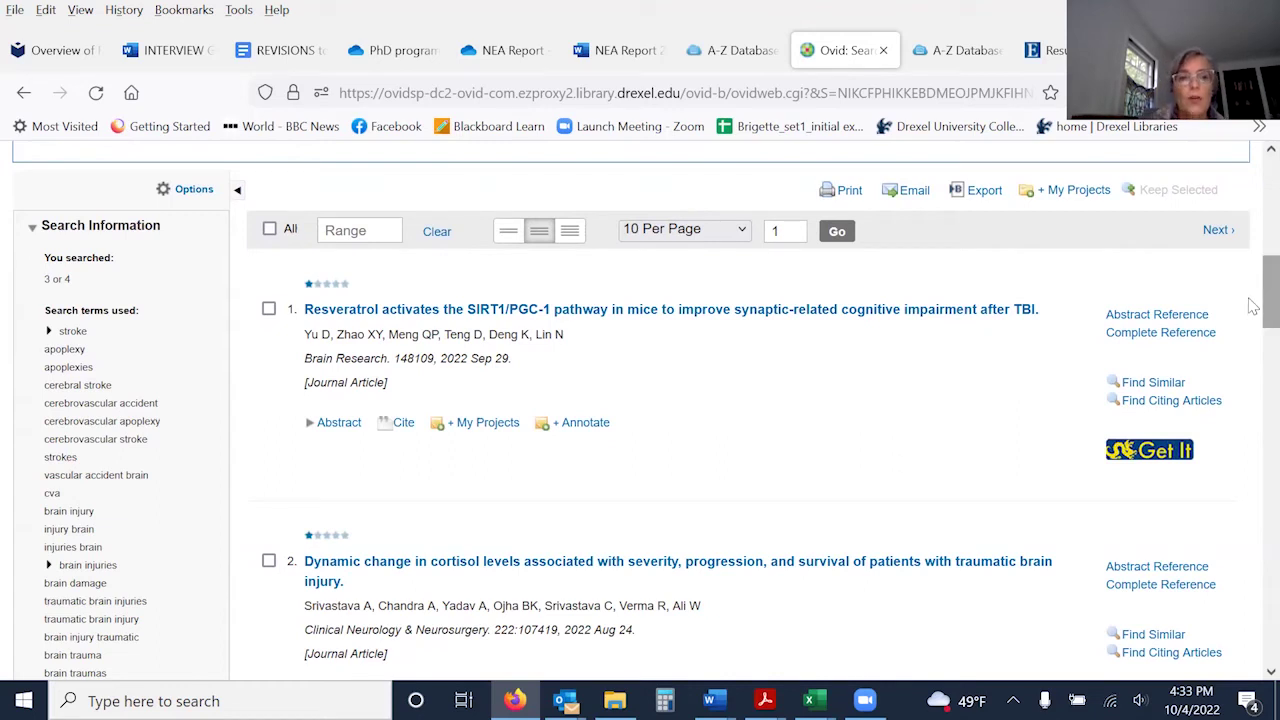
- Expand the limits for the Ovid MEDLINE search "3 or 4" and open its additional limits
scroll(1253, 318, down, 3)
scroll(1253, 320, up, 2)
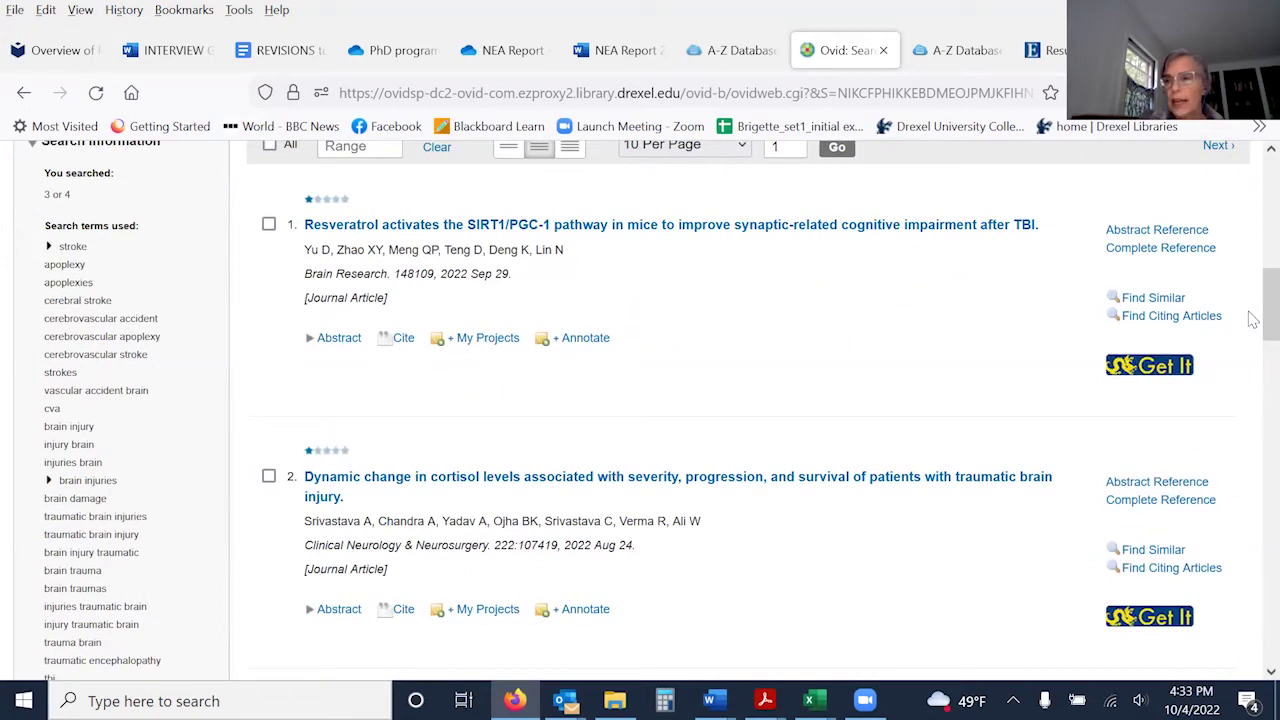
drag(1253, 320, 1259, 247)
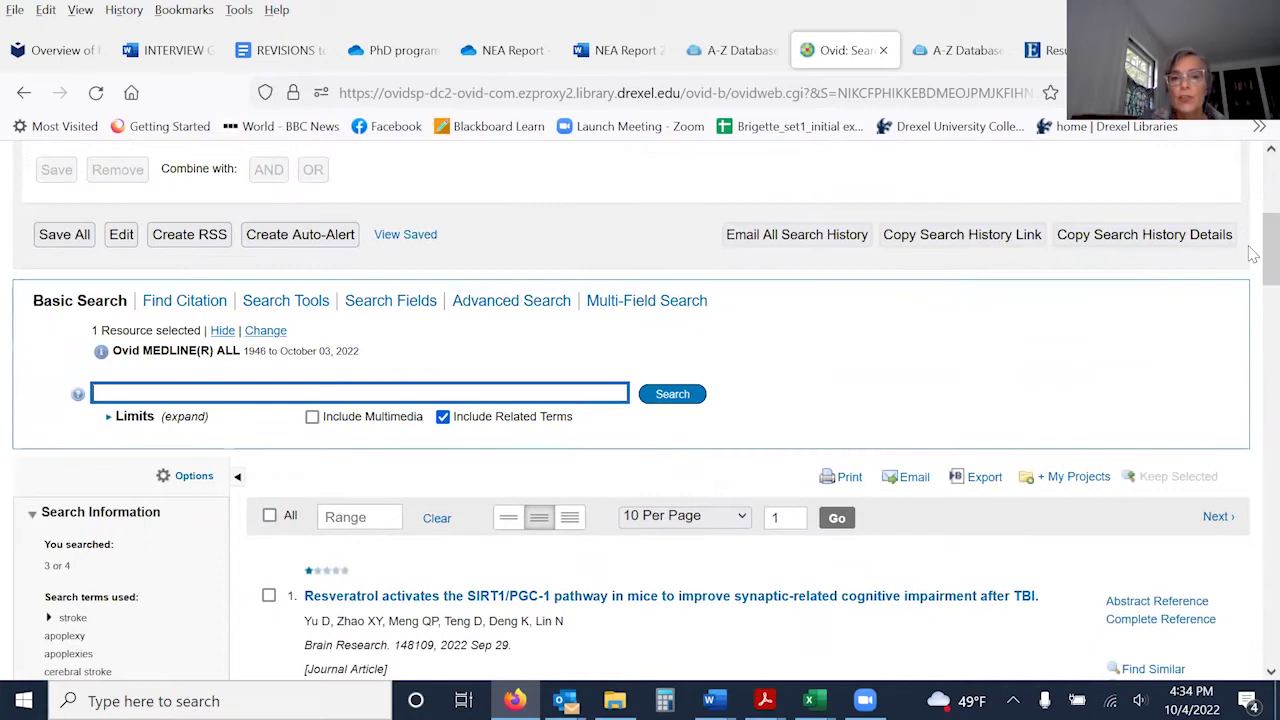
click(120, 418)
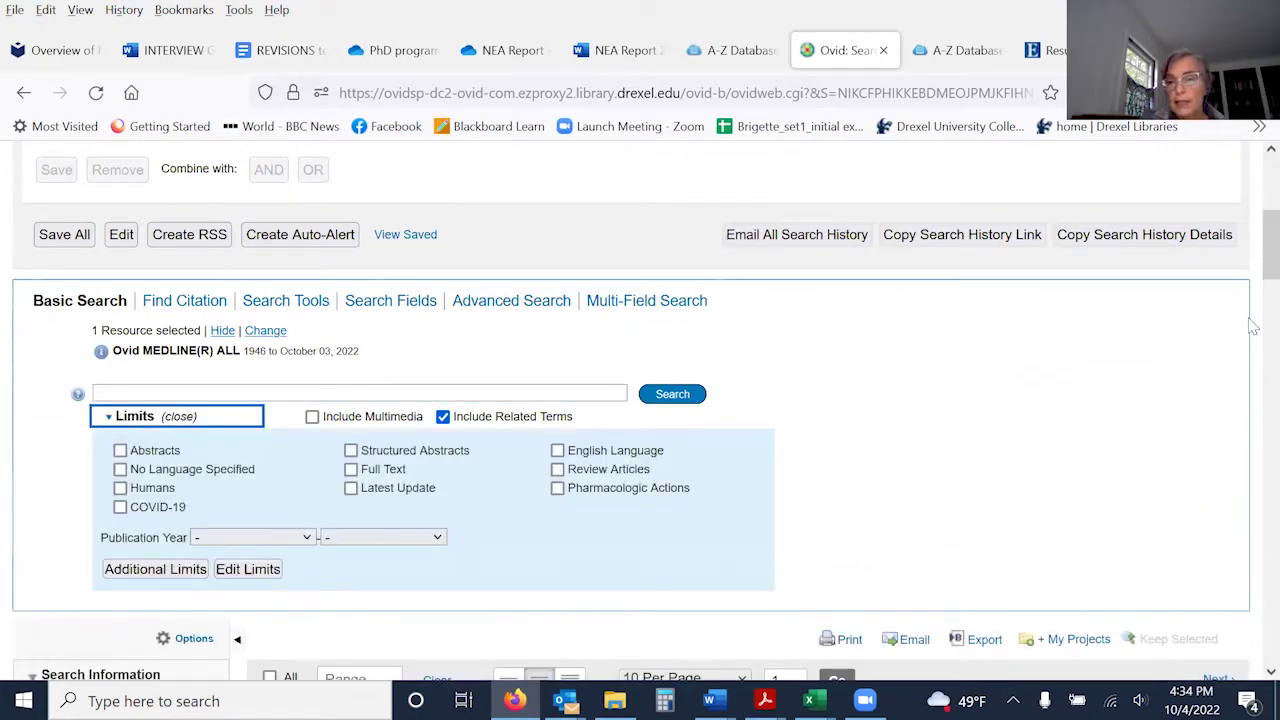
drag(1253, 262, 1253, 282)
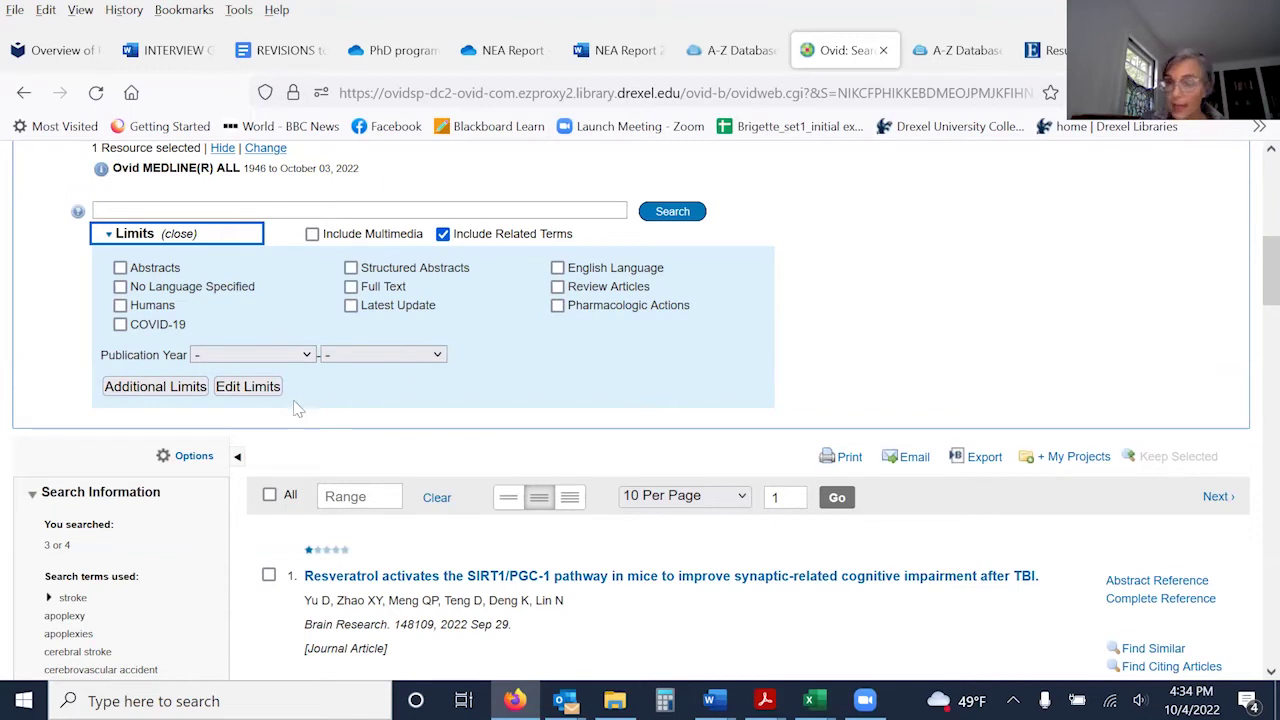
click(181, 391)
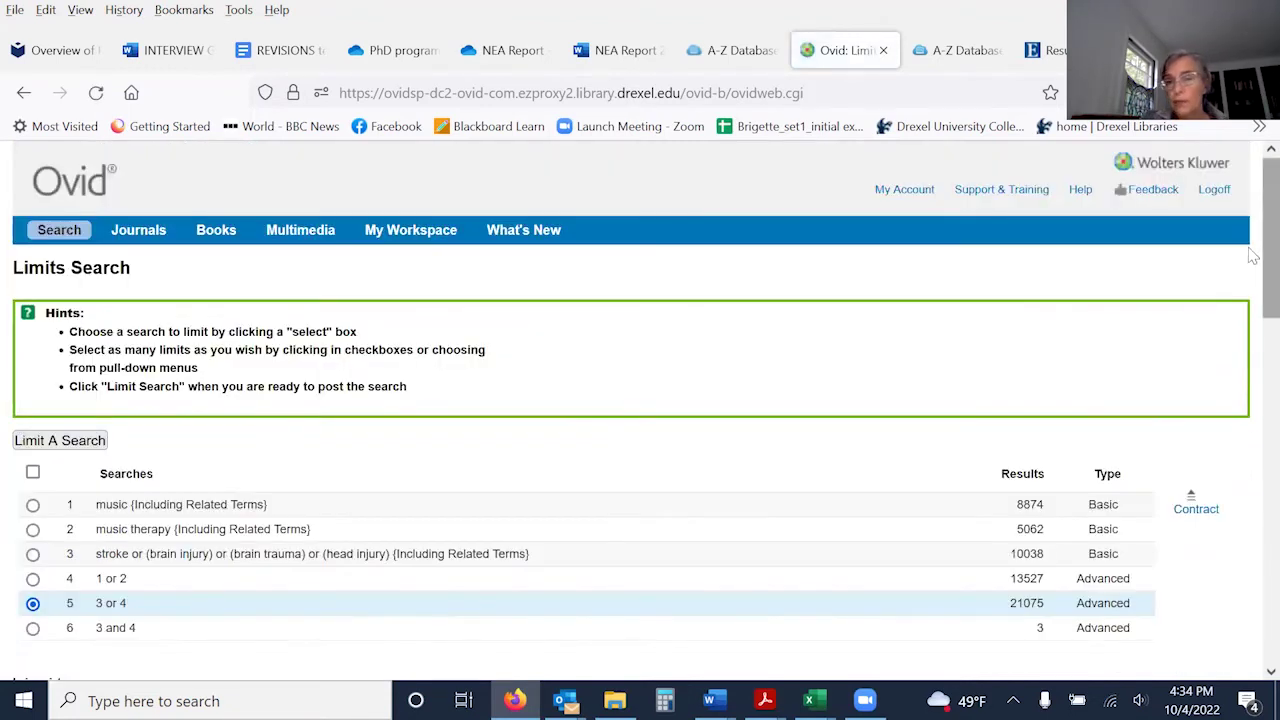
- Review the available MEDLINE limits, including age groups, journal subsets, clinical queries and the publication types through Randomized Controlled Trial
scroll(1253, 300, down, 5)
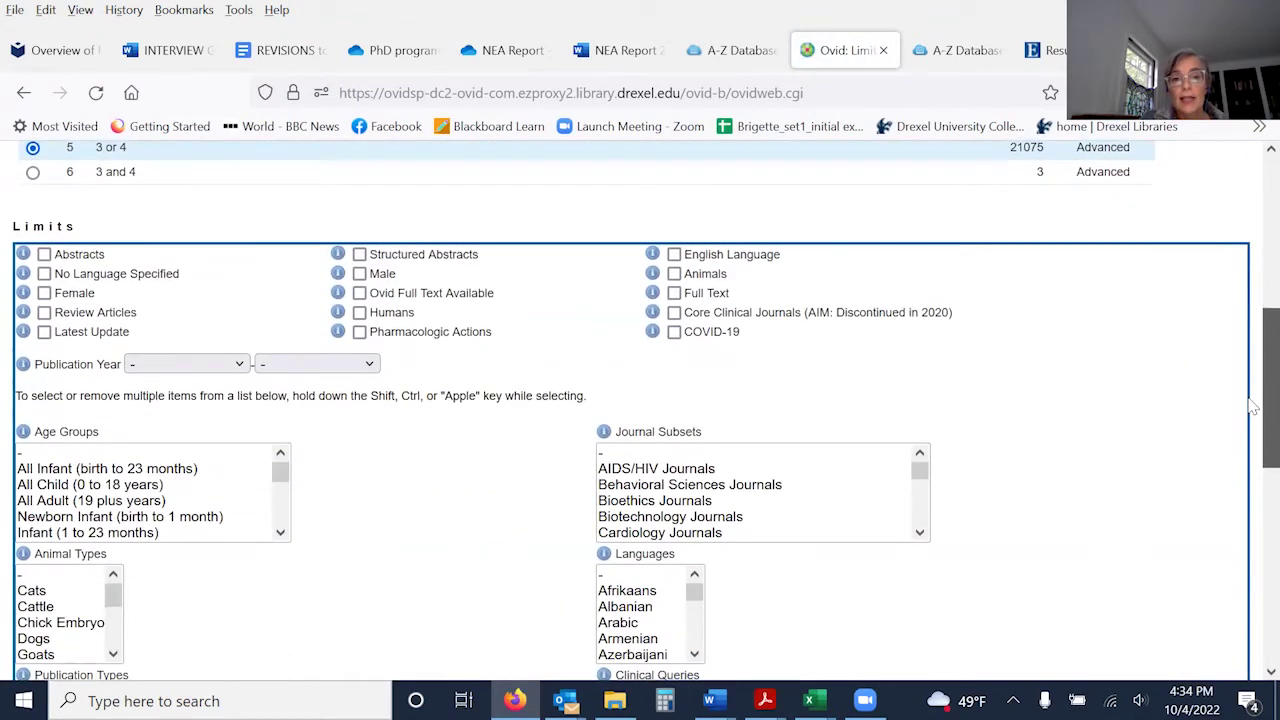
scroll(1253, 425, down, 1)
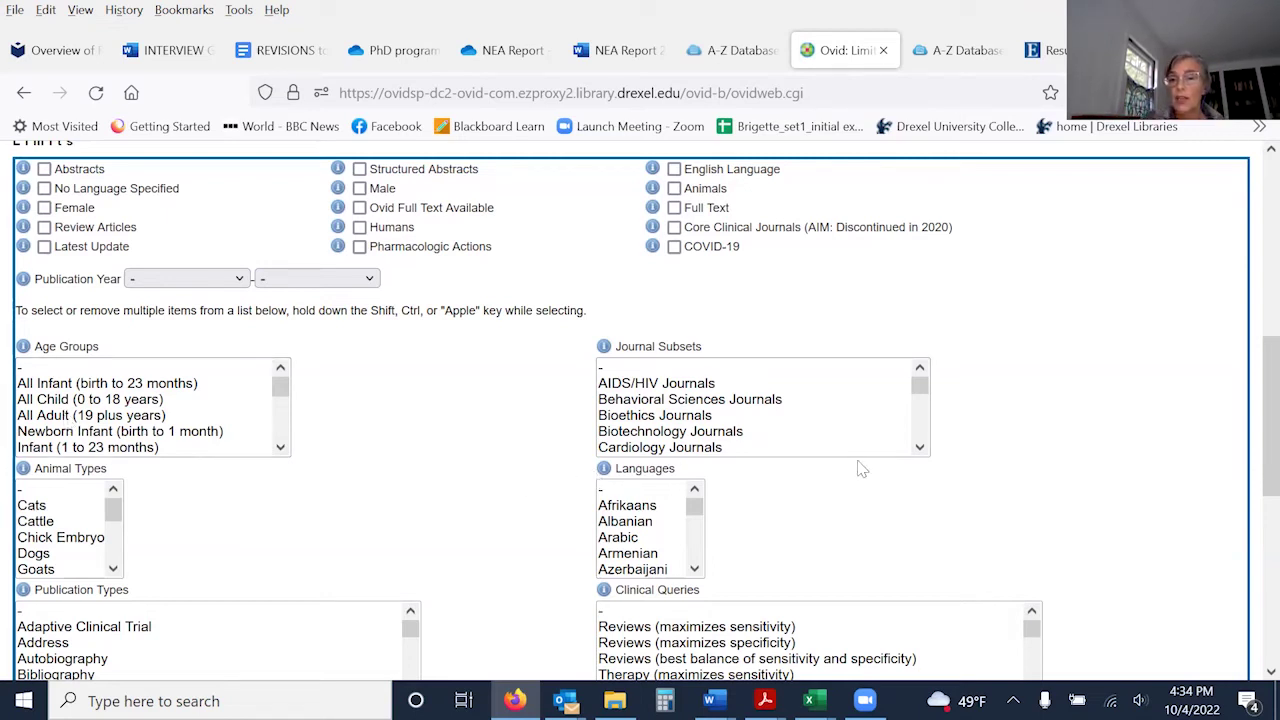
scroll(766, 339, down, 2)
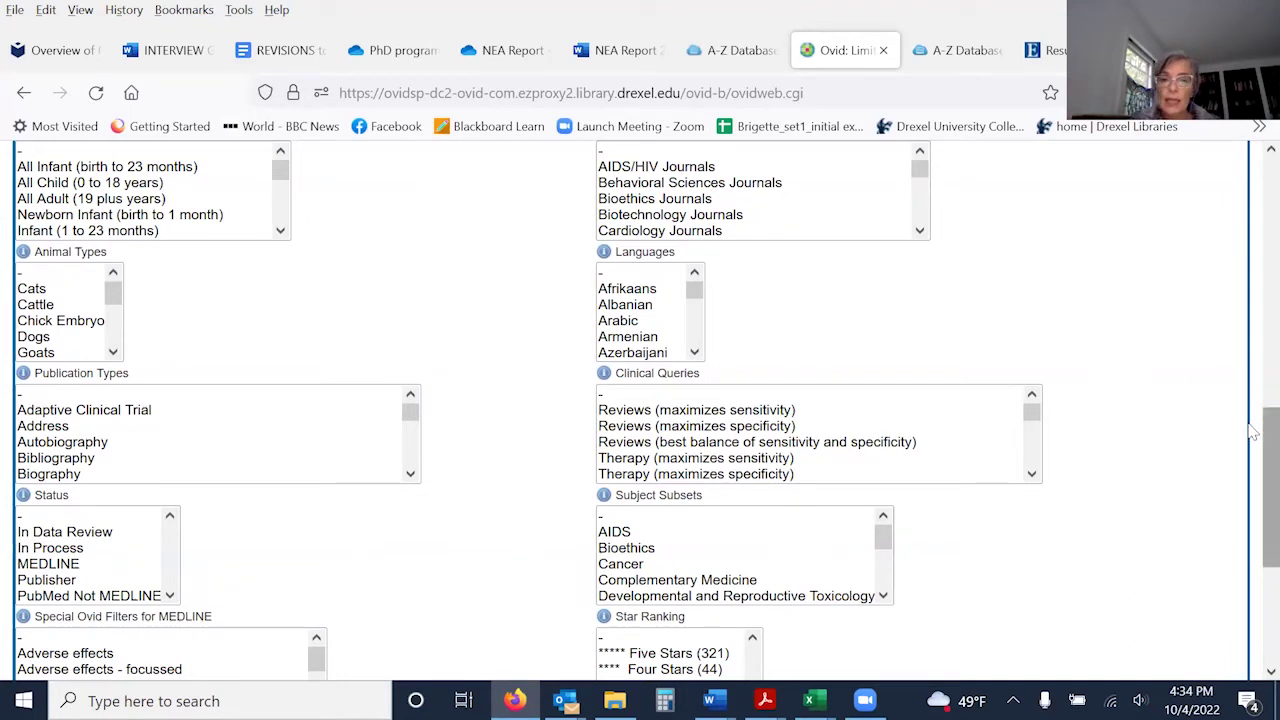
drag(1253, 430, 1253, 486)
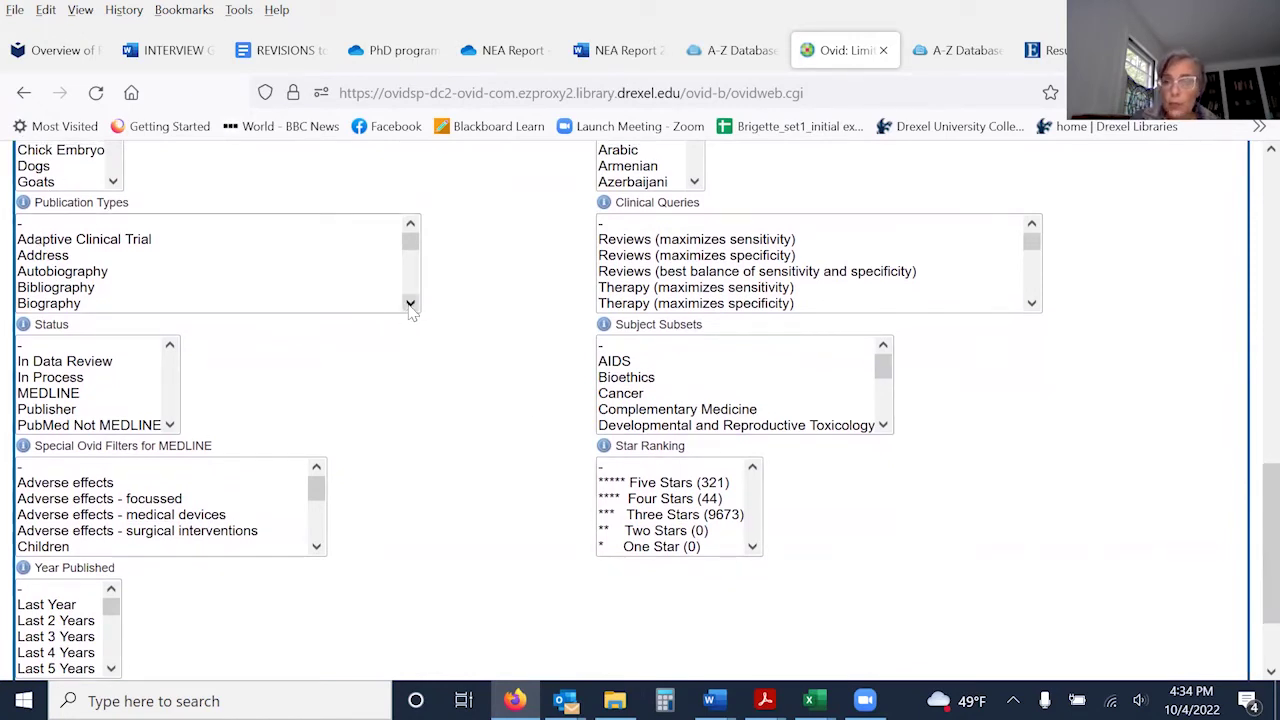
drag(411, 248, 413, 286)
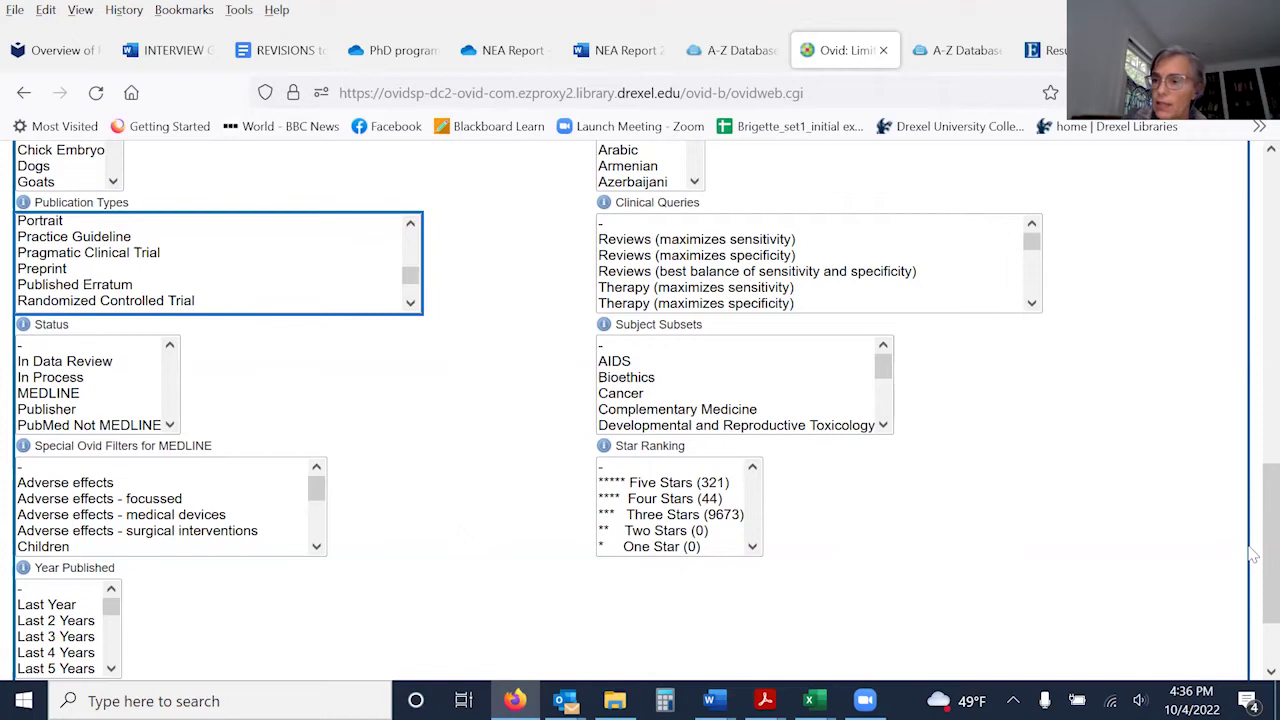
scroll(1254, 636, down, 2)
scroll(1254, 636, up, 5)
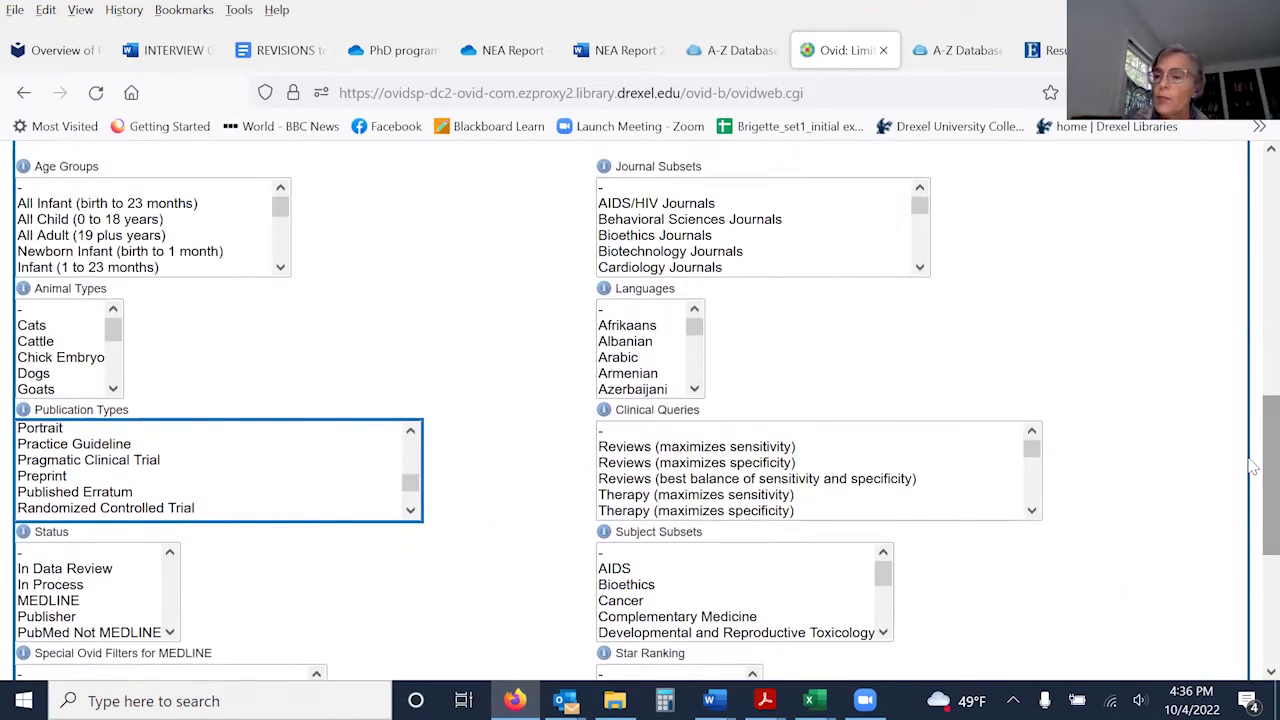
drag(1268, 467, 1252, 235)
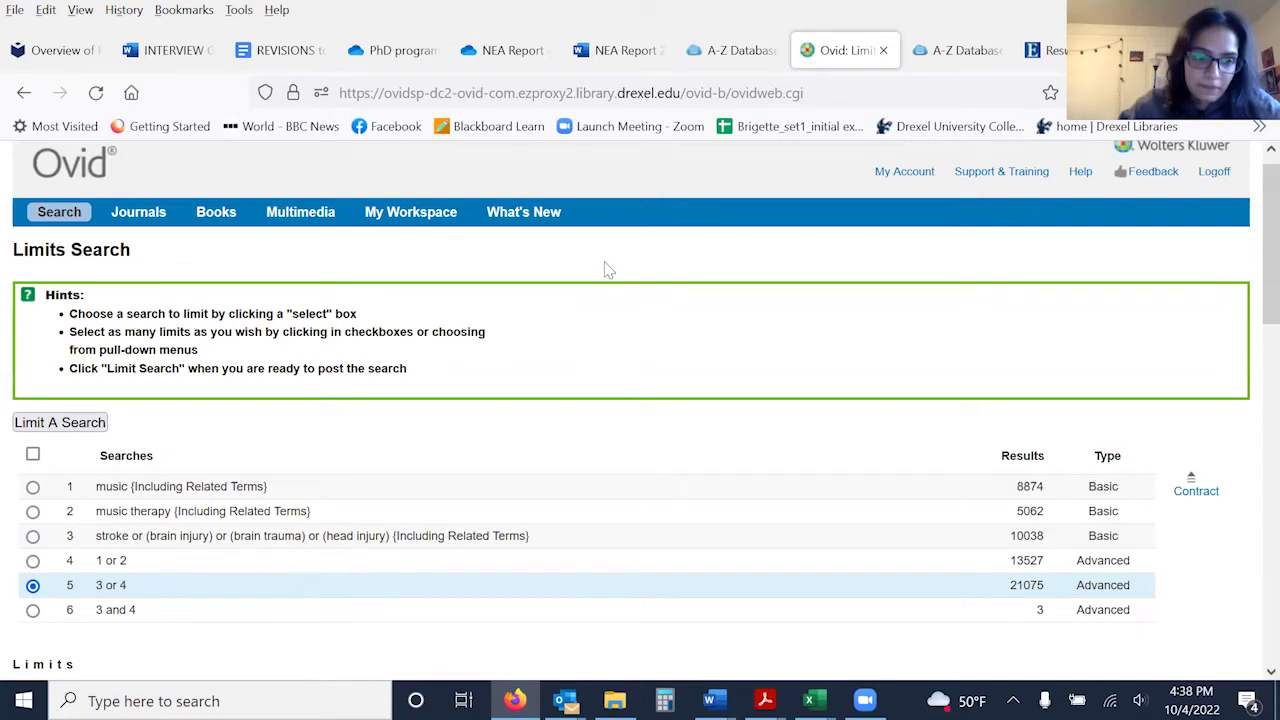
- Switch to the APA PsycInfo session, open a blank Advanced Search and begin the first query line with "(art"
click(1058, 50)
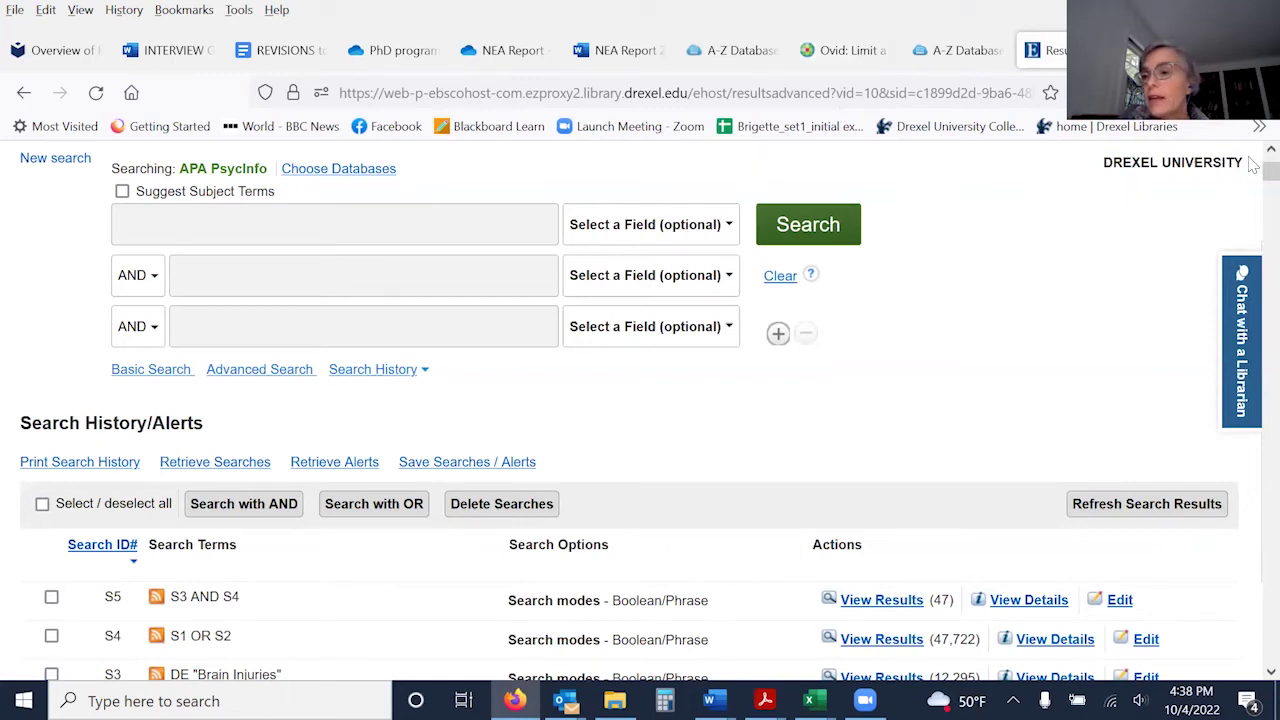
scroll(1253, 165, up, 2)
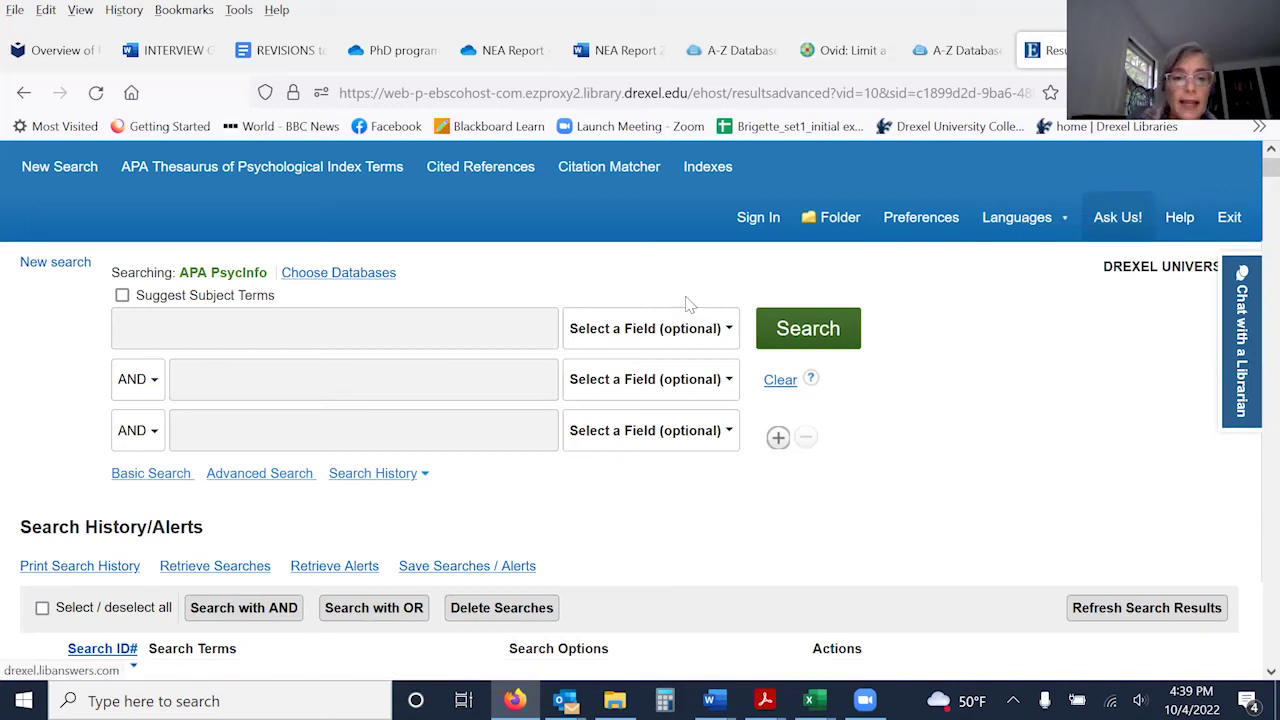
click(285, 479)
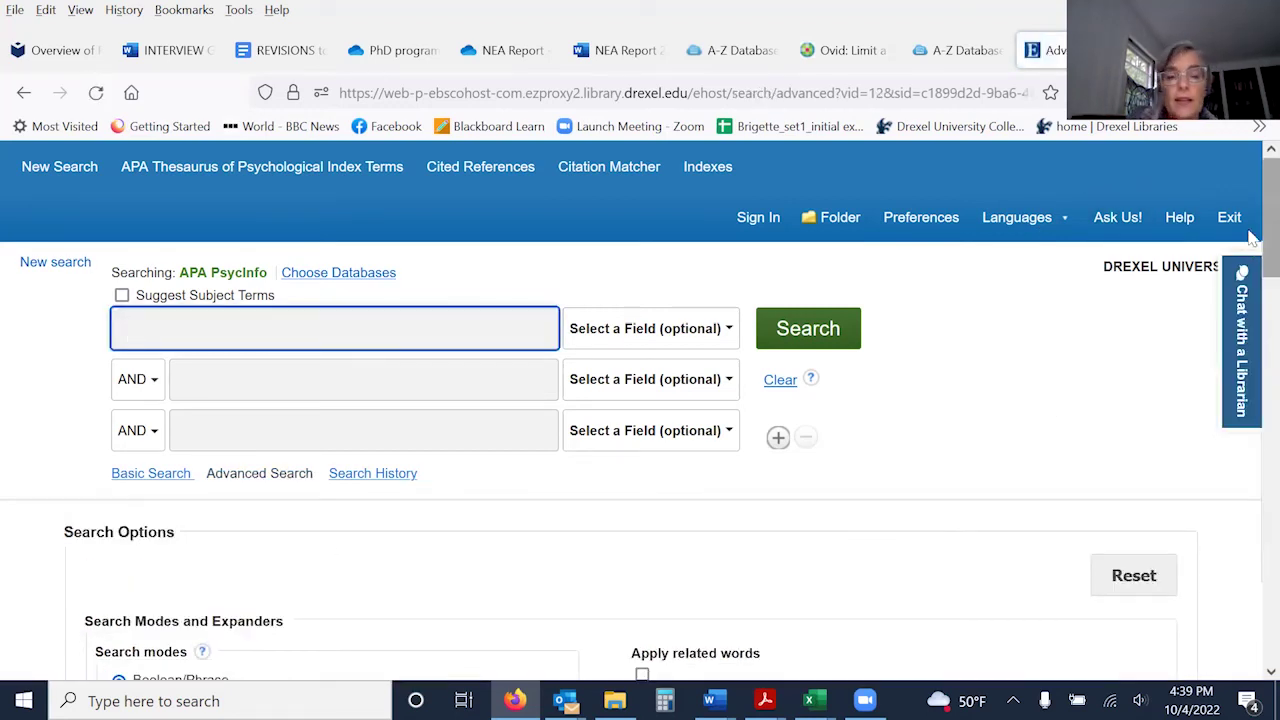
scroll(1253, 243, down, 3)
scroll(1252, 255, up, 2)
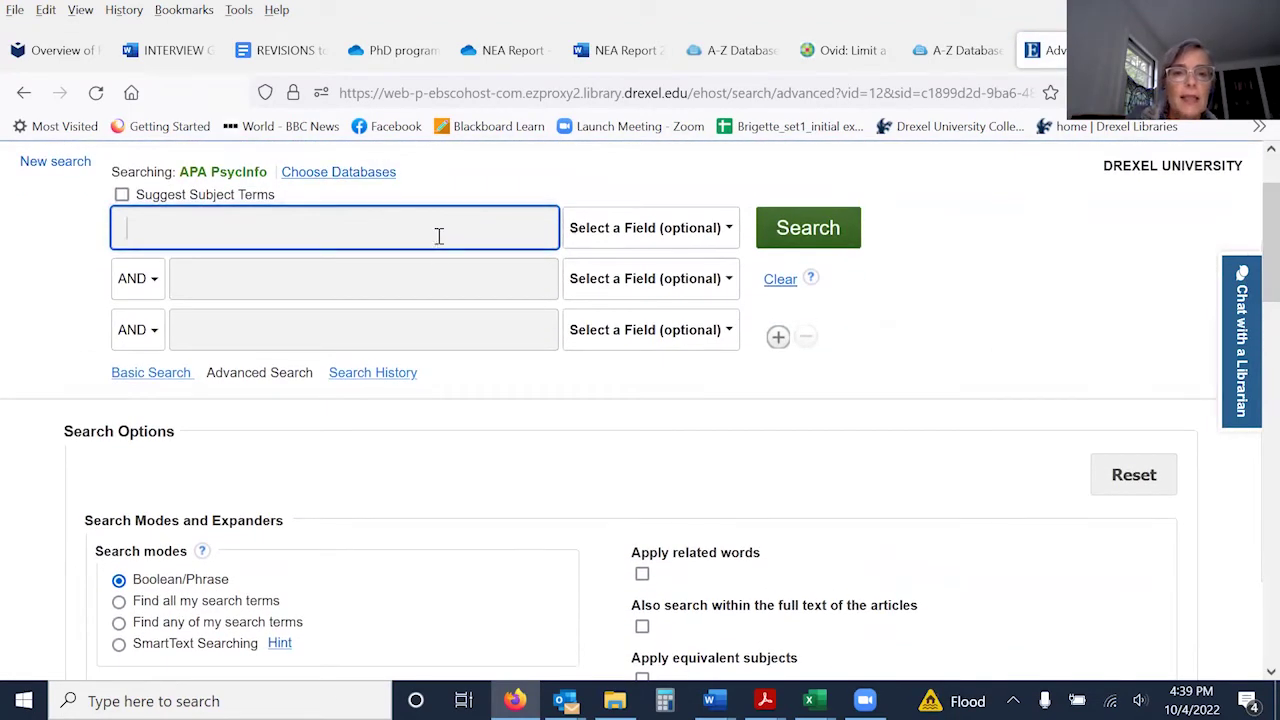
click(438, 235)
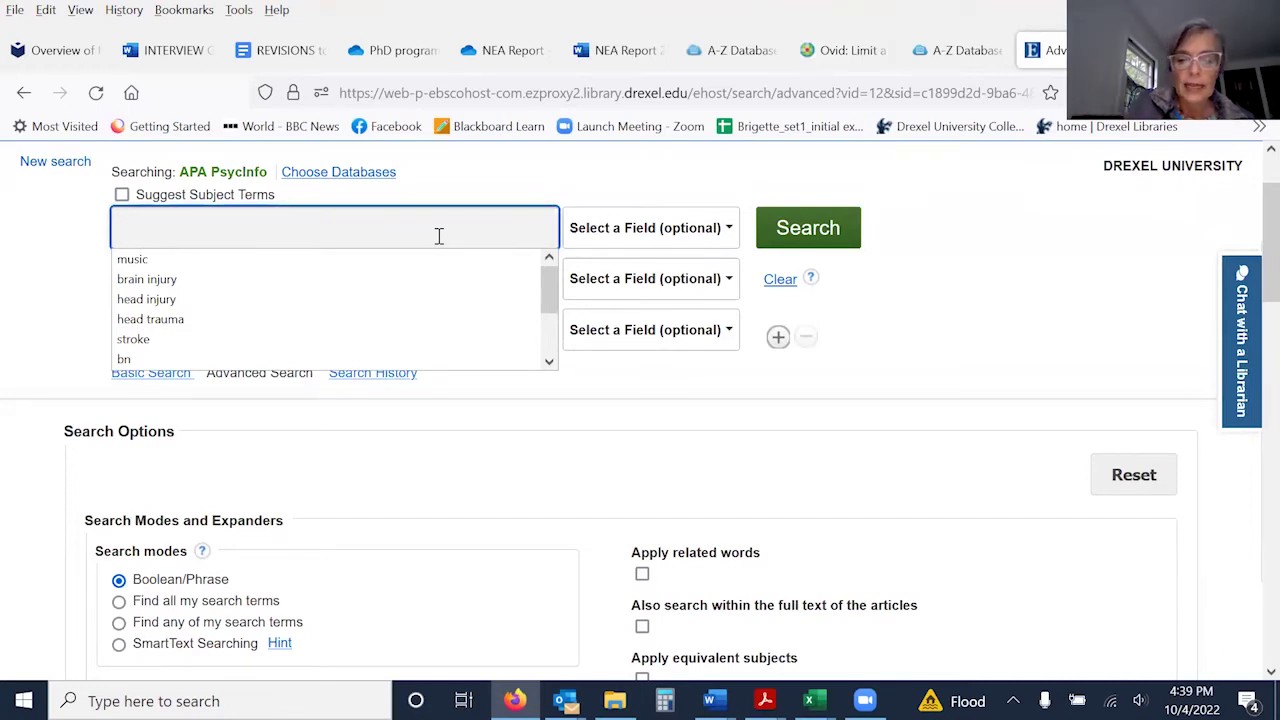
text((art)
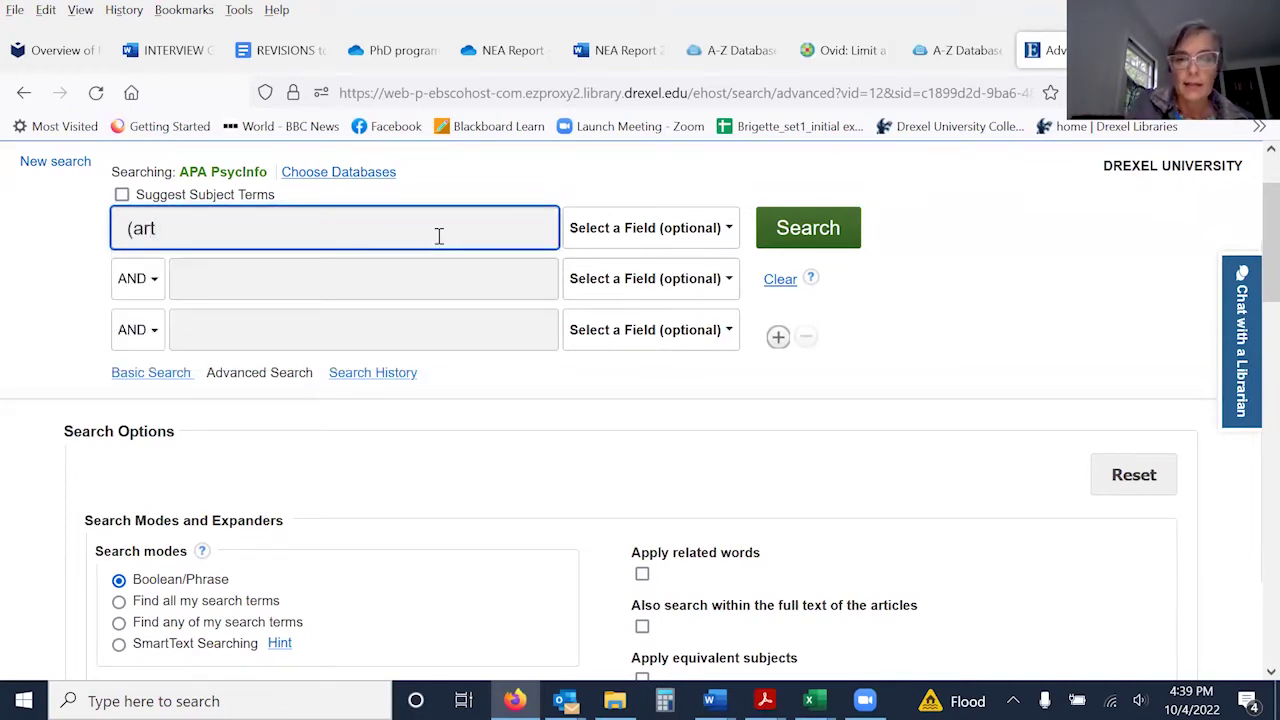
- Try extending the query to the proximity expression "(art therapy) N3 ("
text( theraoy)
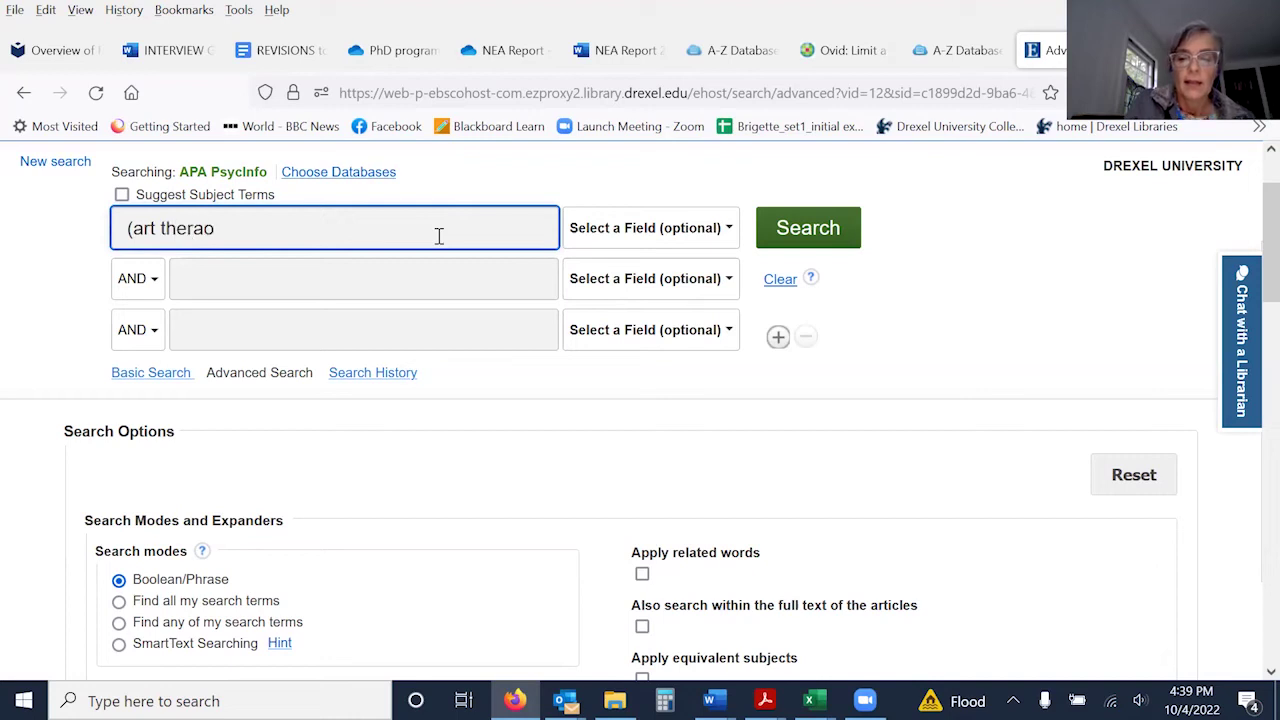
key(BackSpace)
key(BackSpace)
text(pi)
key(BackSpace)
text(y))
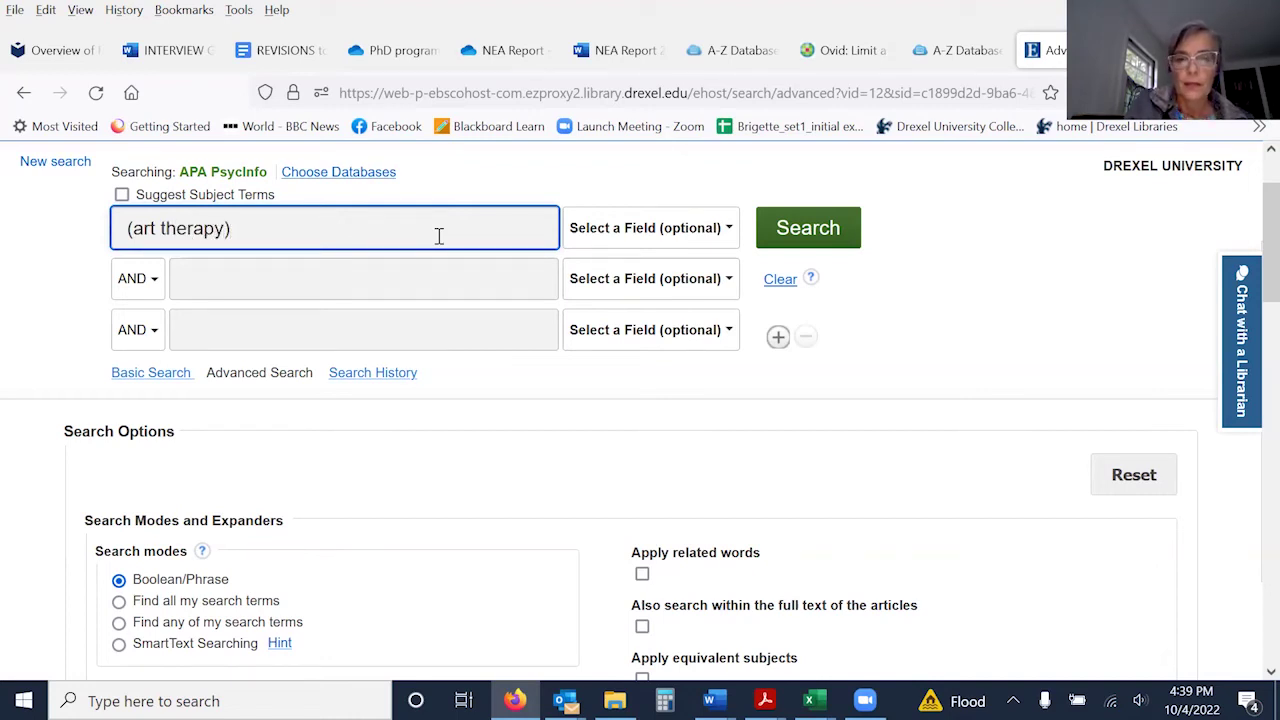
key(BackSpace)
text())
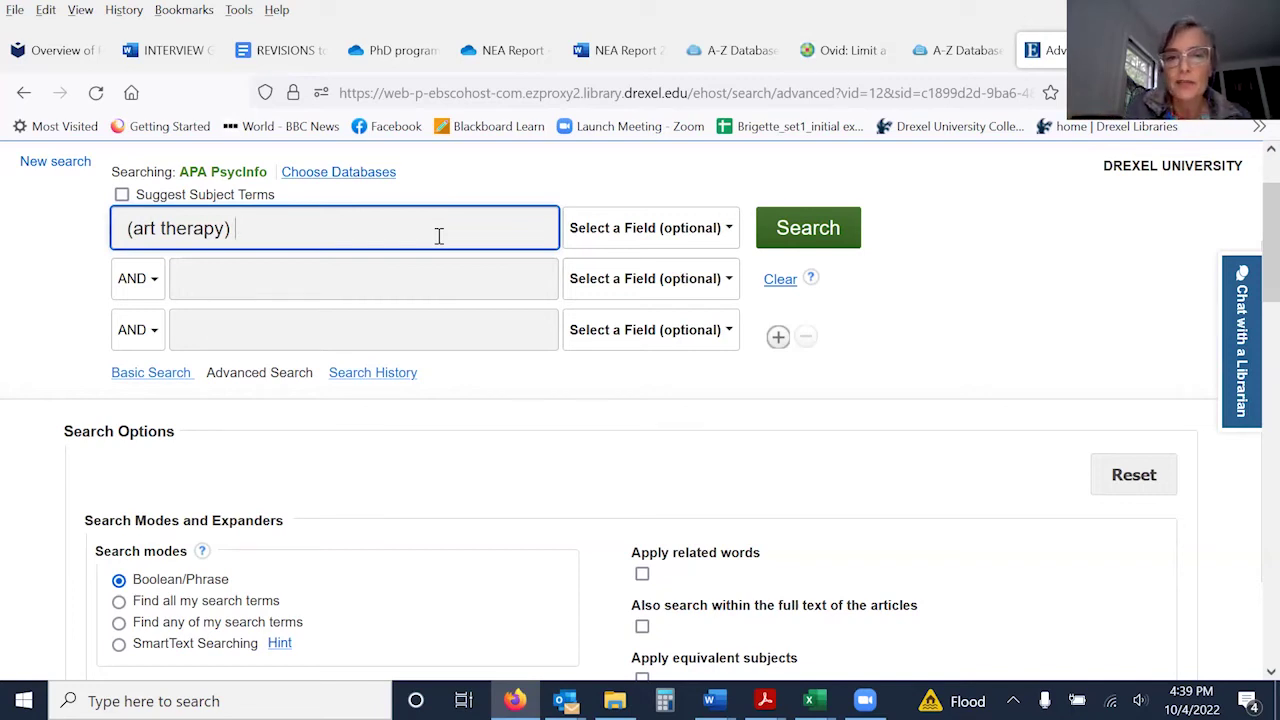
text(N)
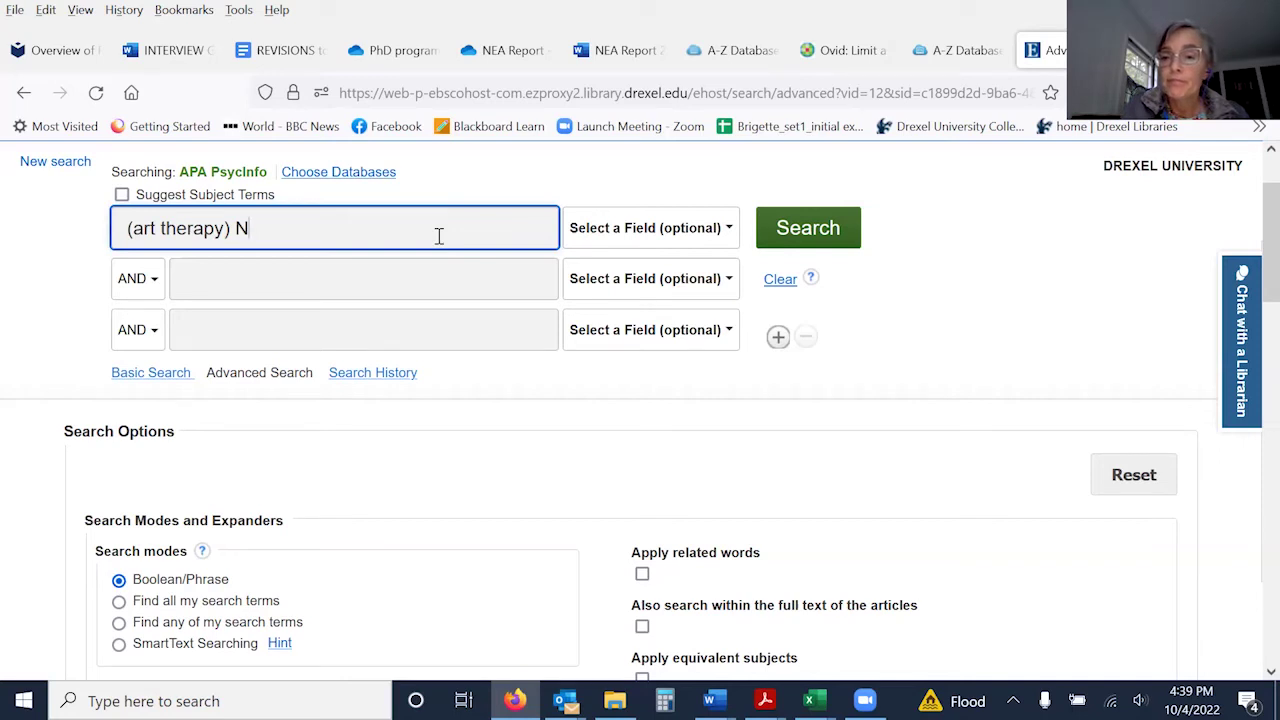
text(3 )
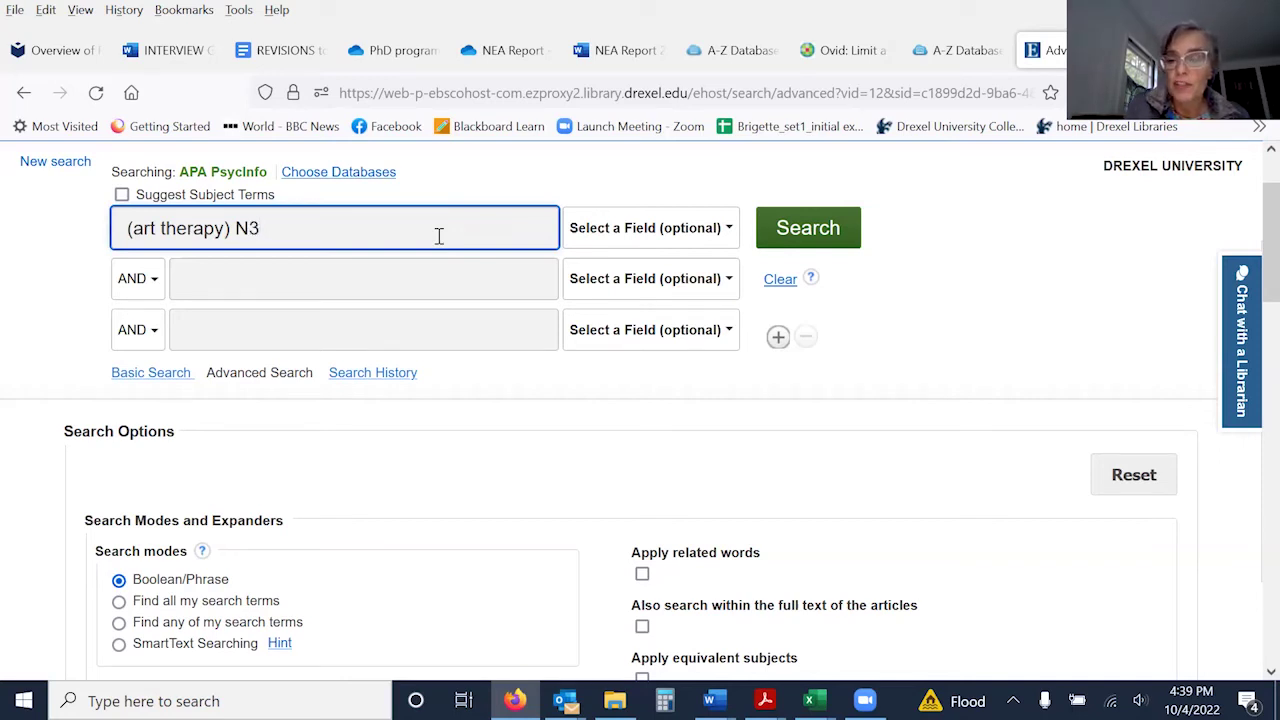
text(()
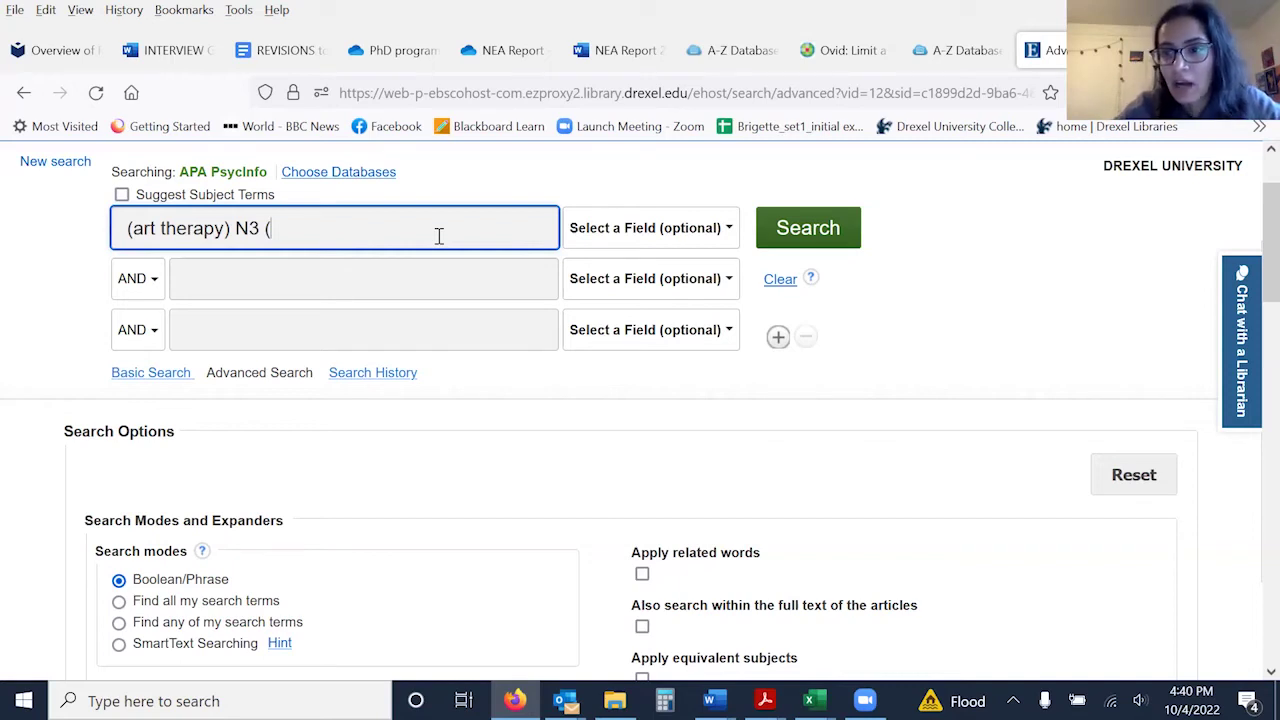
- Remove everything after "(art" from the first query line
key(BackSpace)
key(BackSpace)
key(BackSpace)
key(BackSpace)
key(BackSpace)
key(BackSpace)
key(BackSpace)
key(BackSpace)
key(BackSpace)
key(BackSpace)
key(BackSpace)
key(BackSpace)
key(BackSpace)
key(BackSpace)
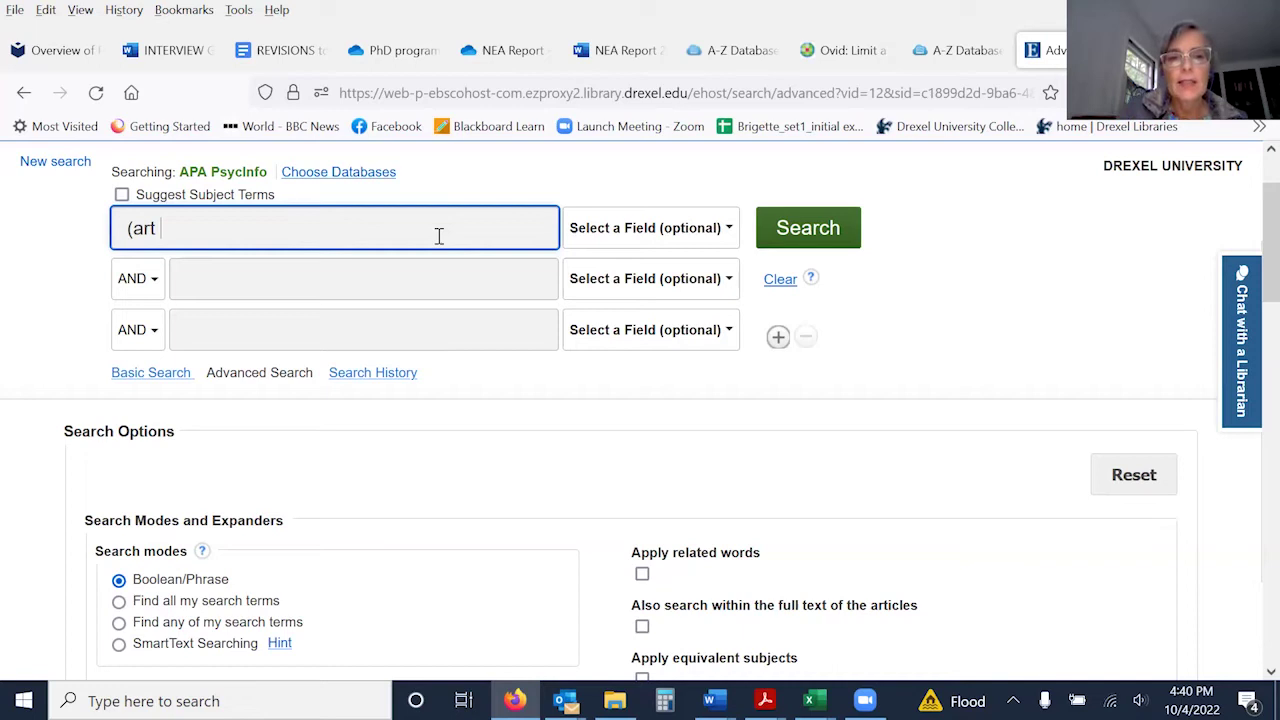
- Prefix the query with the TX field code, add the N3 proximity operator and truncate art, giving "TX (art* N3"
click(126, 228)
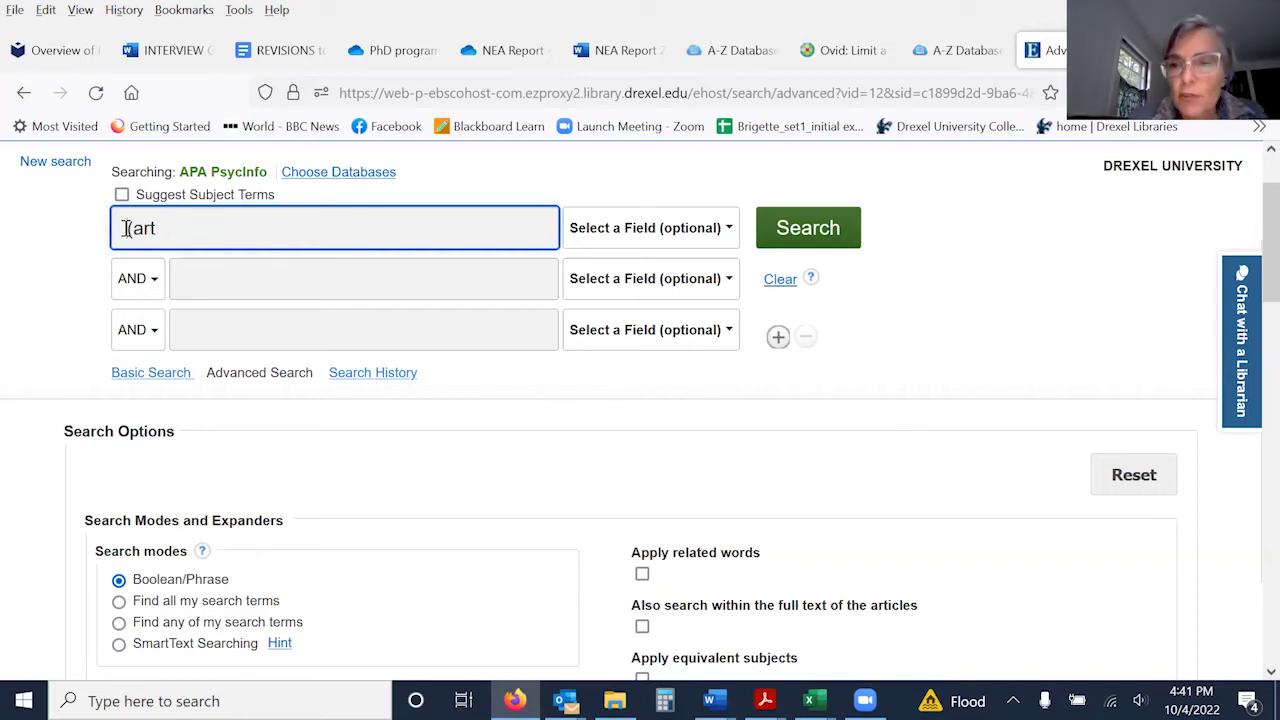
click(126, 228)
text(TX ()
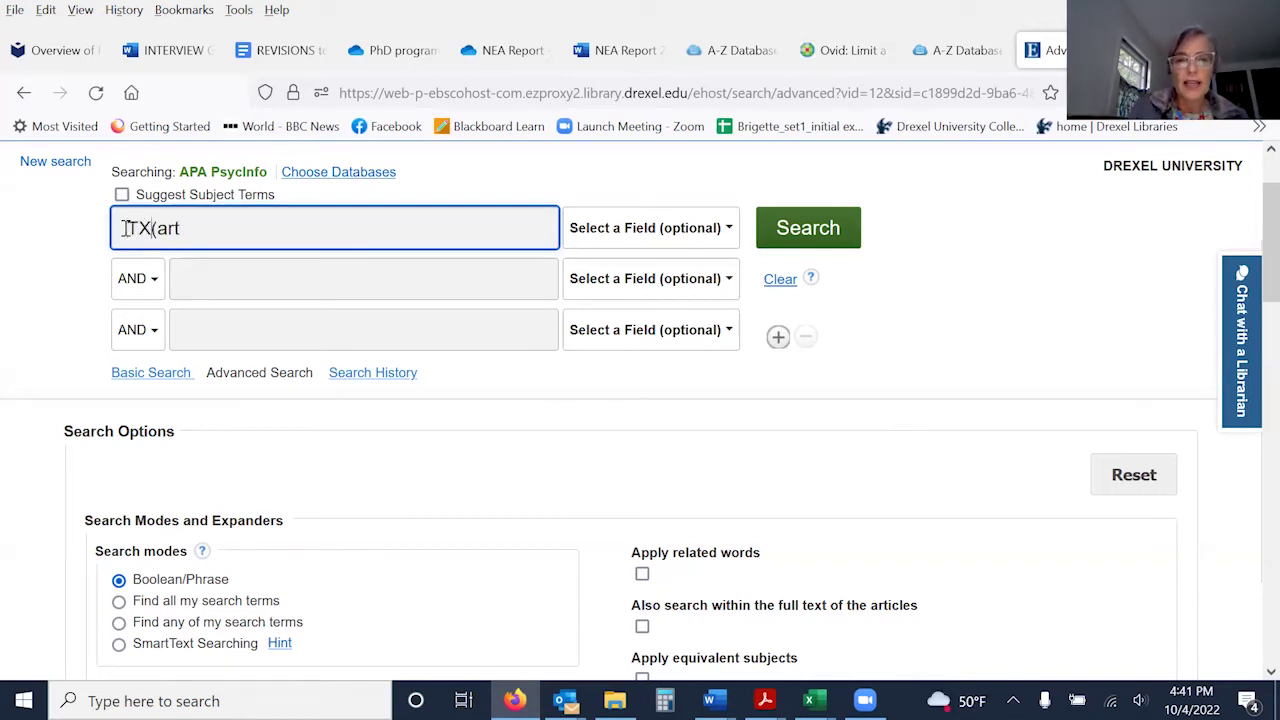
click(231, 228)
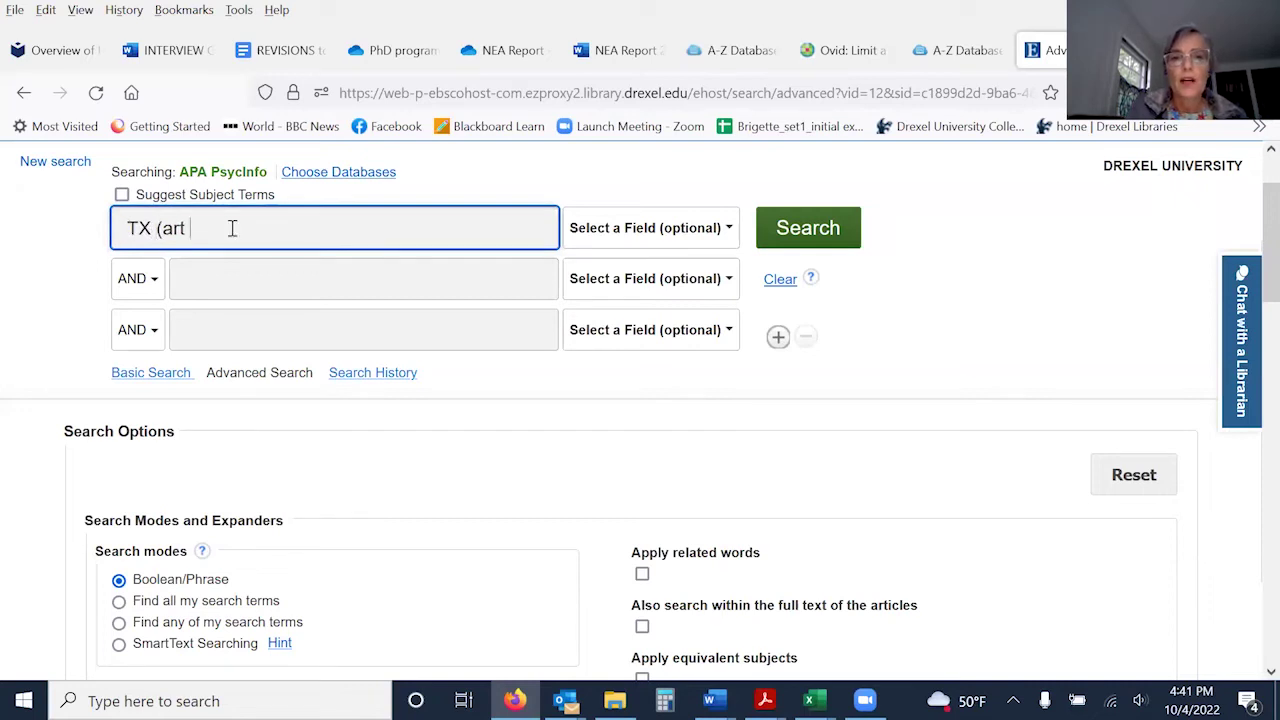
text(N)
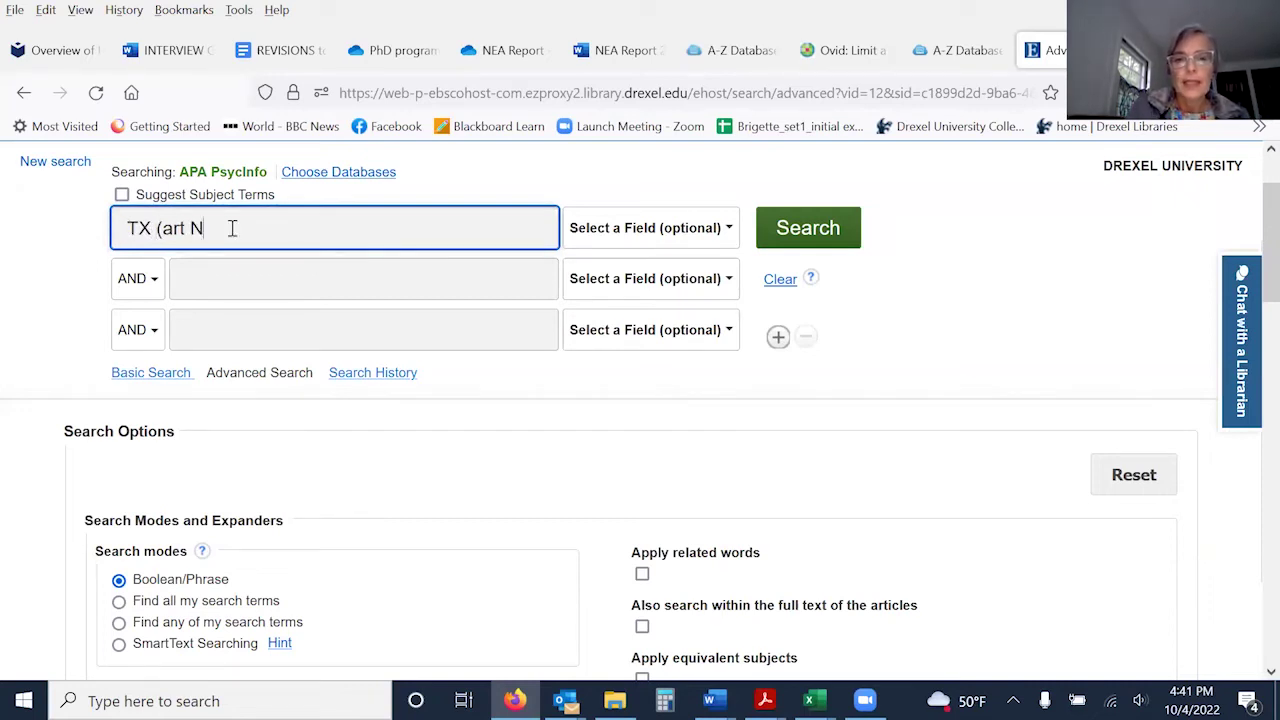
text(3)
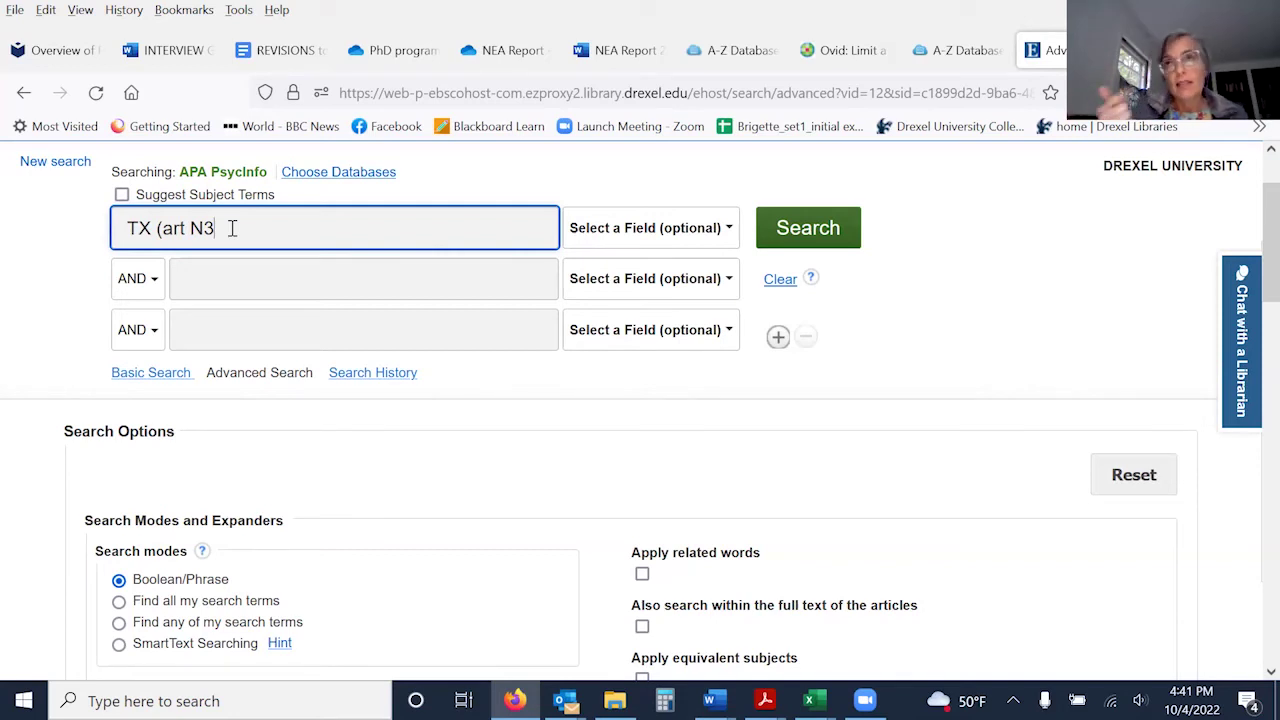
click(186, 228)
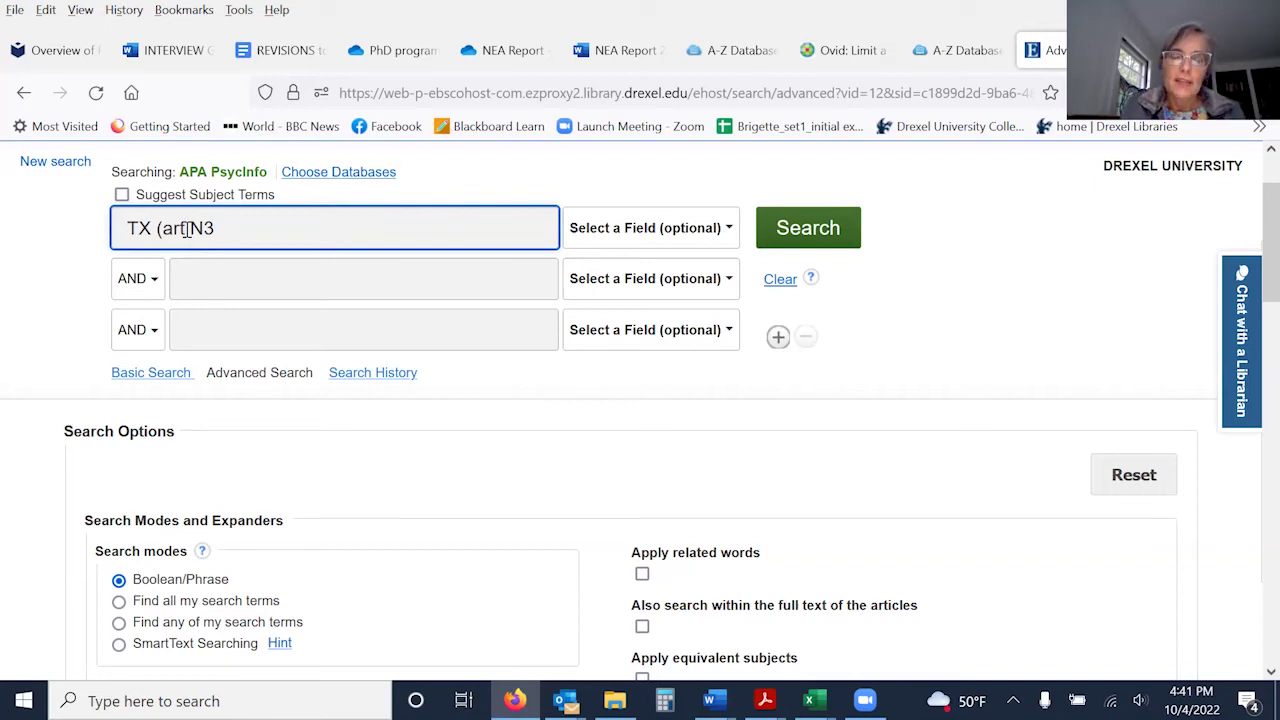
text(*)
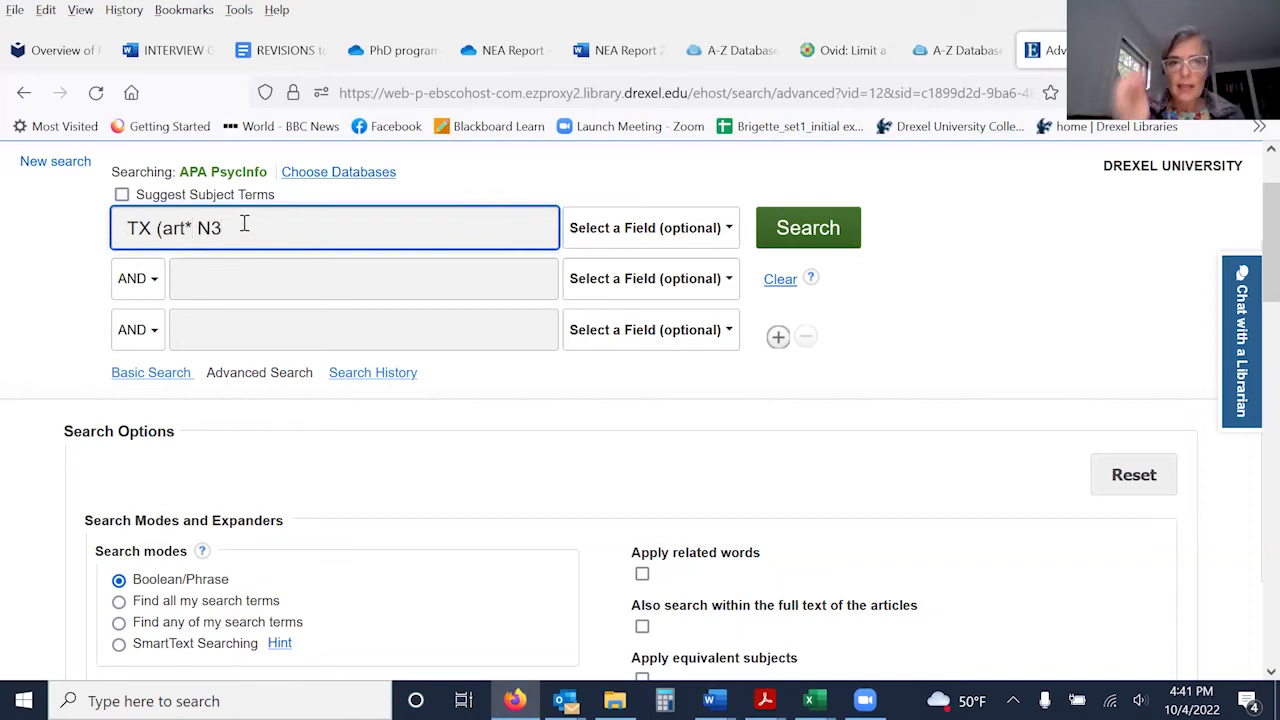
- Add the term engagement after N3, so the first query line reads "TX (art* N3 engagement"
text( engageenty)
key(BackSpace)
key(BackSpace)
key(BackSpace)
key(BackSpace)
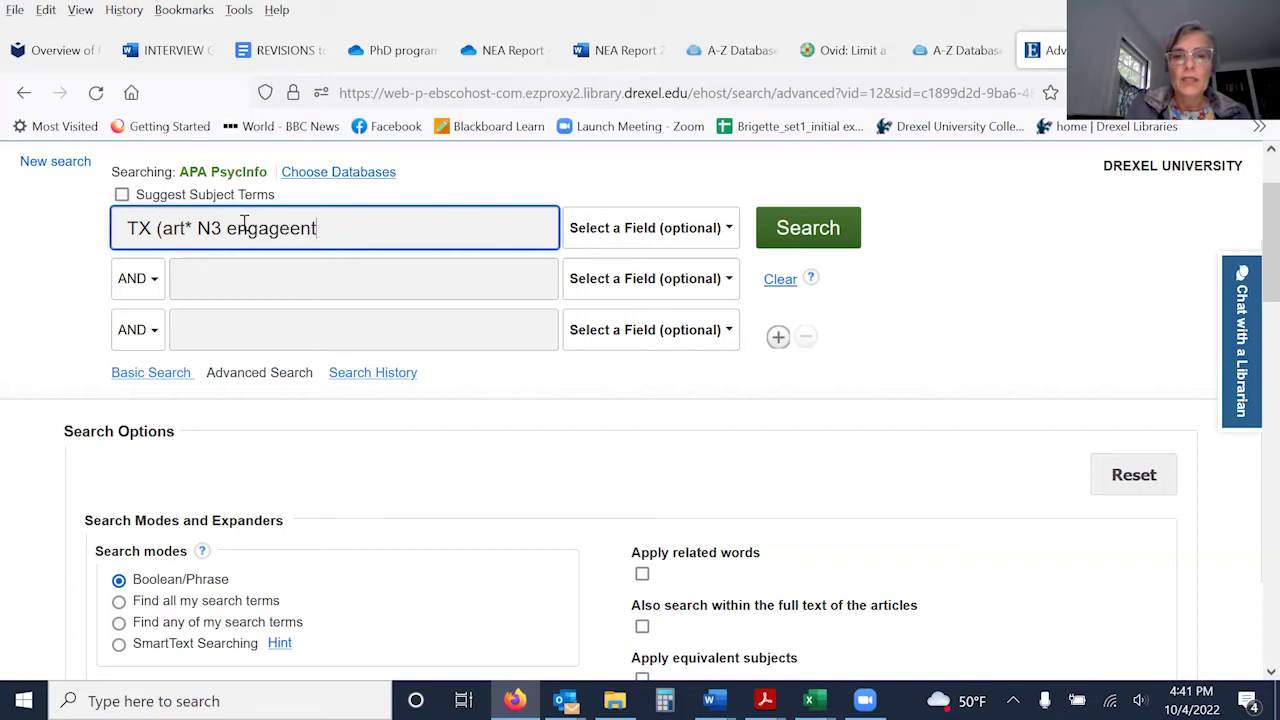
text(ment)
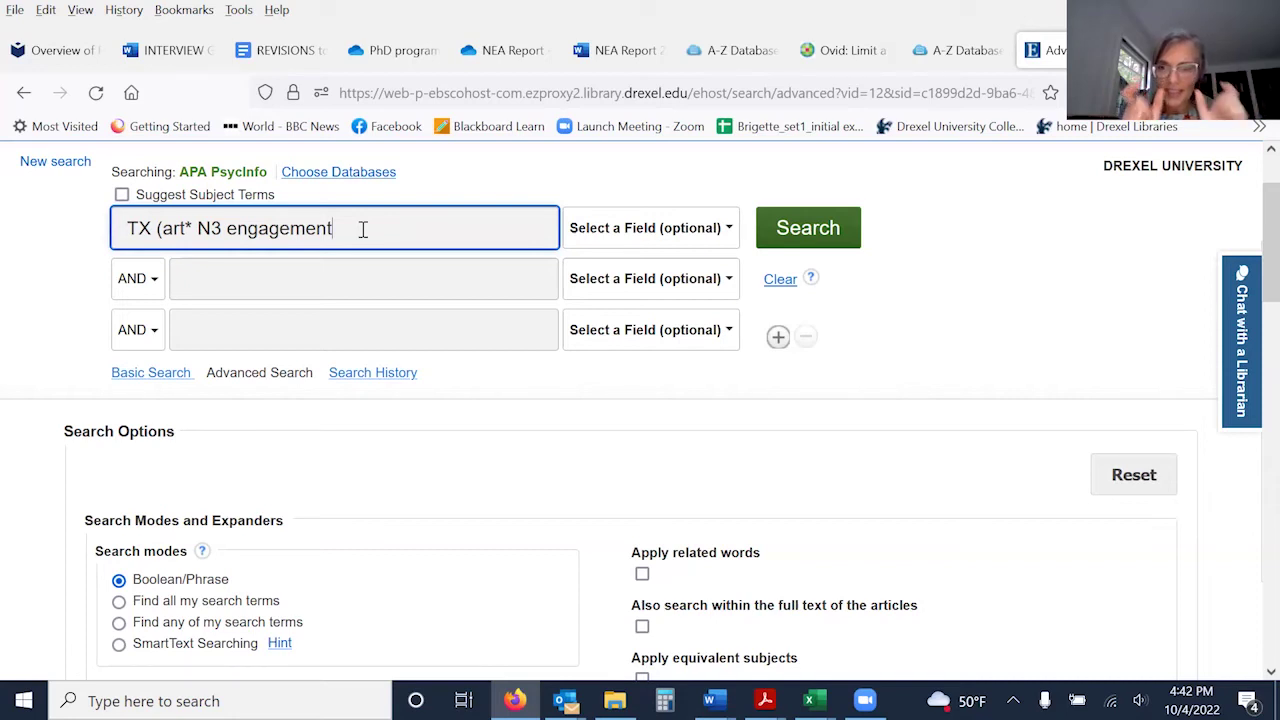
- Complete the query as "TX (art* N3 engagement N5 receptive)" and run the search
text(N5)
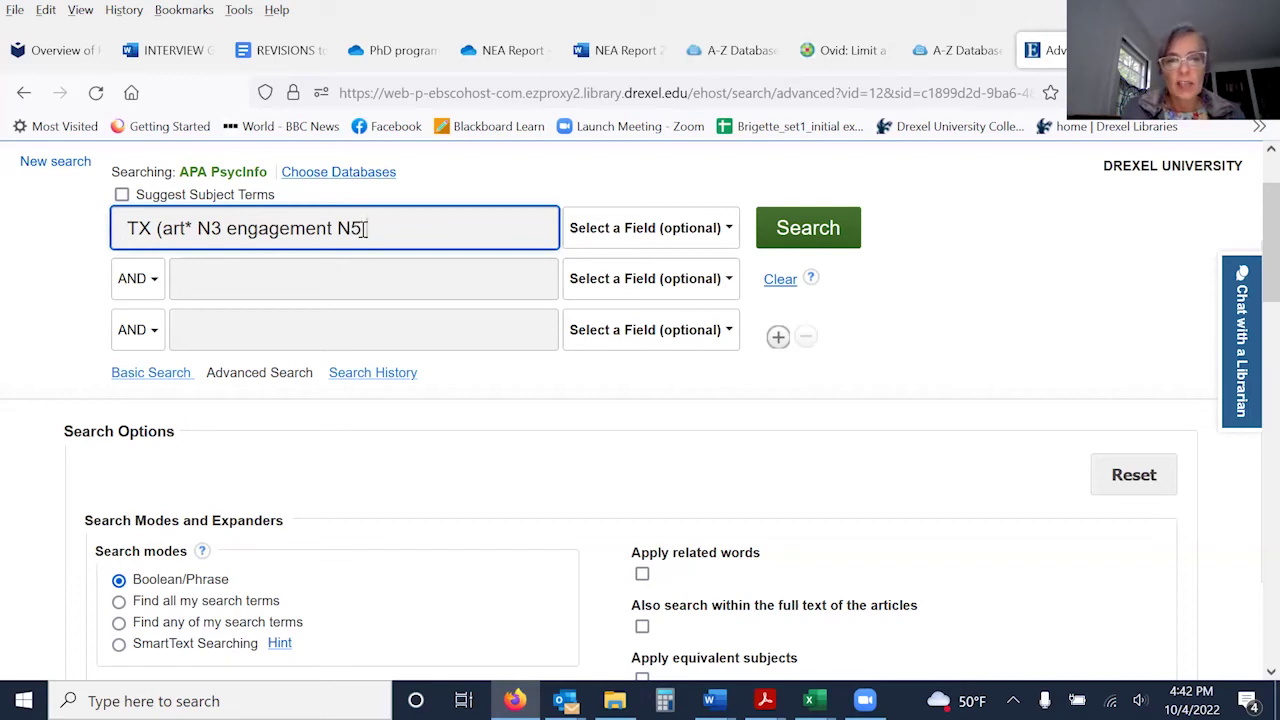
text(receptive)
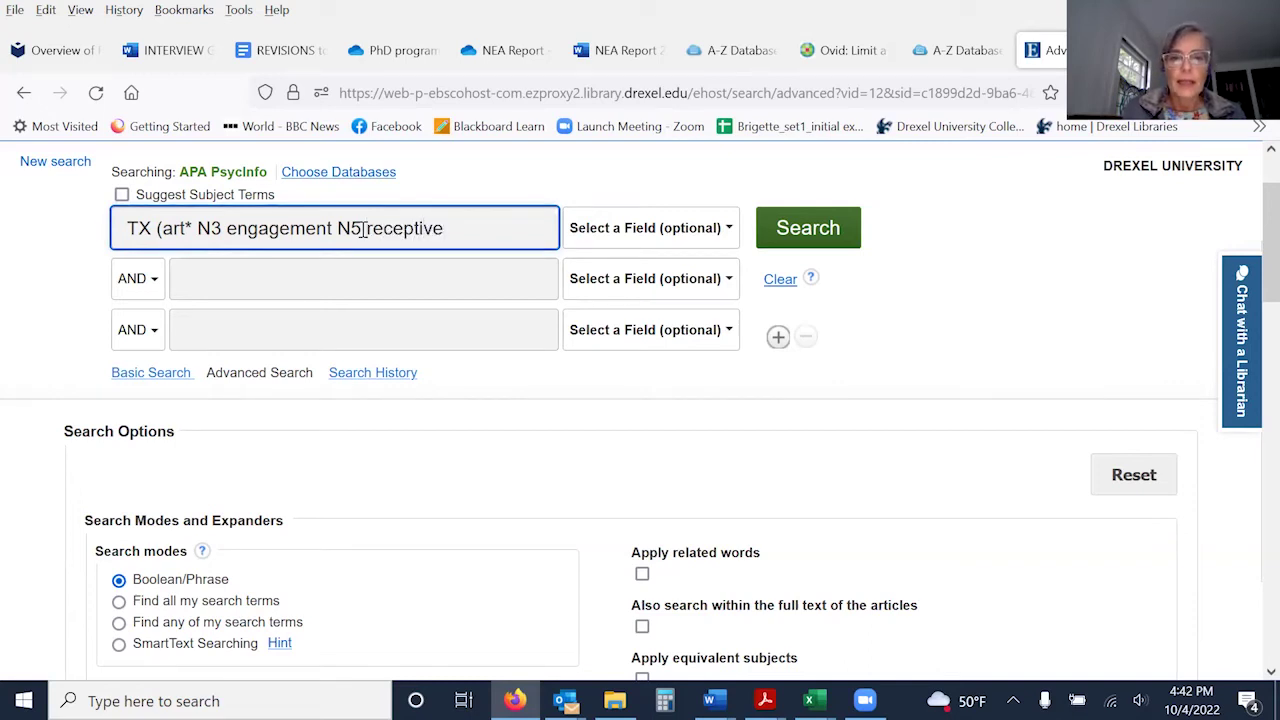
text())
click(364, 228)
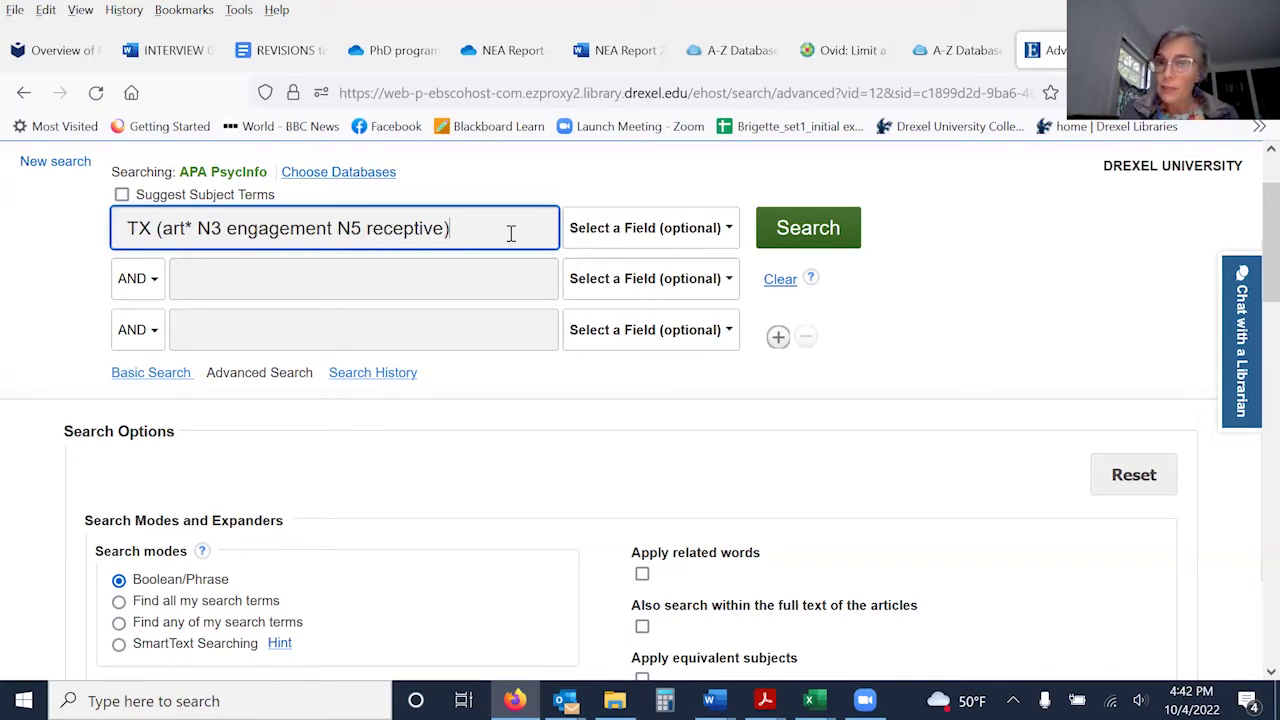
key(Return)
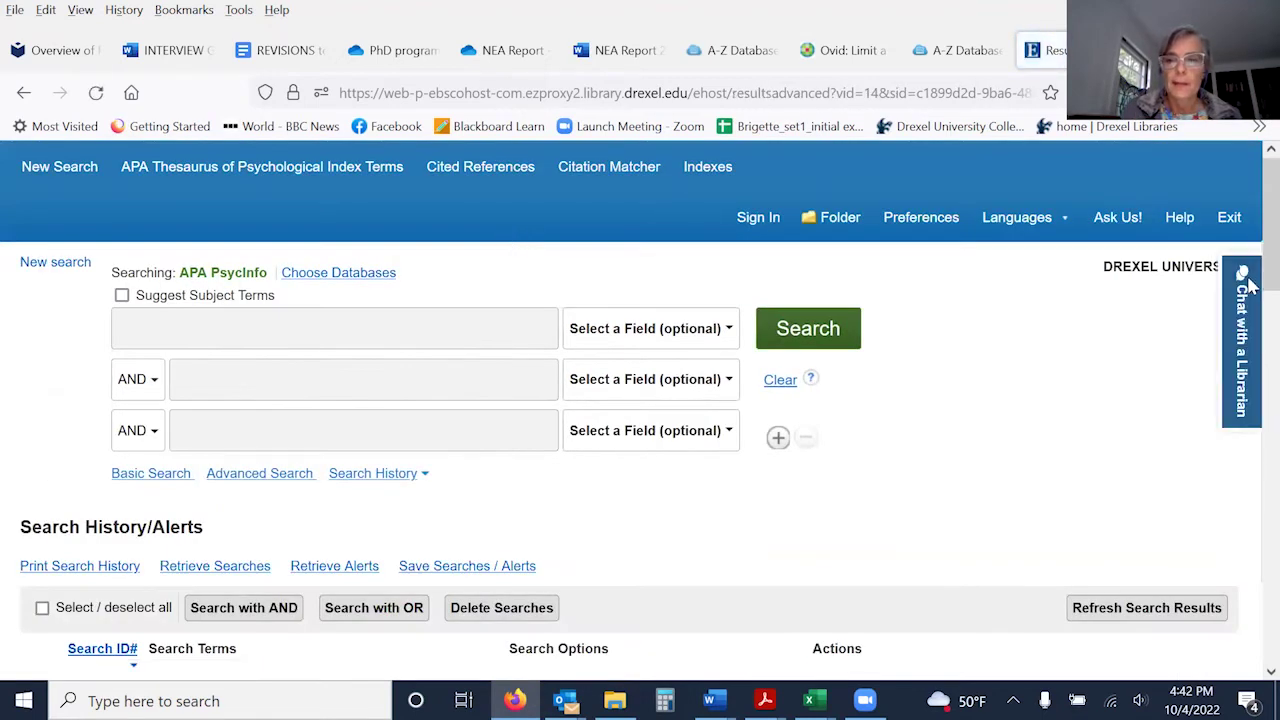
scroll(1252, 220, down, 3)
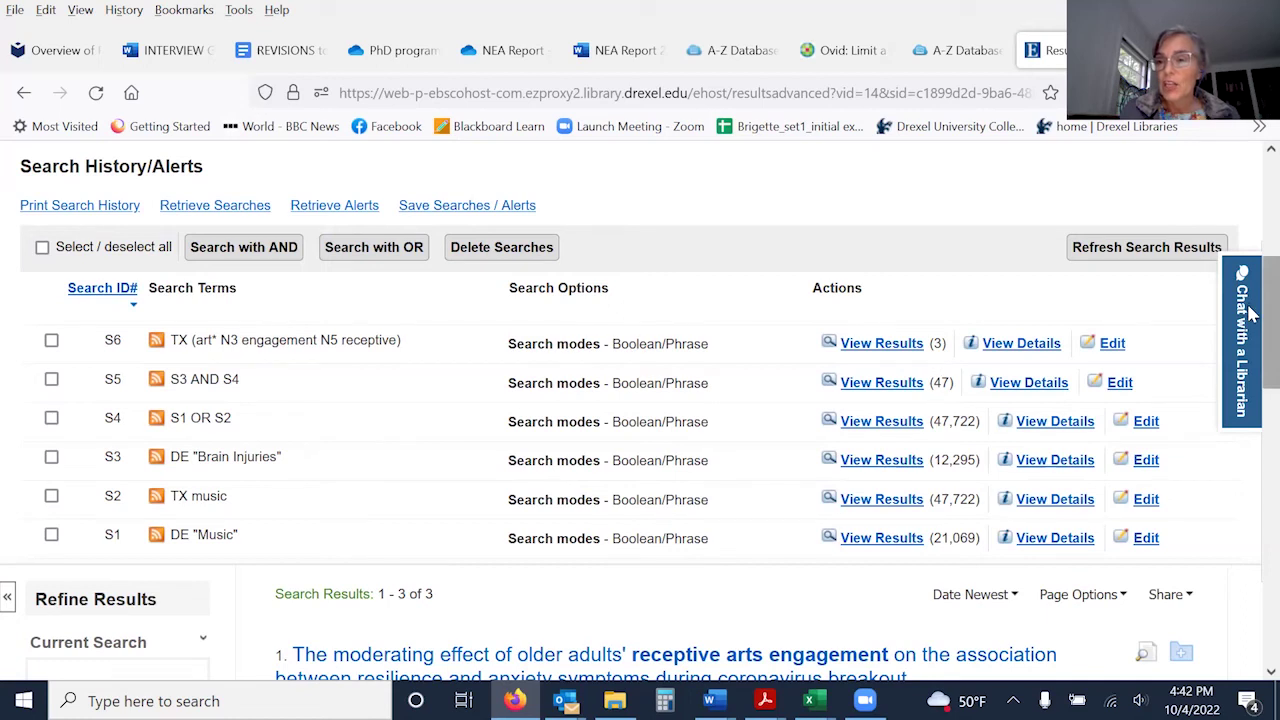
- Run a broader search without the receptive term, entering "Tx (art* N3 engagement)" in the first query line
scroll(1252, 230, up, 3)
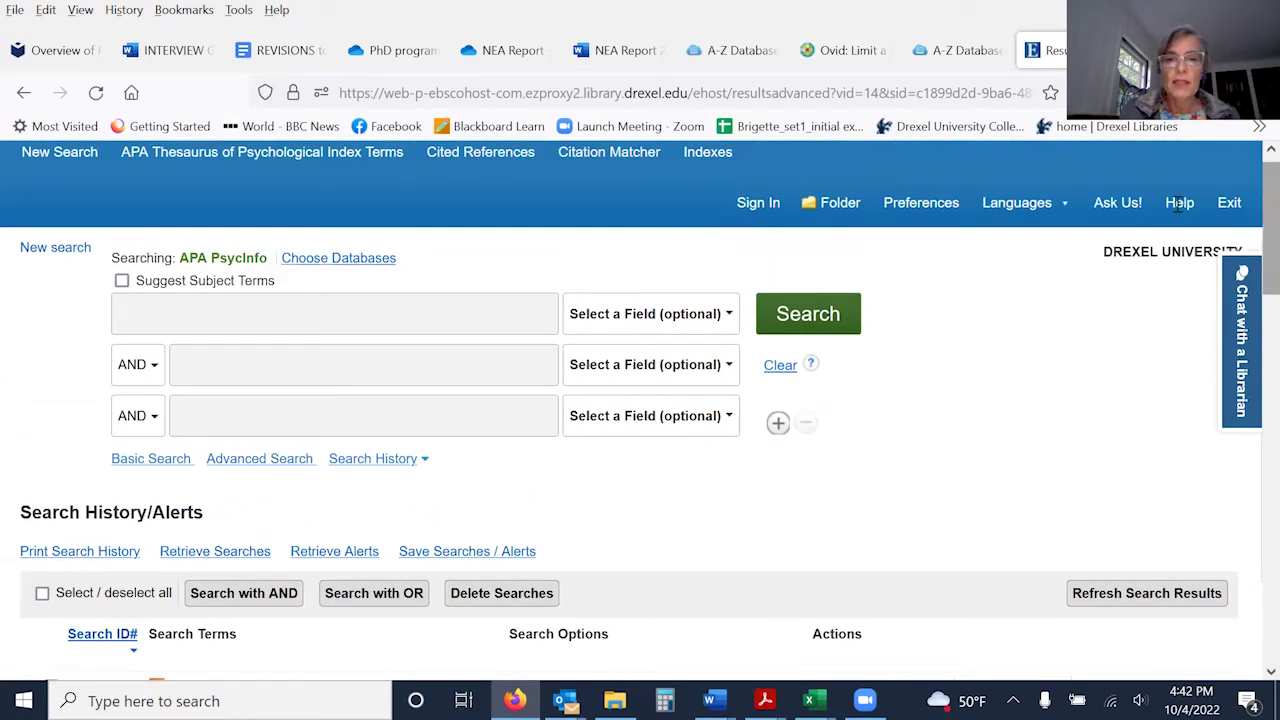
click(339, 317)
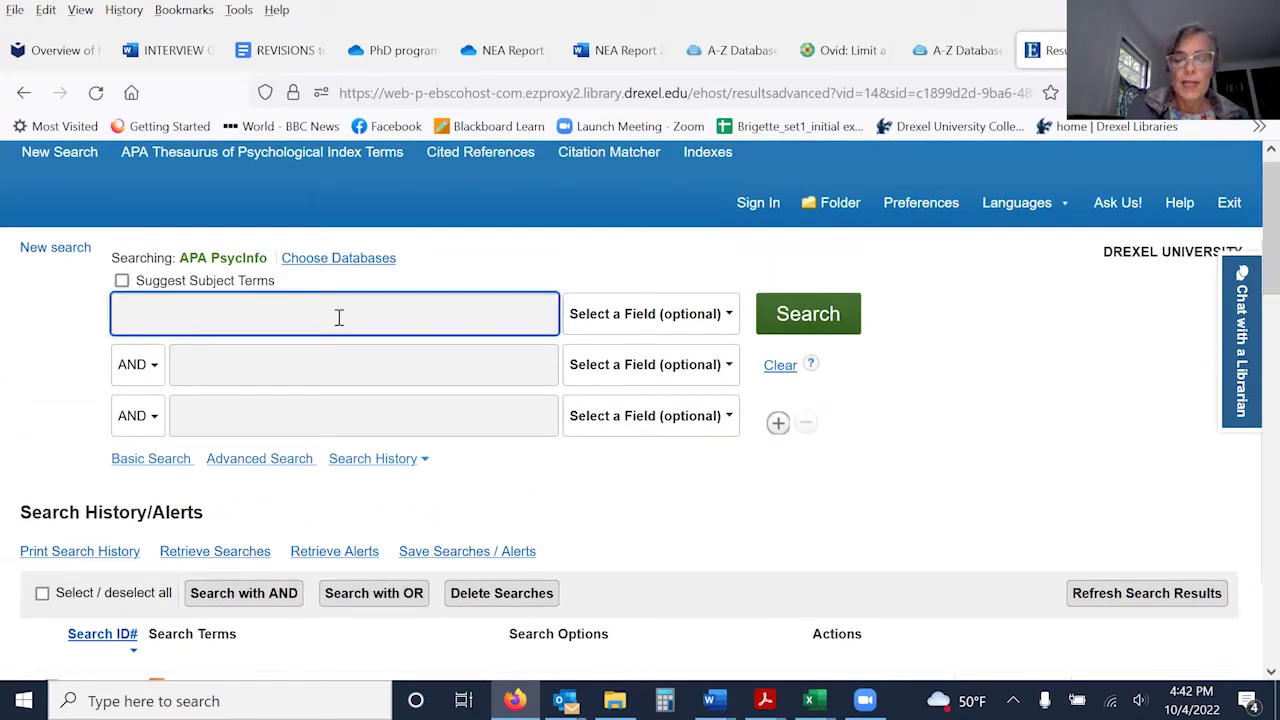
text(Tx (art)
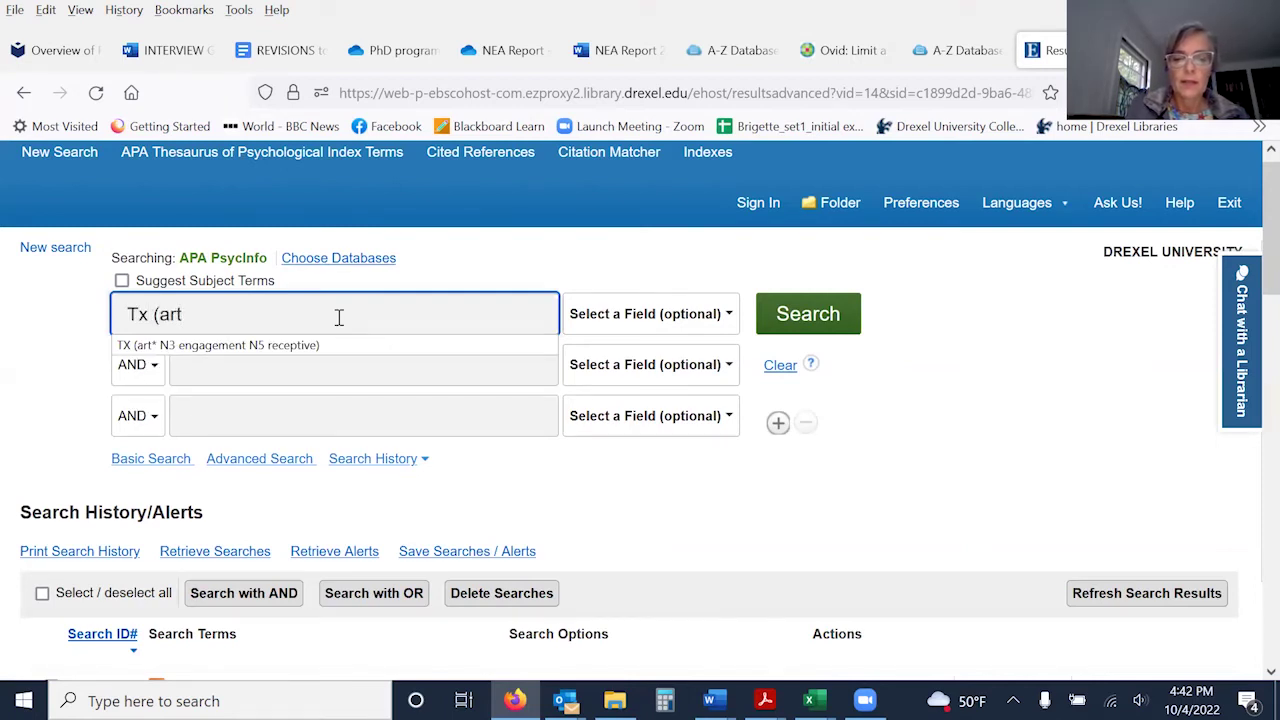
text(* N)
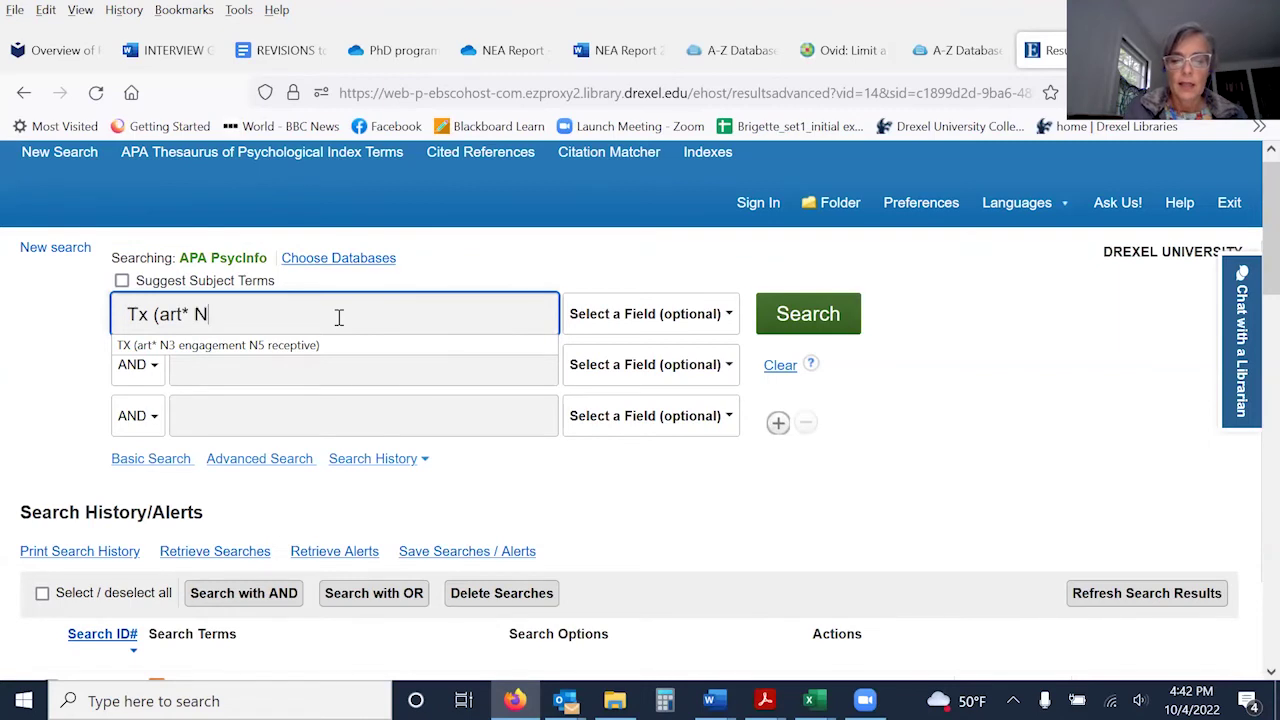
text(3 engagement))
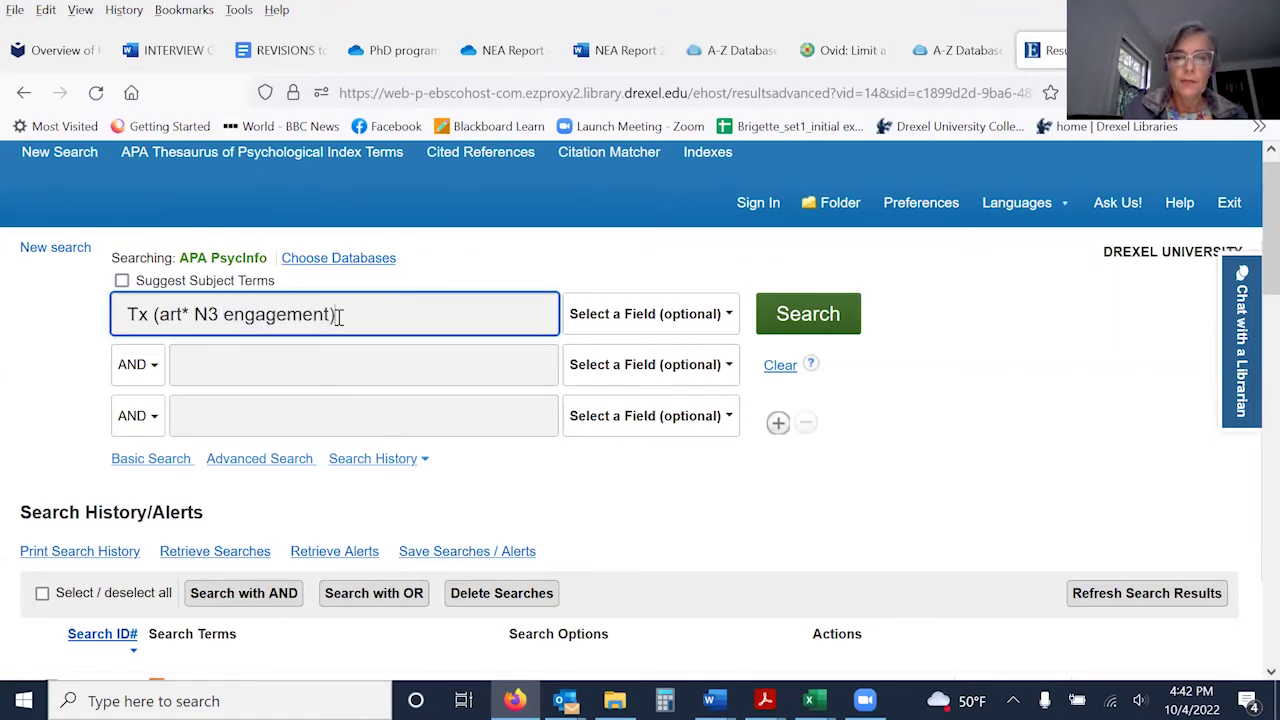
key(Return)
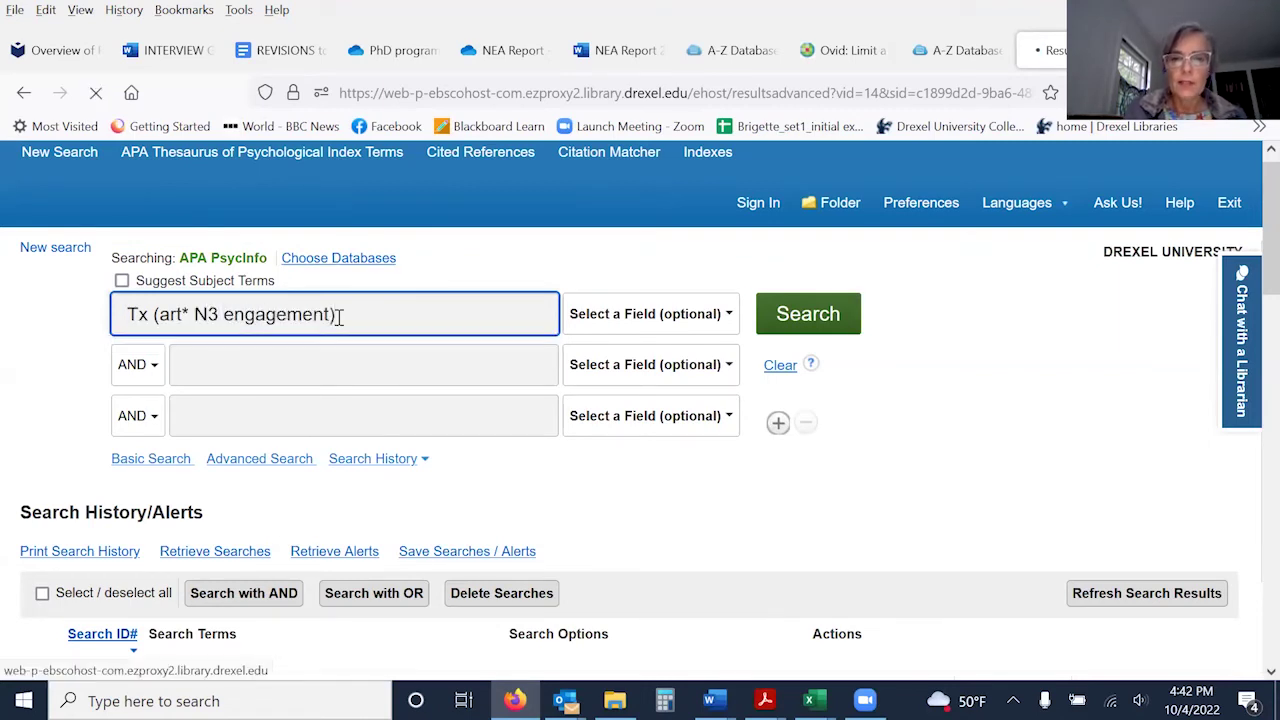
scroll(1252, 238, down, 4)
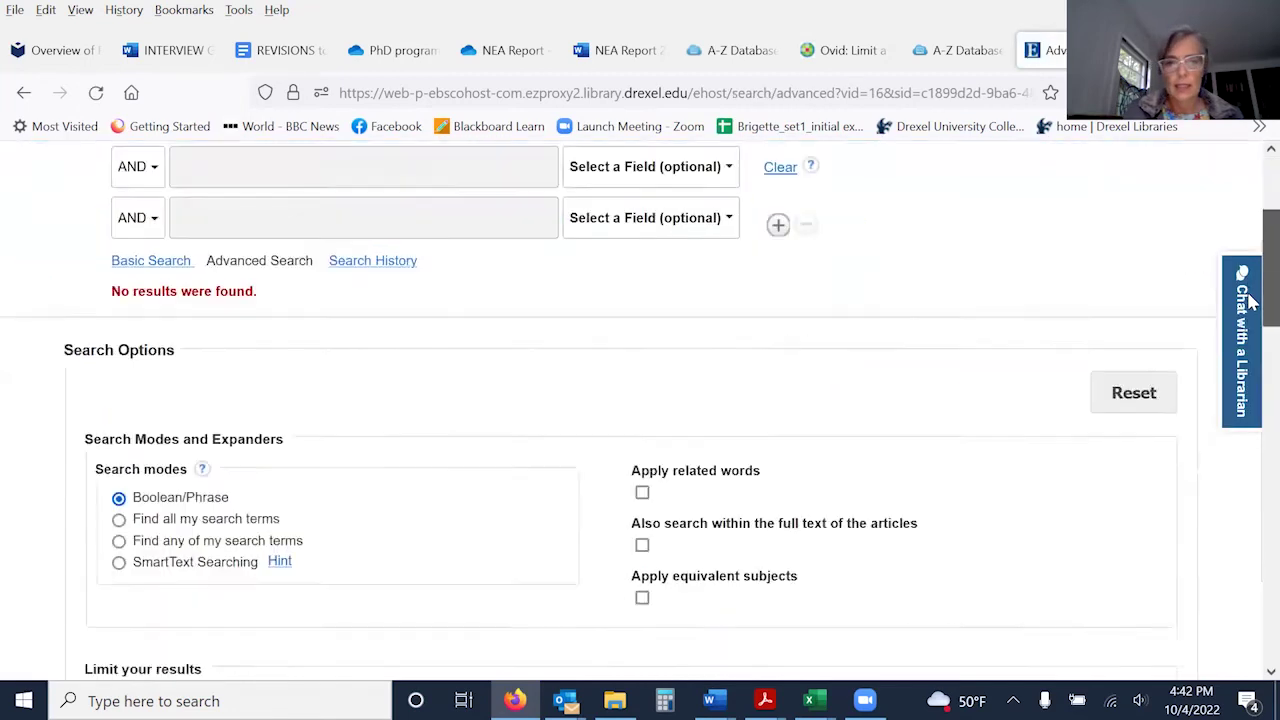
- Search for "TX (art N3 engagement)" with an uppercase field code and untruncated art, and review it in the search history
scroll(1253, 245, up, 3)
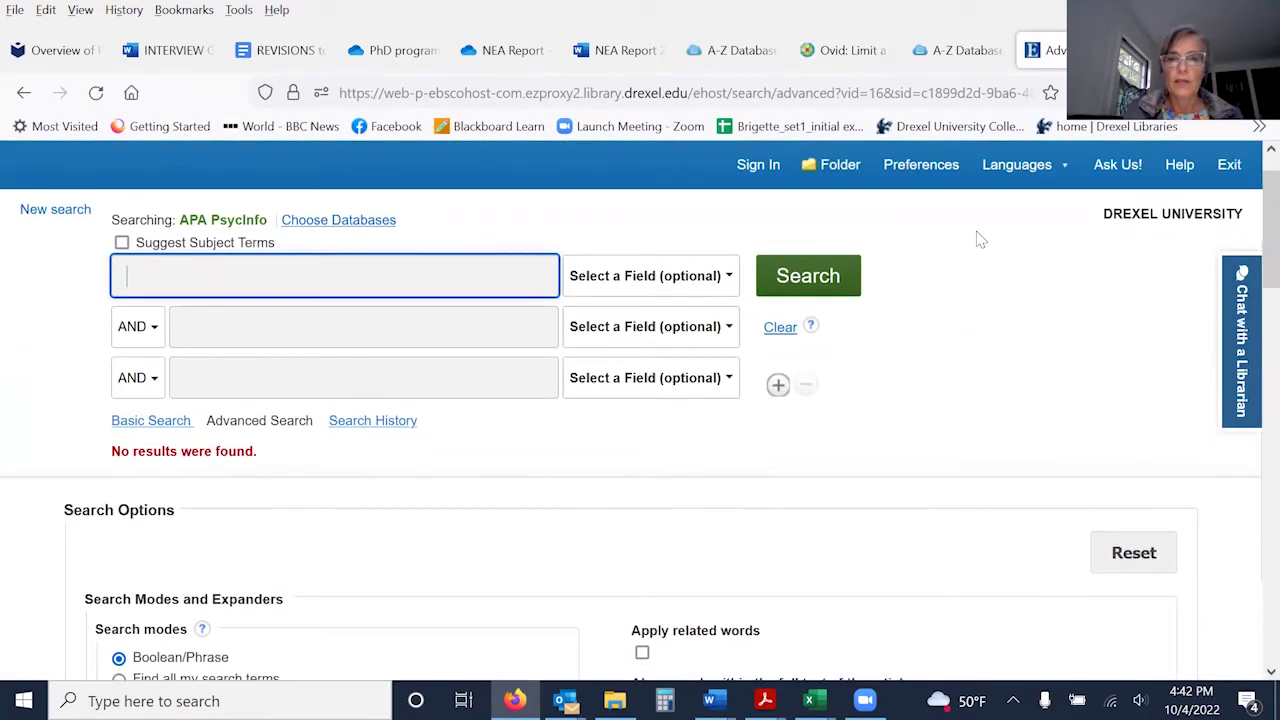
text(TX)
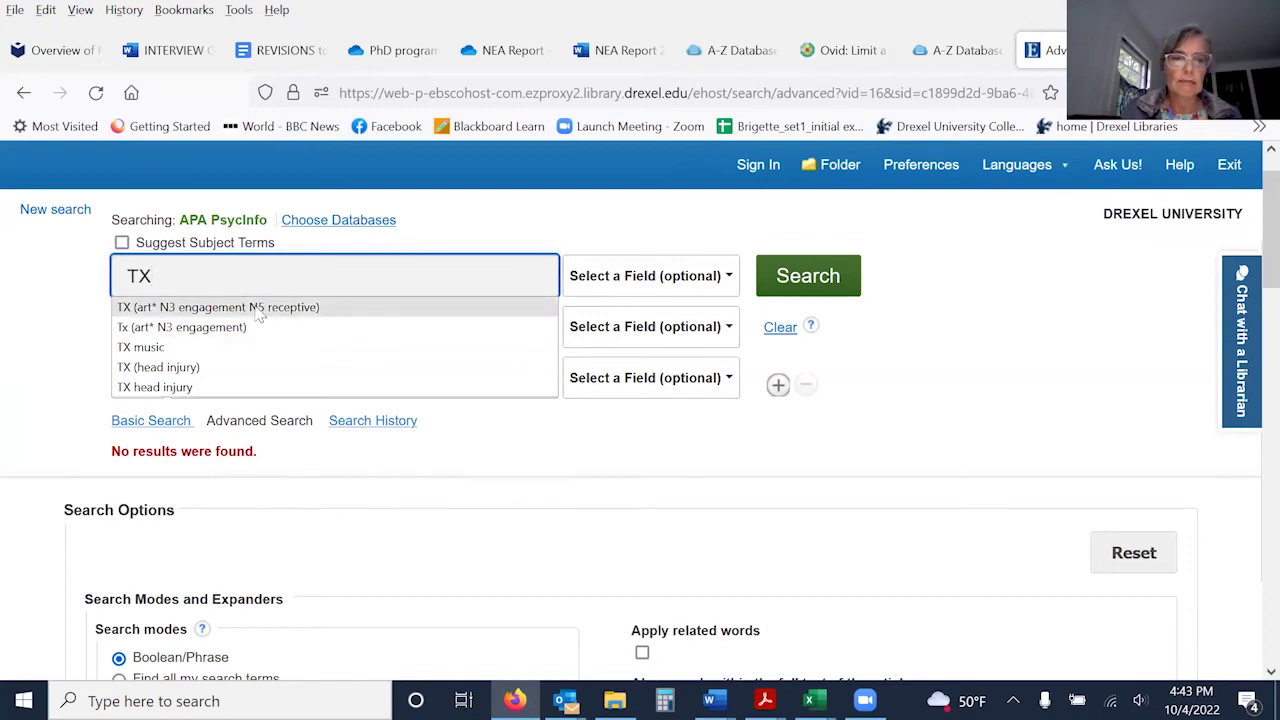
text( ()
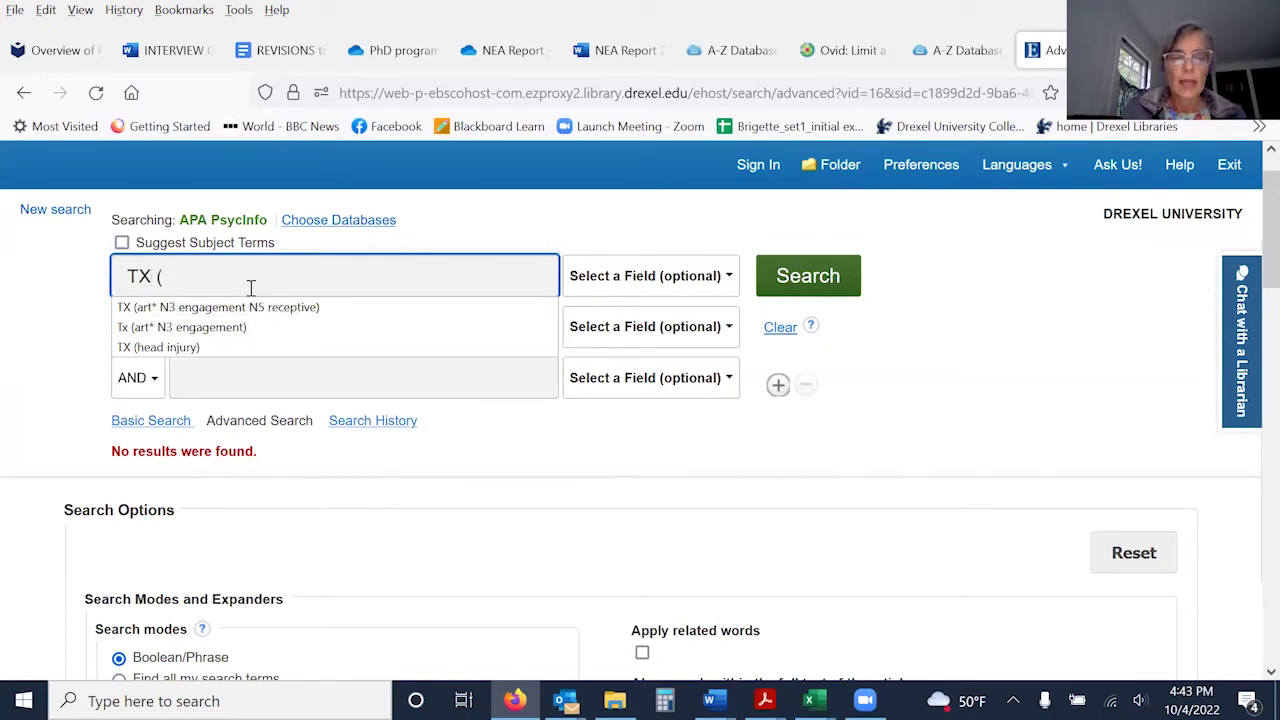
text(arts)
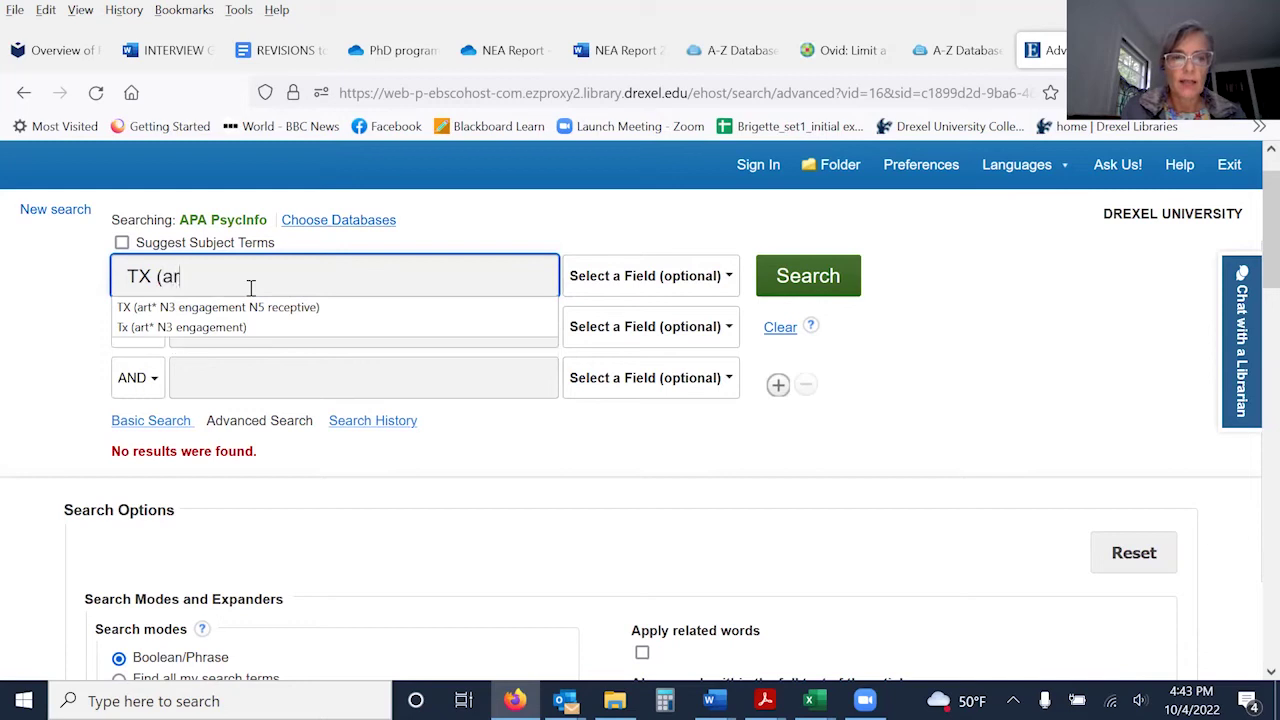
key(BackSpace)
key(BackSpace)
key(BackSpace)
text(rt)
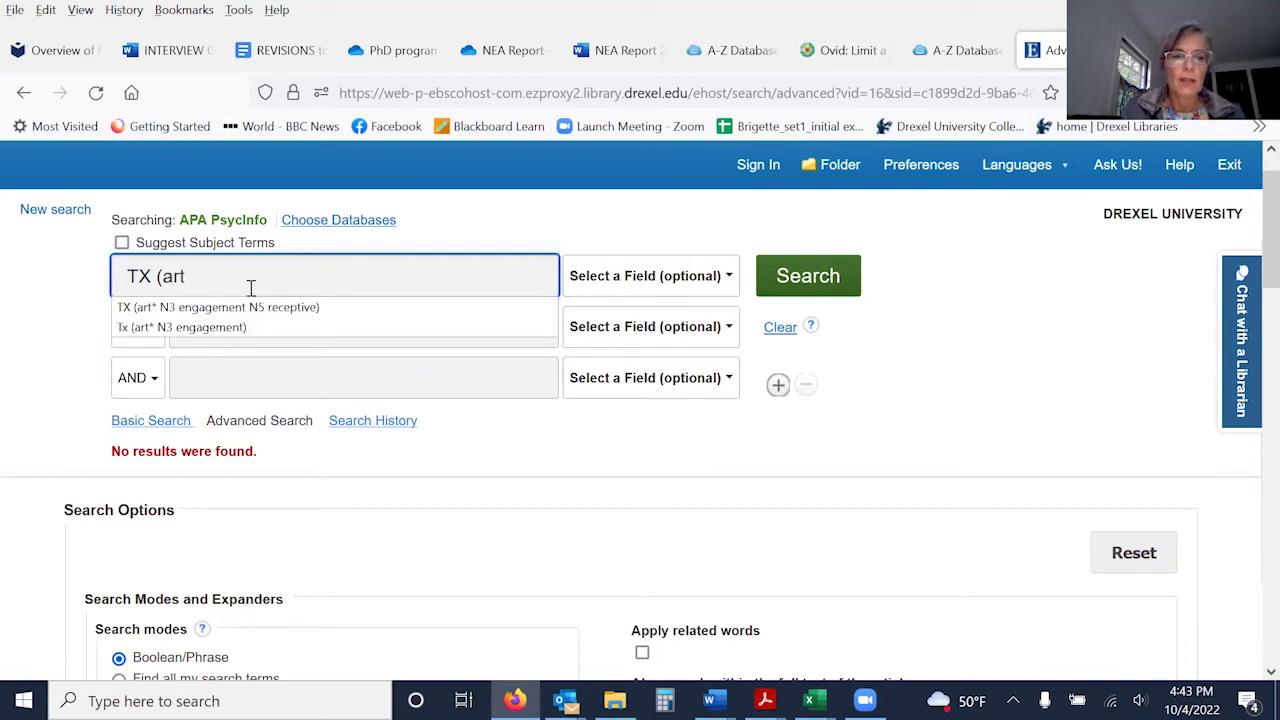
text( N3 )
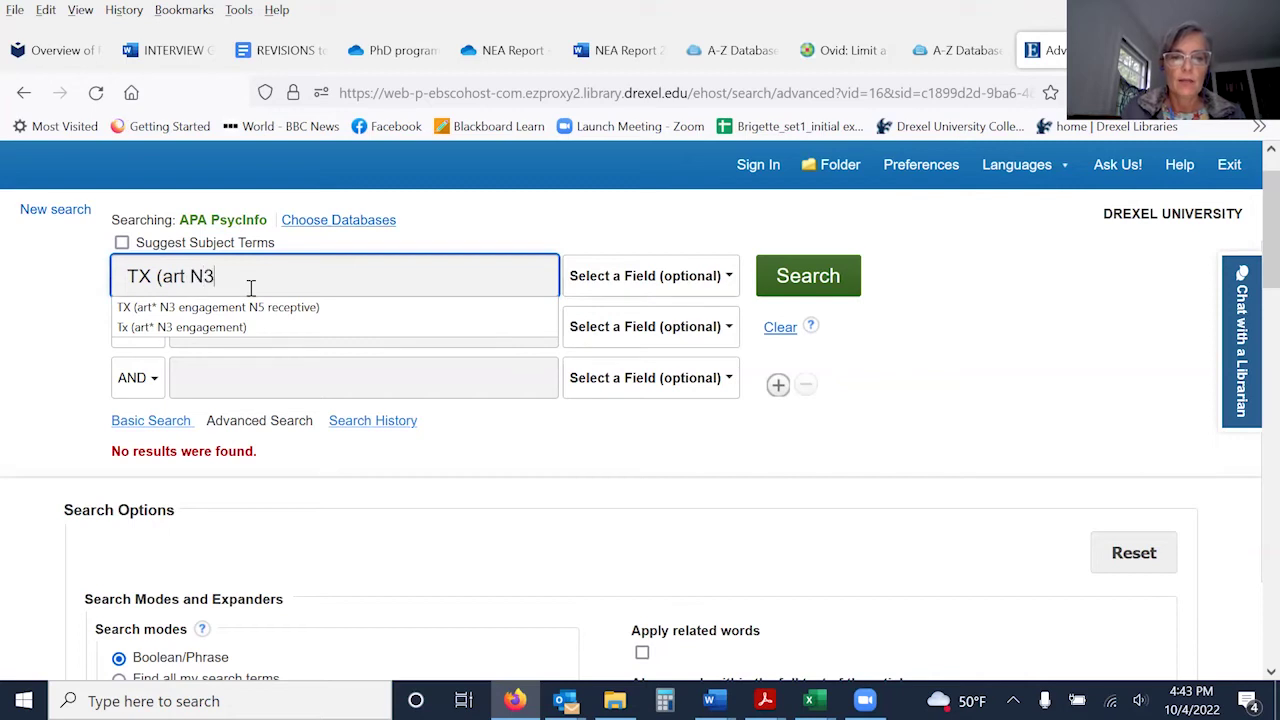
text(engagement)
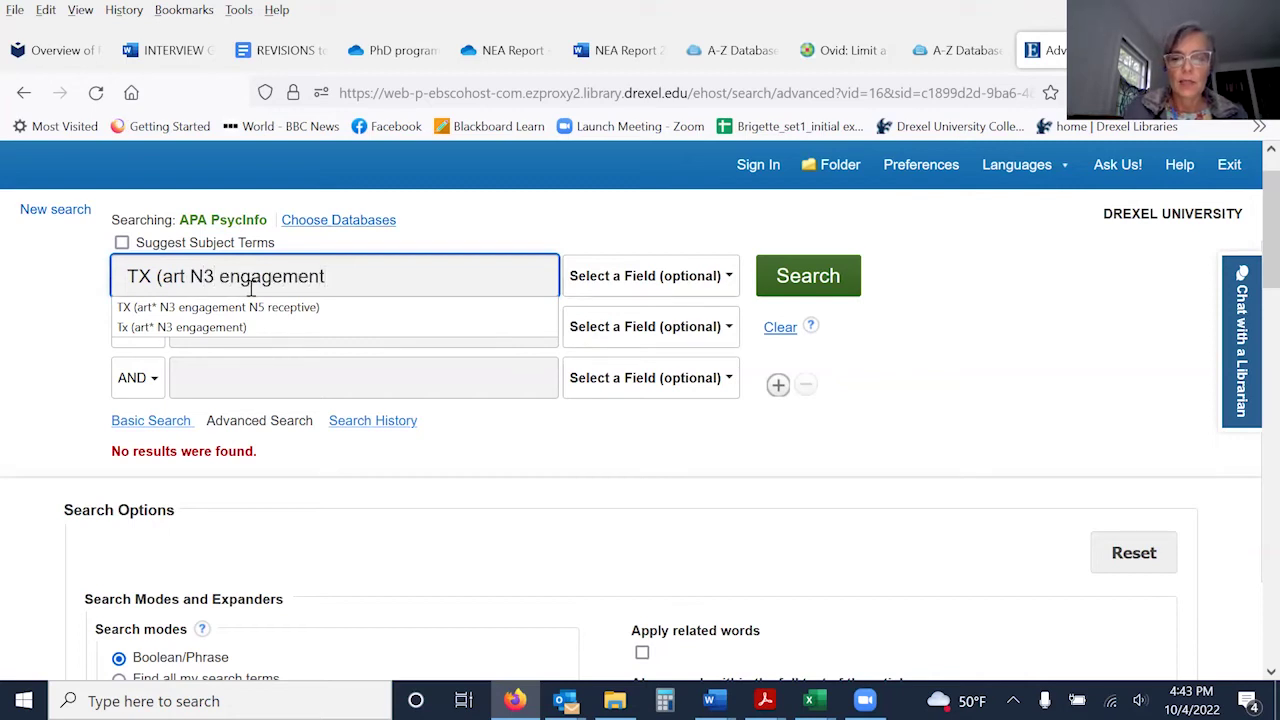
text())
key(Return)
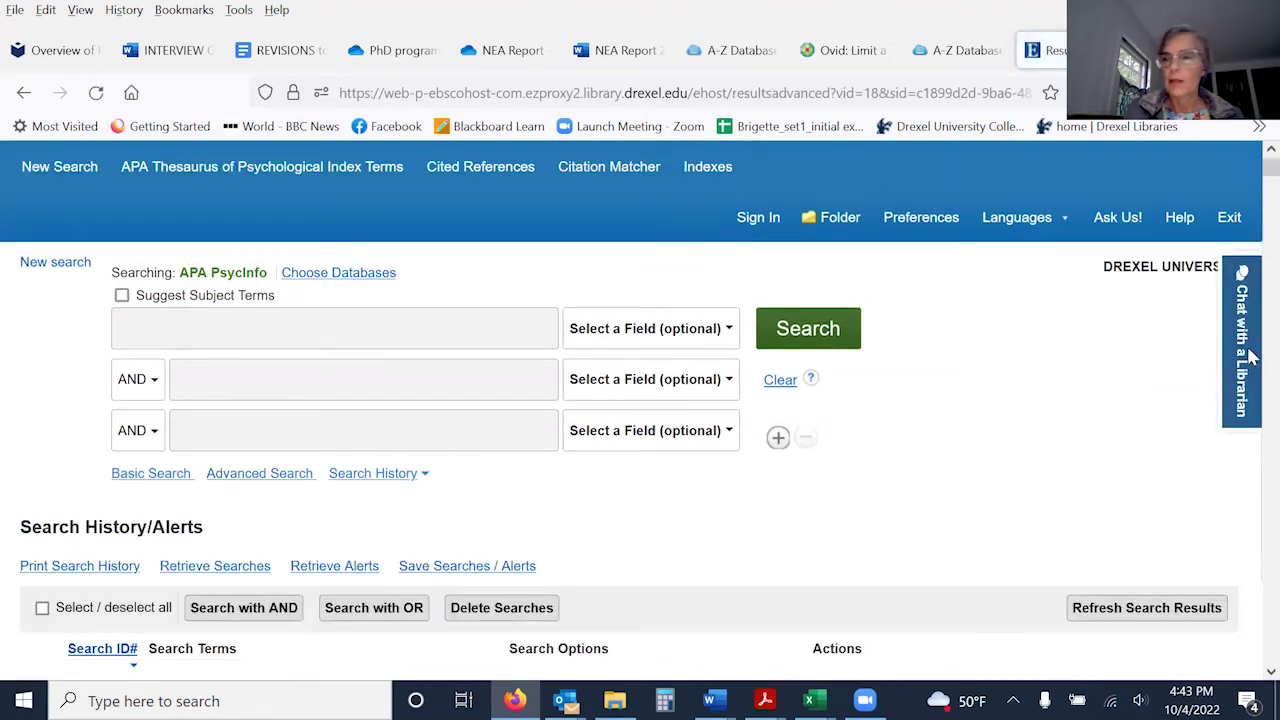
scroll(1253, 230, down, 5)
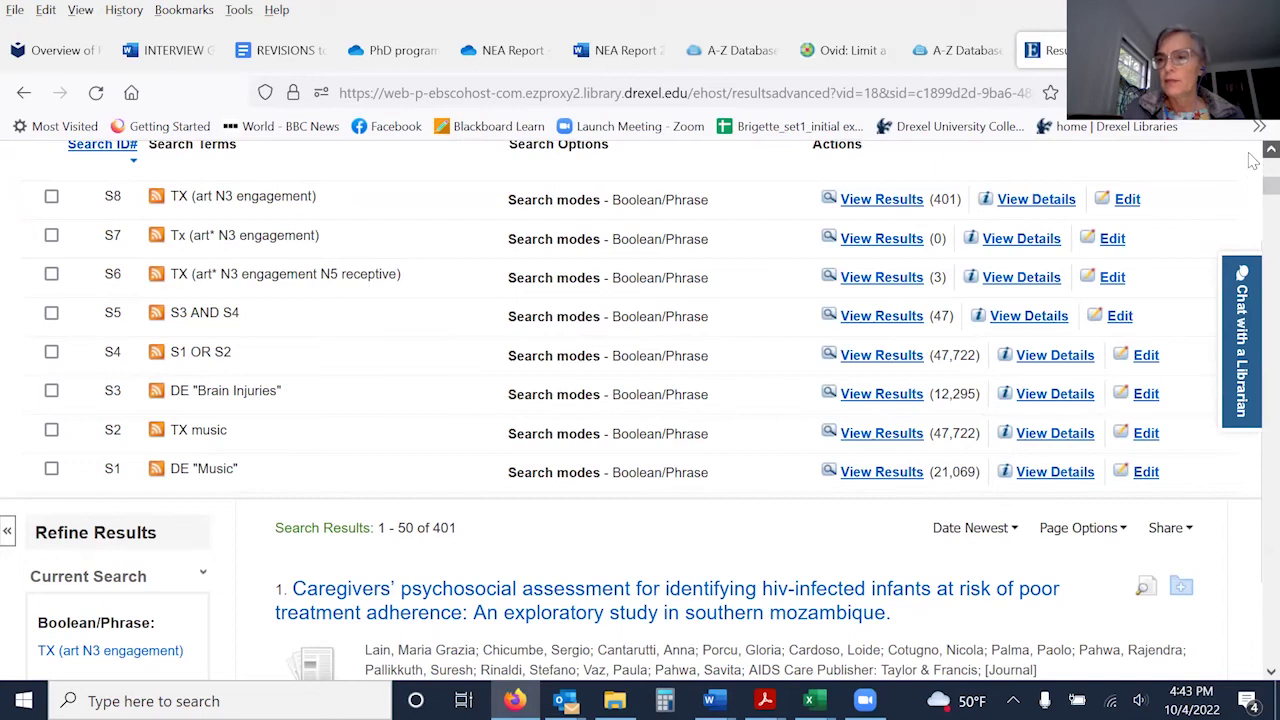
scroll(1253, 160, up, 2)
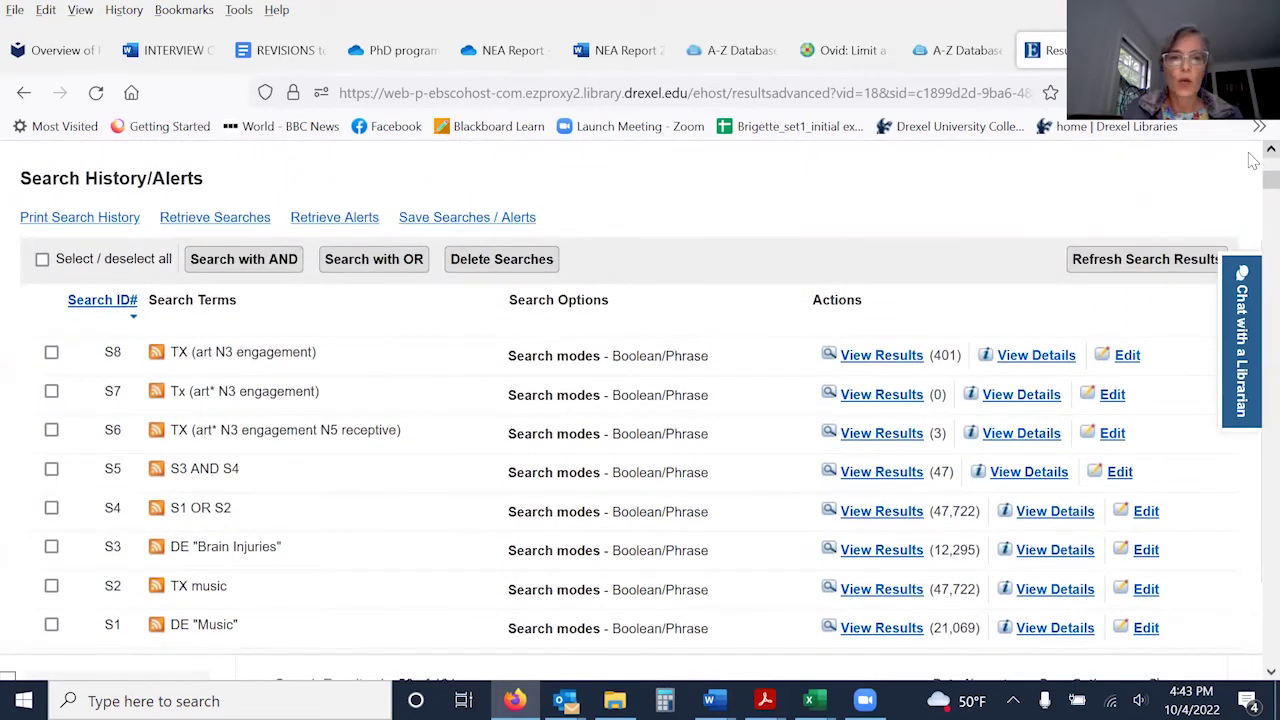
- Run the untruncated query again with a lowercase x in the field code, as "Tx (art N3 engagement)"
scroll(1253, 160, up, 5)
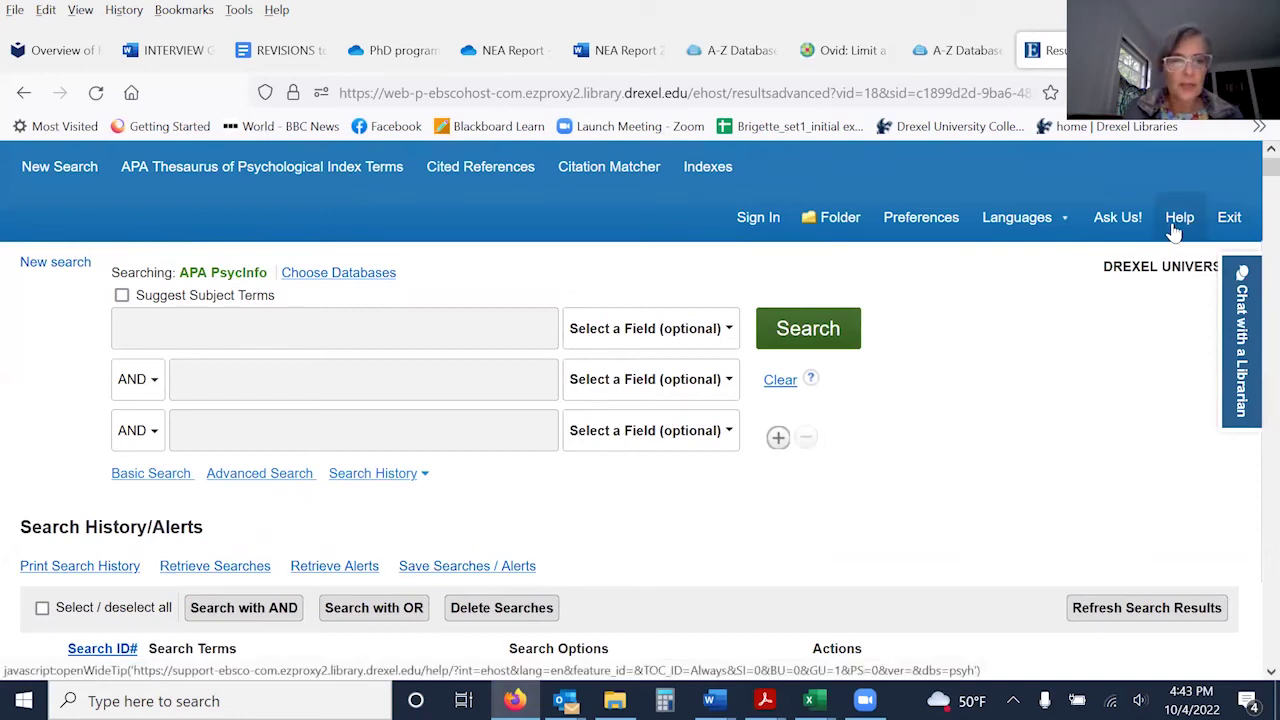
click(387, 318)
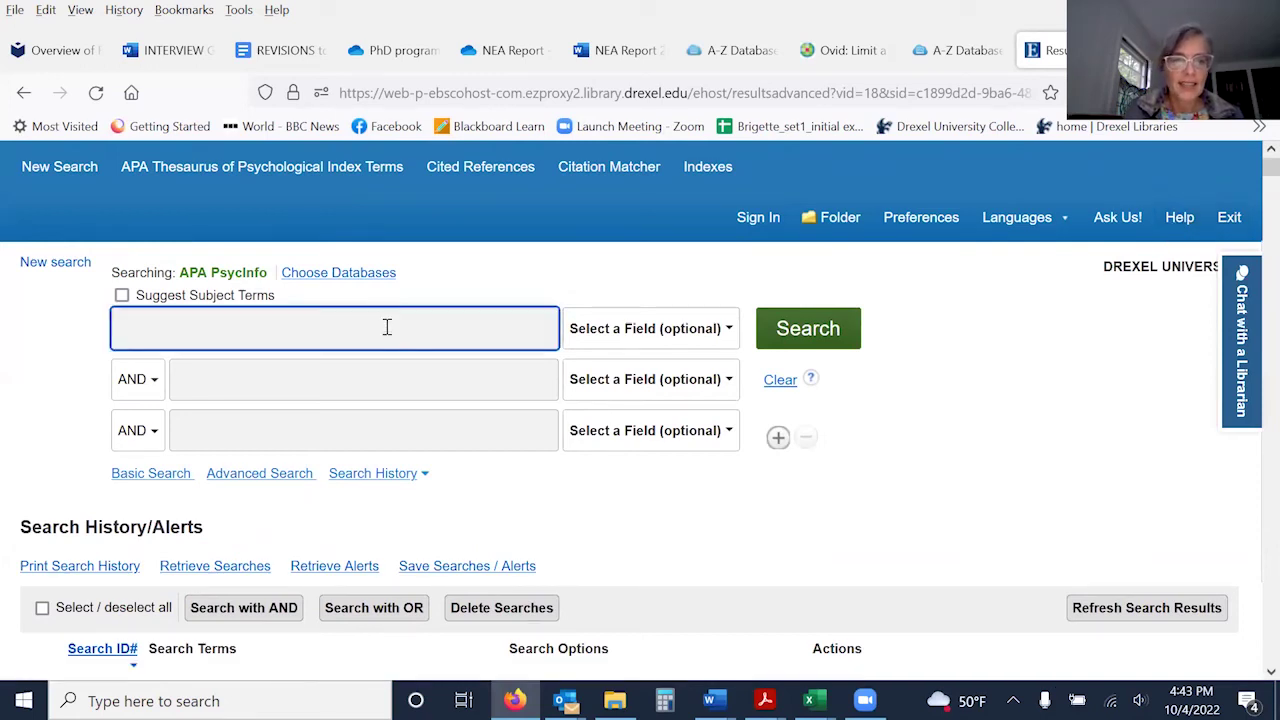
click(387, 327)
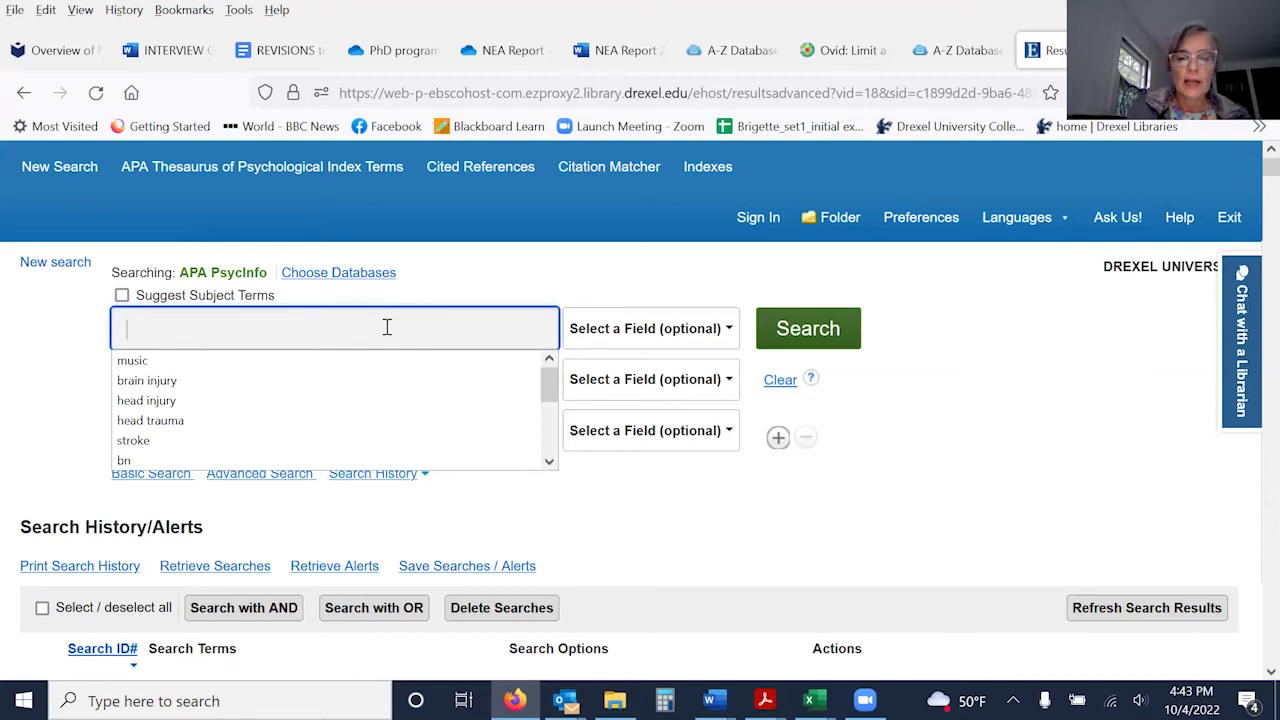
text(Tx)
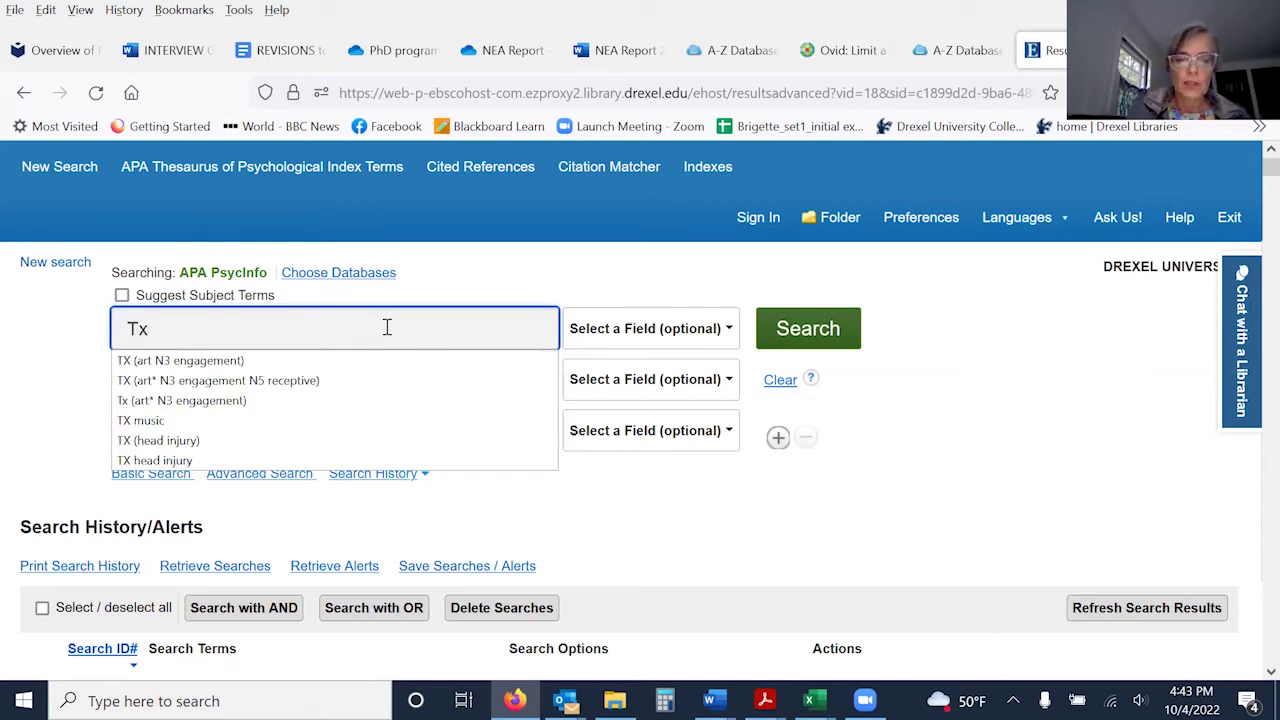
text( (art)
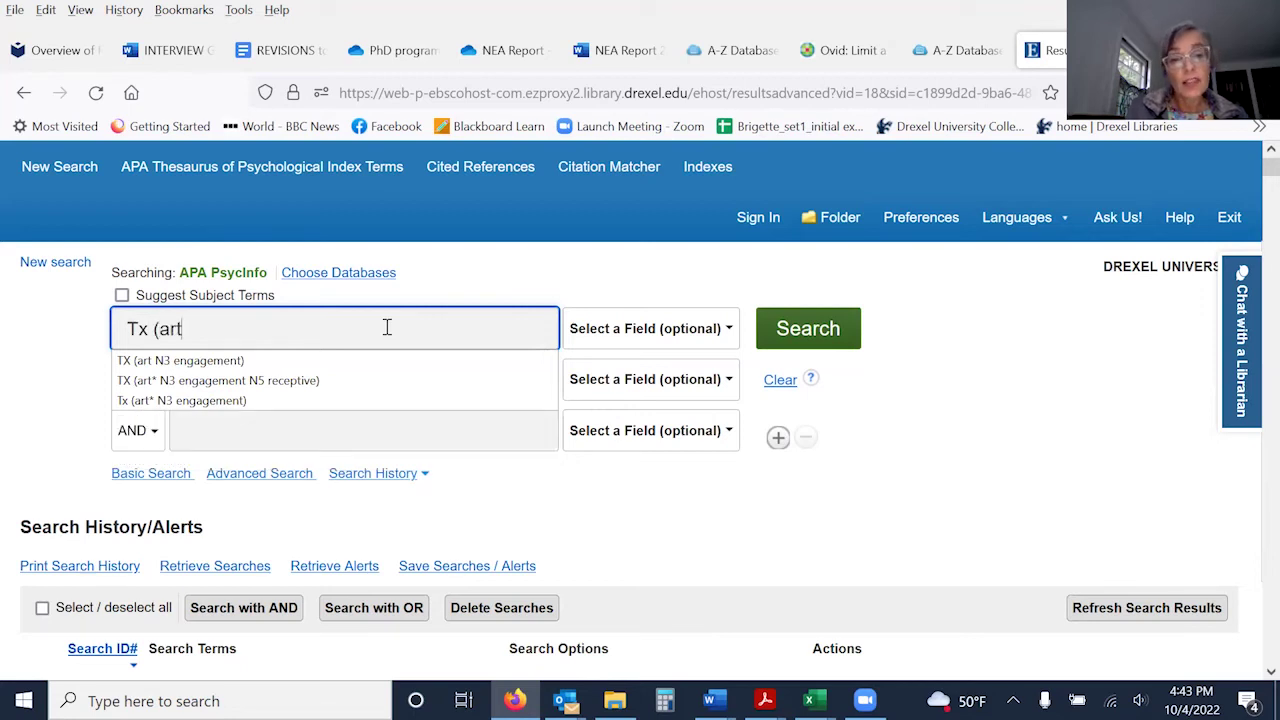
text( N3 )
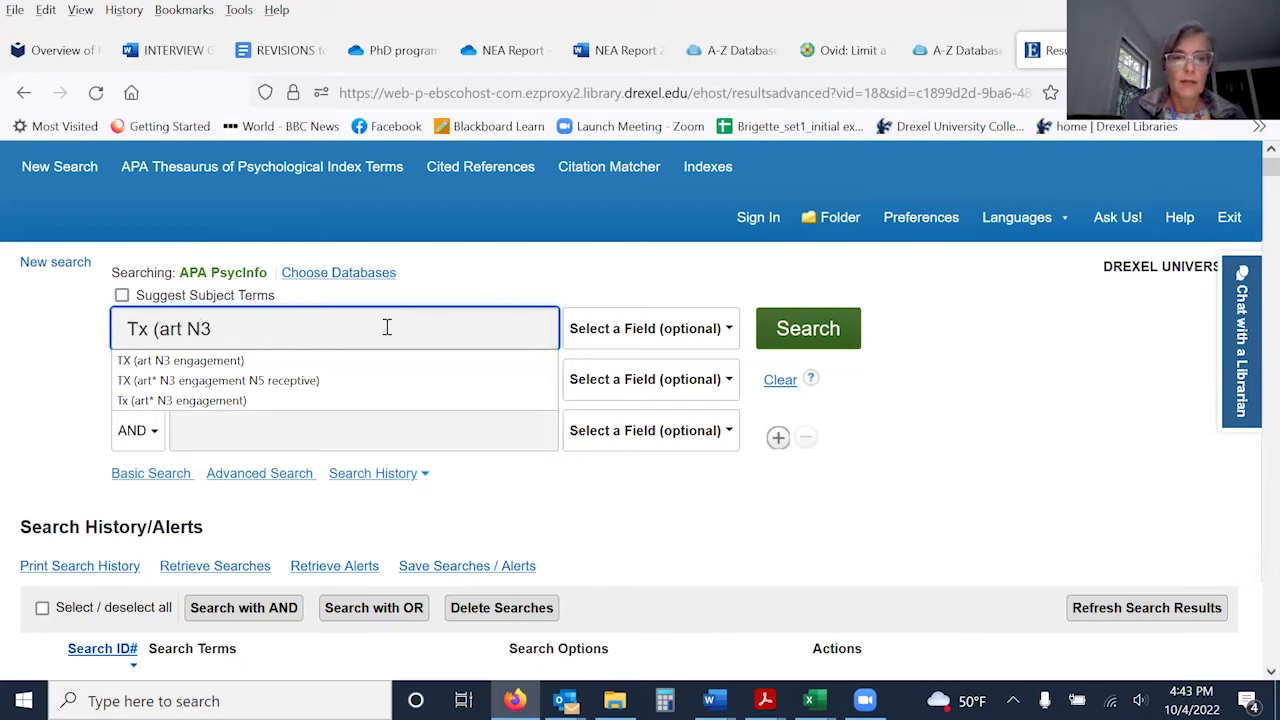
text(engagement)
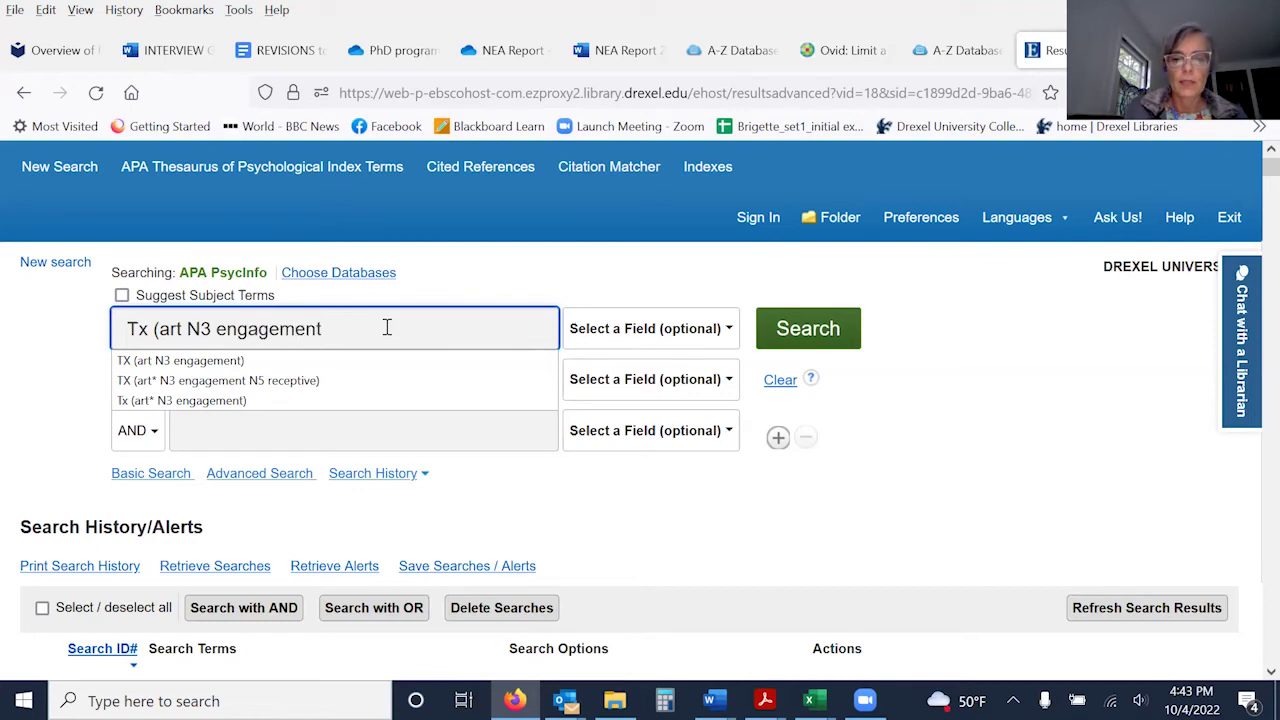
text())
key(Return)
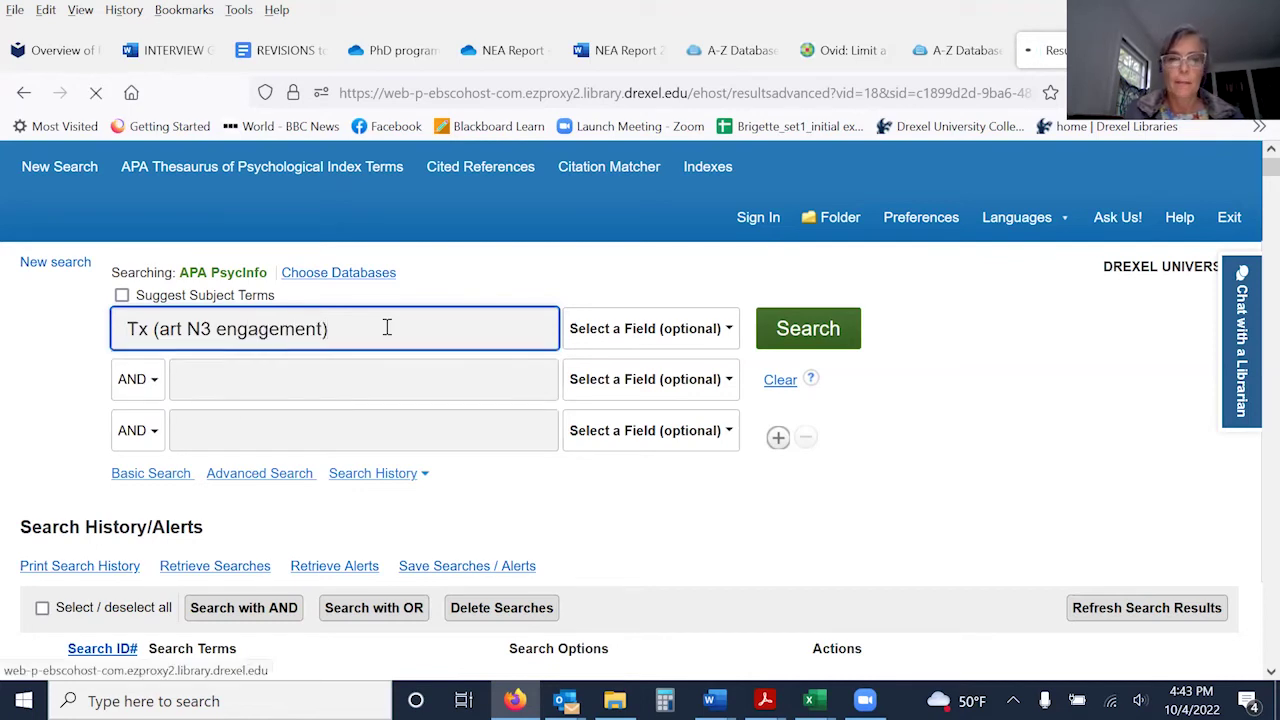
scroll(1252, 255, down, 5)
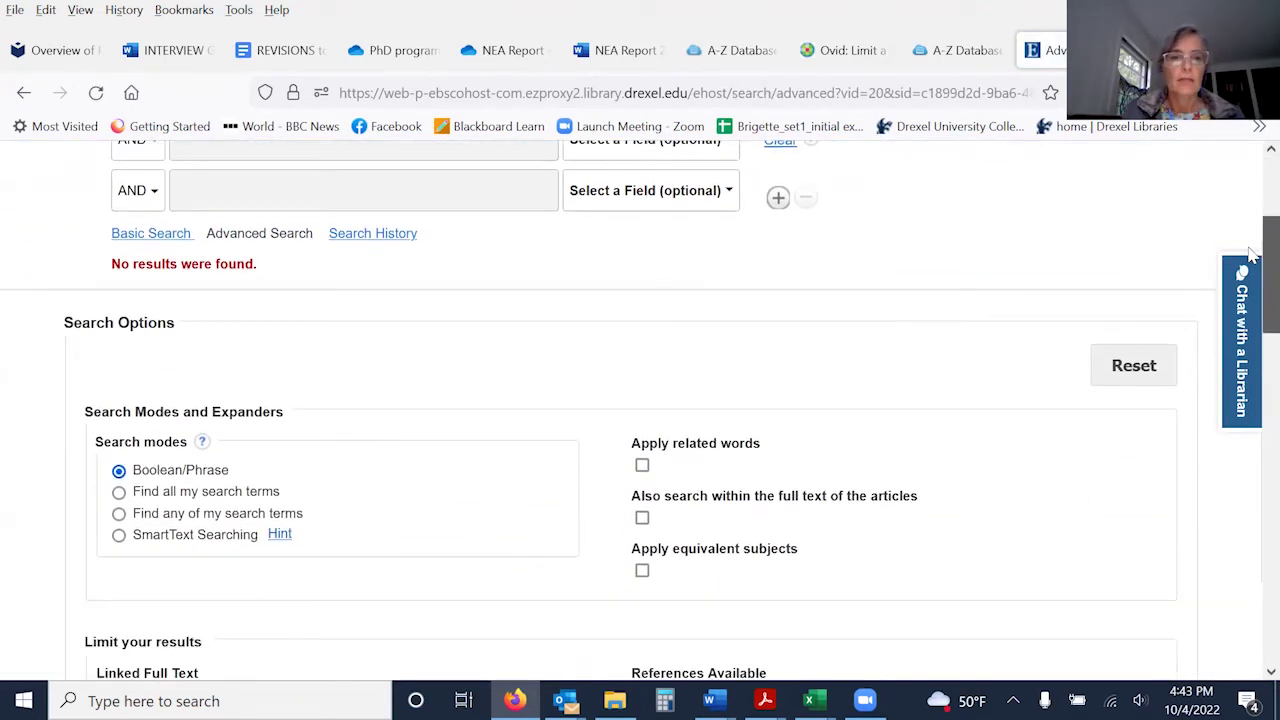
scroll(1252, 255, down, 5)
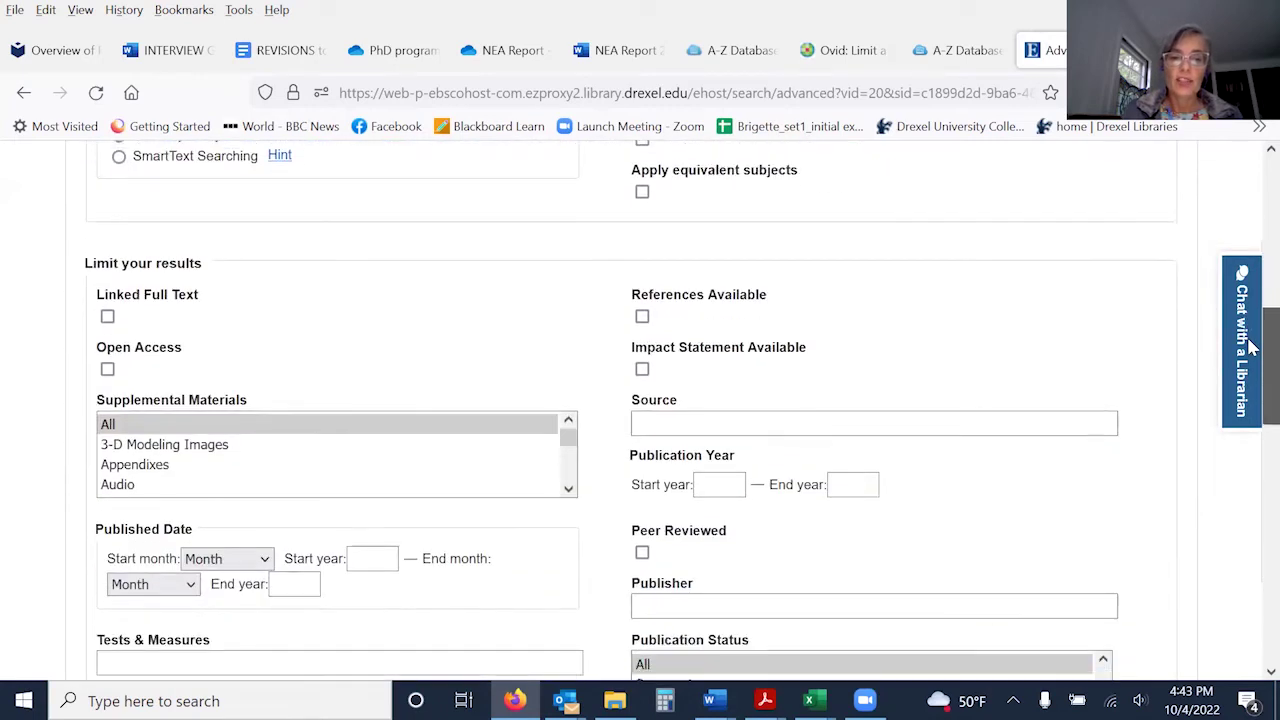
scroll(1250, 345, down, 3)
scroll(1250, 350, up, 3)
drag(1252, 360, 1035, 165)
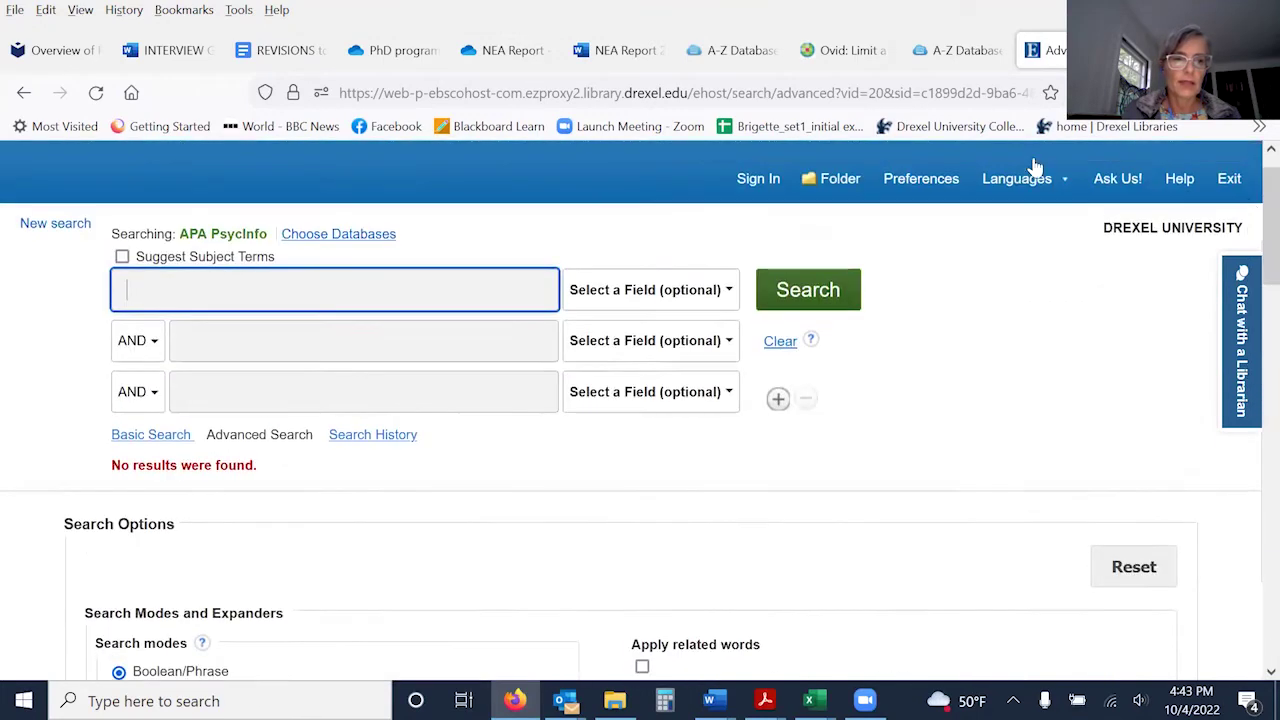
- Return to the results of the untruncated art engagement search and review the earlier queries in the search history
click(308, 283)
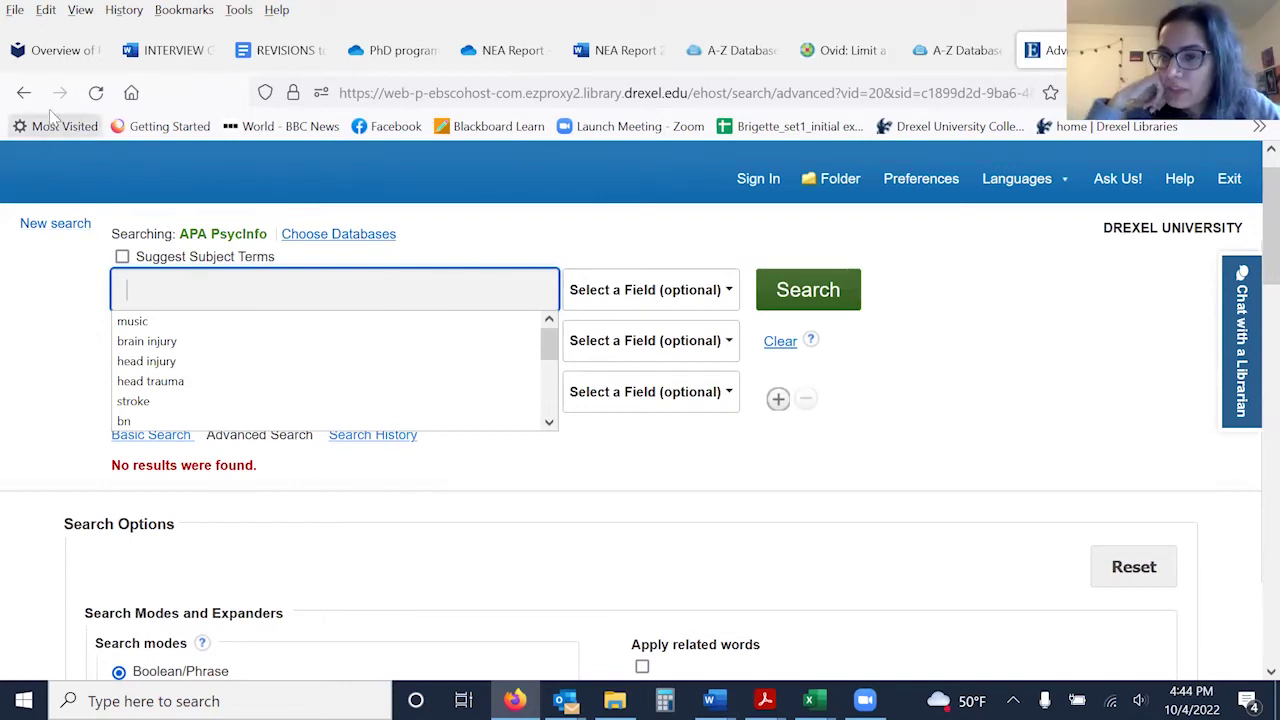
click(24, 92)
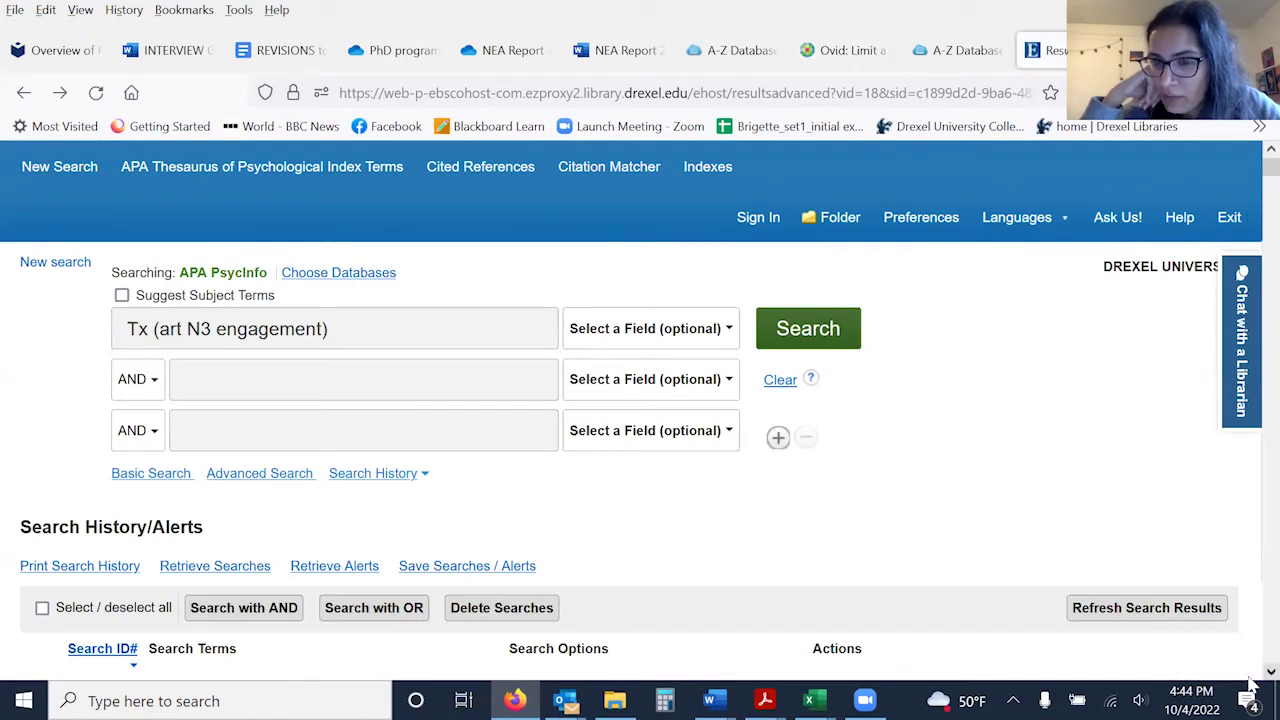
scroll(1252, 676, down, 3)
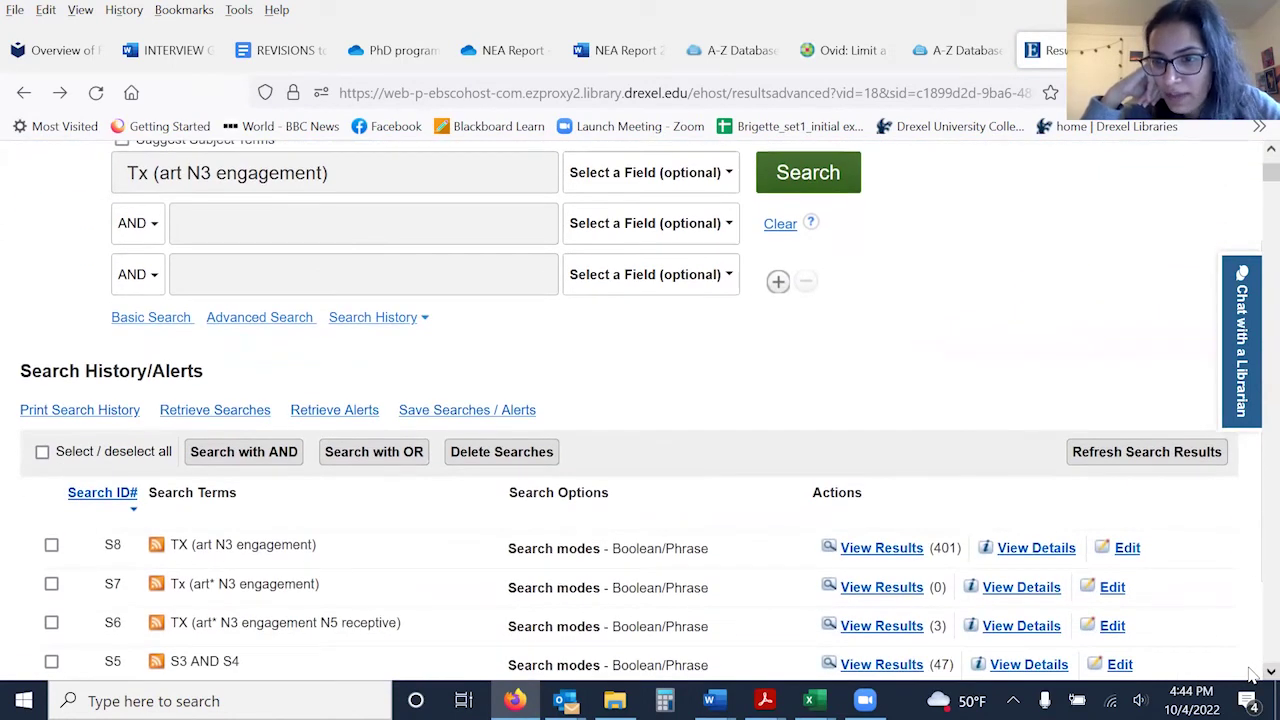
scroll(1252, 676, down, 3)
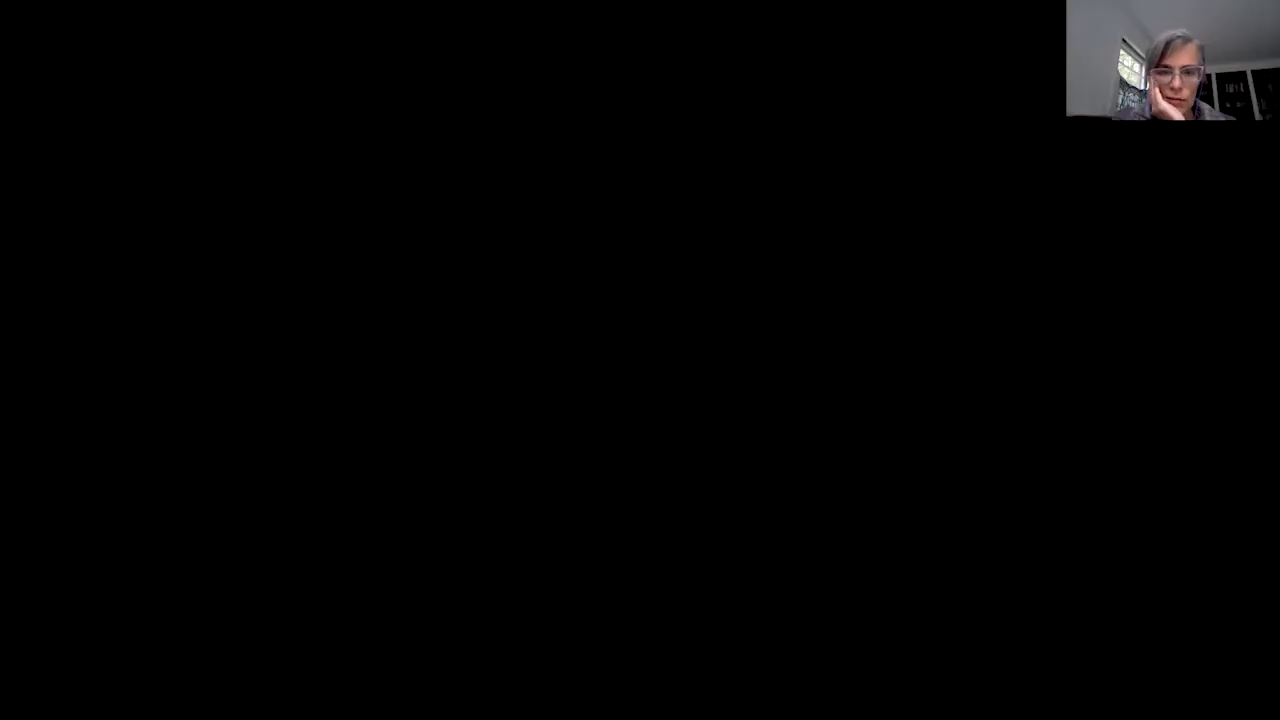
- Examine the search history lines for the art terms, the receptive engagement terms and their combination
scroll(520, 440, down, 2)
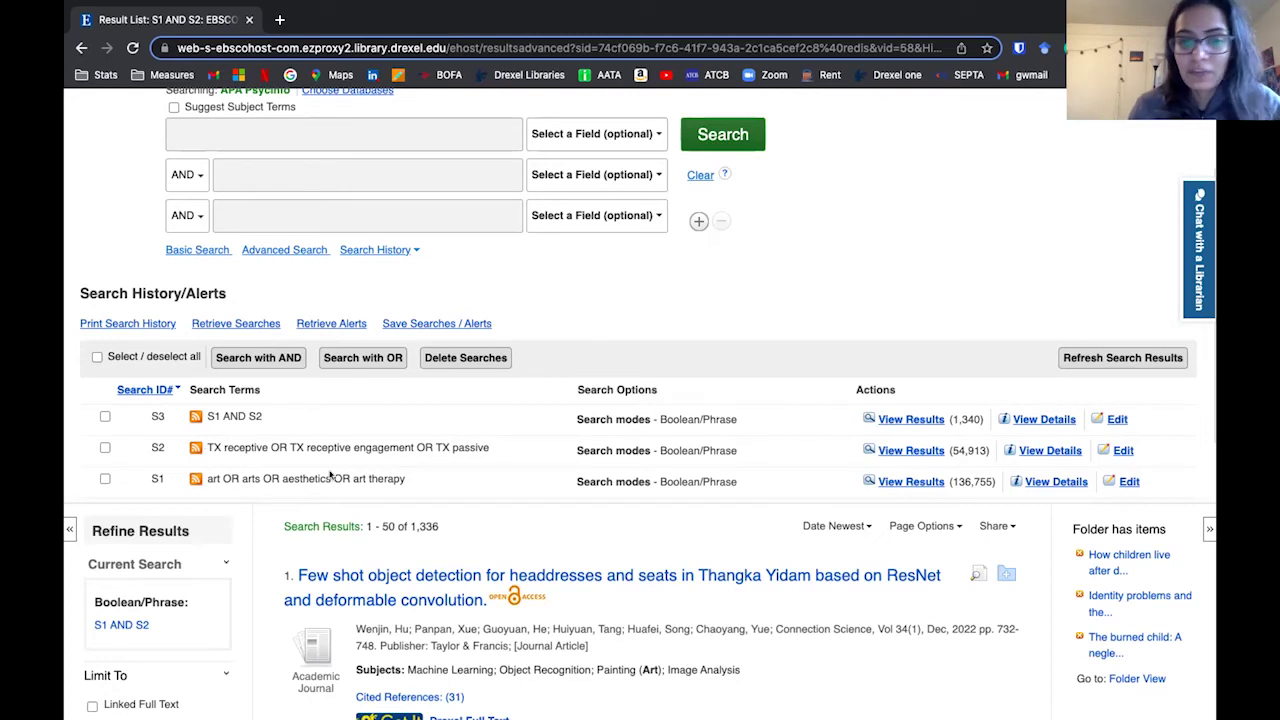
scroll(473, 453, up, 1)
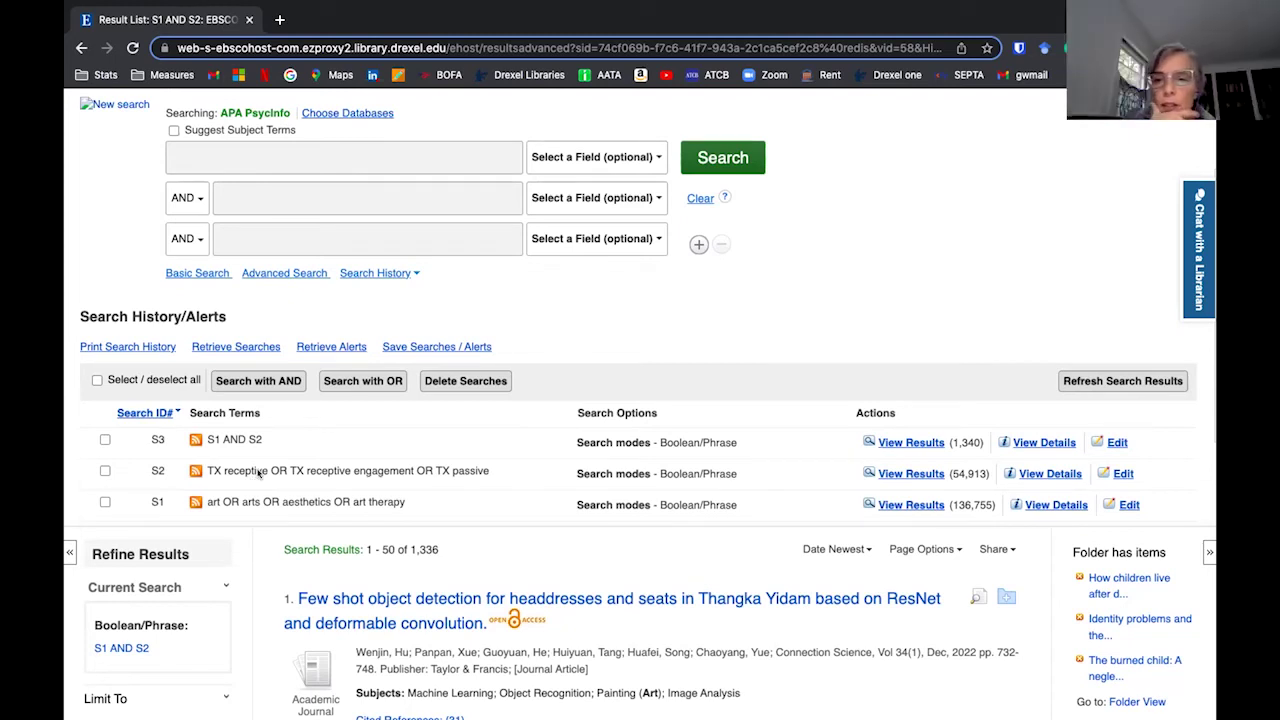
scroll(258, 473, up, 1)
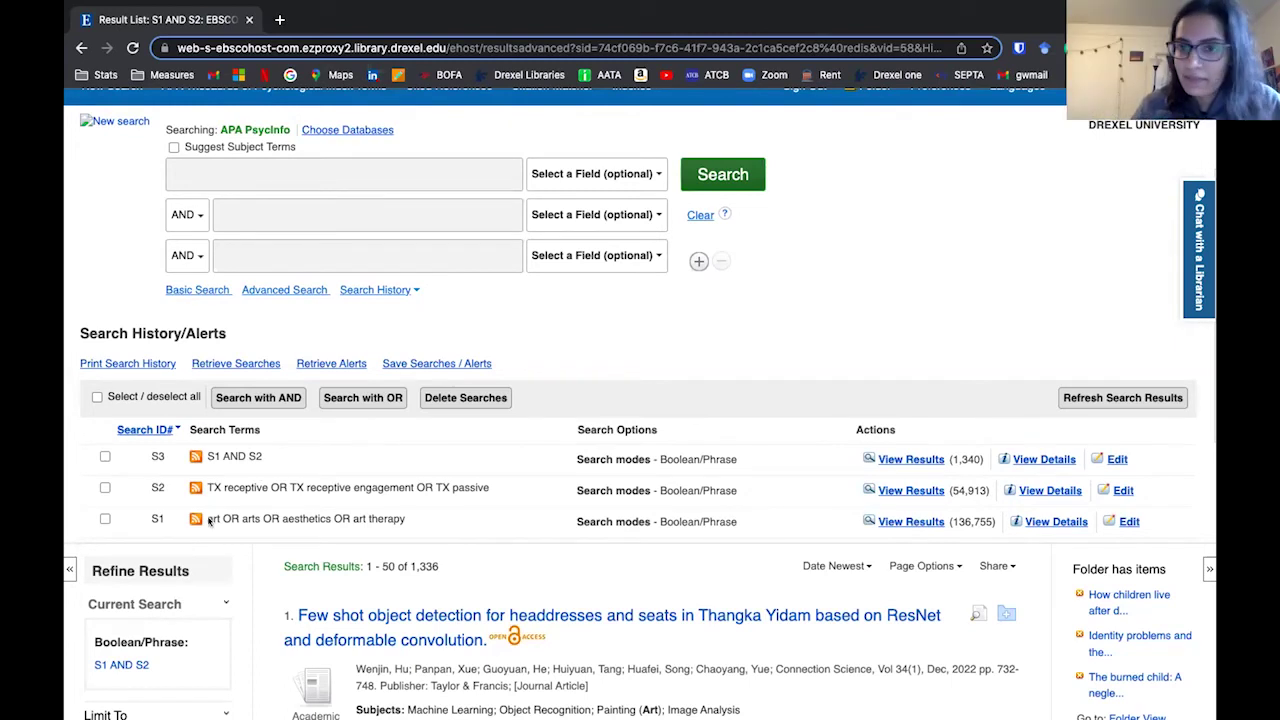
scroll(208, 521, down, 1)
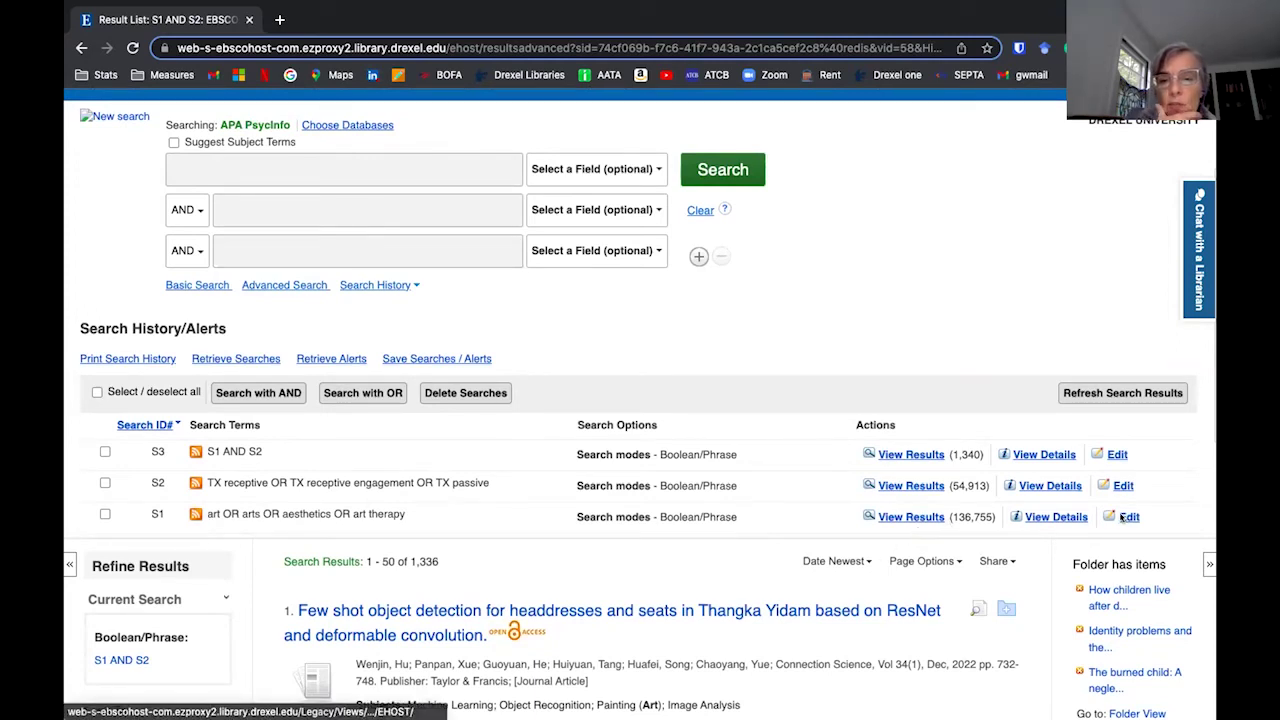
scroll(306, 508, up, 1)
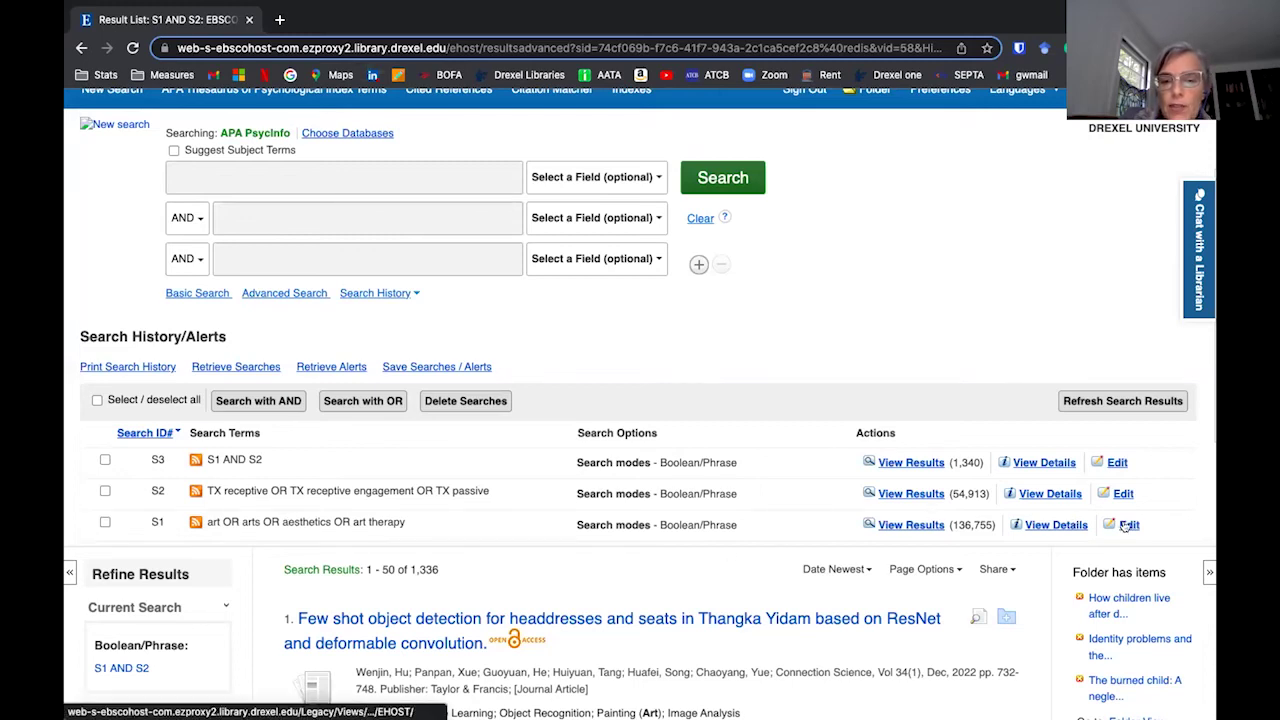
- Examine the first records of the S1 AND S2 search and compare their subject terms with the queries in the history
scroll(1125, 525, down, 2)
scroll(1123, 525, down, 2)
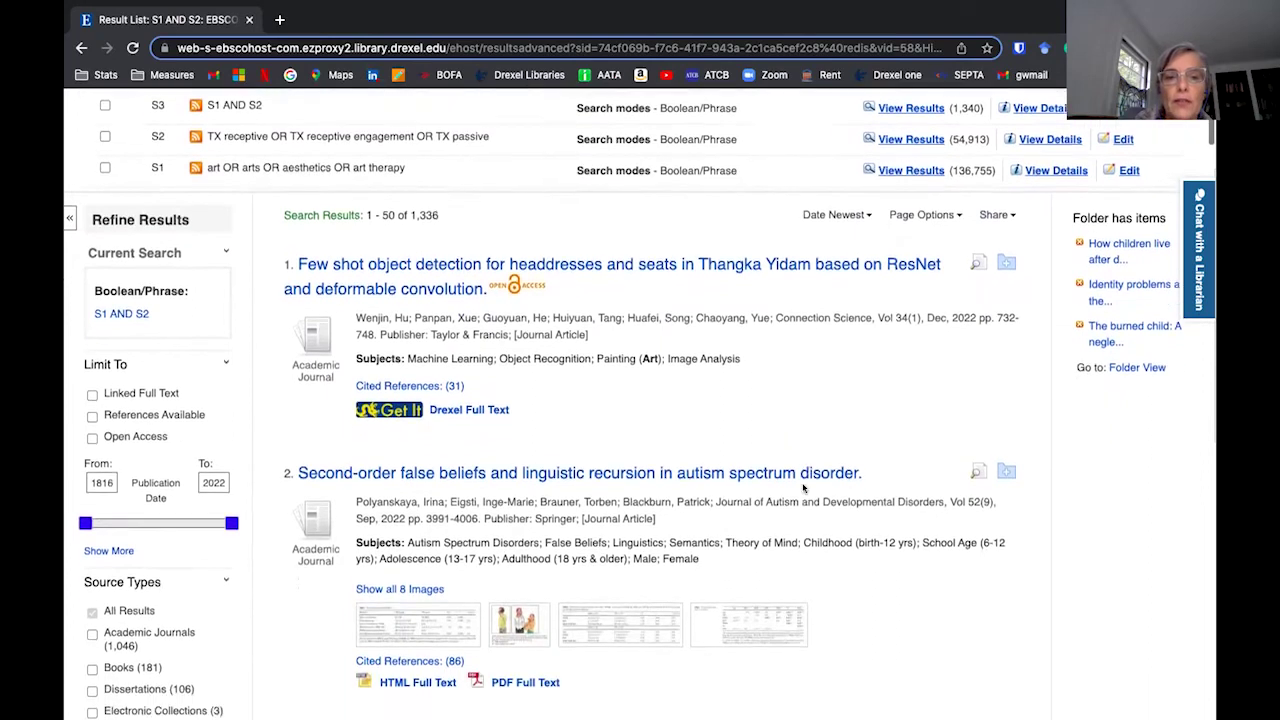
scroll(803, 488, down, 1)
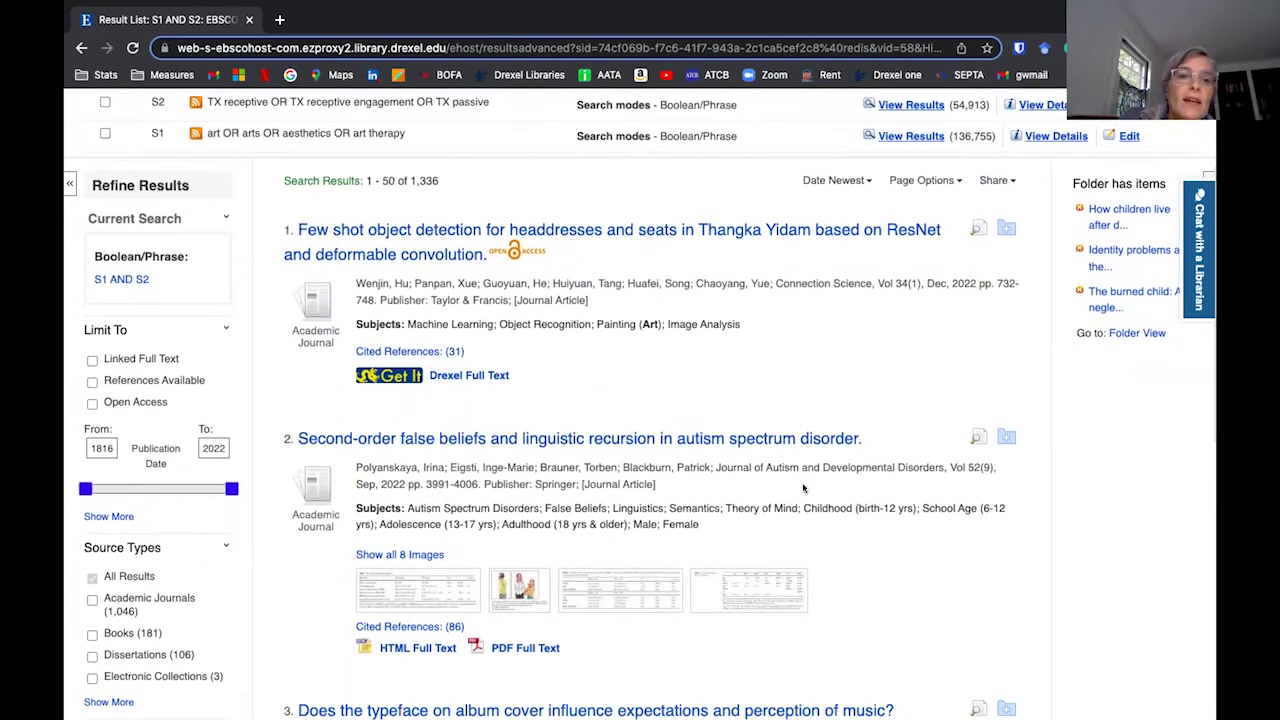
scroll(803, 488, up, 1)
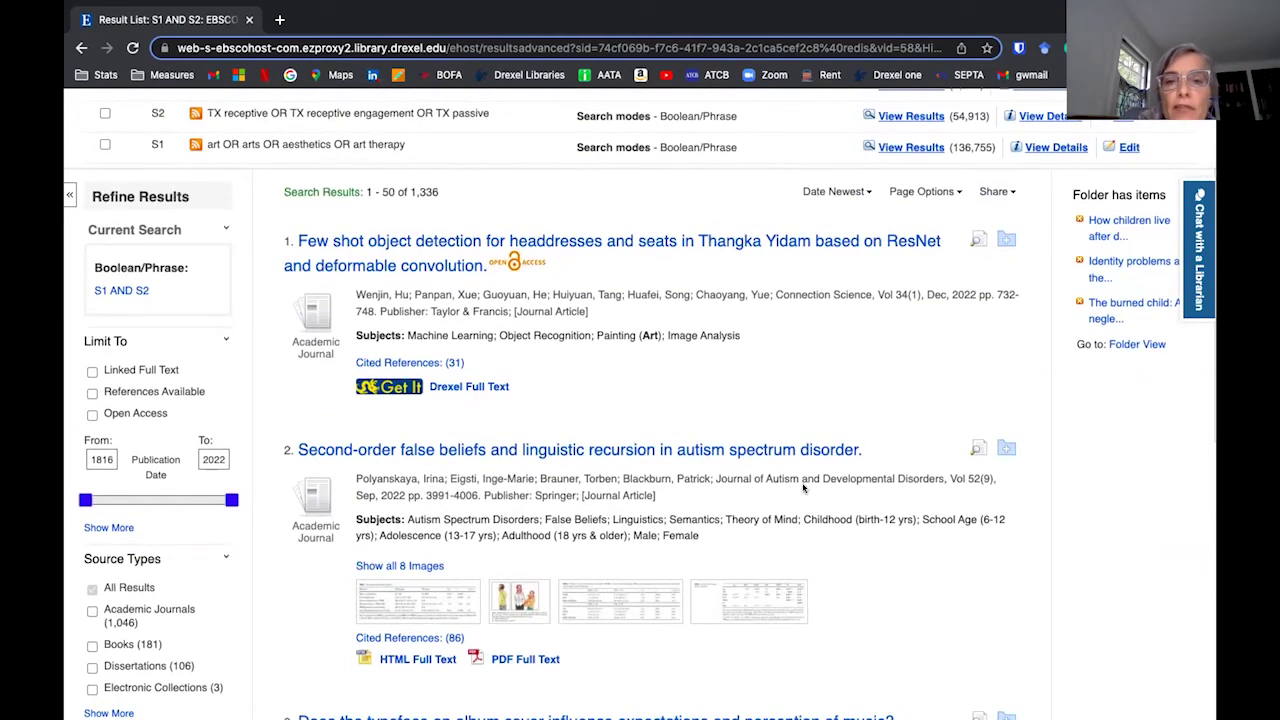
scroll(800, 487, down, 1)
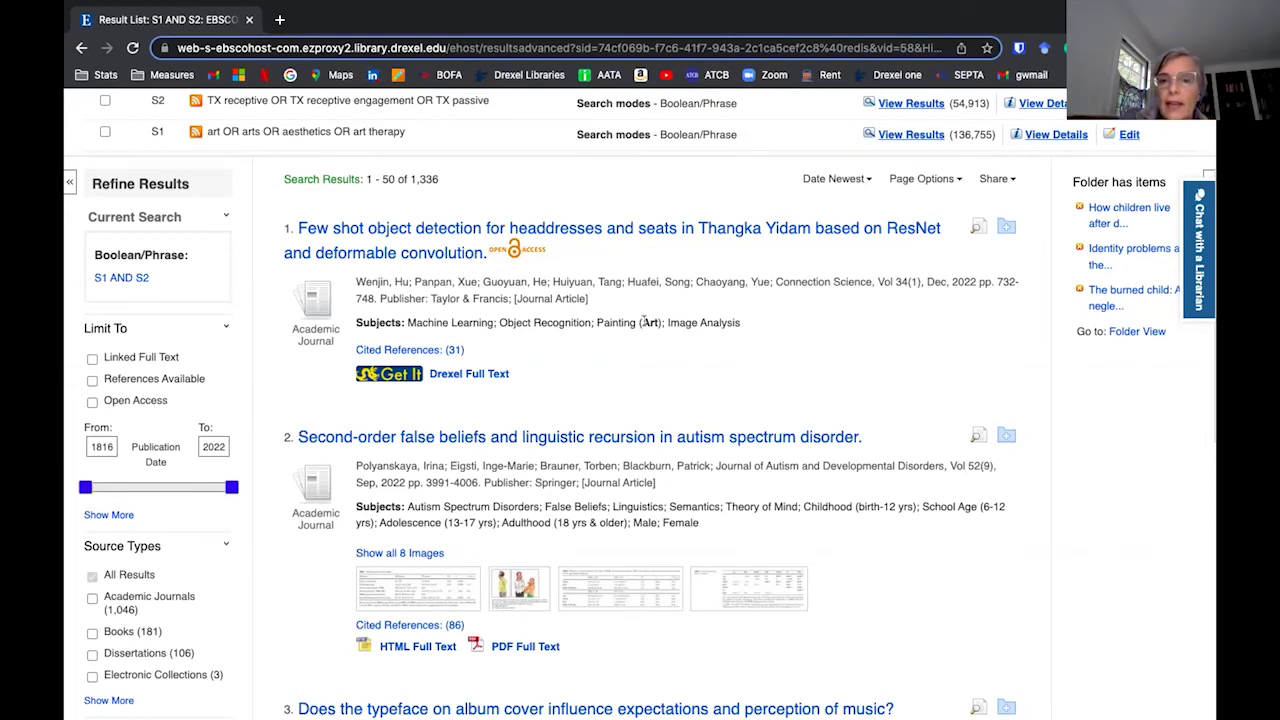
scroll(644, 321, up, 2)
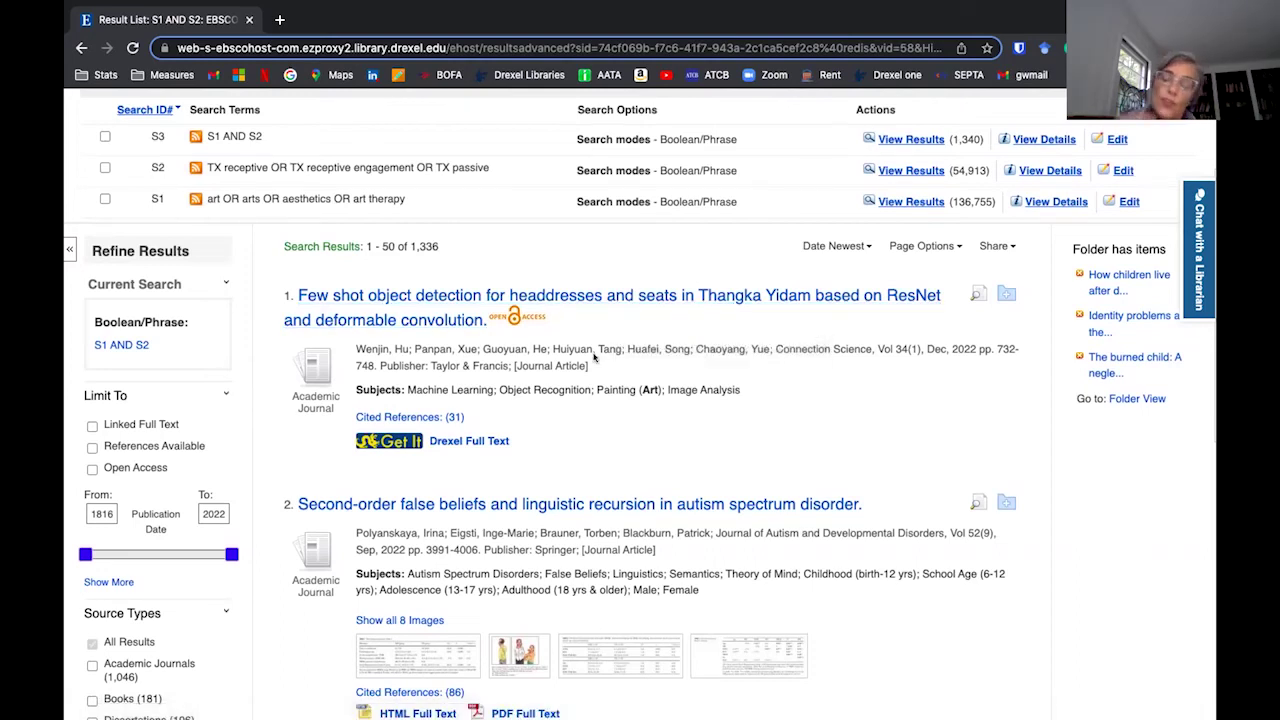
scroll(594, 357, up, 1)
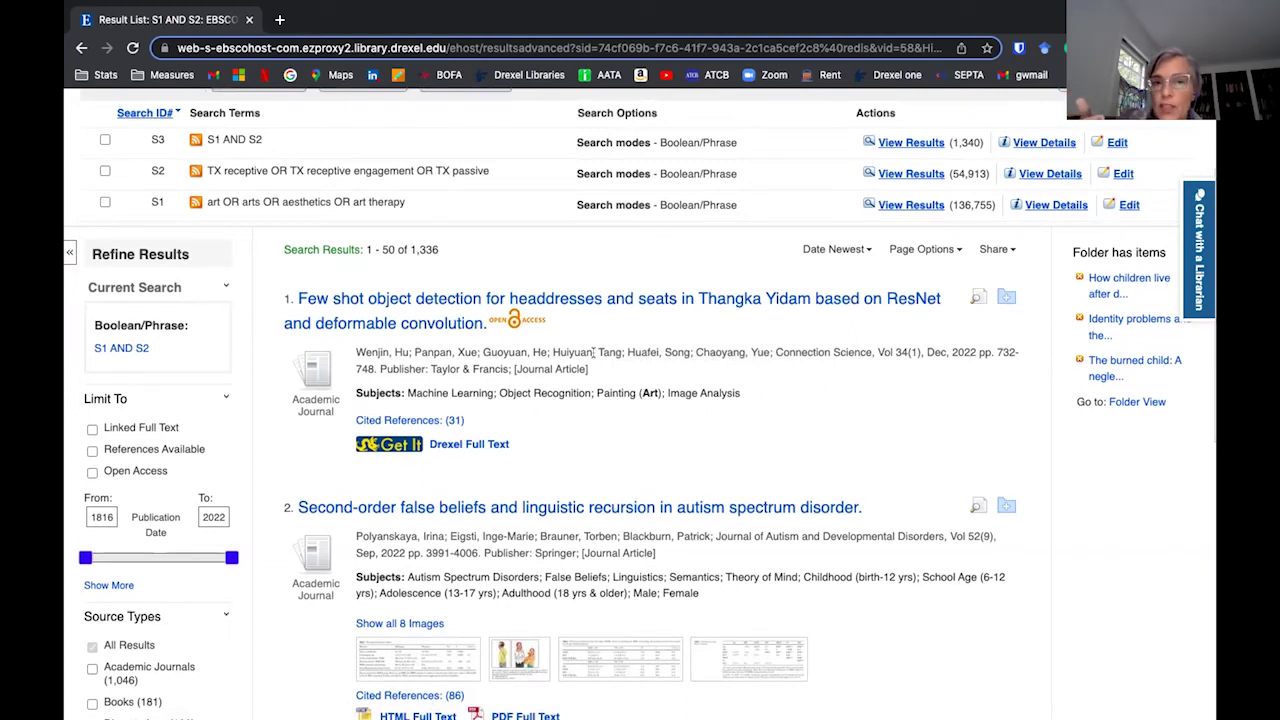
scroll(594, 352, down, 1)
scroll(594, 355, up, 3)
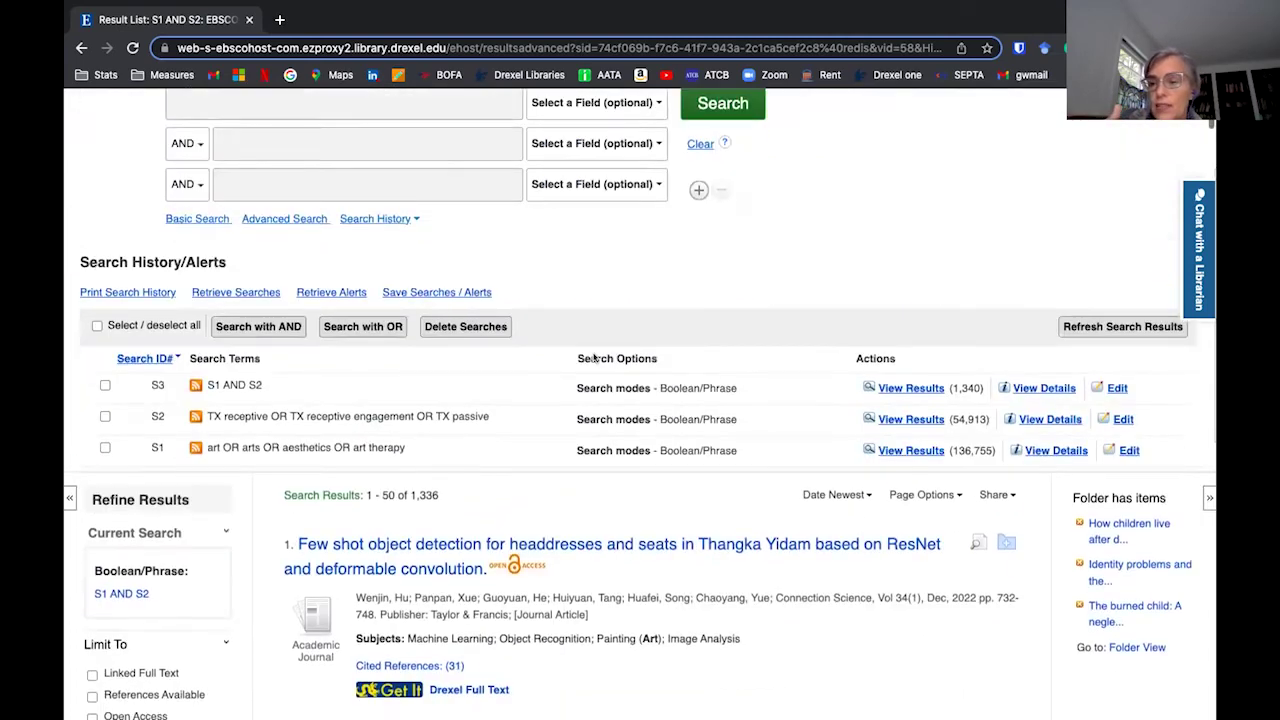
scroll(594, 357, down, 1)
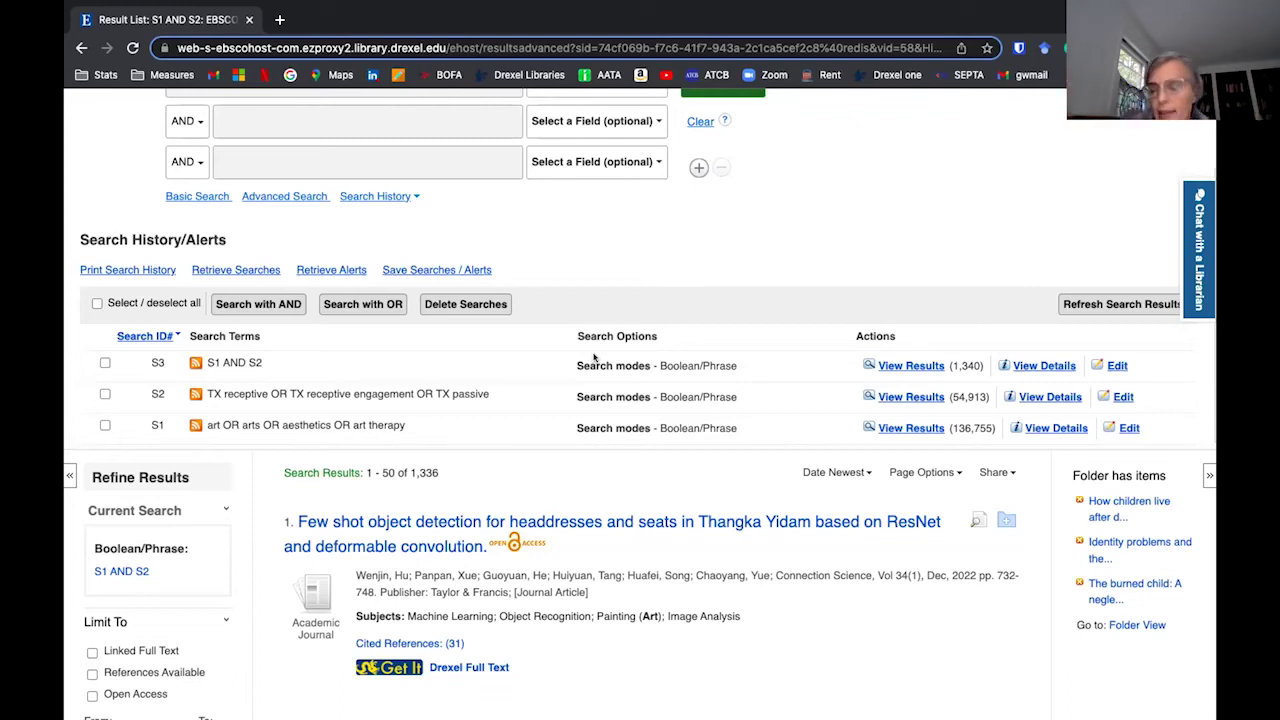
scroll(593, 357, up, 1)
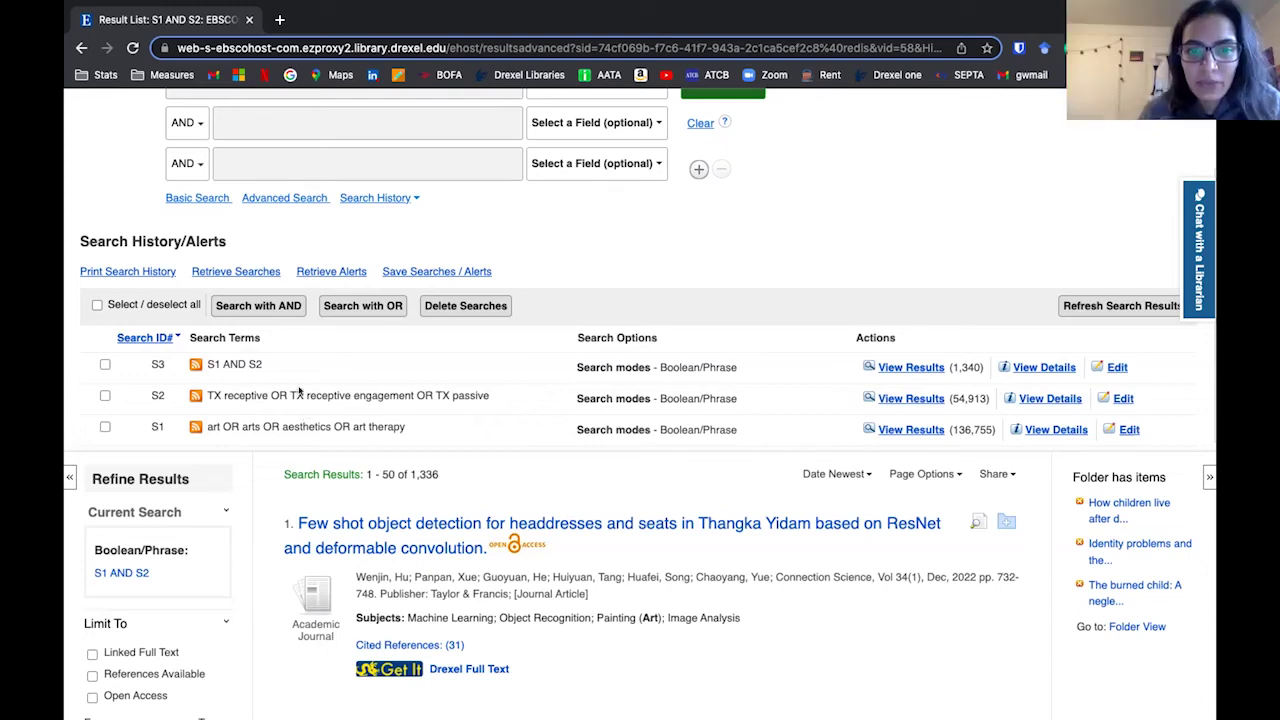
- Enter "hospital" as the term in the first query line
scroll(298, 392, up, 1)
scroll(296, 408, up, 1)
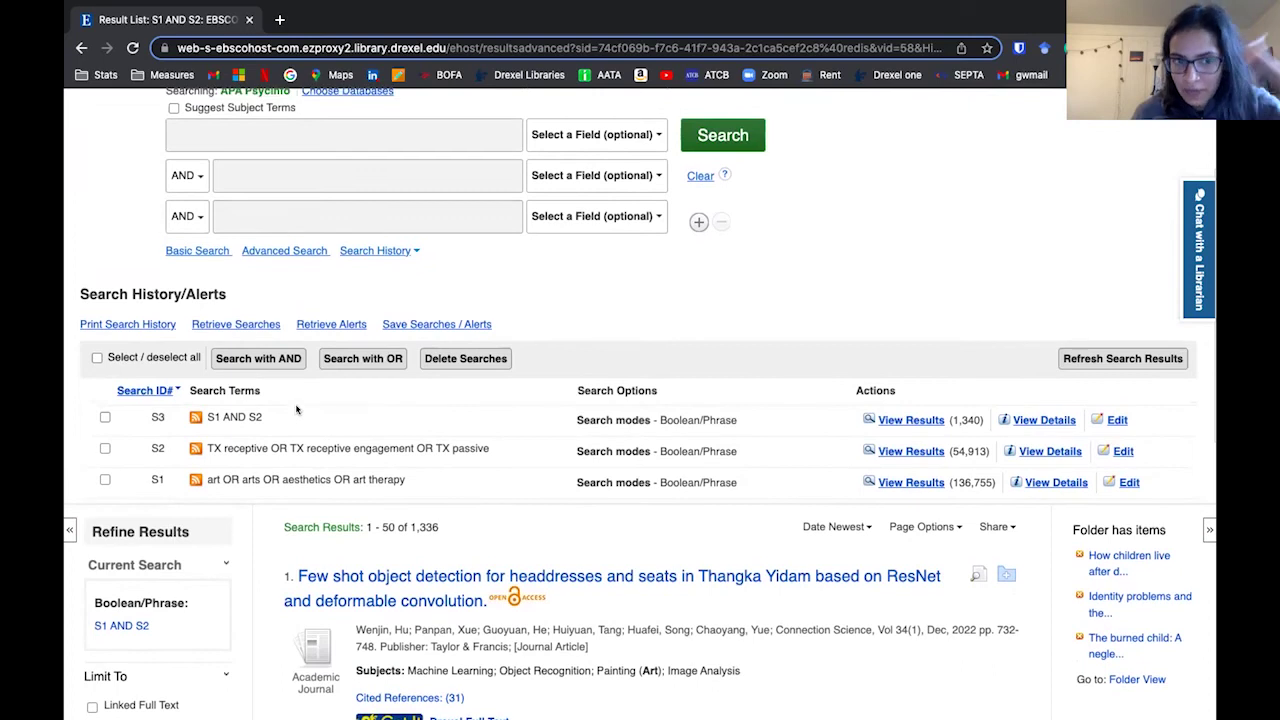
scroll(296, 408, up, 1)
click(280, 163)
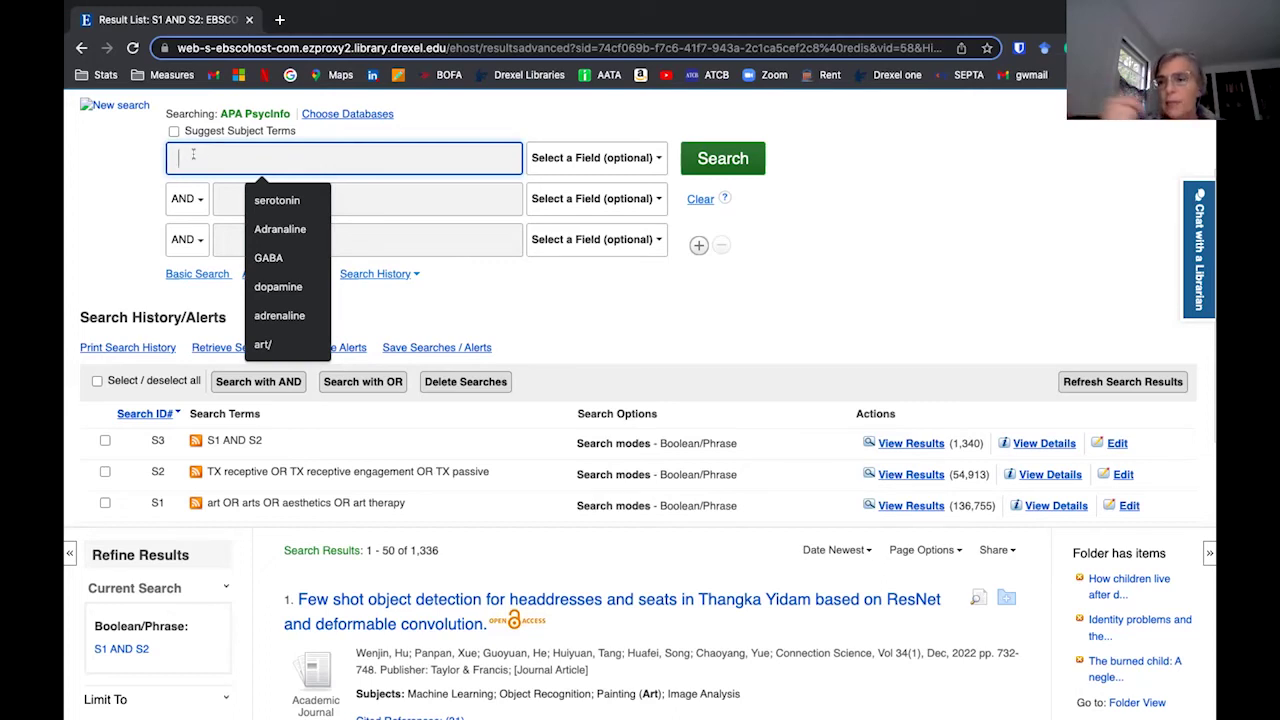
text(hospital)
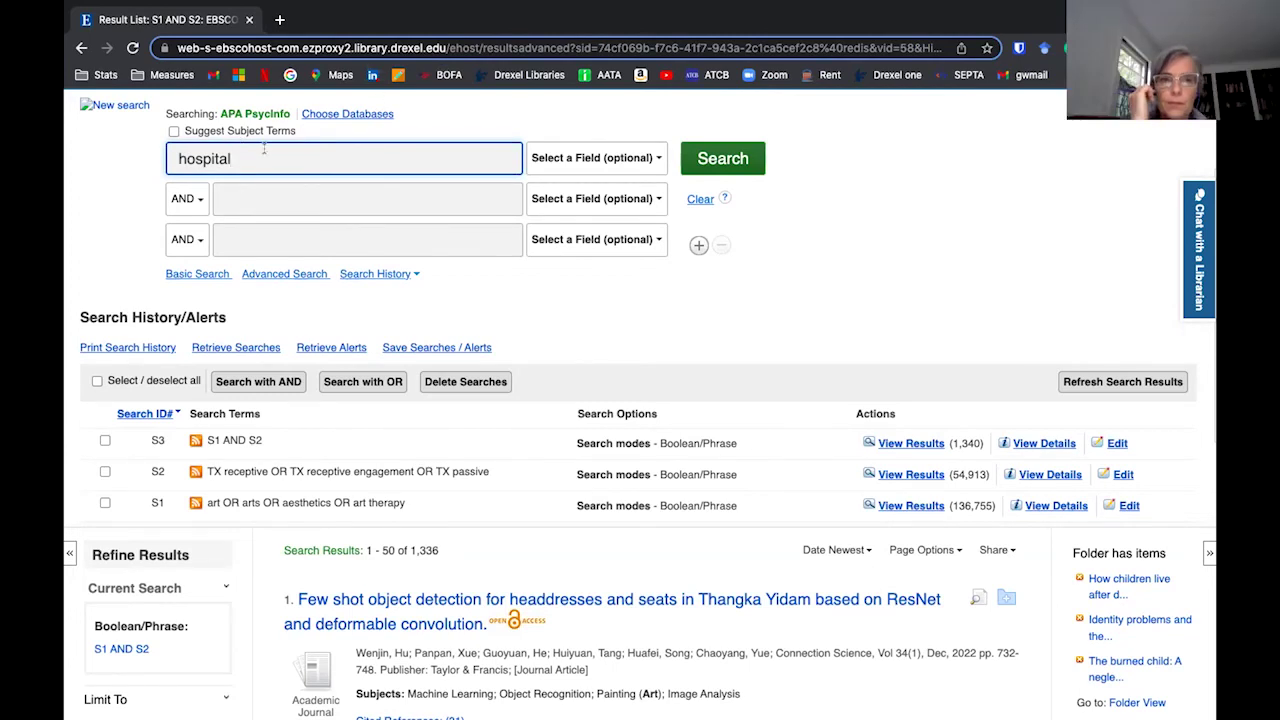
- Replace the term in the first query line with "healthcare"
drag(233, 158, 185, 160)
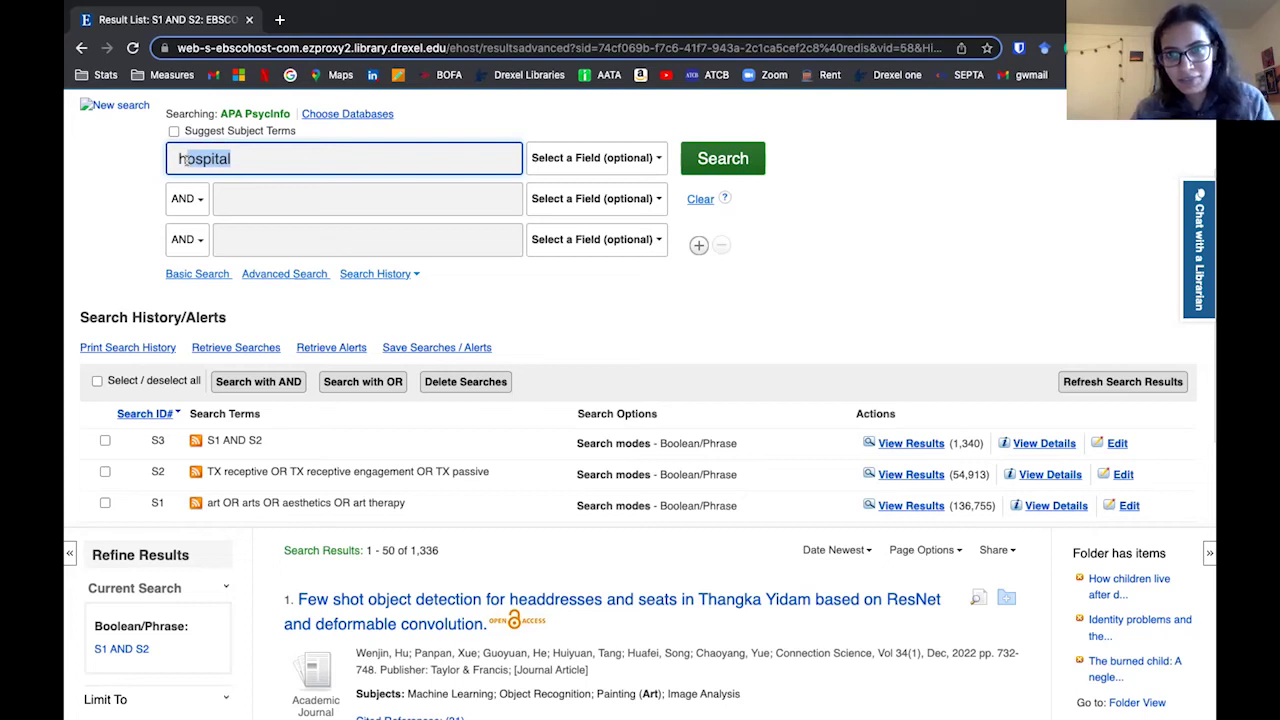
text(eath)
key(BackSpace)
key(BackSpace)
text(lthcare)
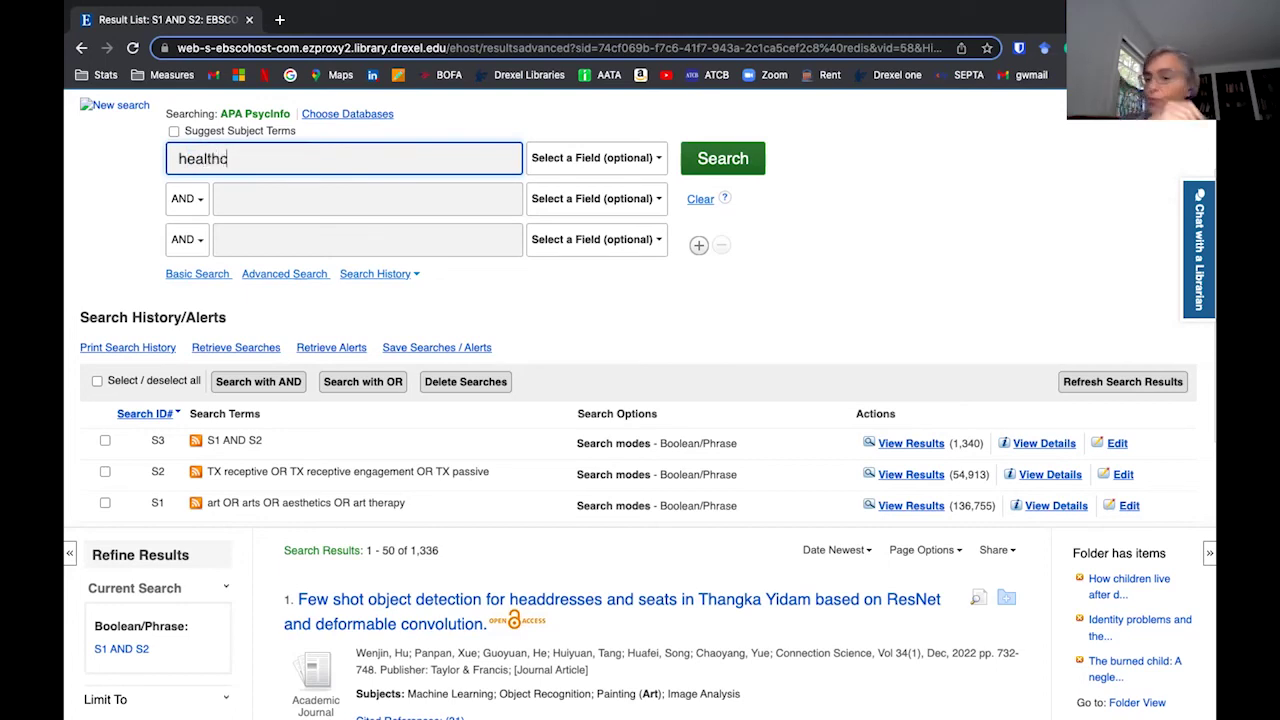
- Set the operator joining the second query line to OR and make that empty line active for a synonym
click(236, 195)
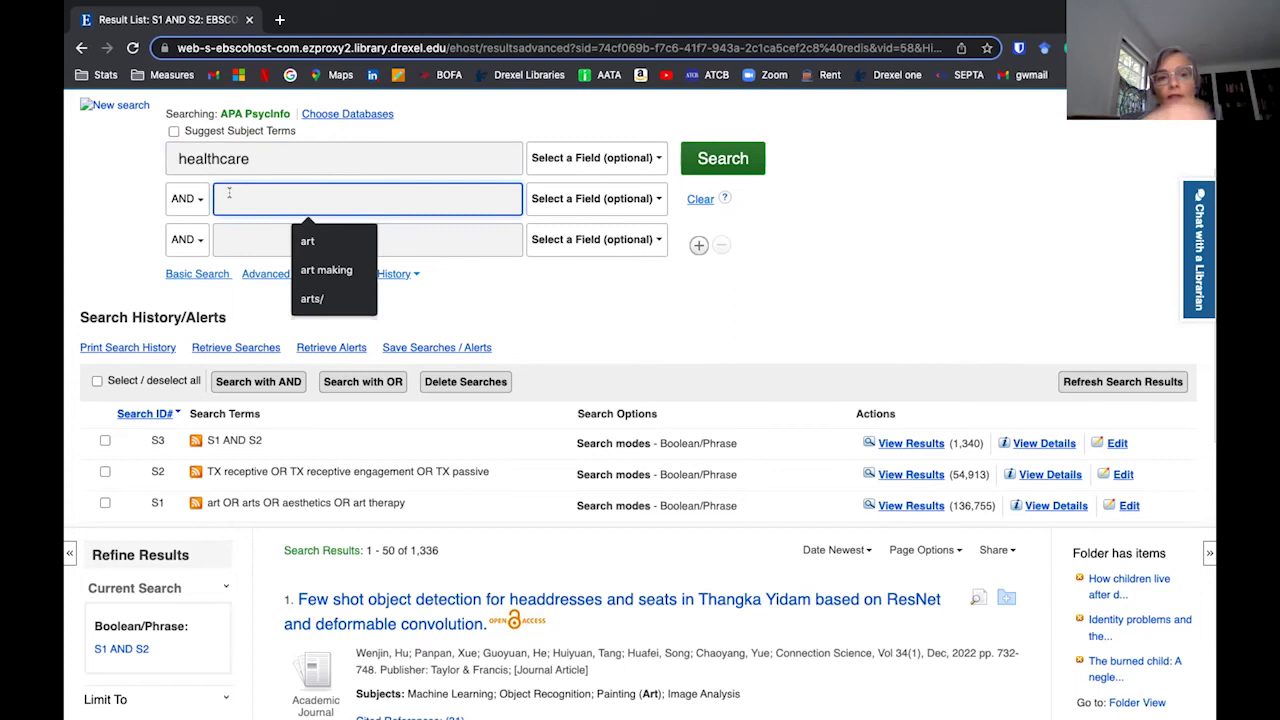
click(192, 199)
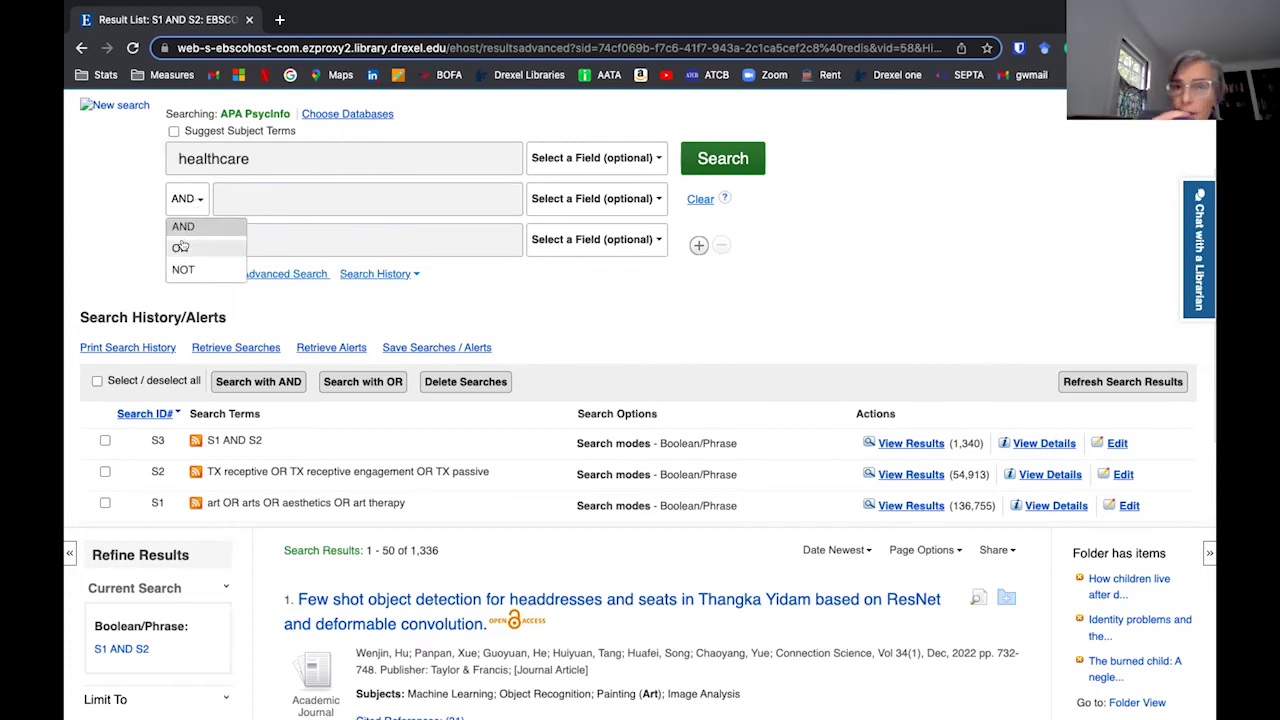
click(181, 246)
click(234, 195)
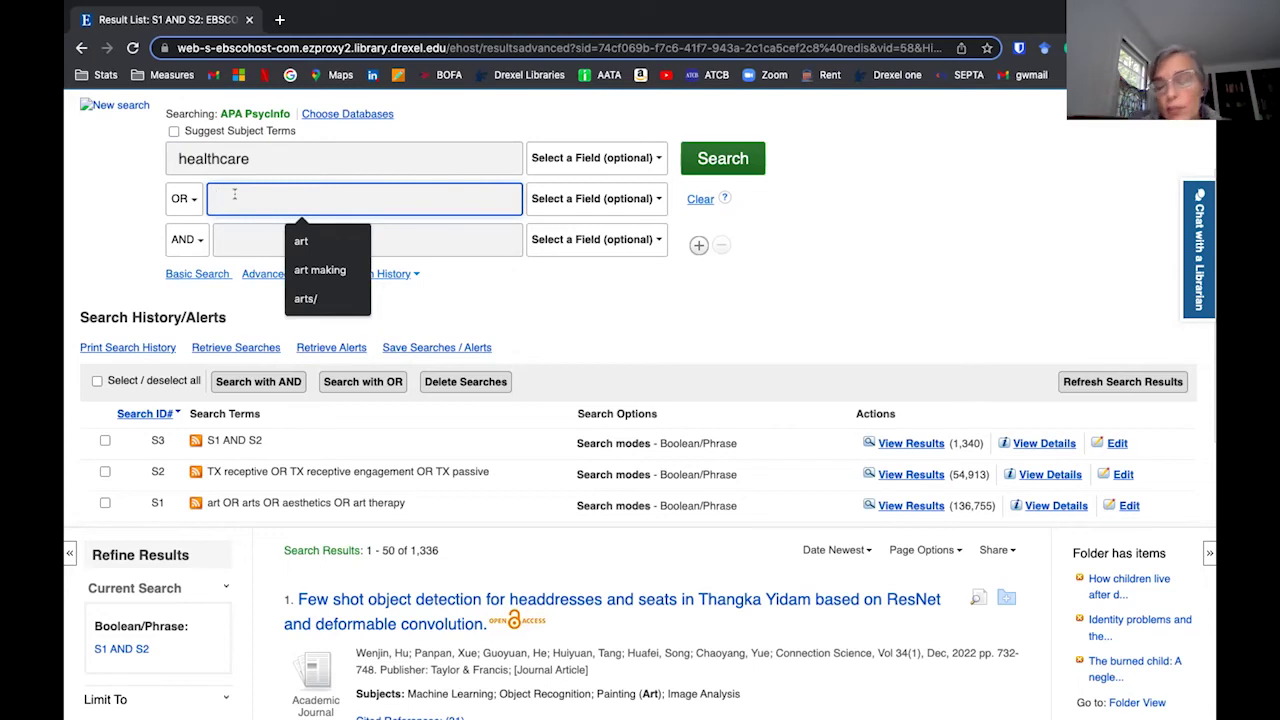
click(90, 215)
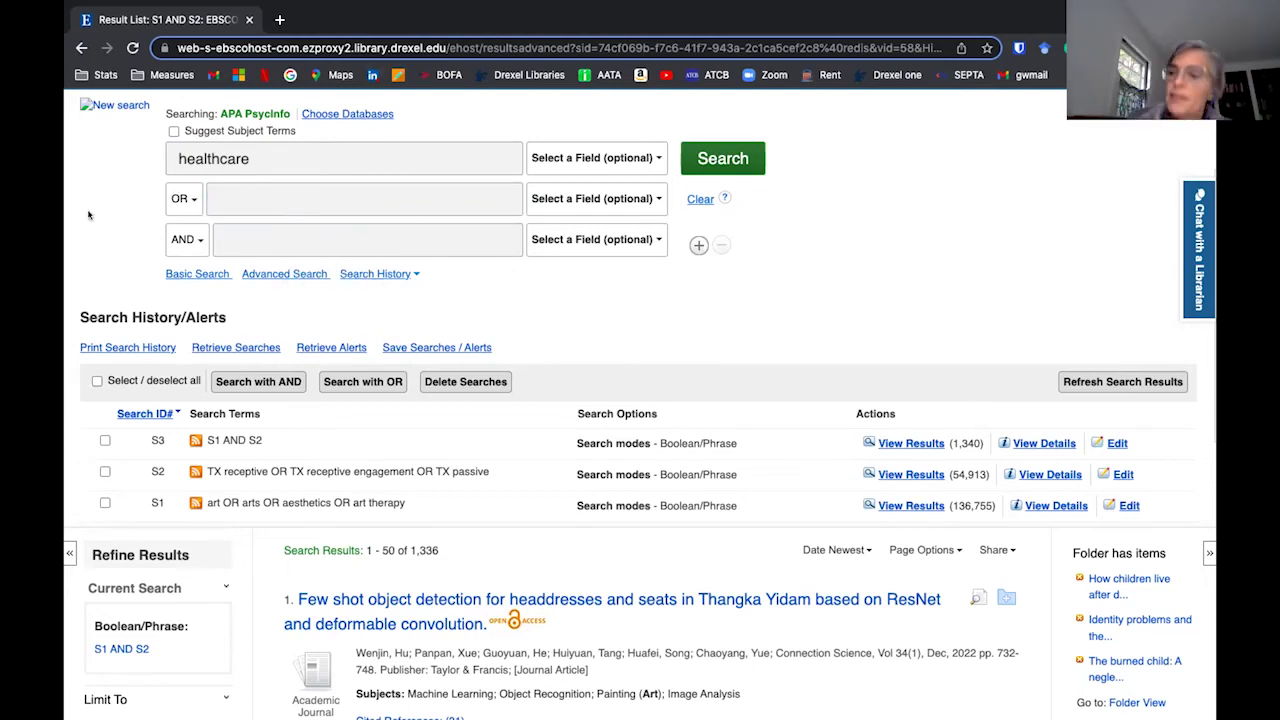
click(245, 197)
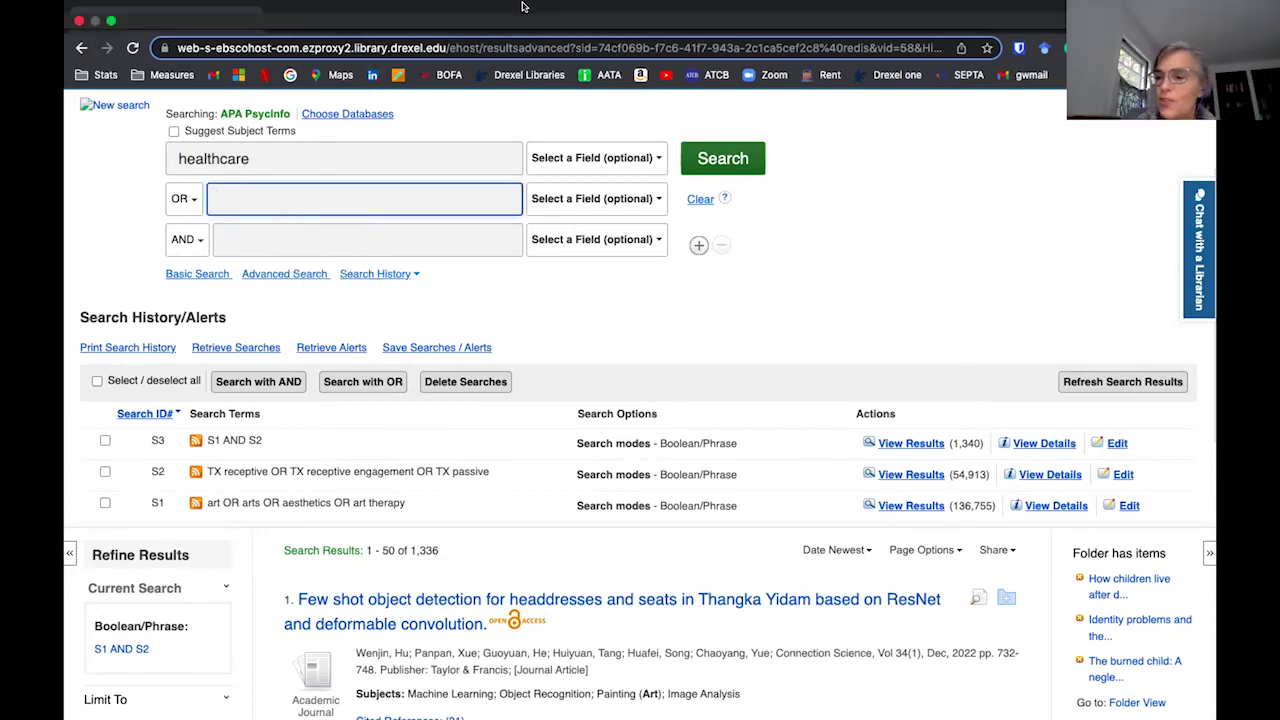